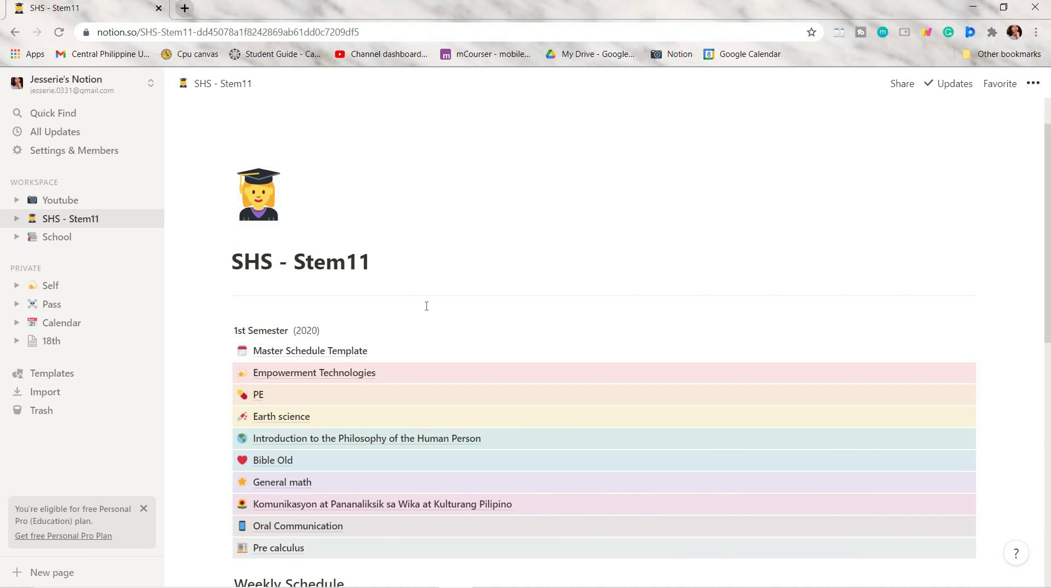
# Look through the subject list and weekly schedule on the SHS - Stem11 page
pyautogui.scroll(-5, 425, 306)
pyautogui.scroll(3, 425, 244)
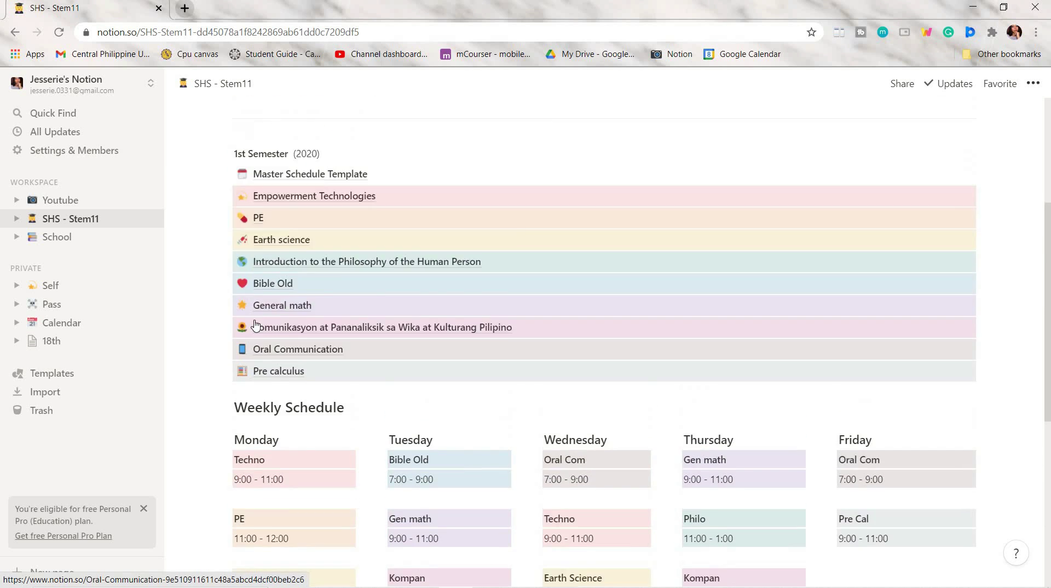
pyautogui.scroll(2, 256, 325)
pyautogui.click(363, 272)
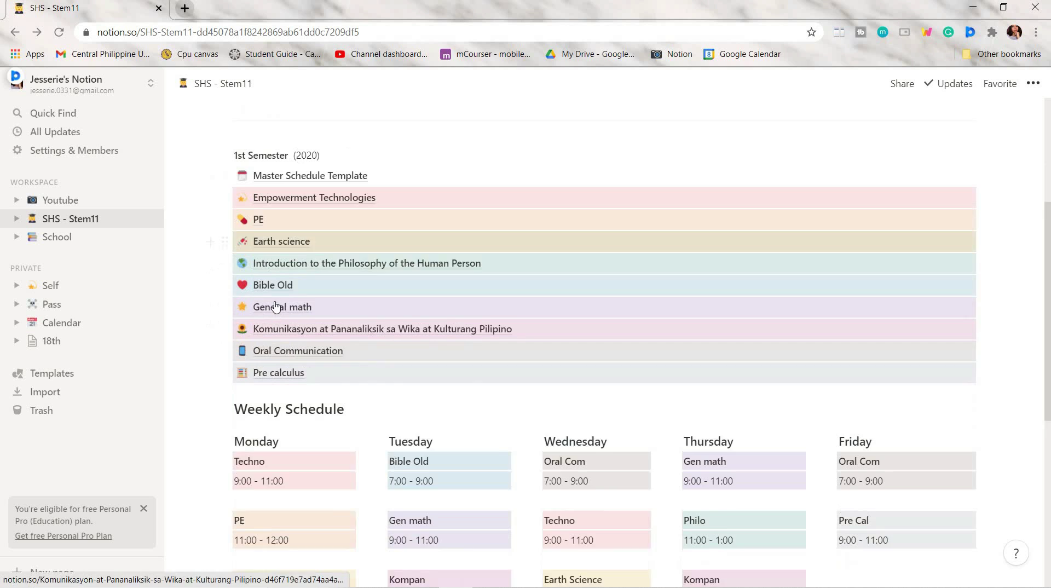
pyautogui.scroll(-1, 274, 307)
pyautogui.click(320, 309)
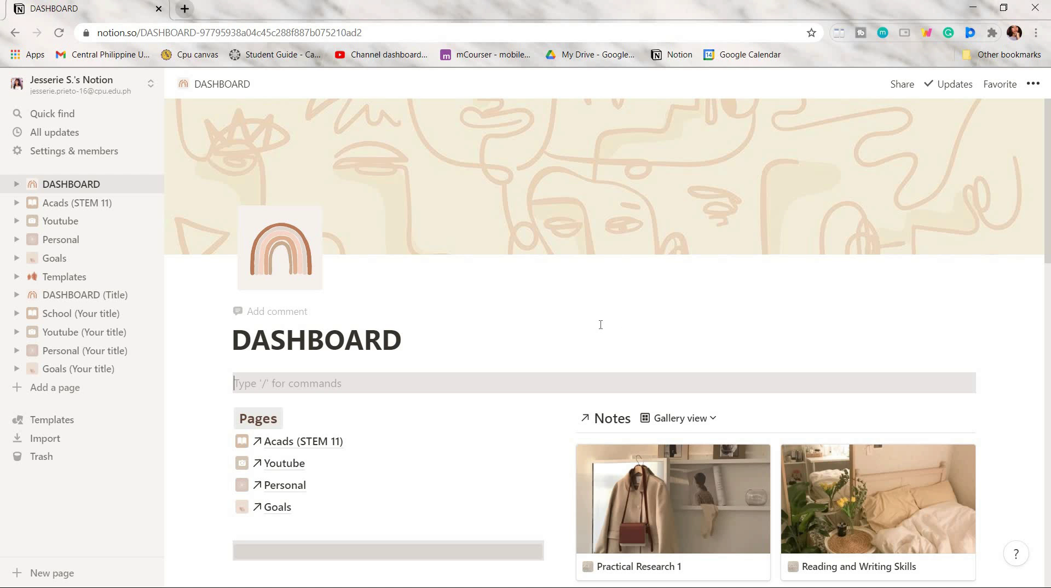
# Look over the full DASHBOARD page and the Acads (STEM 11) page down to its notes gallery
pyautogui.scroll(-10, 600, 325)
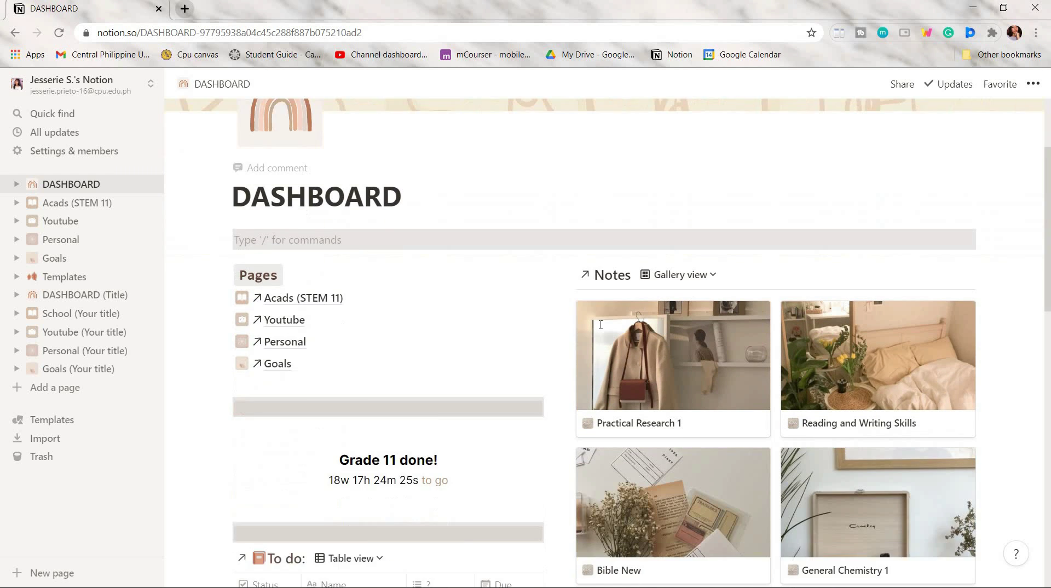
pyautogui.scroll(-7, 600, 328)
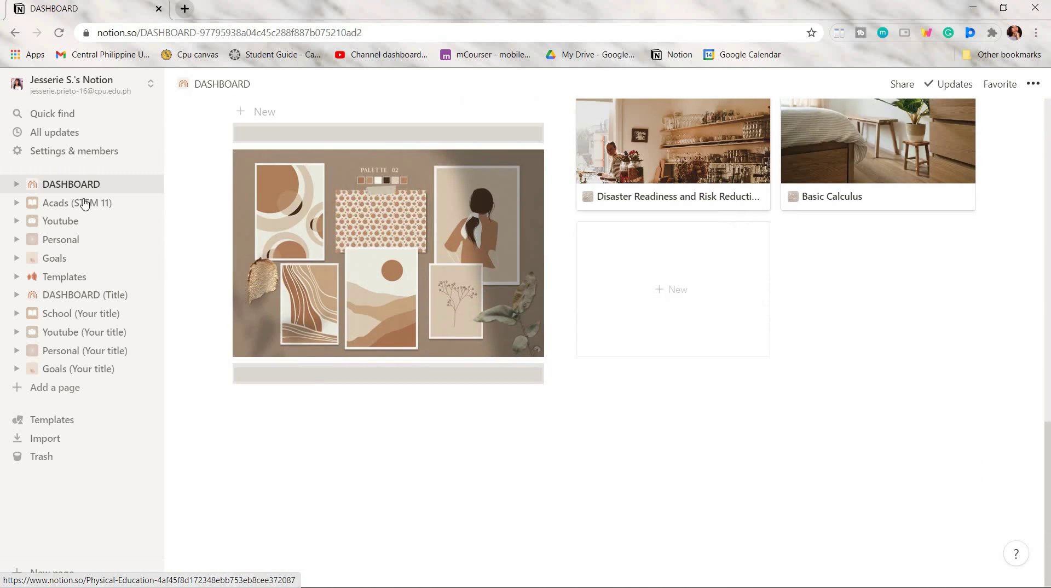
pyautogui.click(85, 203)
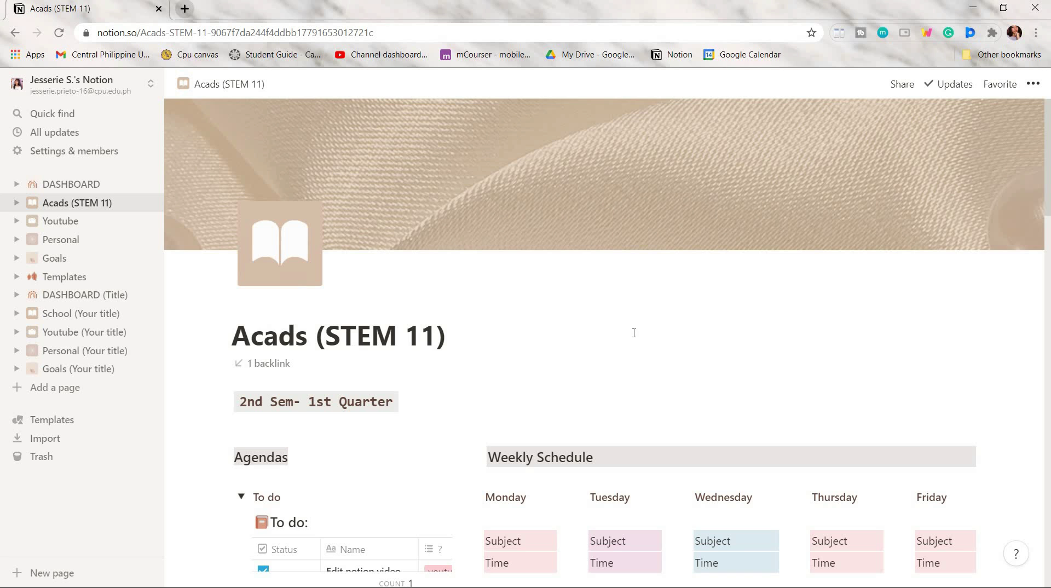
pyautogui.scroll(-8, 634, 333)
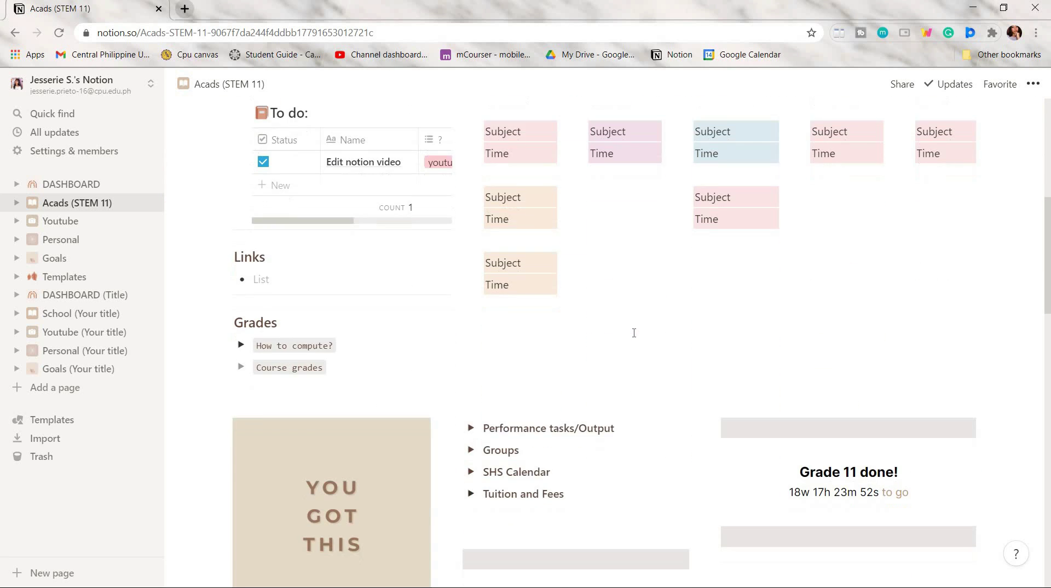
pyautogui.scroll(-8, 634, 332)
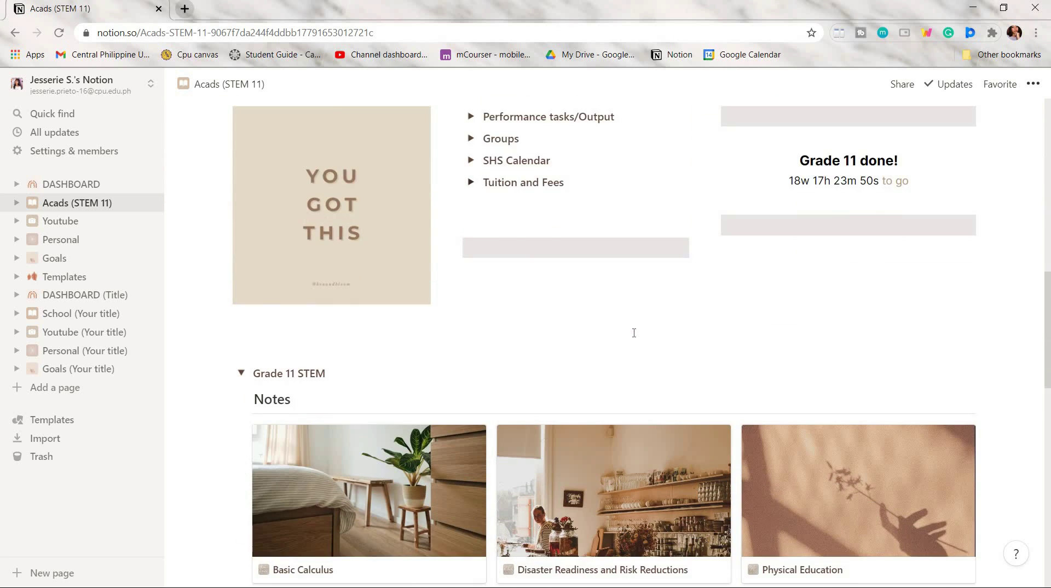
pyautogui.scroll(-6, 634, 337)
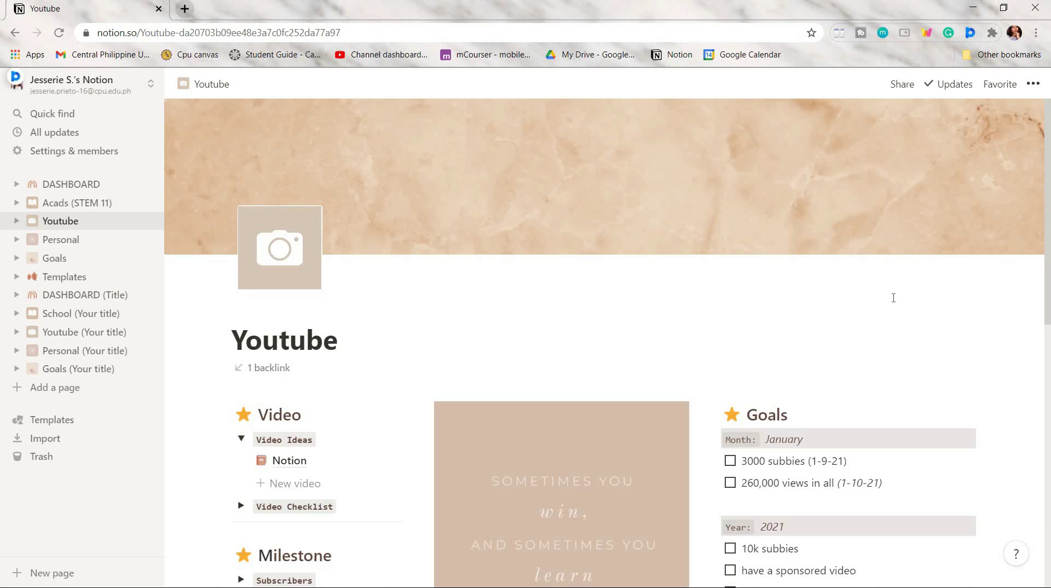
# Look through the Youtube, Personal and Goals pages, ending back on the DASHBOARD page
pyautogui.scroll(-8, 893, 298)
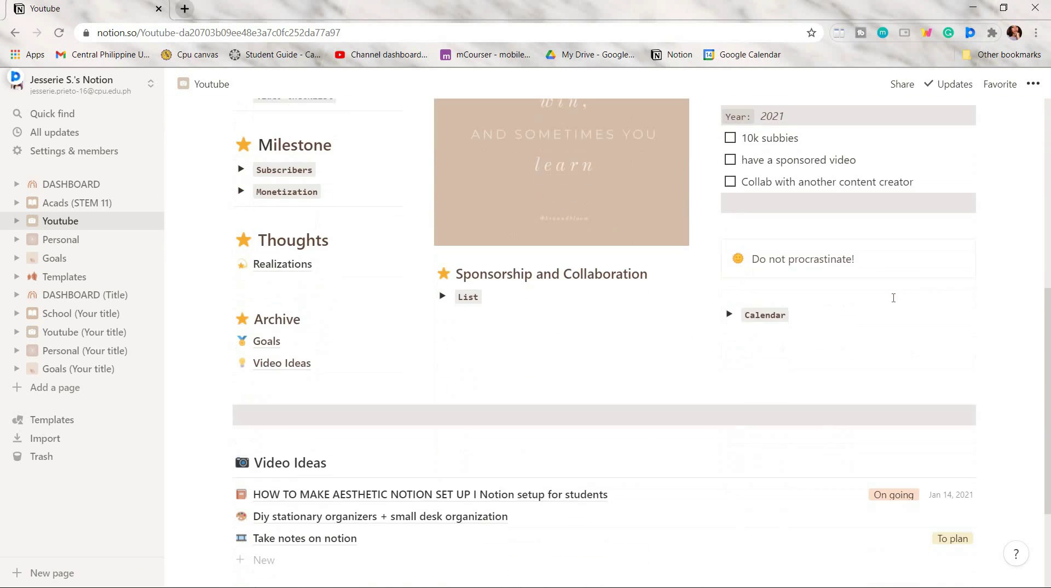
pyautogui.scroll(-3, 894, 298)
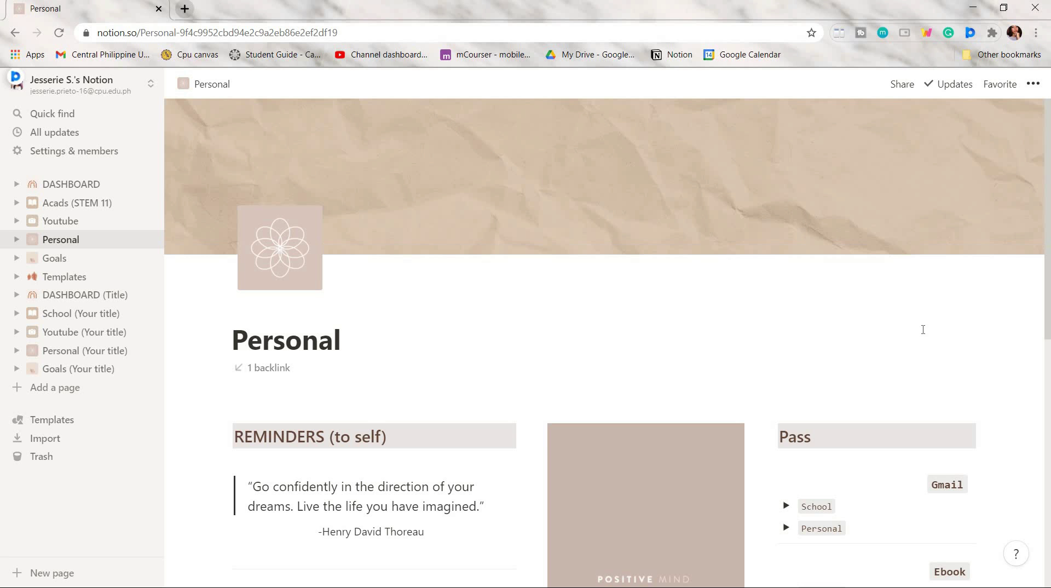
pyautogui.scroll(-9, 923, 329)
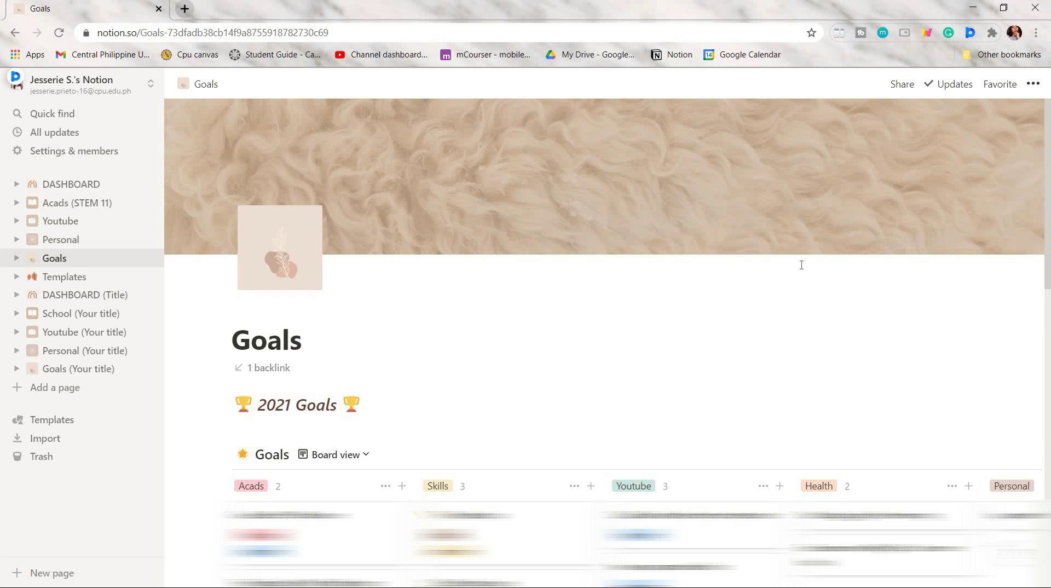
pyautogui.scroll(-3, 735, 265)
pyautogui.scroll(-7, 778, 284)
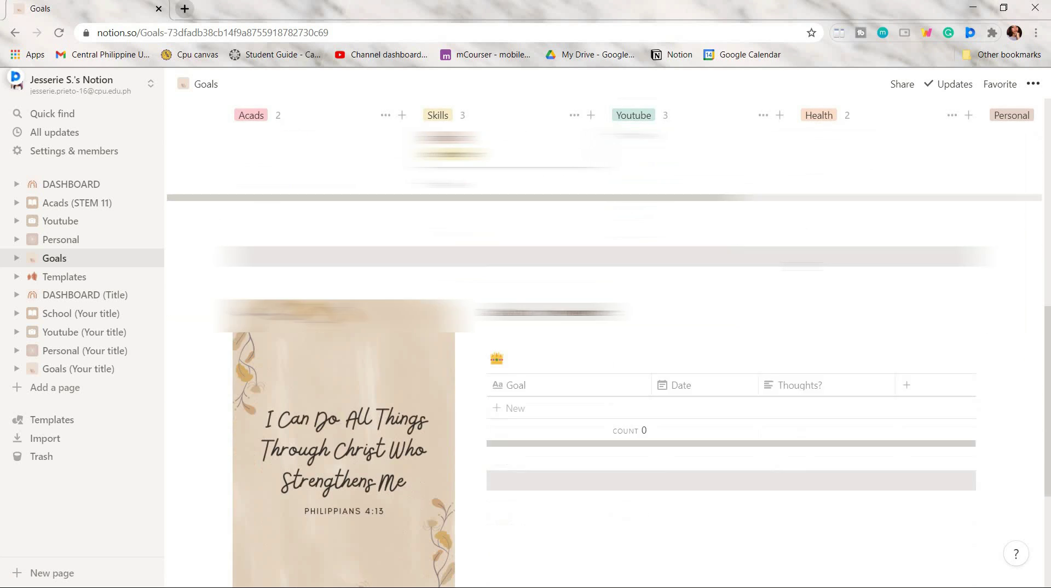
pyautogui.click(72, 184)
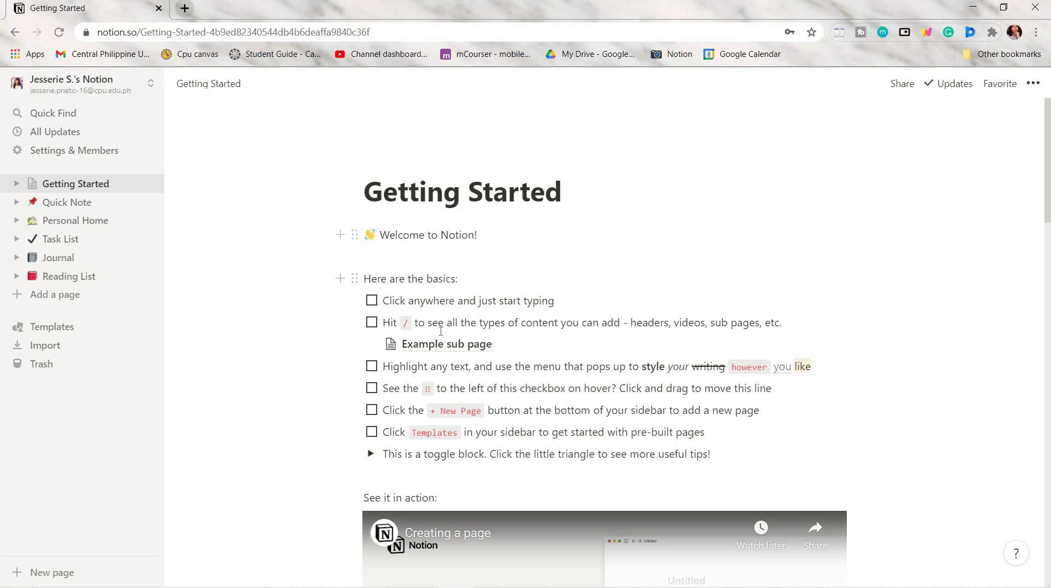
# Read through the Getting Started page, from the basics checklist to the embedded tutorial videos
pyautogui.scroll(-5, 507, 349)
pyautogui.scroll(-1, 507, 349)
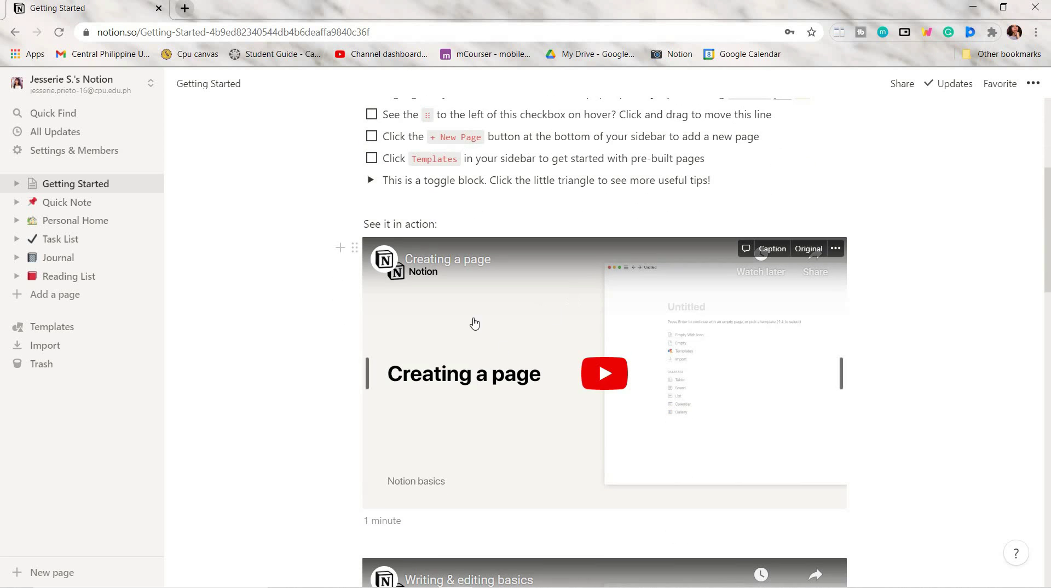
pyautogui.scroll(-13, 521, 327)
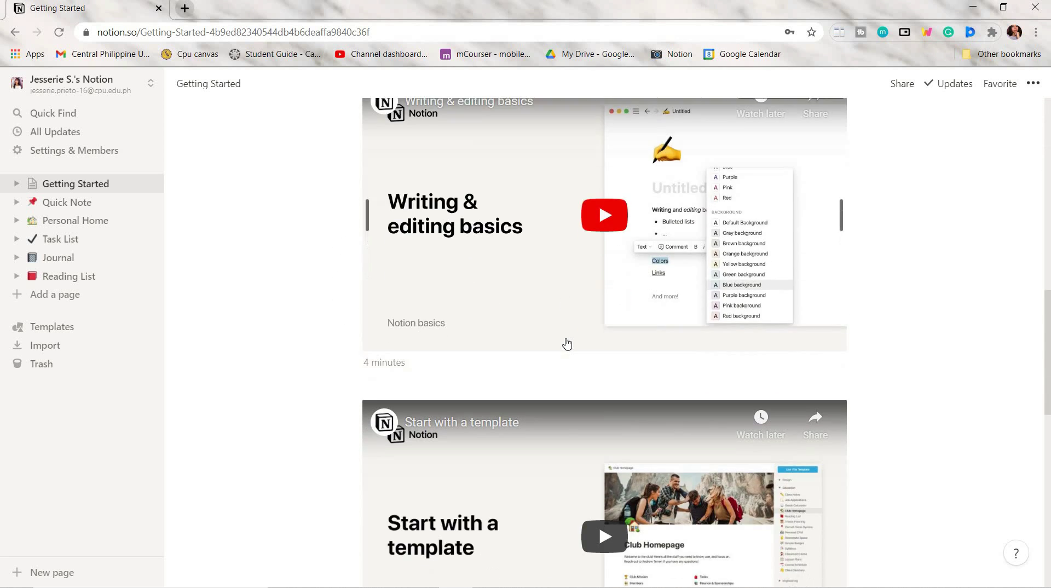
pyautogui.scroll(-5, 540, 403)
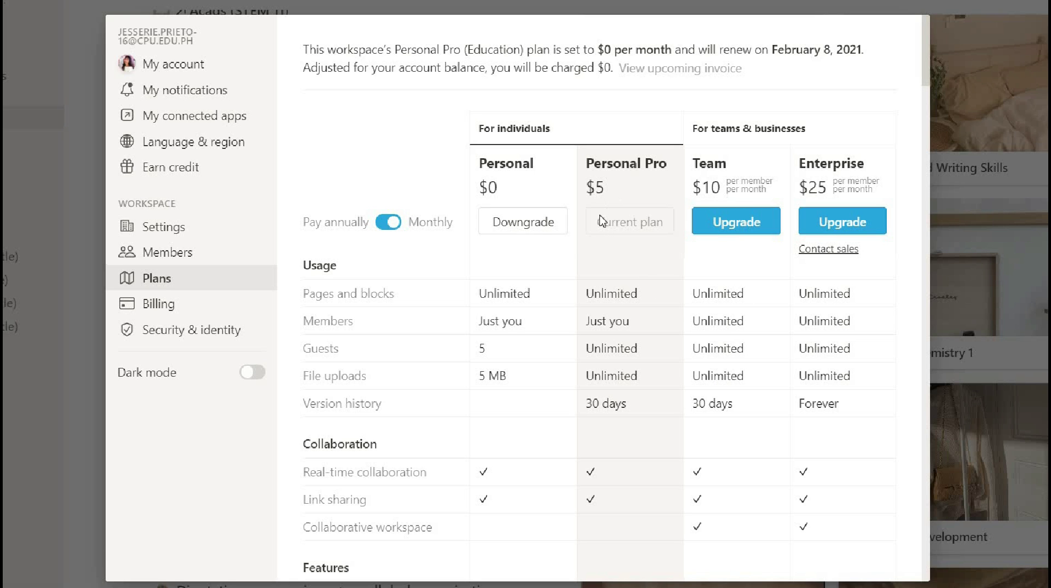
# Compare the Personal, Personal Pro, Team and Enterprise plans by usage, collaboration, features, security and support, down to the FAQ
pyautogui.scroll(-3, 657, 252)
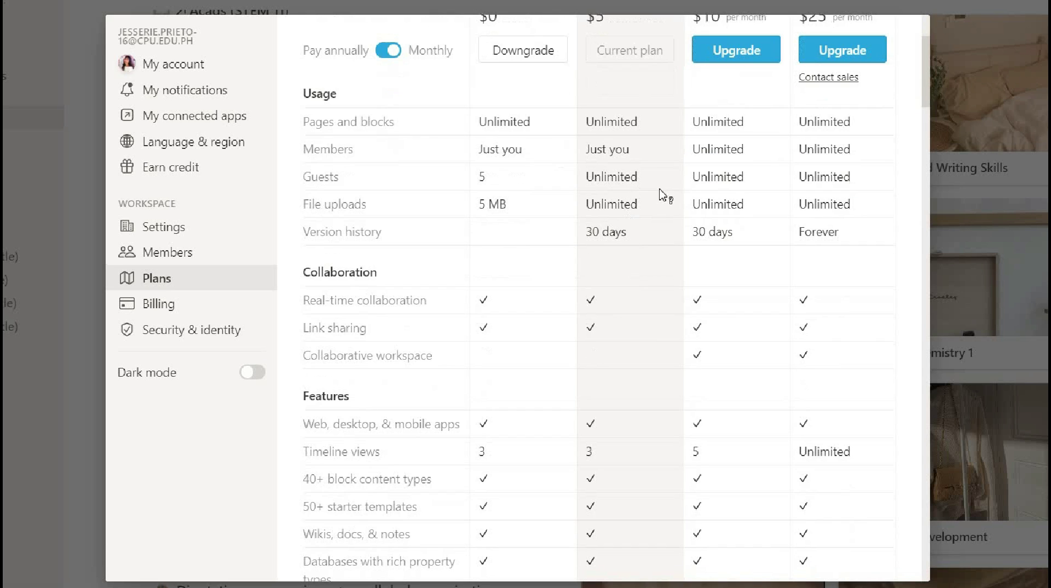
pyautogui.scroll(-6, 662, 211)
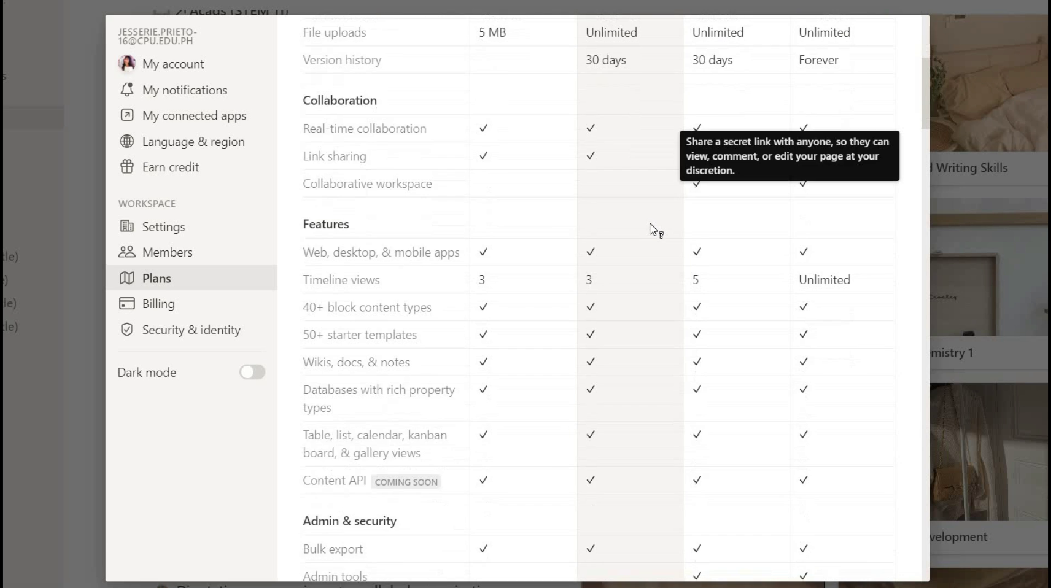
pyautogui.scroll(-6, 301, 227)
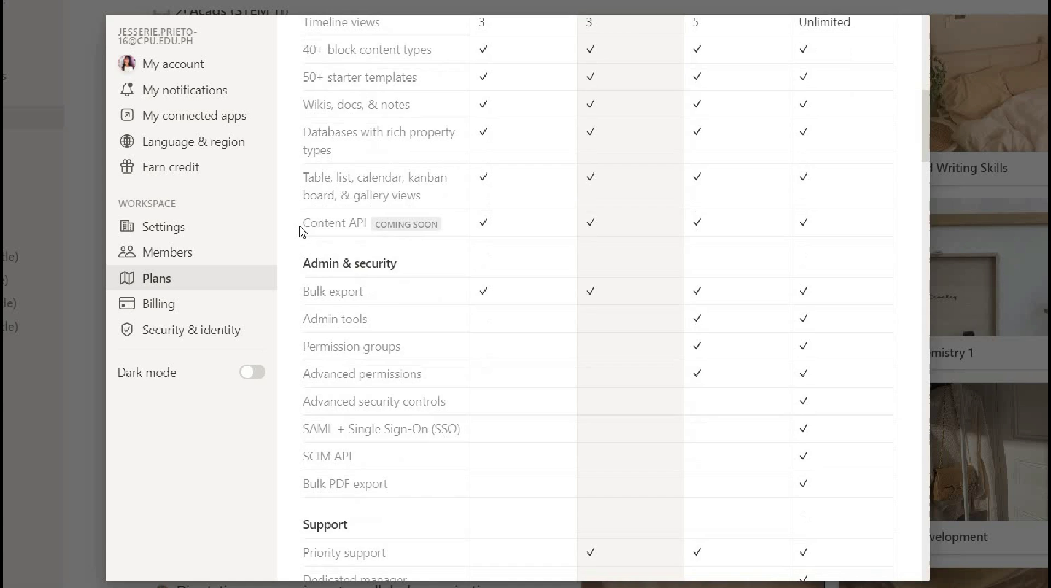
pyautogui.scroll(-3, 302, 235)
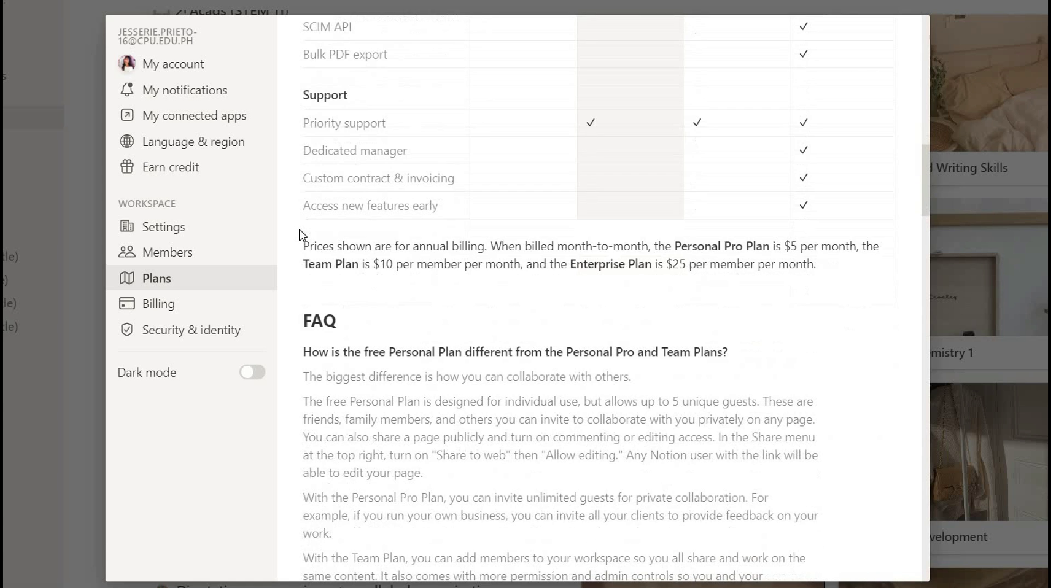
pyautogui.scroll(-2, 928, 188)
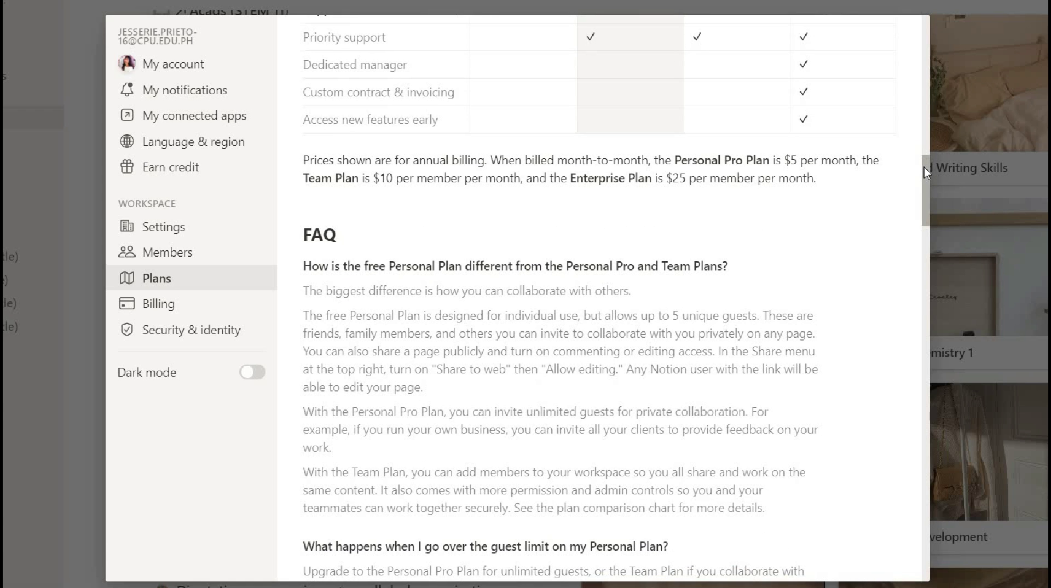
# Return to the plan's billing summary and select the text "set to $0 per month" to point it out
pyautogui.moveTo(924, 167); pyautogui.dragTo(924, 25)
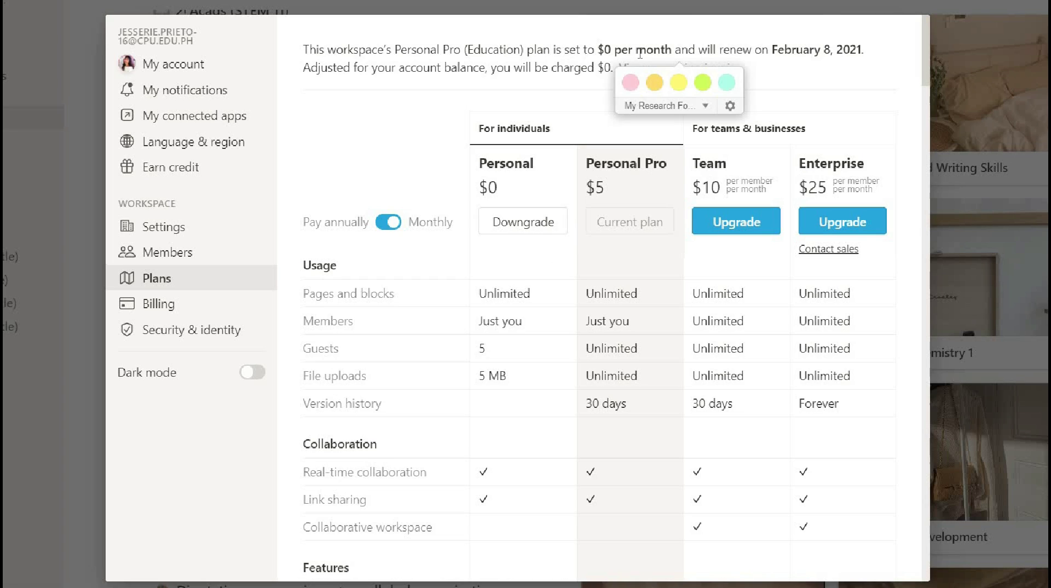
pyautogui.moveTo(564, 51); pyautogui.dragTo(662, 54)
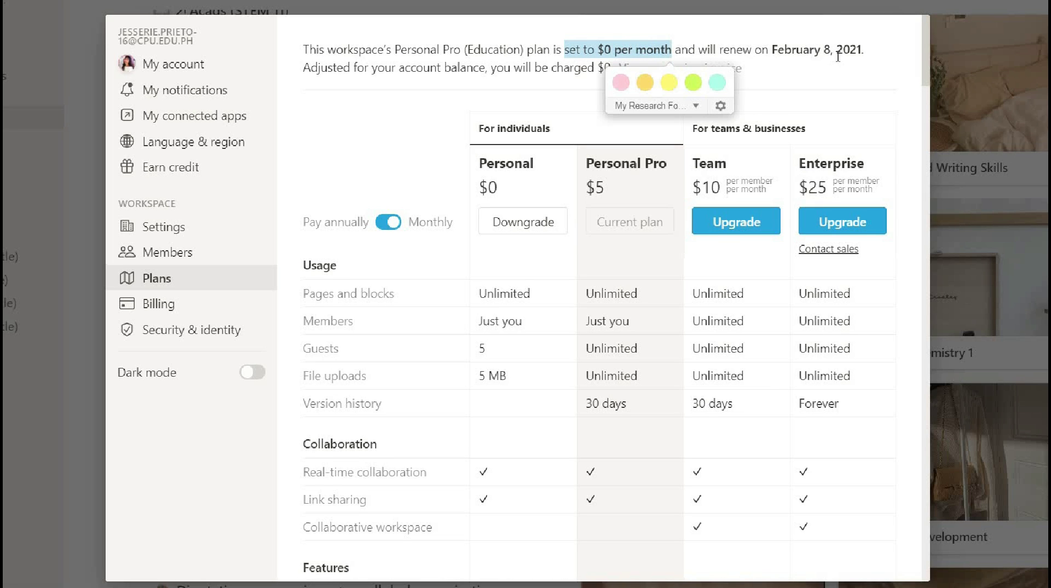
pyautogui.click(544, 88)
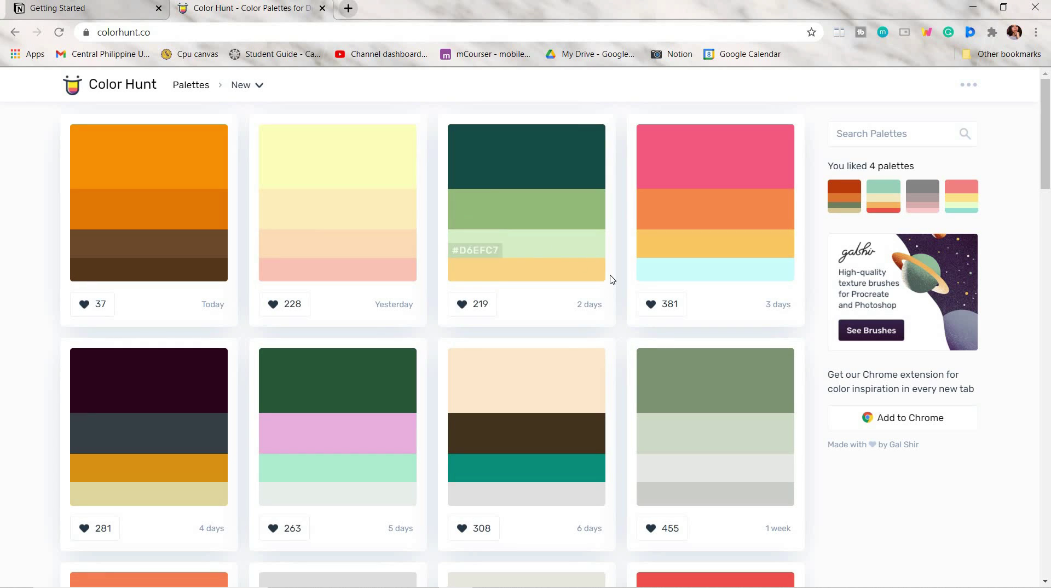
# Browse the newest Color Hunt palettes and search the site for Pastel palettes
pyautogui.scroll(-4, 613, 285)
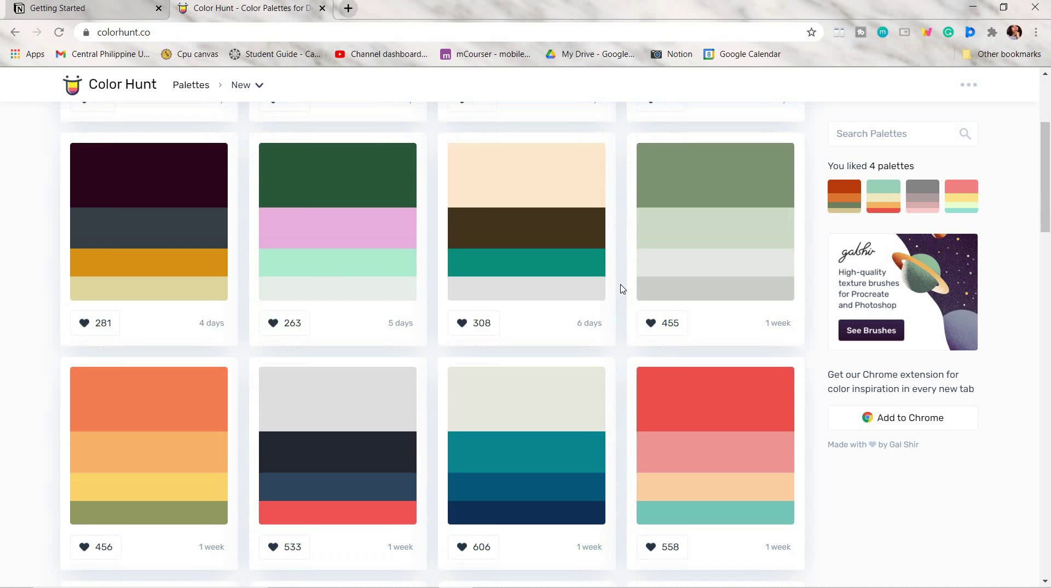
pyautogui.scroll(-15, 614, 289)
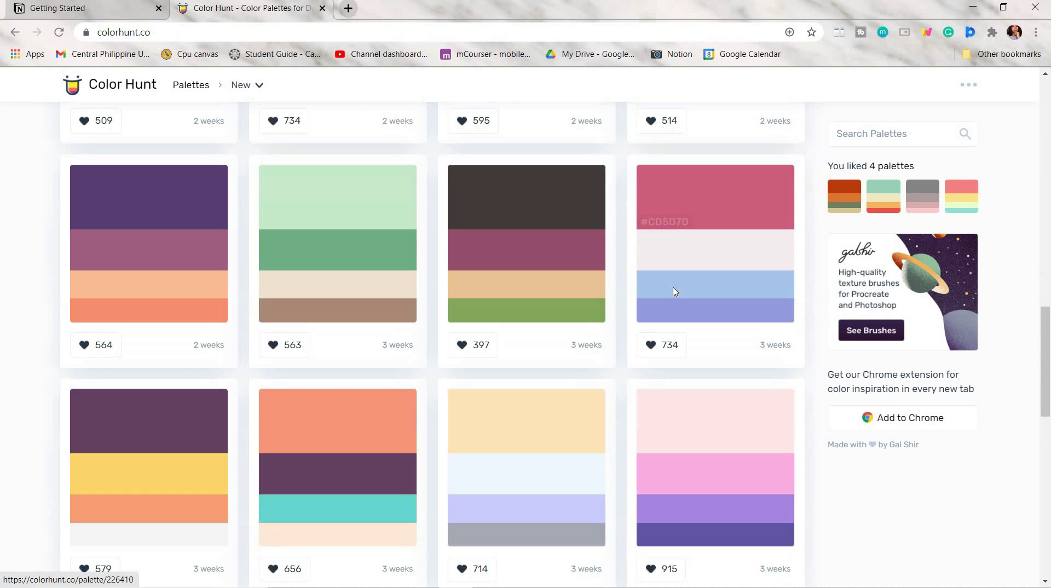
pyautogui.click(887, 134)
pyautogui.scroll(-10, 900, 214)
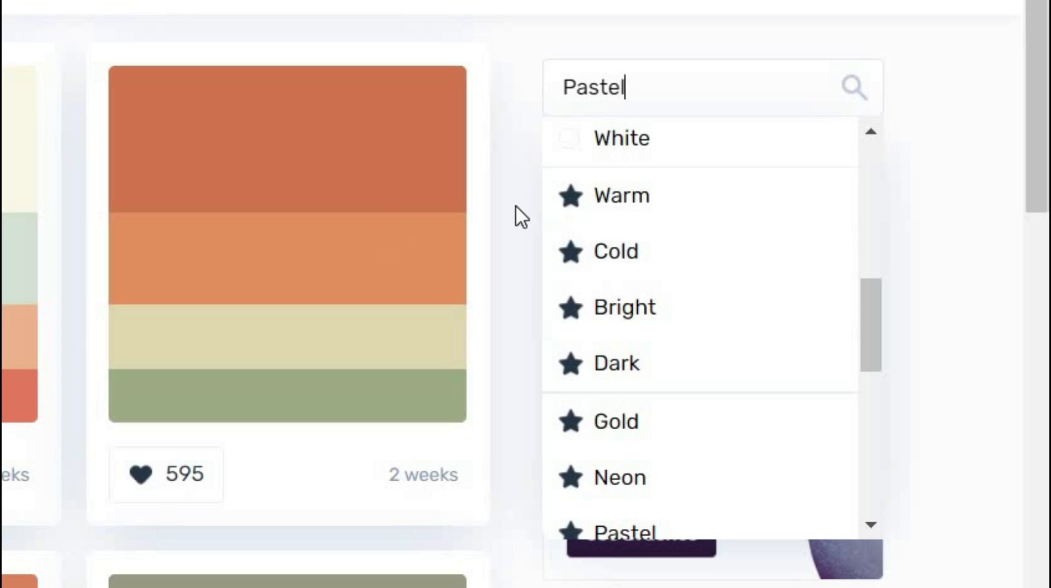
pyautogui.press('Return')
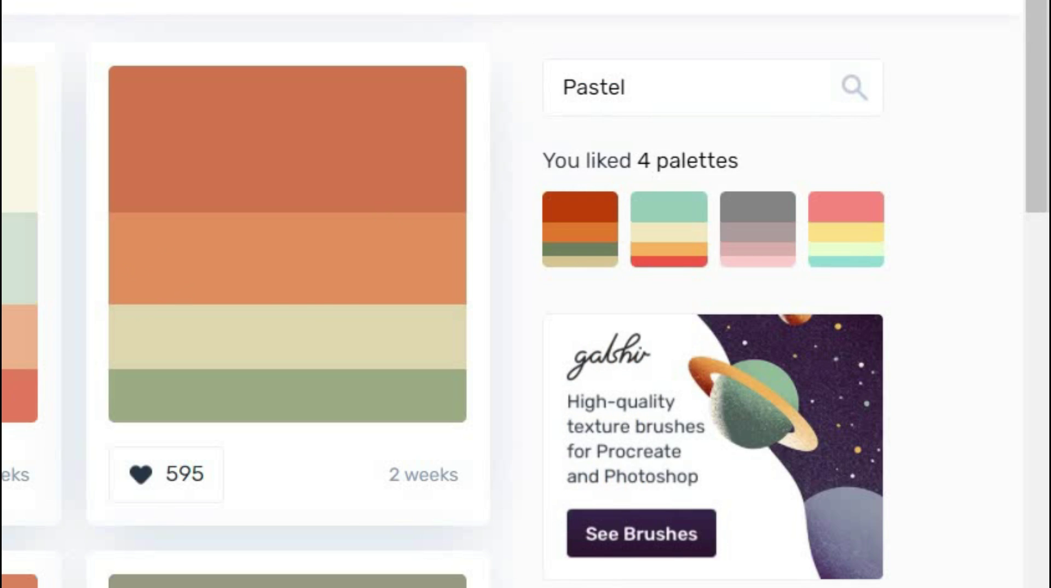
# Open the cream, pale green, peach and coral palette and copy its #ECB390 color code
pyautogui.scroll(-4, 392, 400)
pyautogui.scroll(-1, 392, 403)
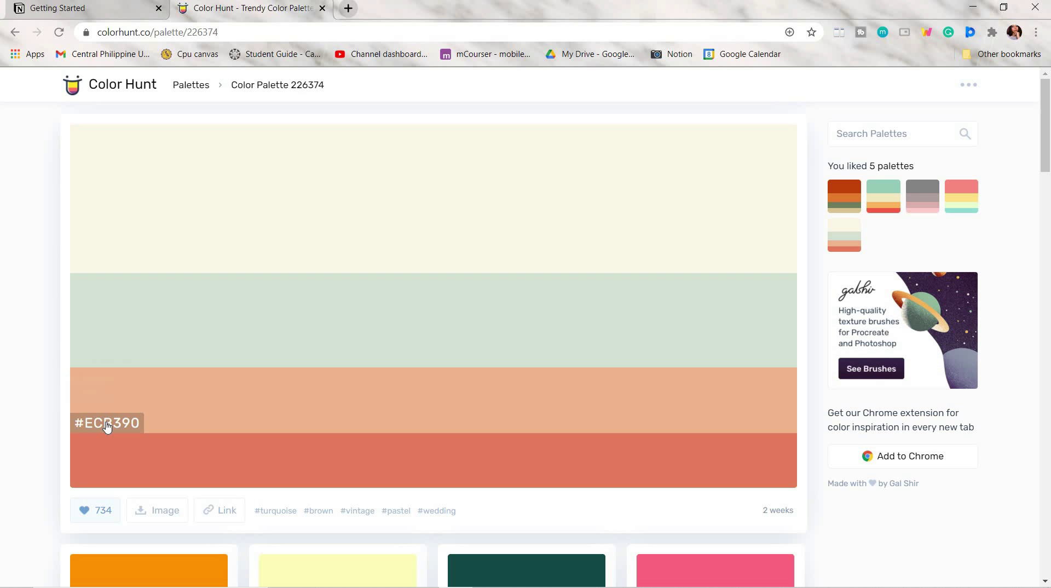
pyautogui.click(107, 424)
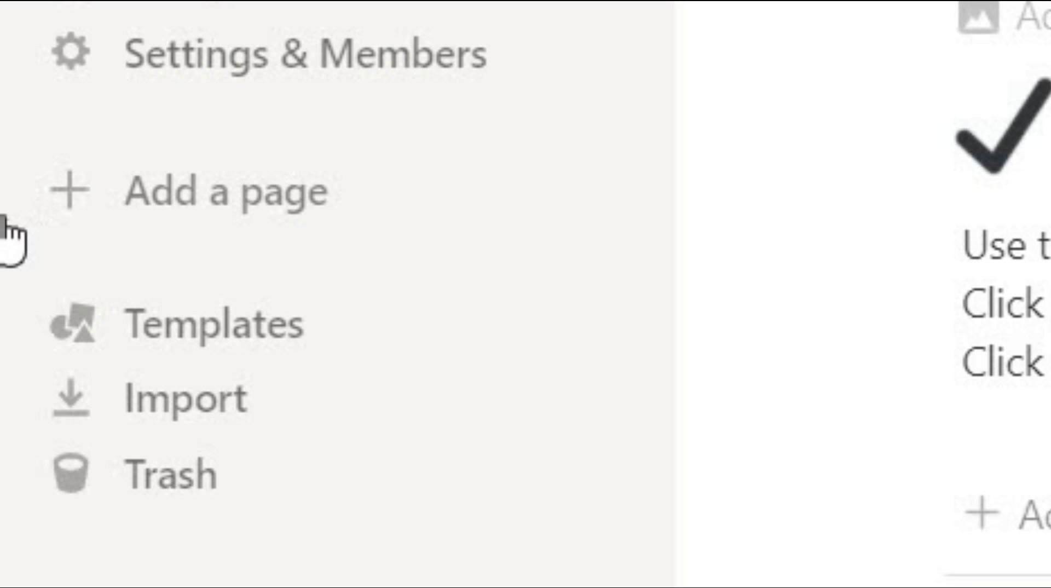
# Add a new Notion page and title it DASHBOARD
pyautogui.click(307, 189)
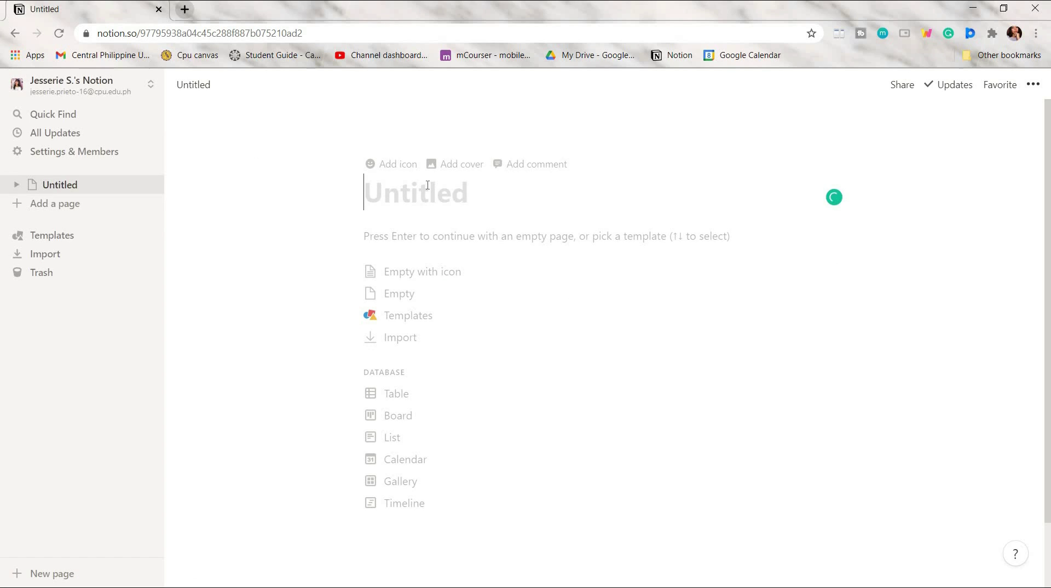
pyautogui.write('DASHBOARD')
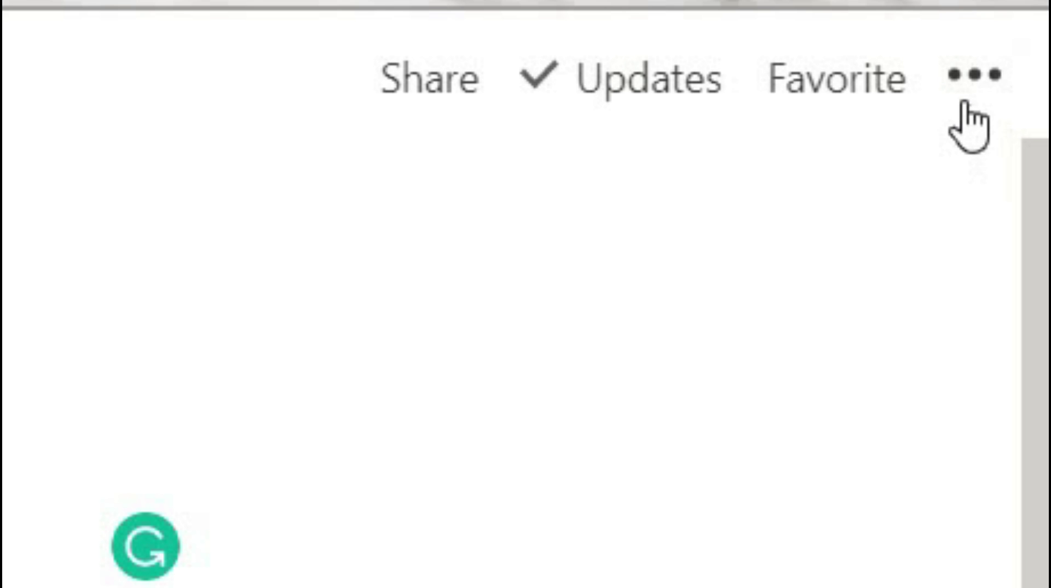
# Preview the Serif and Mono font styles for the DASHBOARD page
pyautogui.click(1027, 85)
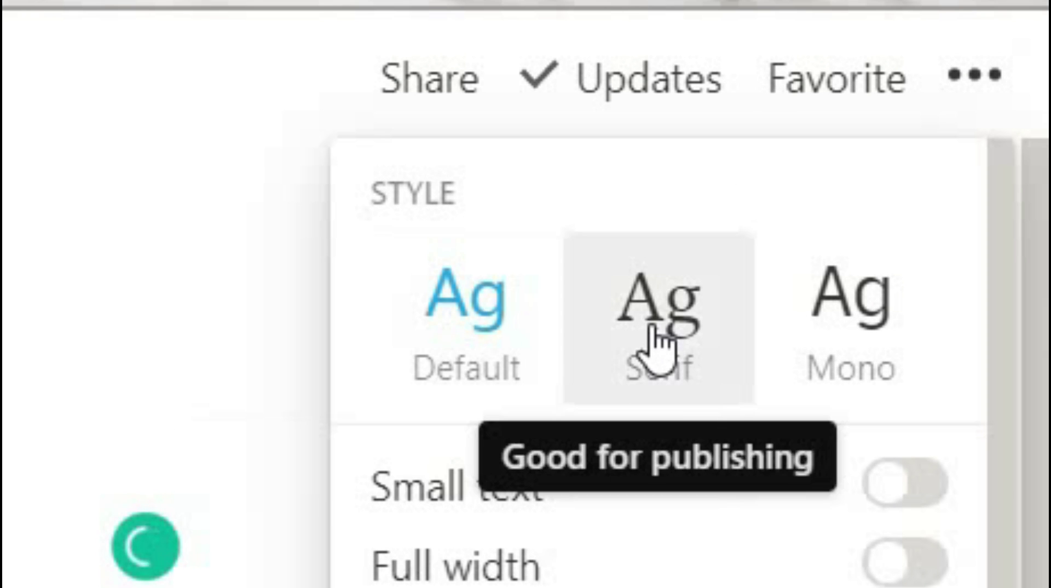
pyautogui.click(657, 345)
pyautogui.click(851, 328)
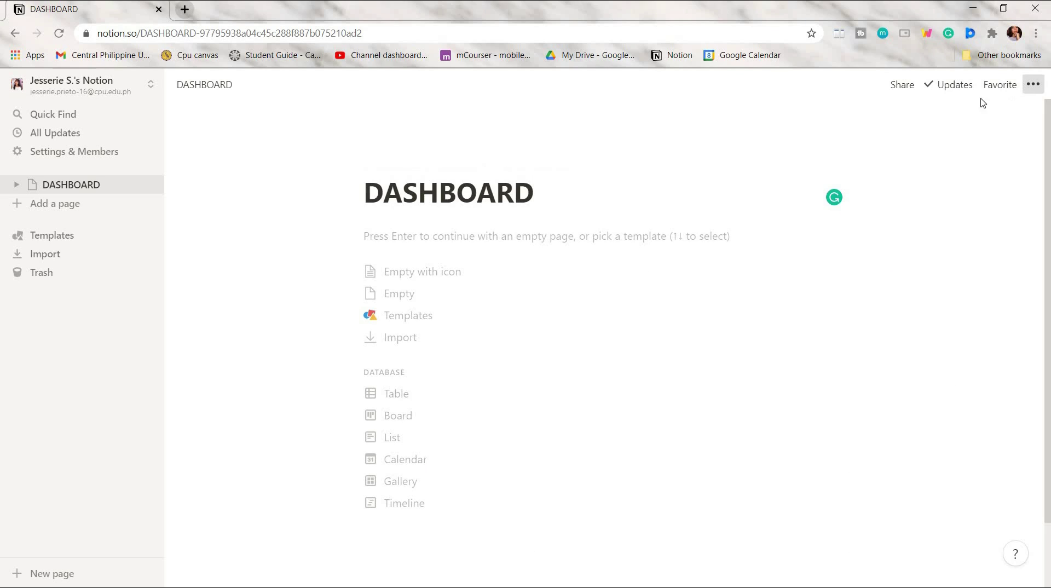
# Set the DASHBOARD page to the Mono font style and full width, keeping small text off
pyautogui.click(1033, 85)
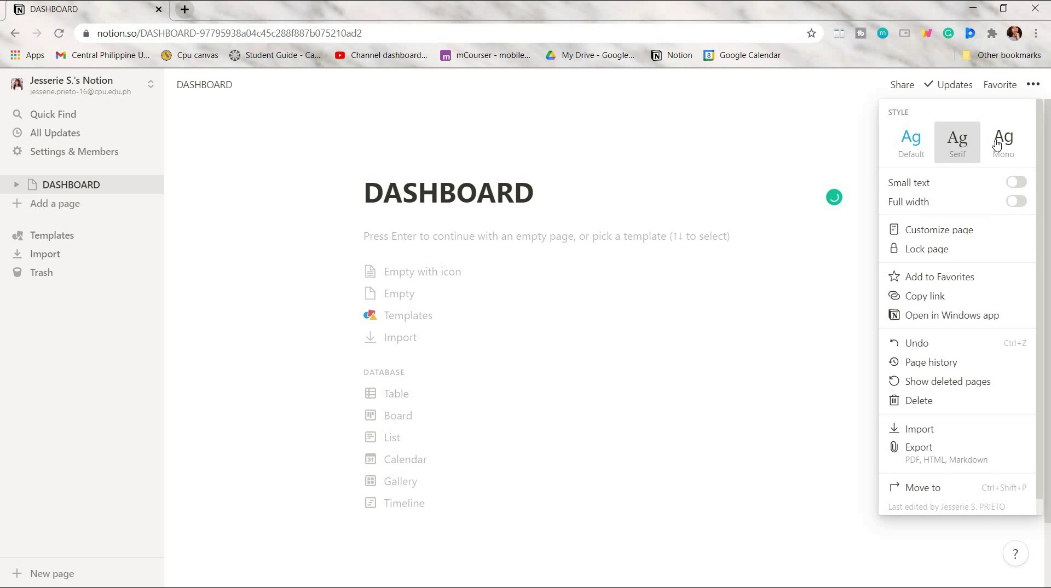
pyautogui.click(957, 147)
pyautogui.click(1004, 141)
pyautogui.click(1016, 183)
pyautogui.click(1015, 182)
pyautogui.click(1016, 202)
pyautogui.click(1017, 202)
pyautogui.click(1017, 202)
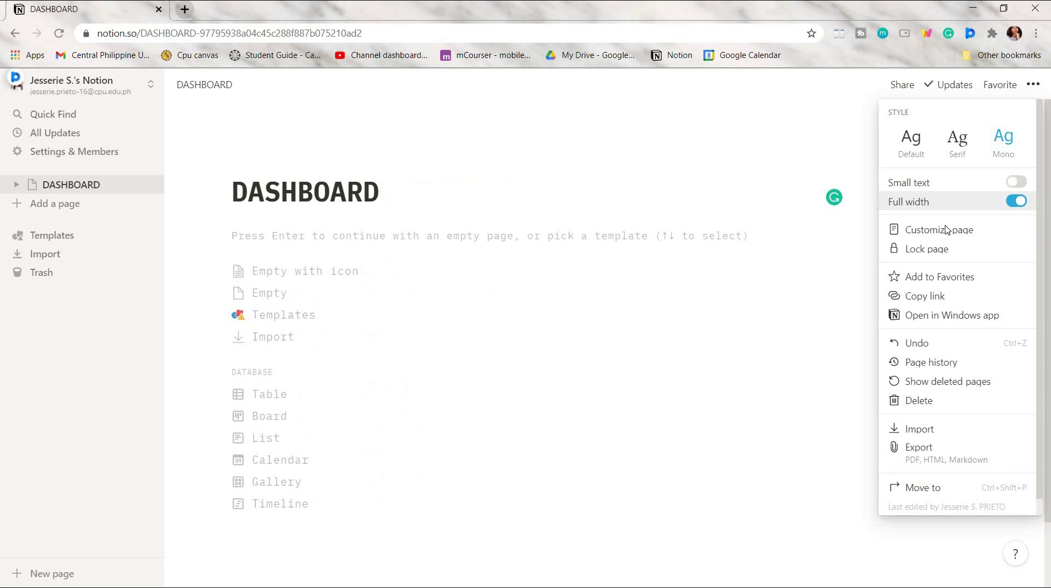
pyautogui.click(938, 230)
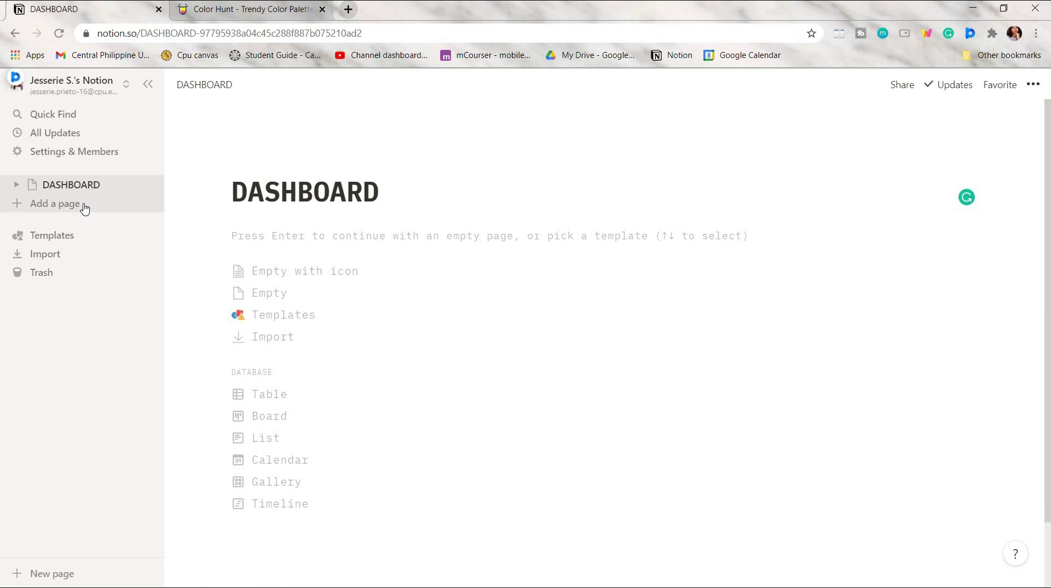
# Add four new pages titled Acads, Youtube, Personal and Goals
pyautogui.click(84, 206)
pyautogui.write('A')
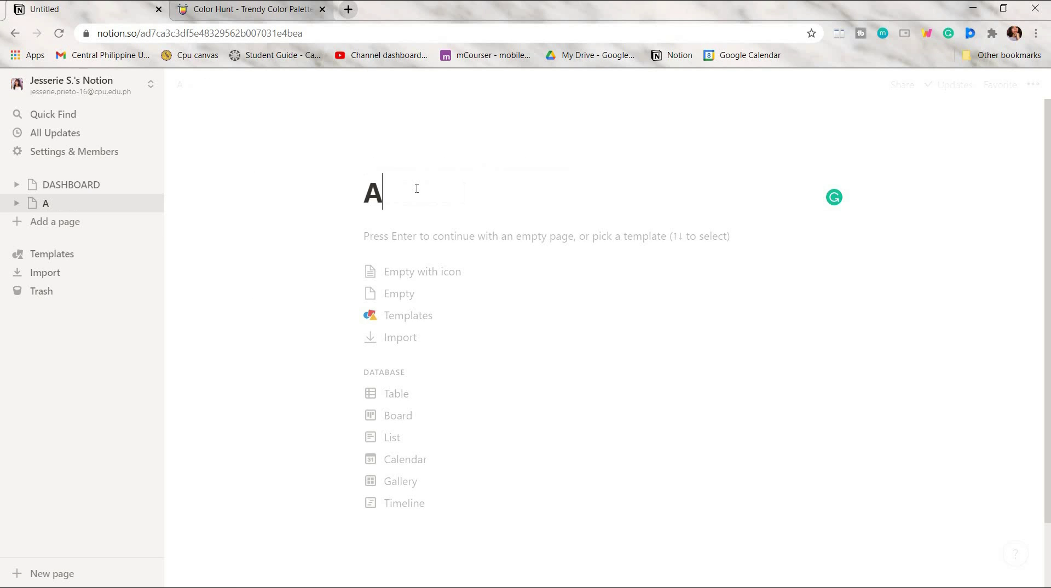
pyautogui.write('cads')
pyautogui.click(55, 221)
pyautogui.write('Youtue')
pyautogui.press('BackSpace')
pyautogui.write('be')
pyautogui.click(55, 240)
pyautogui.write('Personal')
pyautogui.click(55, 258)
pyautogui.write('Goals')
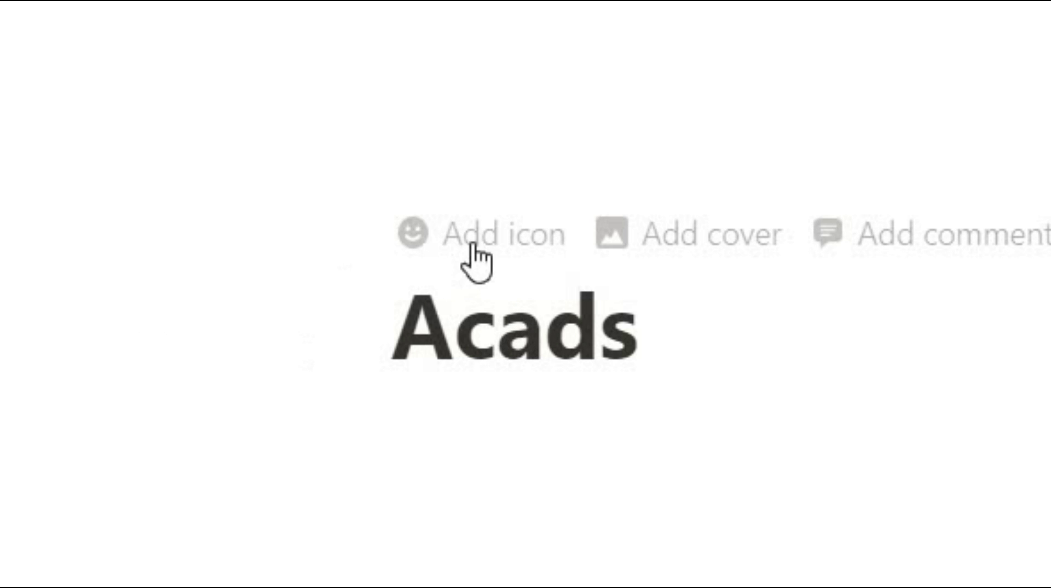
# Add an icon to the Acads page and open its icon picker
pyautogui.click(482, 233)
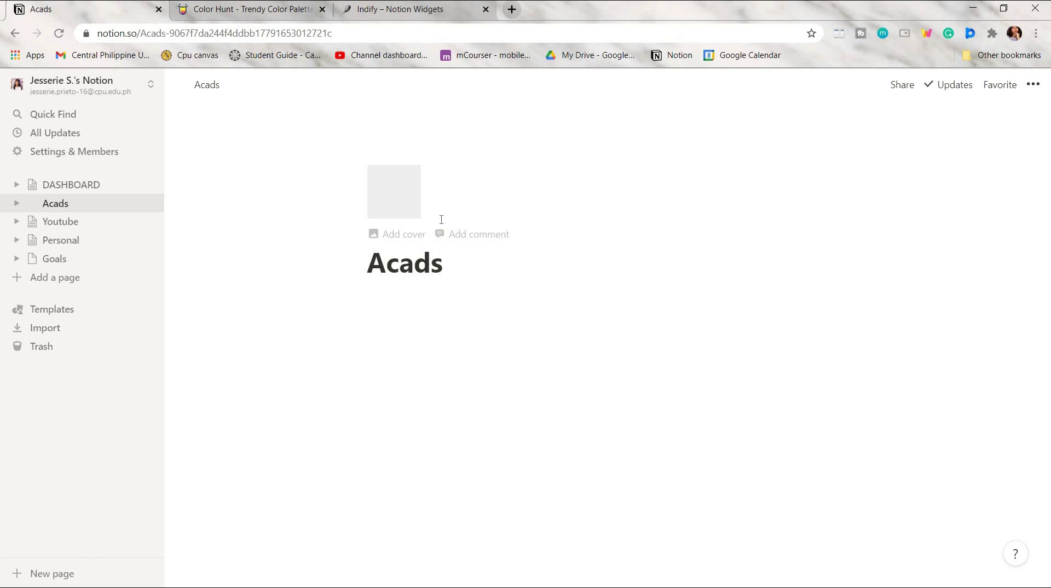
pyautogui.click(417, 212)
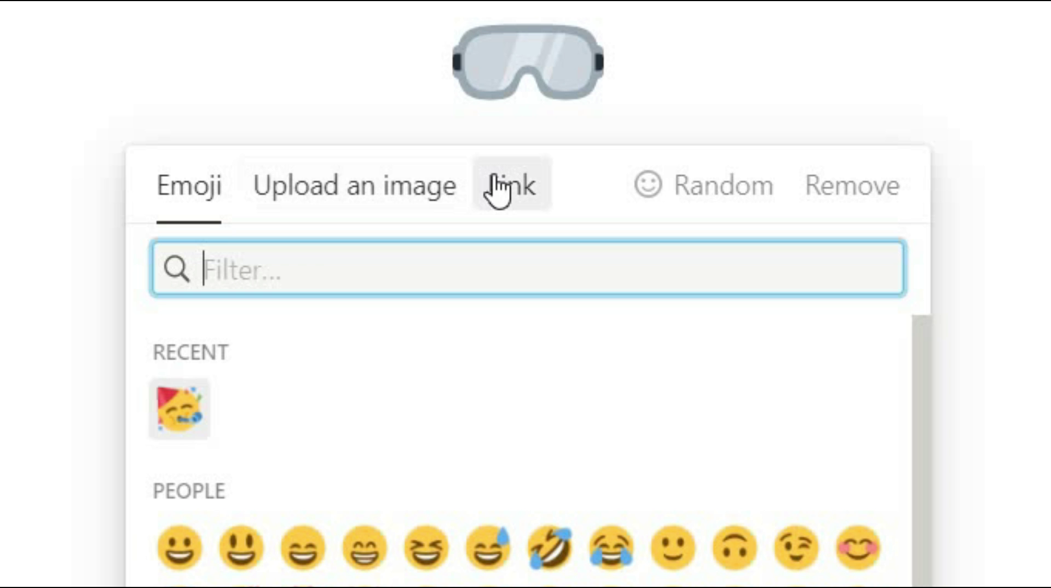
# Switch to Pinterest at pinterest.ph and narrow the "aesthetic icons" search to For apps
pyautogui.click(429, 132)
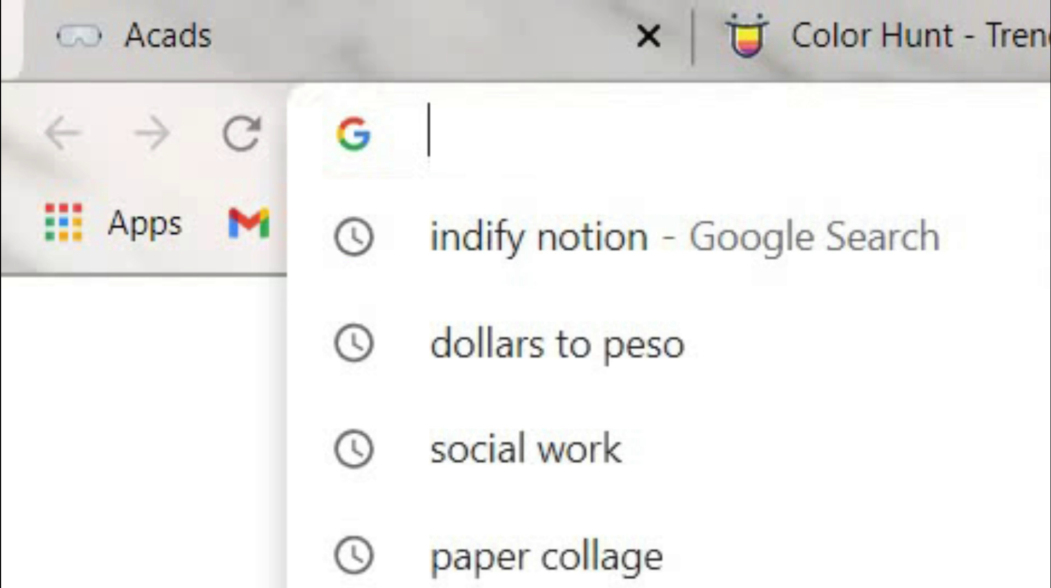
pyautogui.write('pinterest.ph')
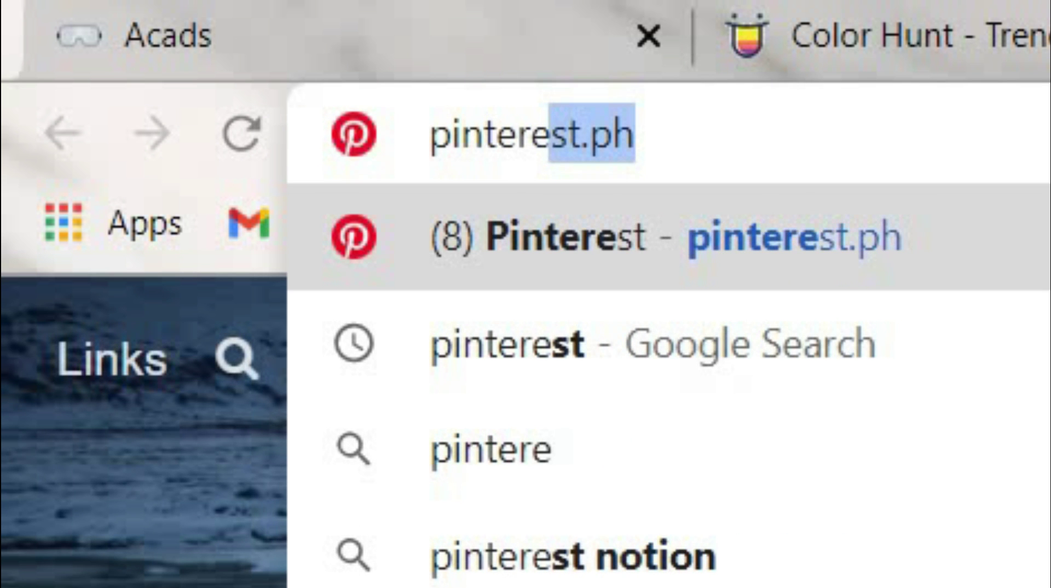
pyautogui.press('Return')
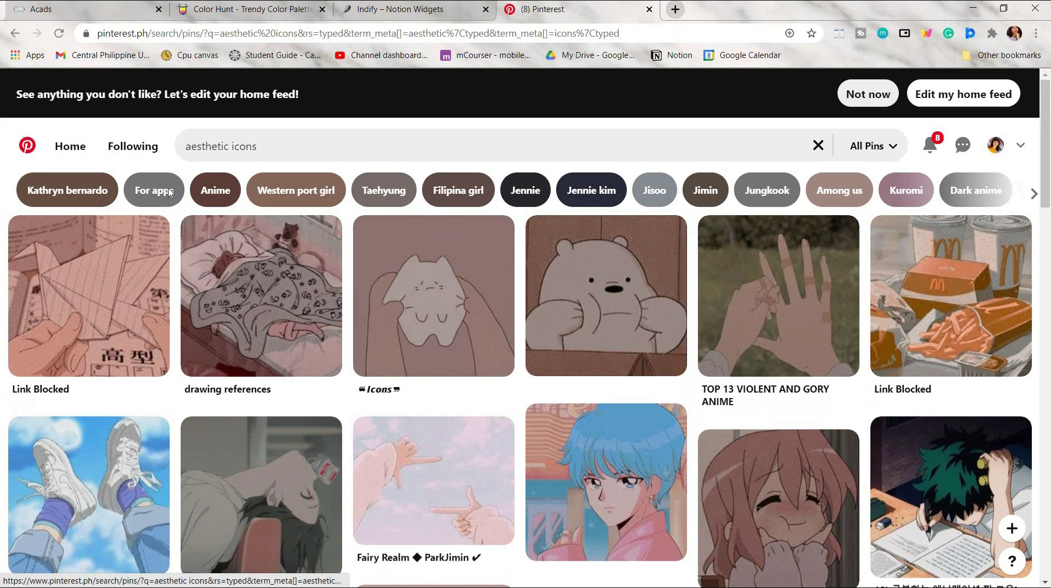
pyautogui.click(170, 193)
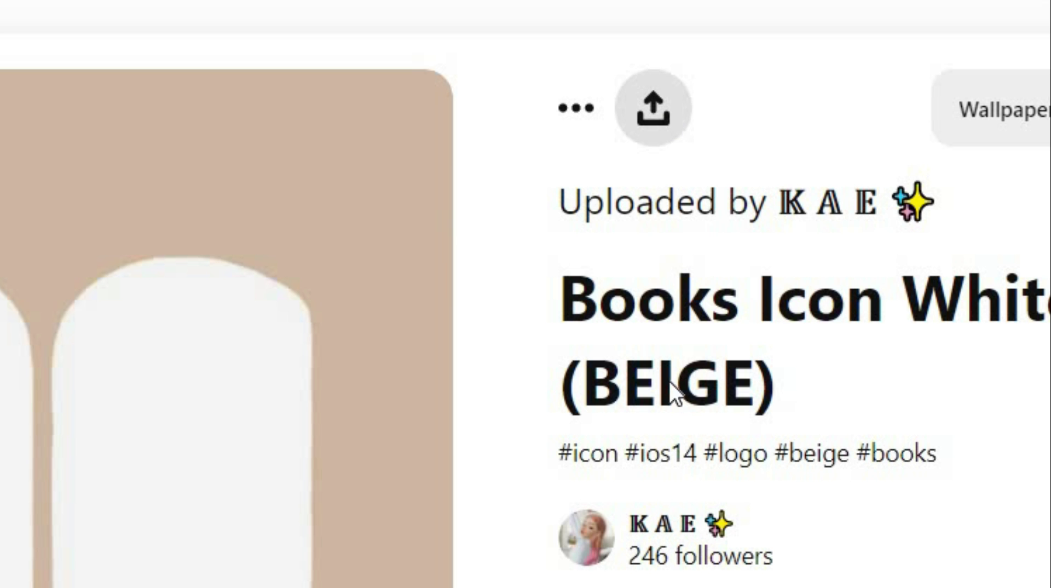
# Copy the link of the Books Icon White (BEIGE) pin and submit it as the Acads page's icon link
pyautogui.click(653, 108)
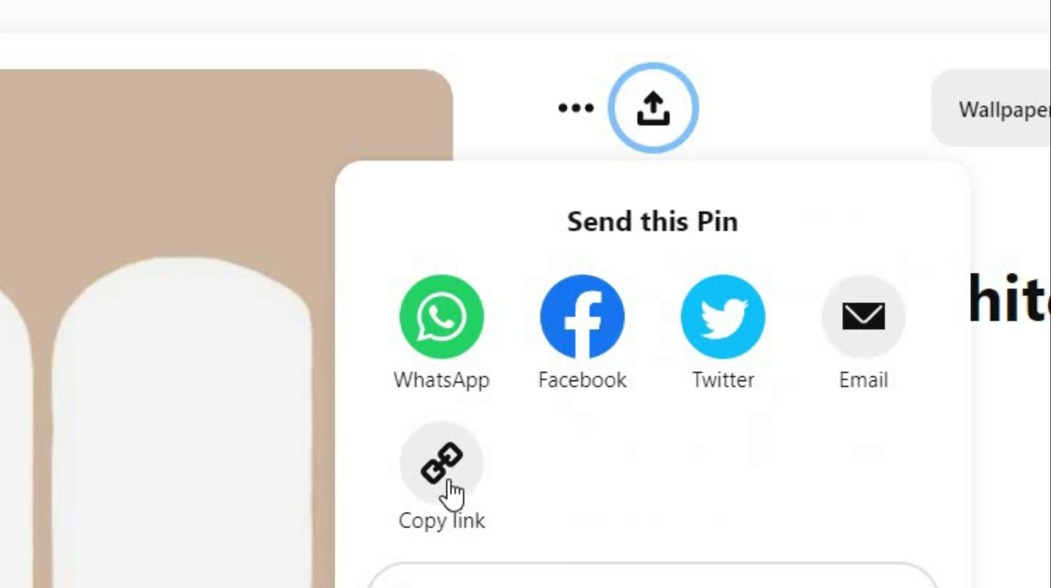
pyautogui.click(492, 456)
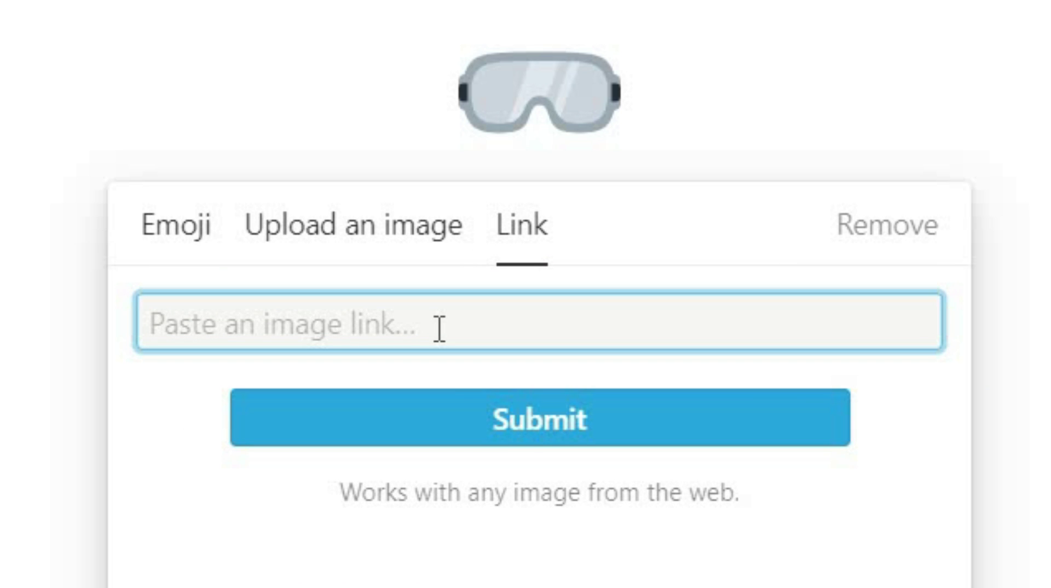
pyautogui.hotkey('ctrl', 'v')
pyautogui.click(504, 429)
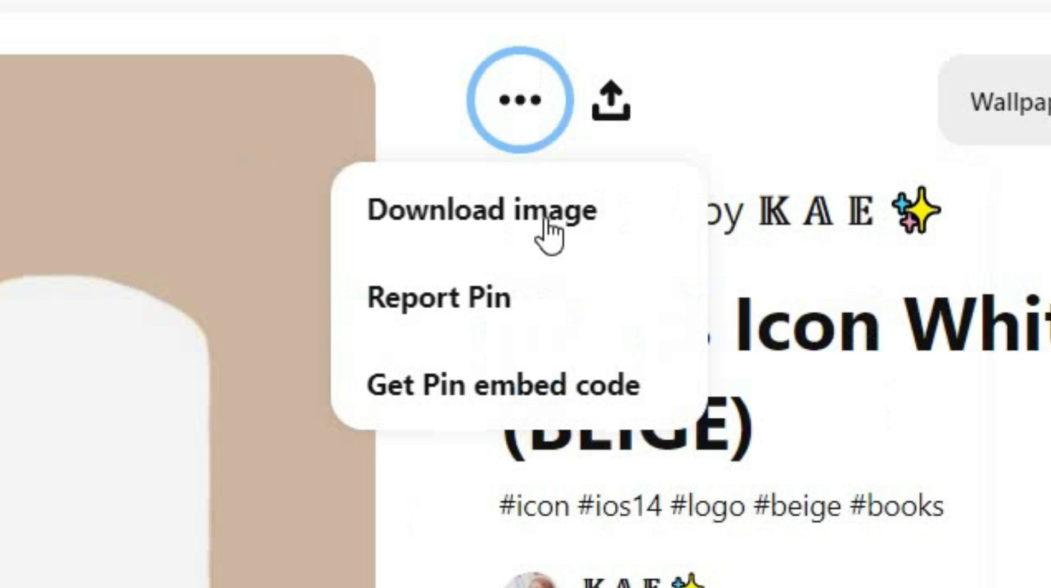
# Download the Books Icon White (BEIGE) image and upload it as the Acads page's icon
pyautogui.click(564, 242)
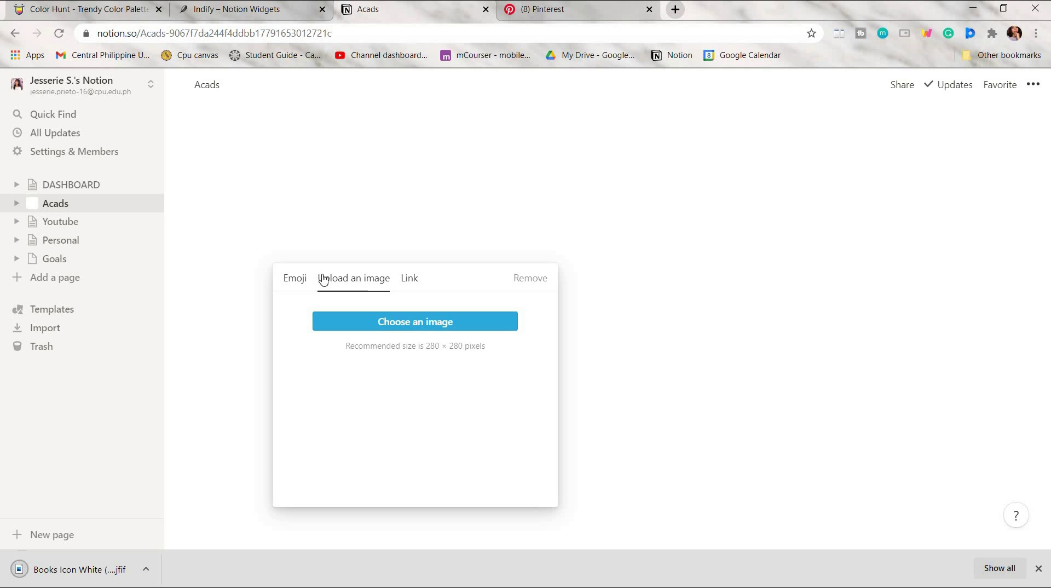
pyautogui.click(403, 323)
pyautogui.click(901, 376)
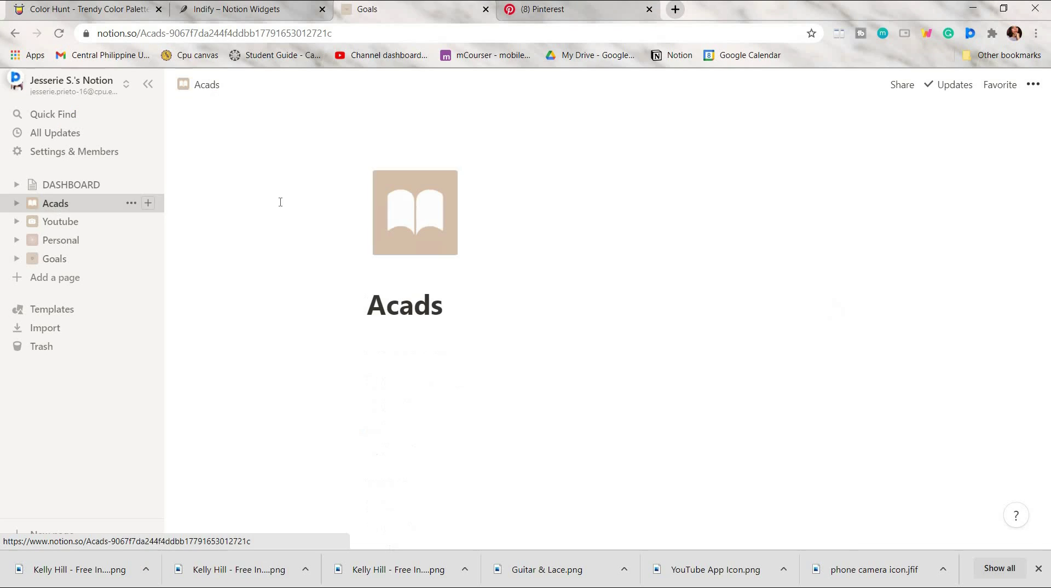
# View the Youtube, Personal, Goals and DASHBOARD pages in turn to check their icons
pyautogui.click(53, 229)
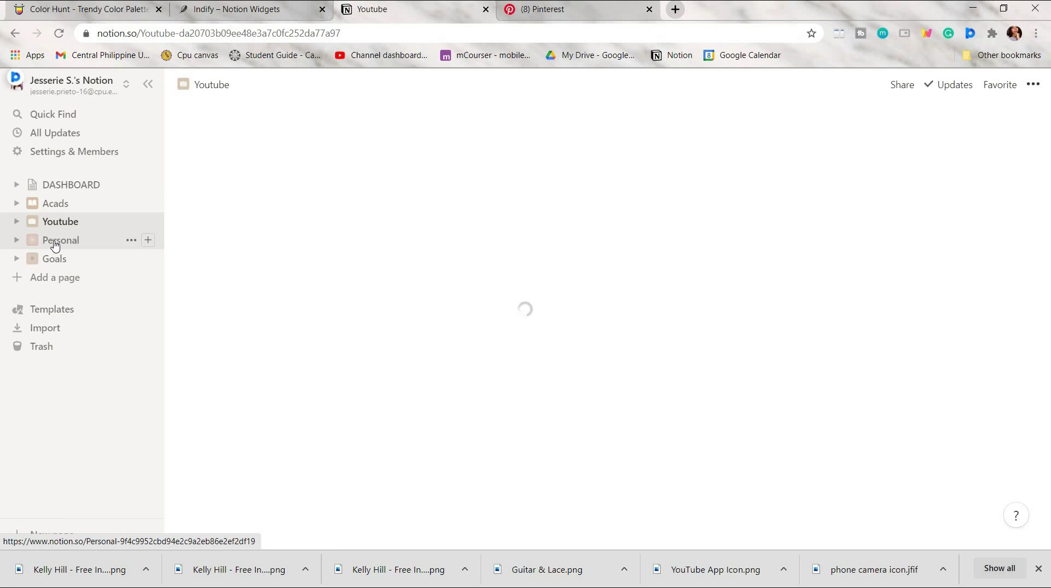
pyautogui.click(54, 244)
pyautogui.click(52, 259)
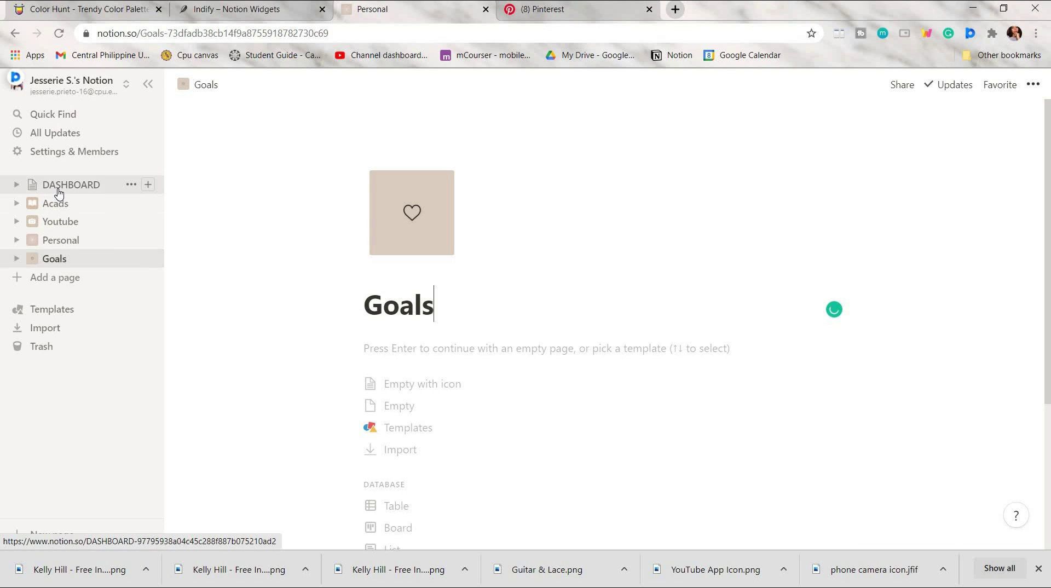
pyautogui.click(105, 193)
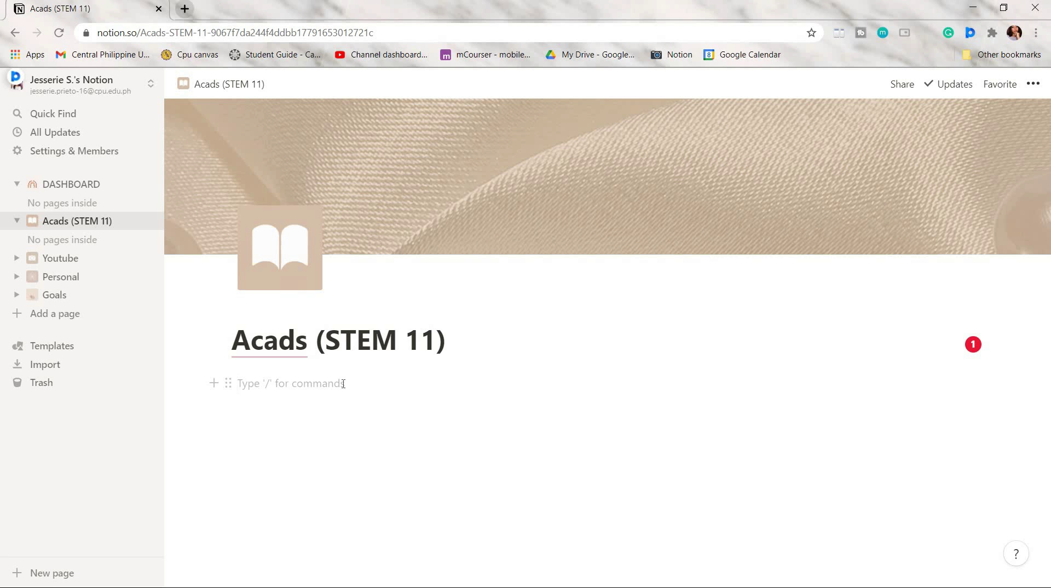
# Insert a toggle list on the Acads (STEM 11) page and title it Performance tasks/Output
pyautogui.write('/togg')
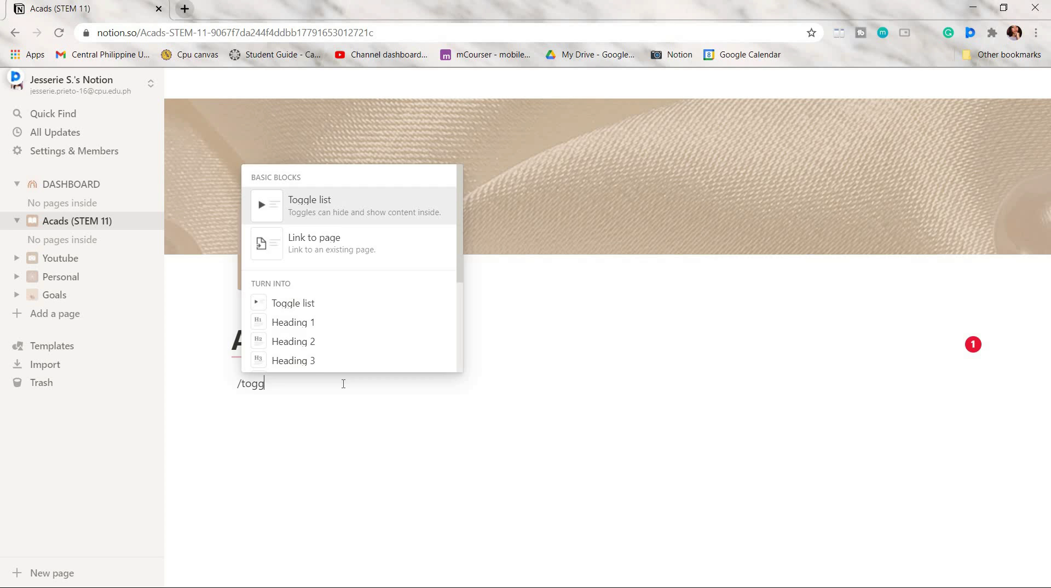
pyautogui.press('Return')
pyautogui.write('Perfo')
pyautogui.write('rmance tasks/output')
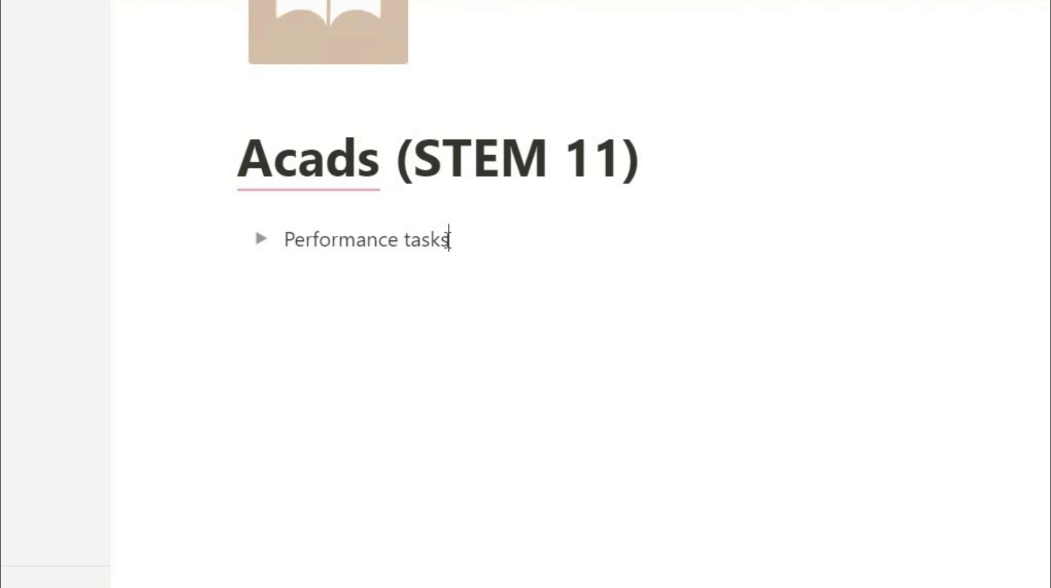
pyautogui.press('Return')
# Insert an inline table inside the Performance tasks/Output toggle
pyautogui.click(468, 239)
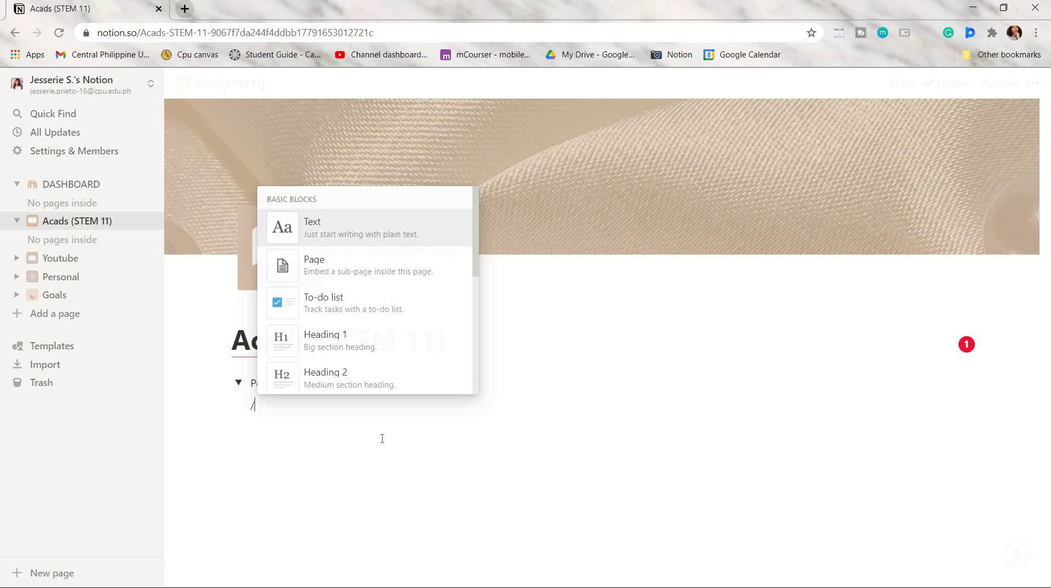
pyautogui.write('tabl')
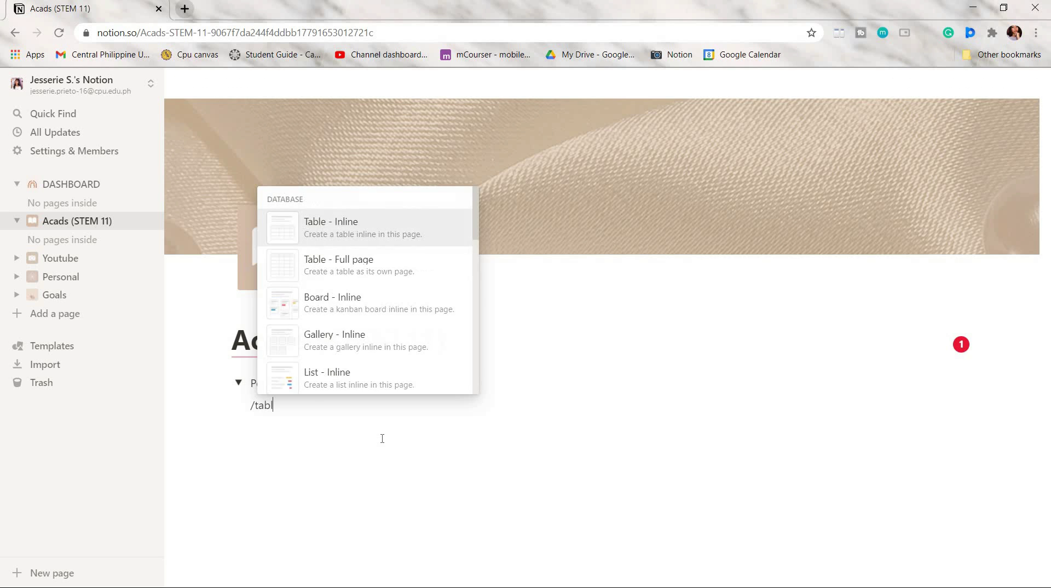
pyautogui.press('Return')
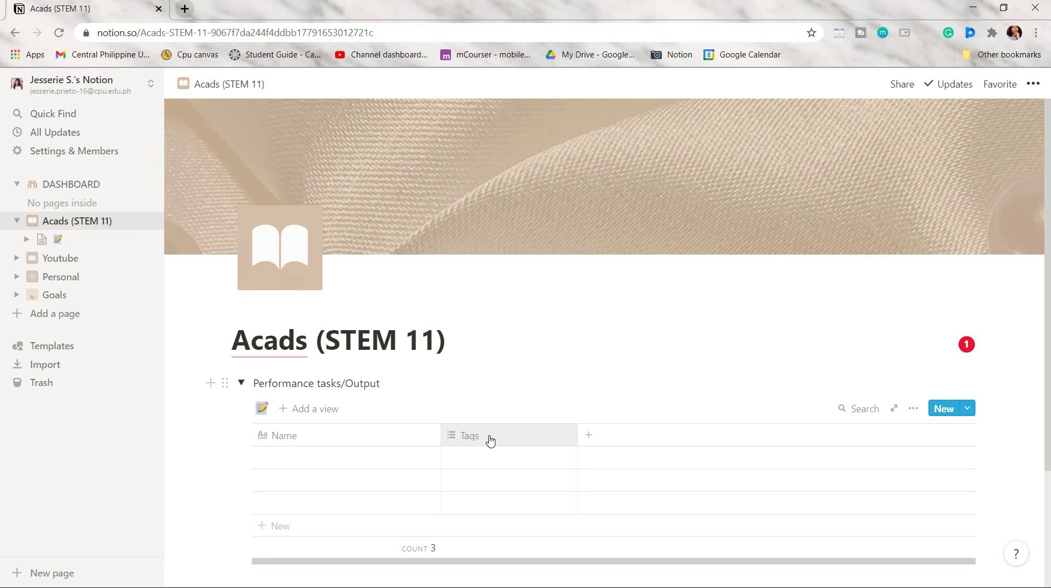
# Change the Tags column's property type to Select and rename the column Subject
pyautogui.click(491, 440)
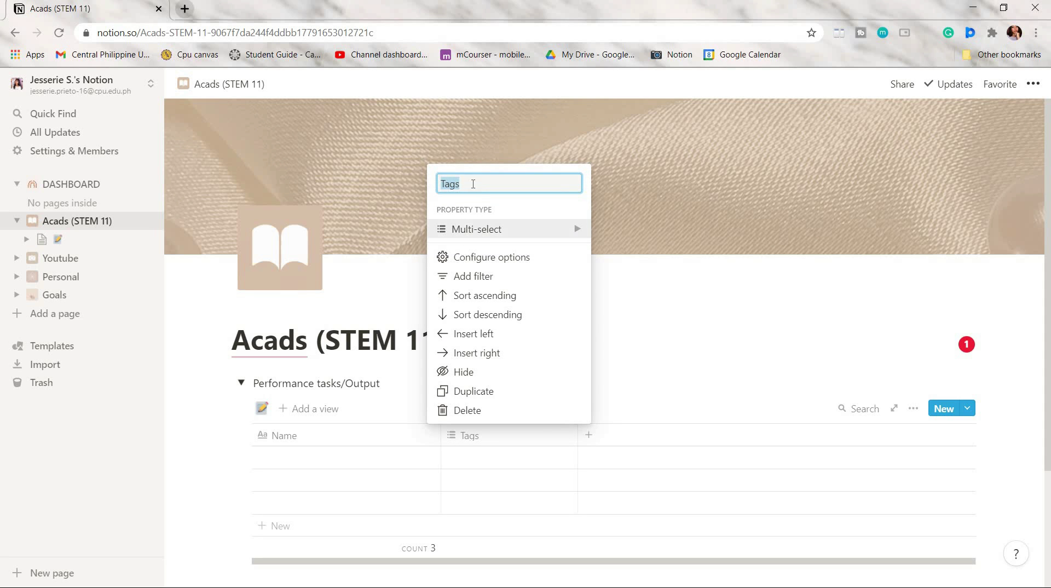
pyautogui.moveTo(494, 236)
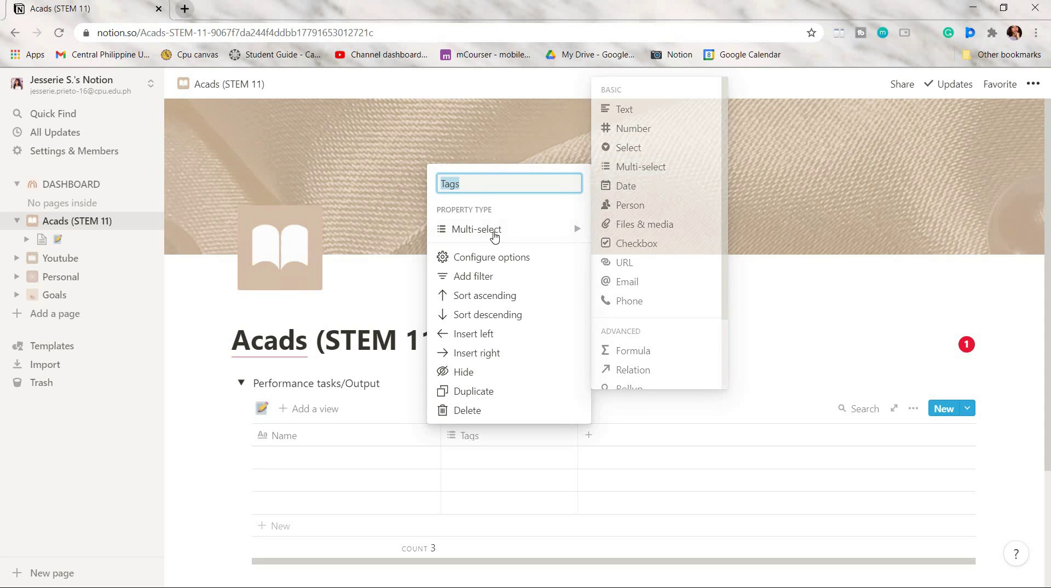
pyautogui.click(647, 152)
pyautogui.write('Subject')
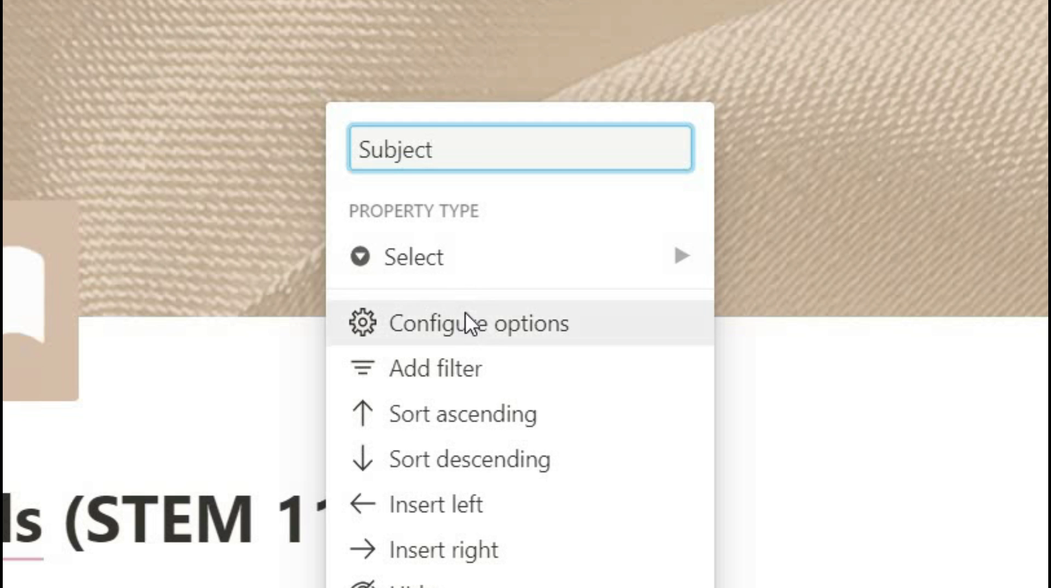
pyautogui.press('Escape')
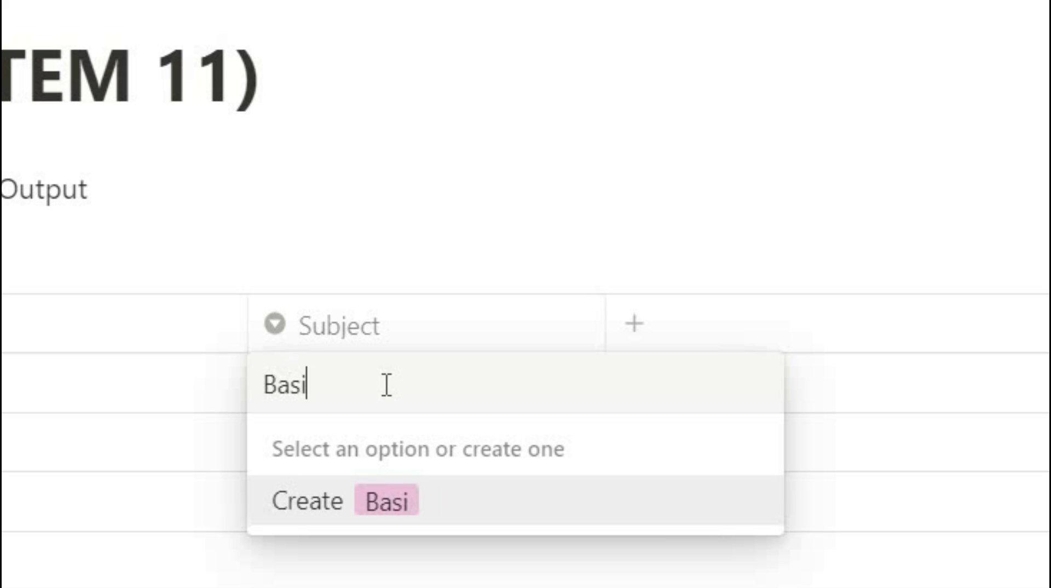
# Create the Subject options Basical and Basa from the table's first row
pyautogui.write('cal')
pyautogui.click(315, 481)
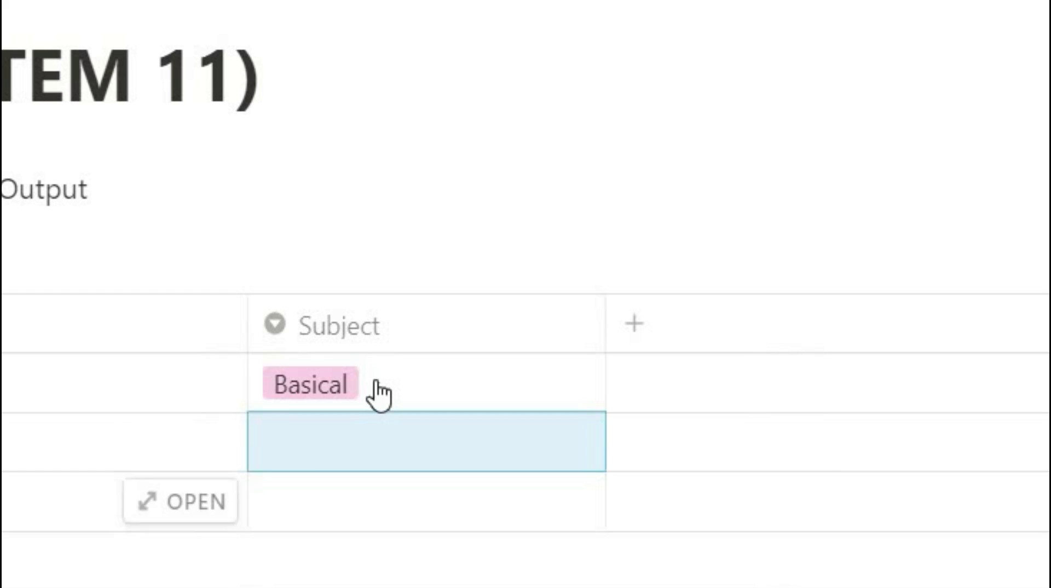
pyautogui.click(490, 373)
pyautogui.write('Basa')
pyautogui.press('Return')
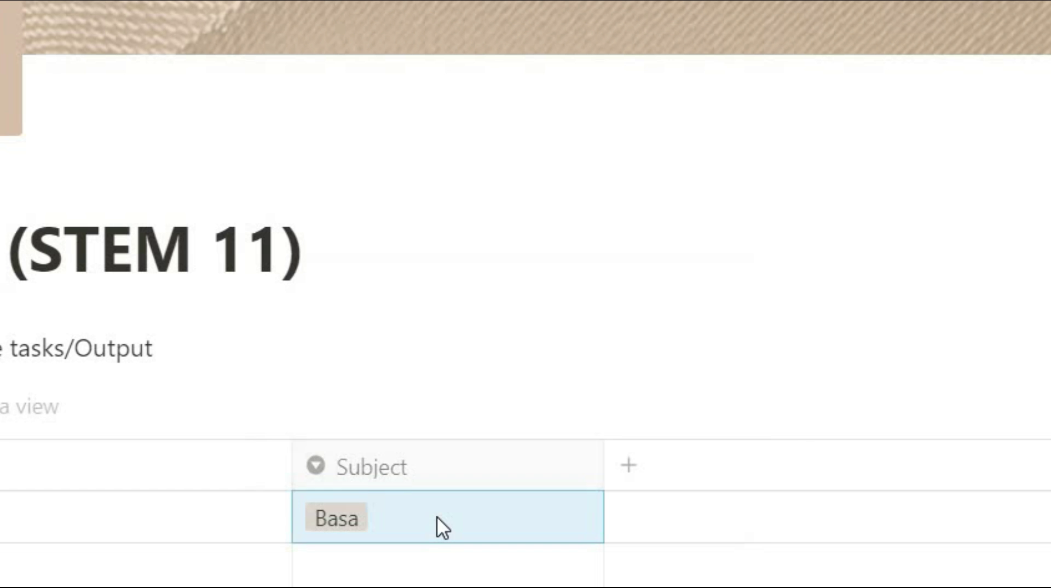
pyautogui.click(437, 517)
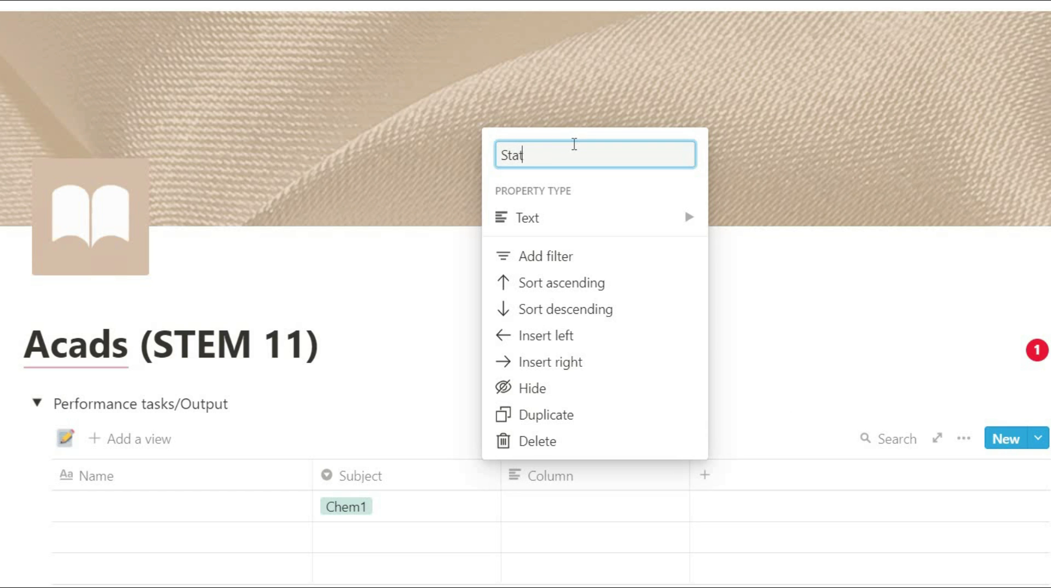
# Set the Status column's property type to Select and create its On going option in the first row
pyautogui.click(522, 225)
pyautogui.click(786, 102)
pyautogui.click(575, 506)
pyautogui.write('On')
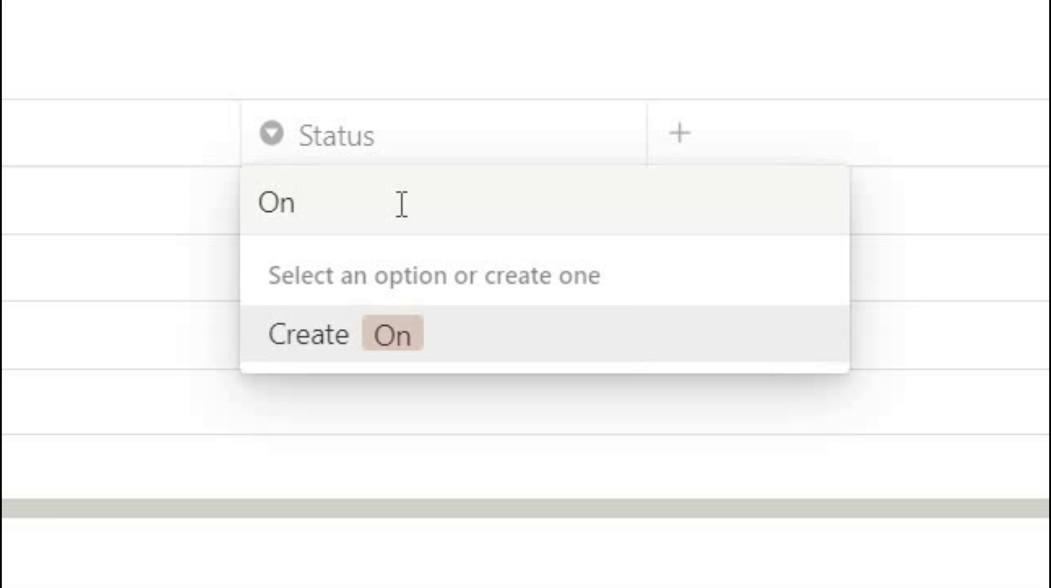
pyautogui.write(' going')
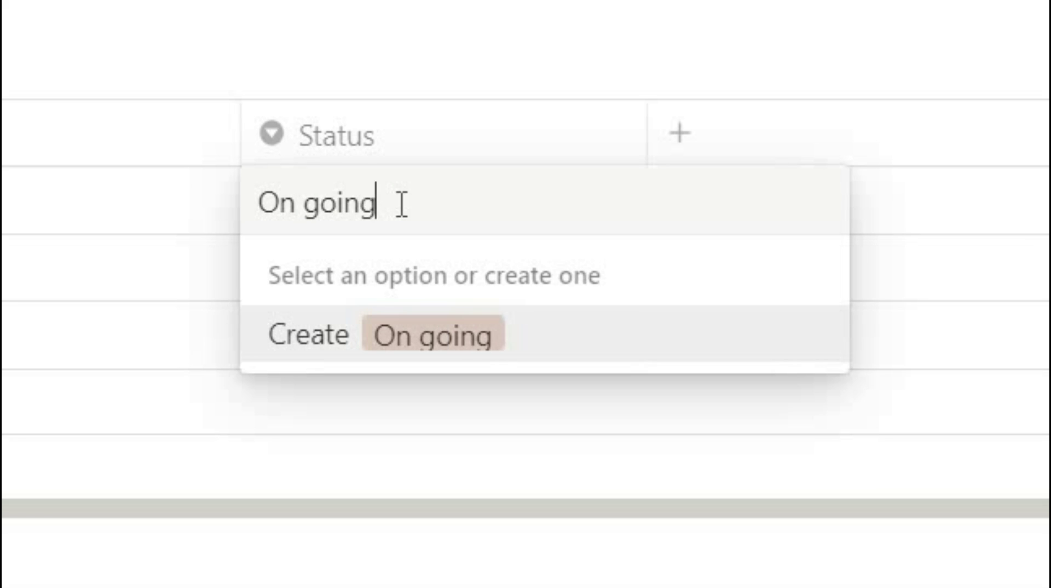
pyautogui.press('Return')
# Create the Status options To plan, Finalizing and Done, leaving Done selected in the first row
pyautogui.click(464, 195)
pyautogui.write('To plan')
pyautogui.press('Return')
pyautogui.click(488, 228)
pyautogui.write('Finalizing')
pyautogui.press('Return')
pyautogui.click(504, 208)
pyautogui.write('Done')
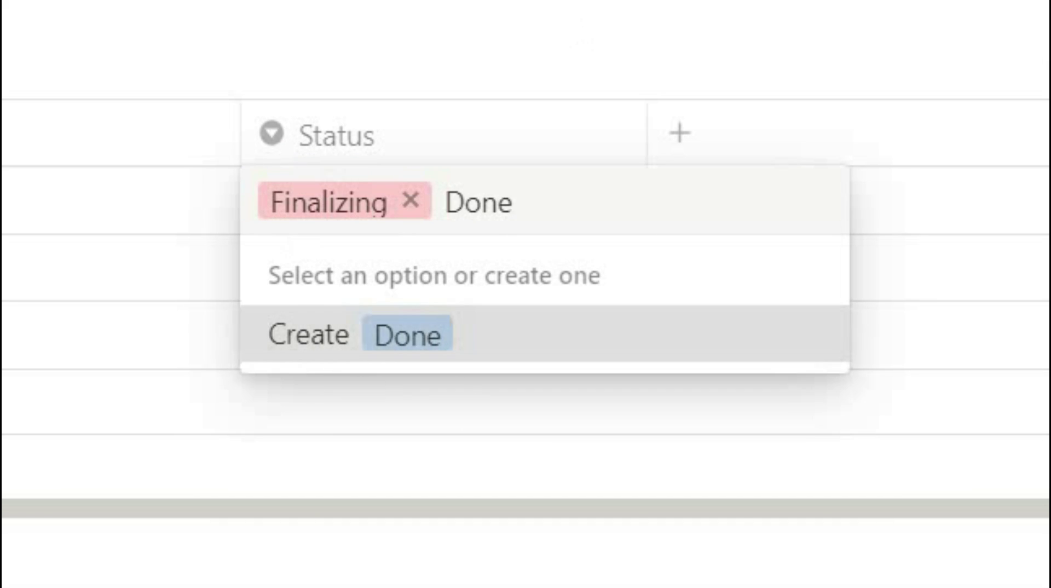
pyautogui.press('Return')
# Add a Date column named Deadline and a Text column named Note to the performance tasks table
pyautogui.click(790, 149)
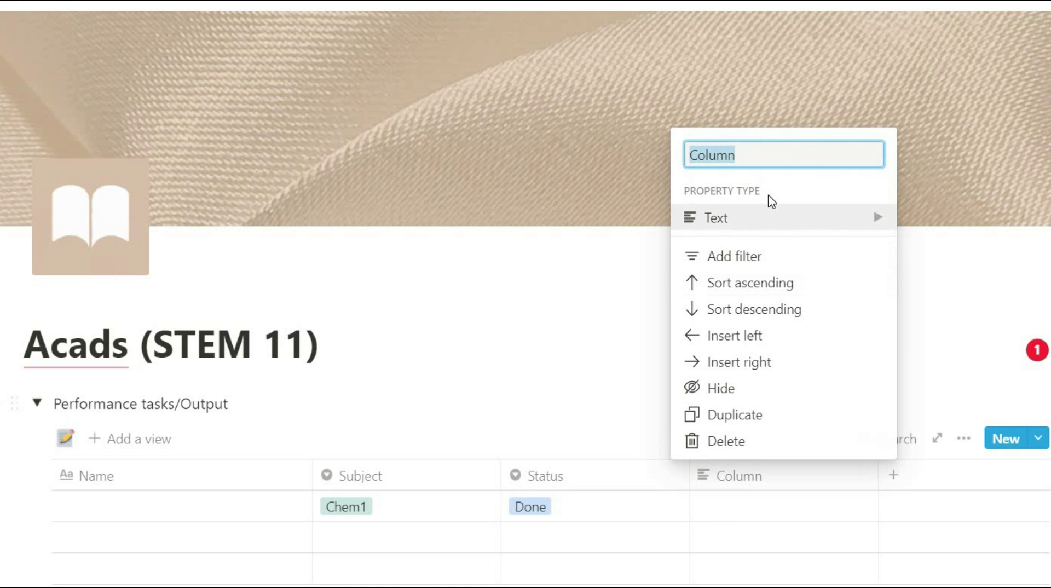
pyautogui.click(767, 205)
pyautogui.write('Deadline')
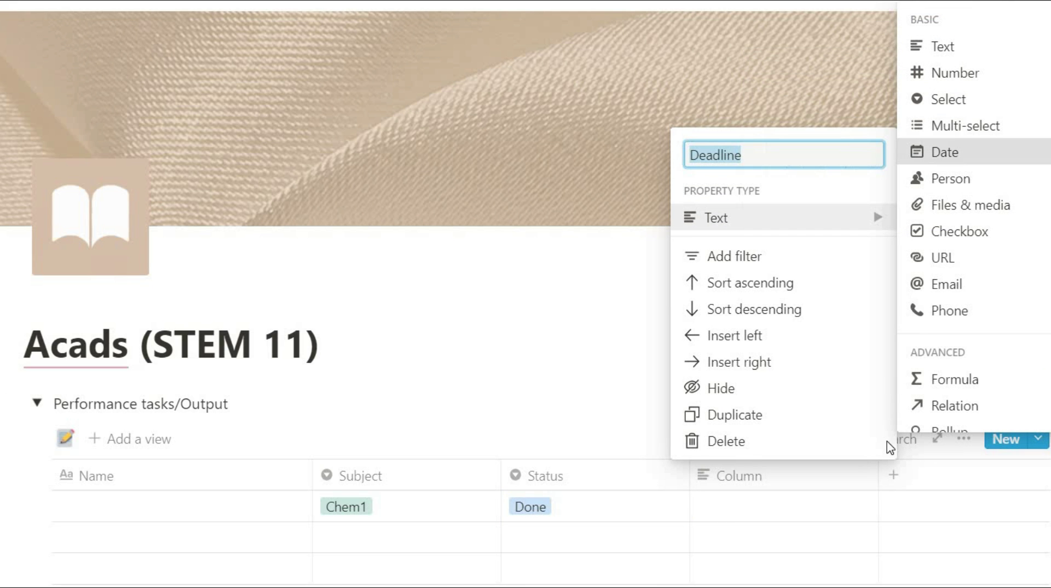
pyautogui.click(894, 475)
pyautogui.write('Note')
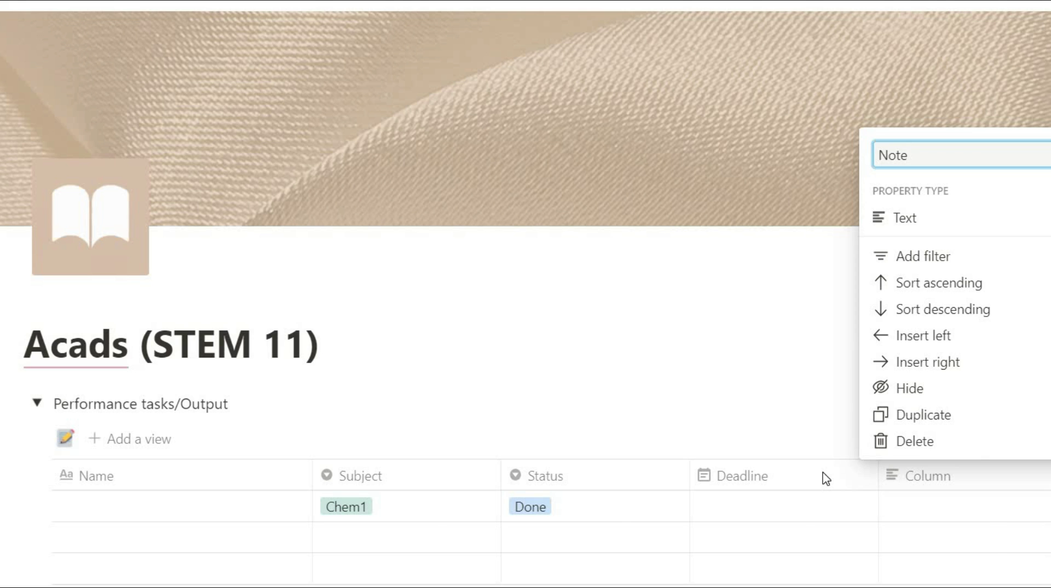
pyautogui.press('Escape')
pyautogui.scroll(-4, 216, 442)
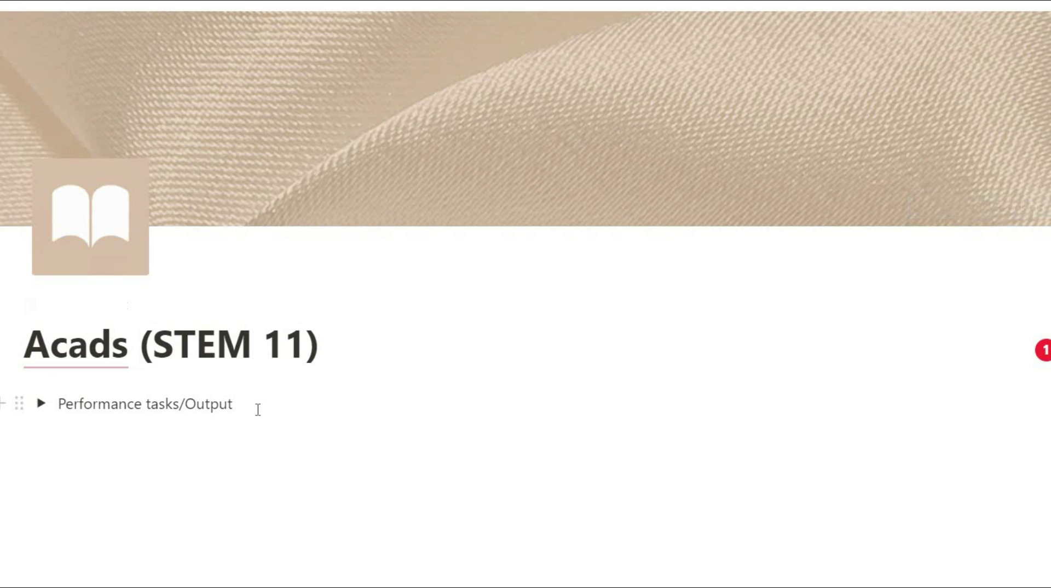
# Insert a Heading 2 reading "2nd Sem- 1st Quarter" above the Performance tasks/Output toggle
pyautogui.click(382, 358)
pyautogui.press('Return')
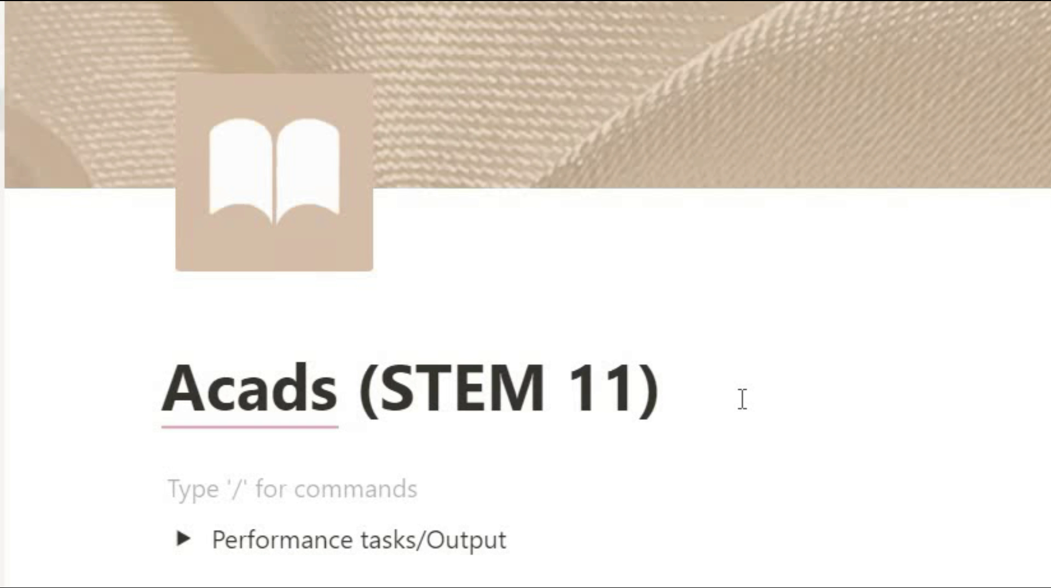
pyautogui.write('/h2')
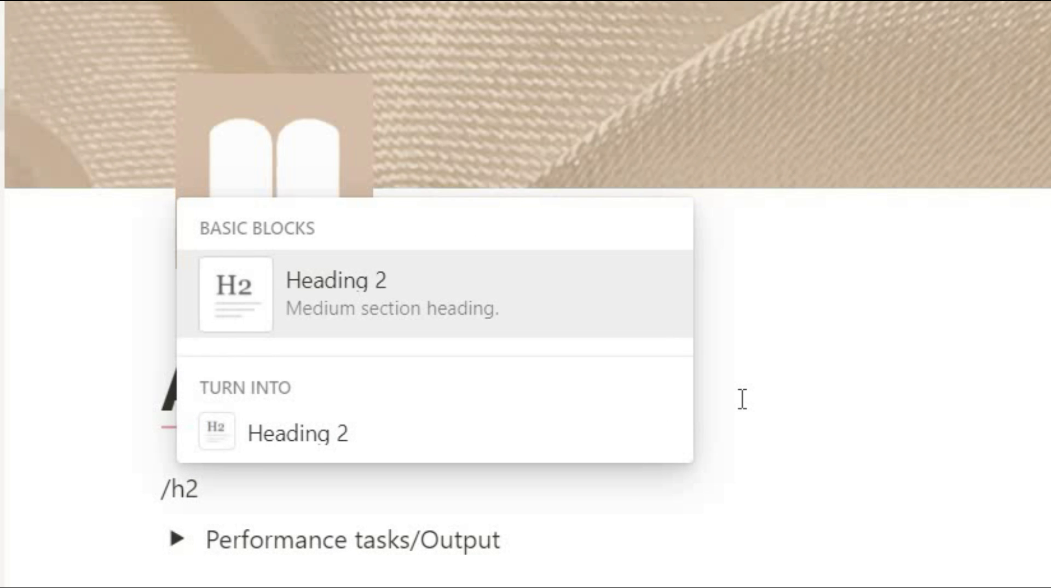
pyautogui.press('Return')
pyautogui.write('2nd Sem- 1st Quarter')
pyautogui.press('Return')
# Format the "2nd Sem- 1st Quarter" heading as inline code with brown text
pyautogui.tripleClick(507, 516)
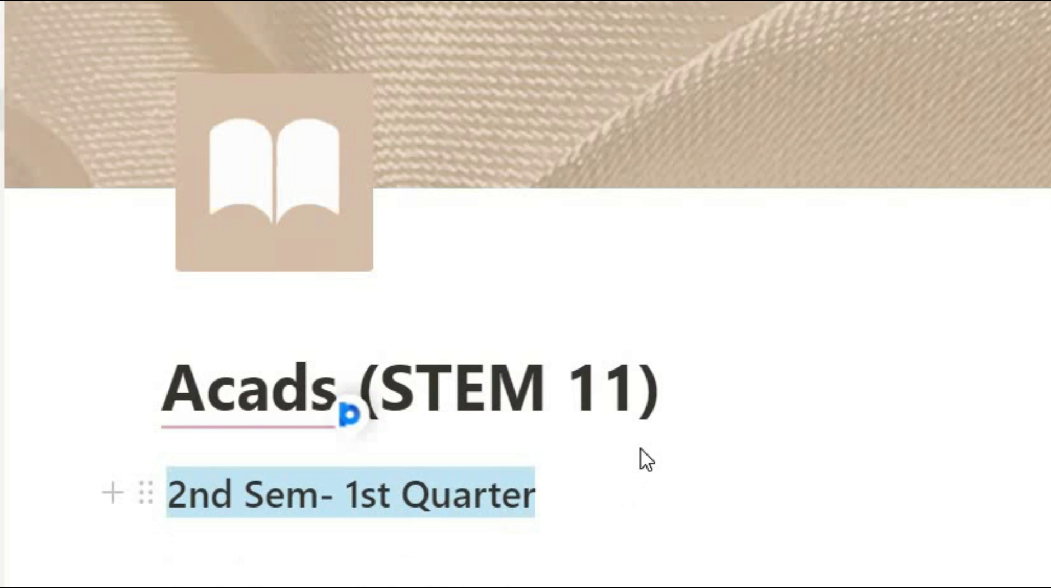
pyautogui.click(694, 419)
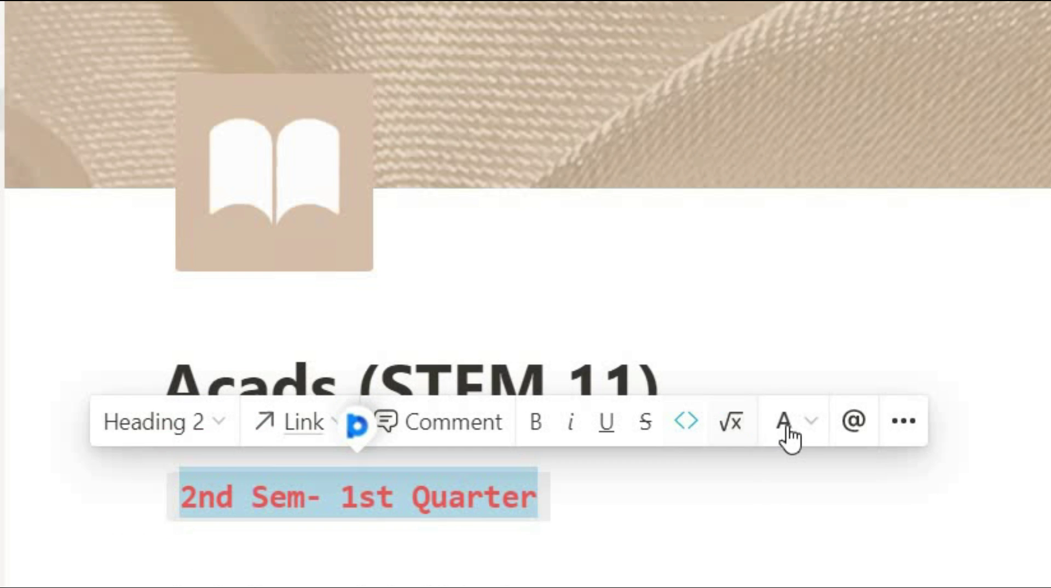
pyautogui.click(780, 411)
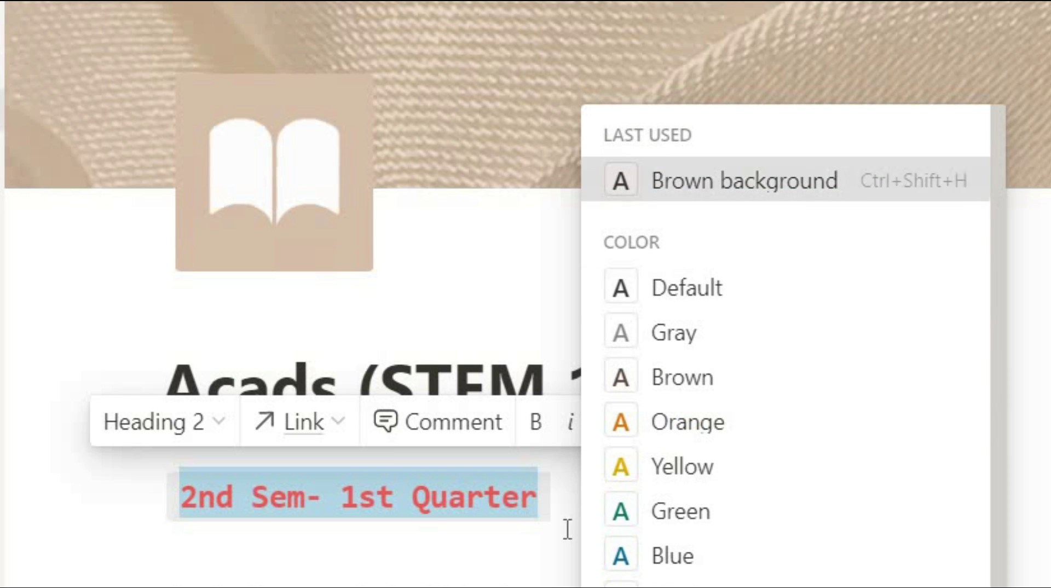
pyautogui.click(634, 472)
pyautogui.click(797, 432)
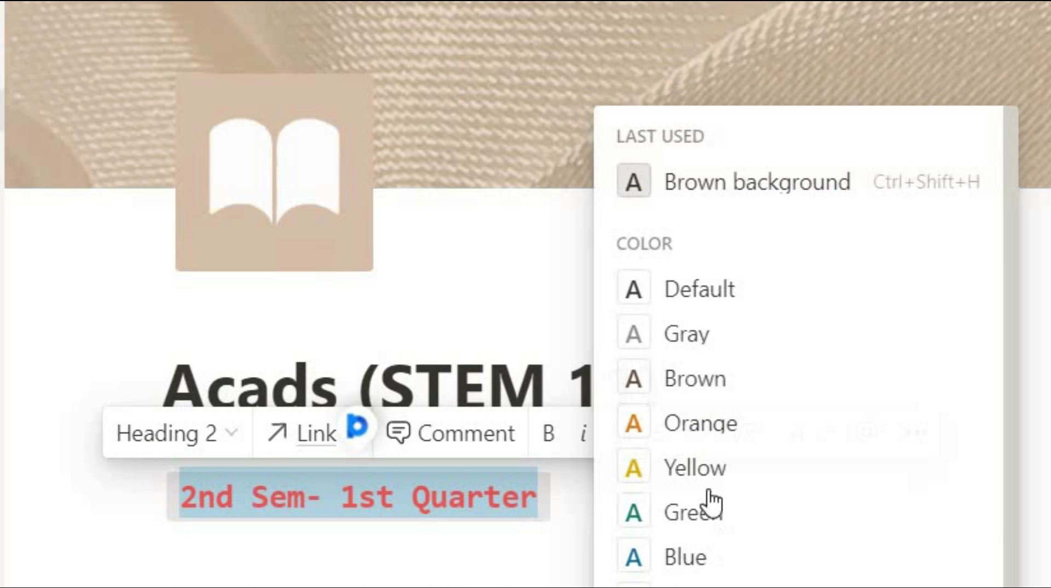
pyautogui.click(695, 379)
pyautogui.click(699, 574)
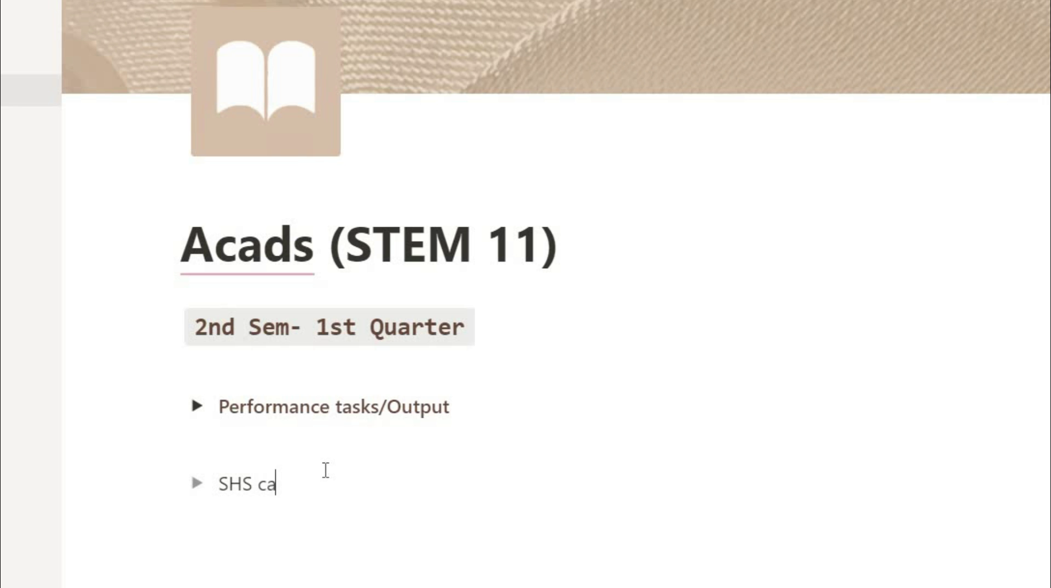
# Add toggles titled SHS Calendar, Links and Grades, plus text lines "To do:" and "Weekly Schedule", below Performance tasks/Output
pyautogui.write('endar')
pyautogui.press('Return')
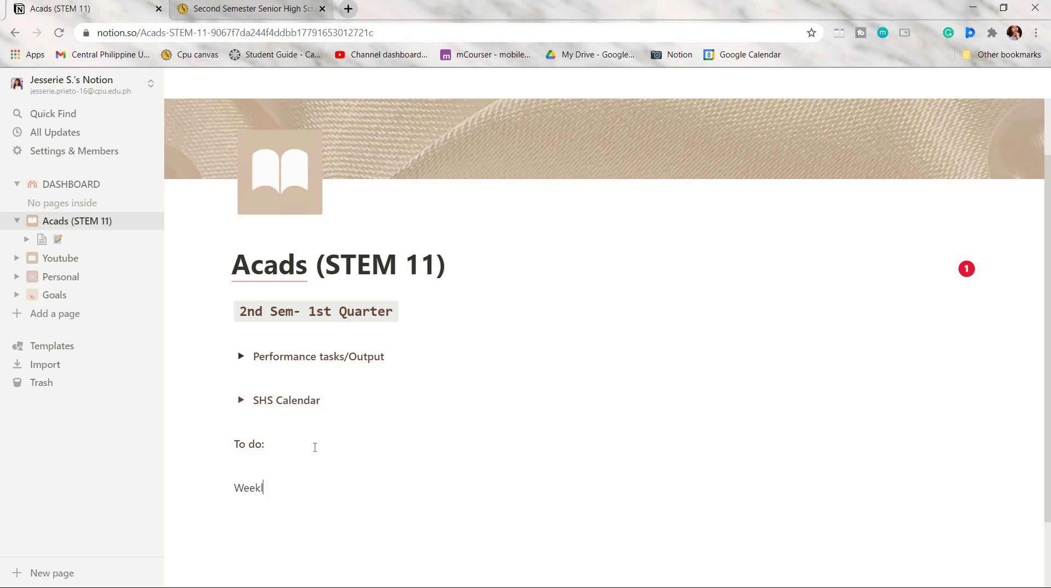
pyautogui.write('dule')
pyautogui.click(225, 486)
pyautogui.write('ks')
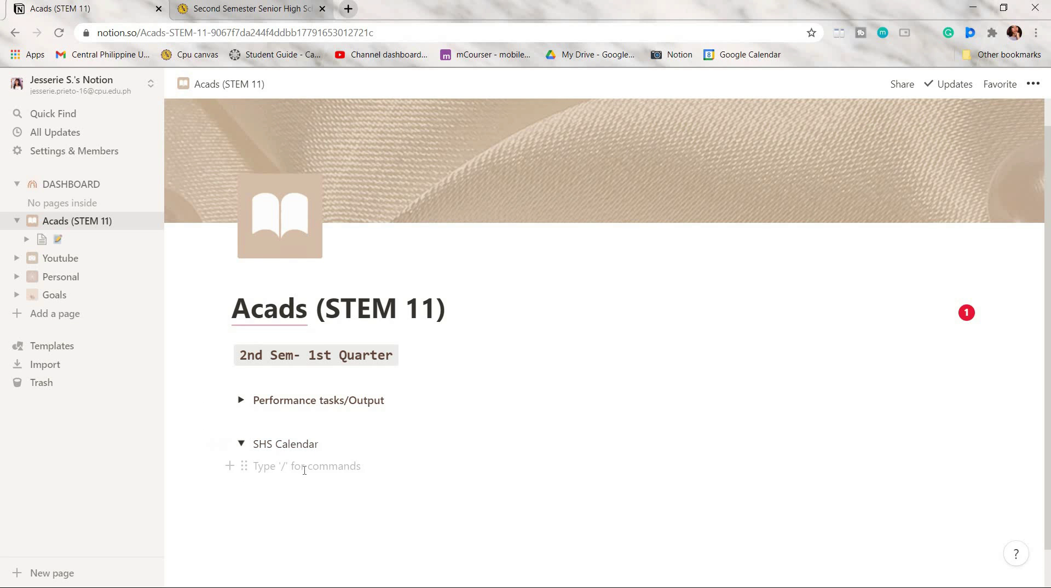
# Embed the copied school calendar link inside the SHS Calendar toggle
pyautogui.write('/em')
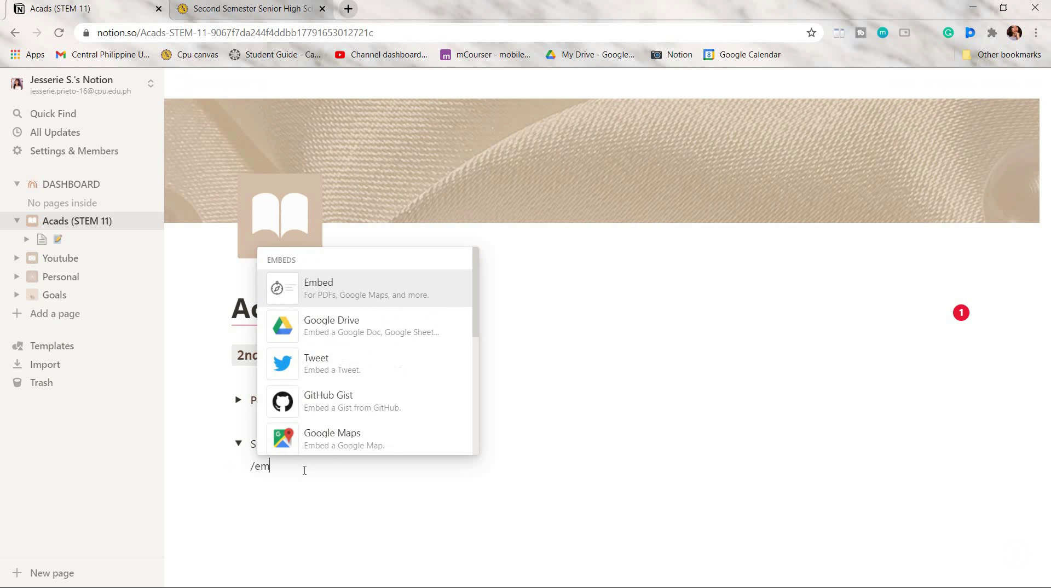
pyautogui.press('Return')
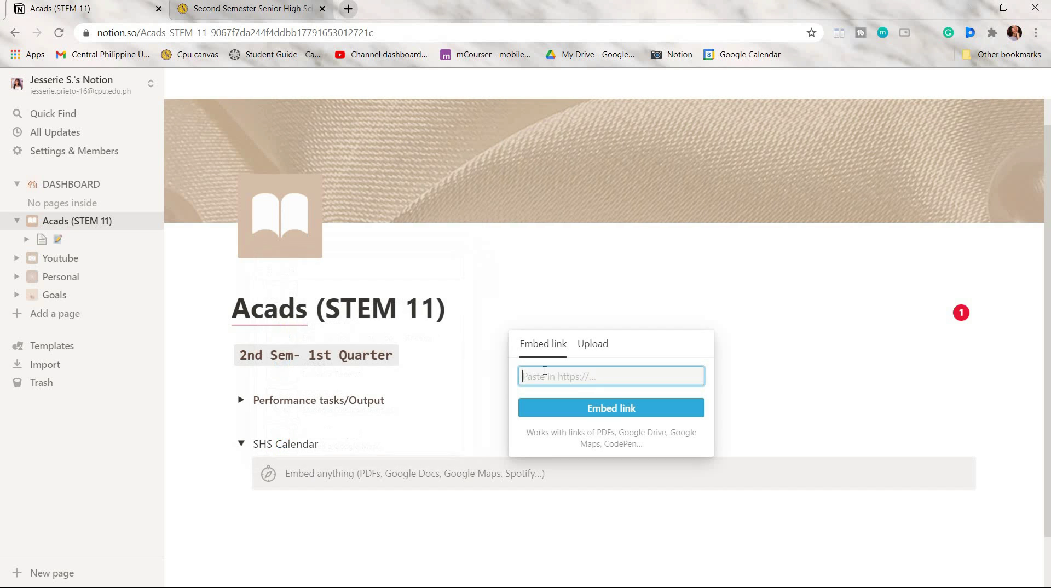
pyautogui.hotkey('ctrl', 'v')
pyautogui.click(617, 412)
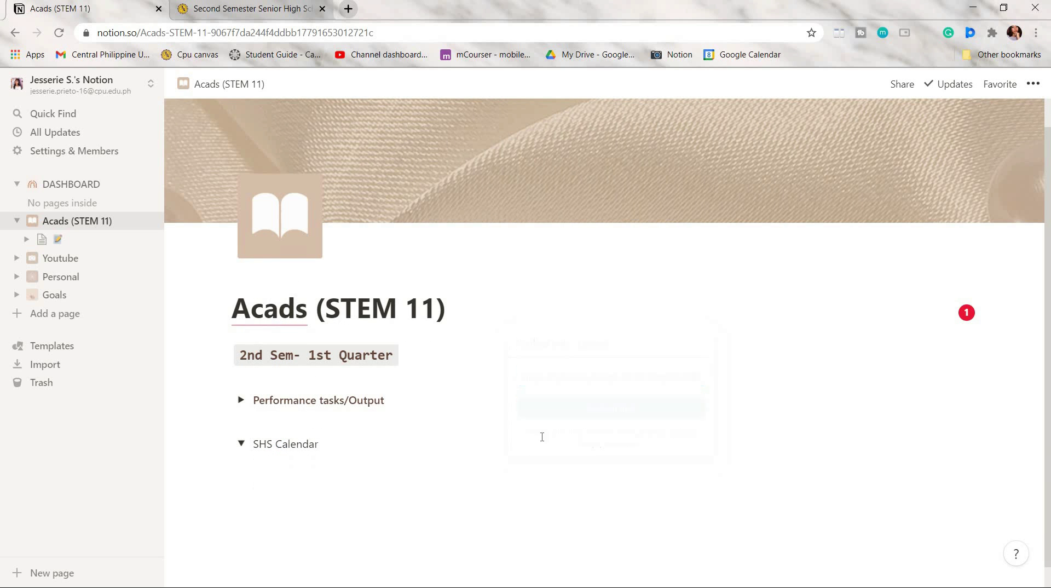
# Resize the embedded school calendar so it takes up about half of the page's content width
pyautogui.scroll(6, 535, 358)
pyautogui.moveTo(964, 178); pyautogui.dragTo(579, 132)
pyautogui.scroll(9, 582, 136)
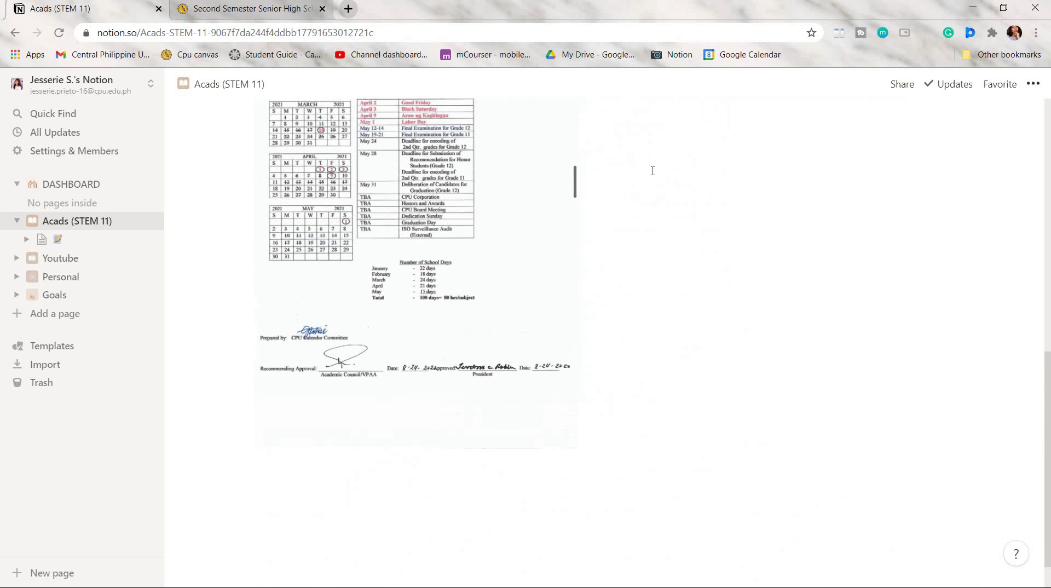
pyautogui.moveTo(429, 287); pyautogui.dragTo(596, 197)
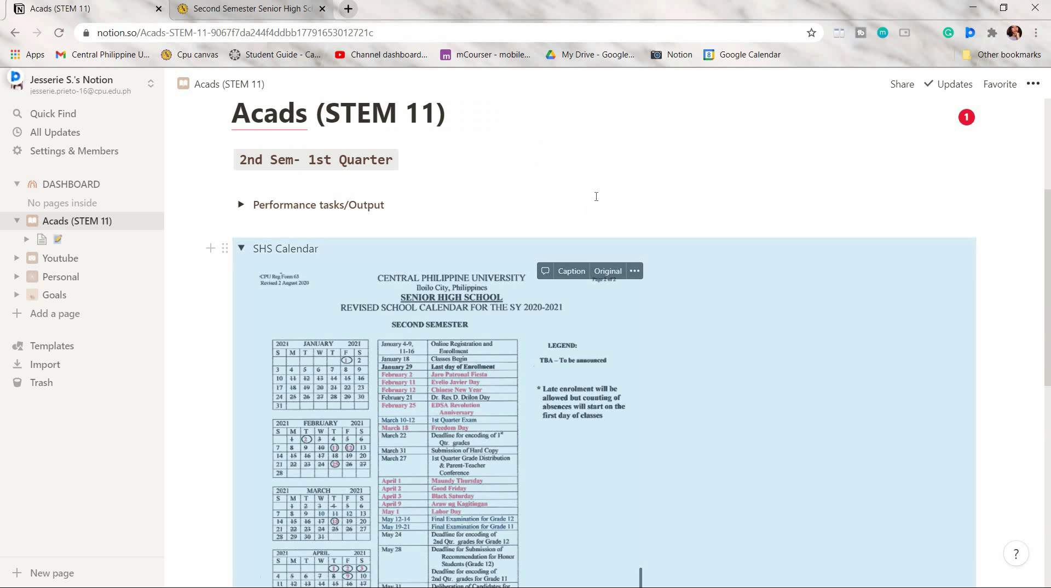
pyautogui.click(416, 205)
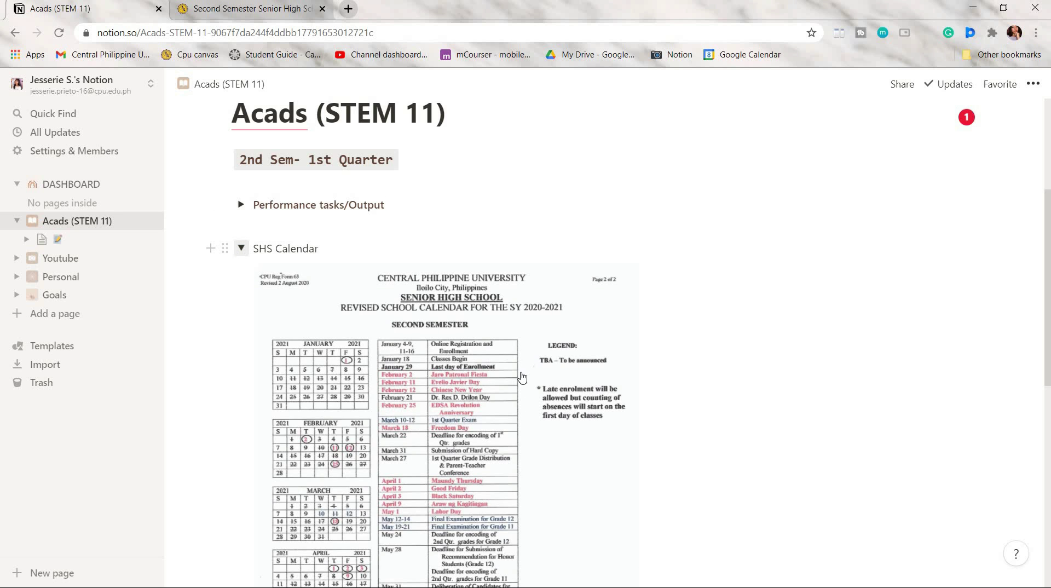
# Place the To do: line in a column beside Performance tasks/Output and move the Links and Grades toggles beneath it
pyautogui.scroll(-4, 256, 291)
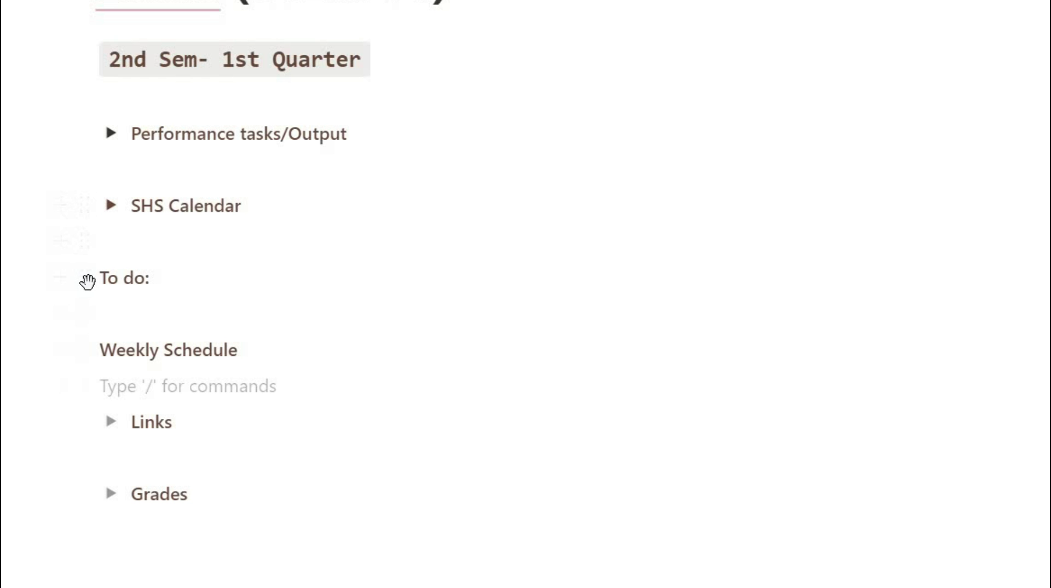
pyautogui.moveTo(87, 278); pyautogui.dragTo(64, 128)
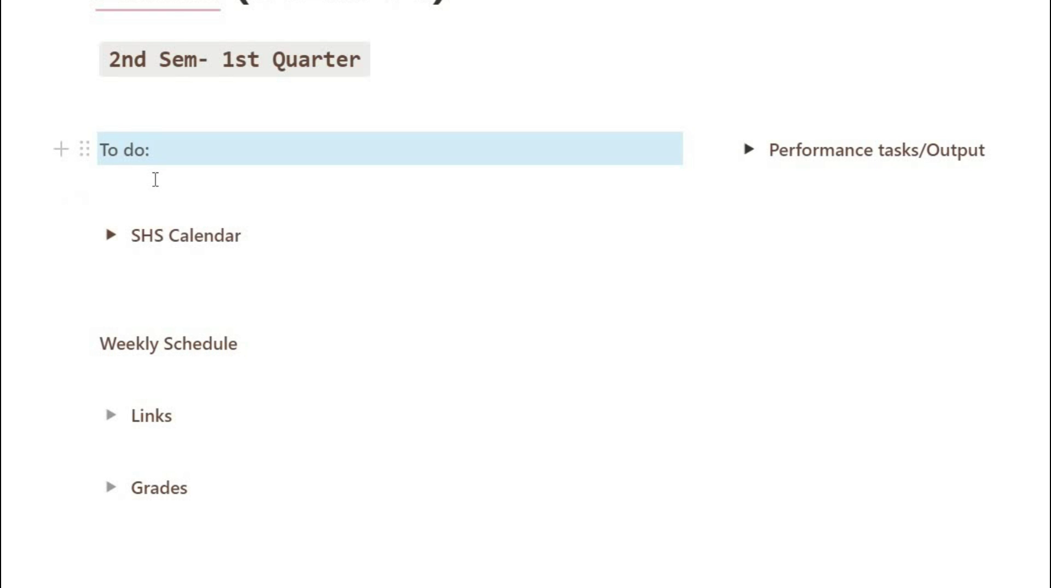
pyautogui.click(156, 179)
pyautogui.moveTo(85, 415); pyautogui.dragTo(84, 219)
pyautogui.moveTo(85, 487)
pyautogui.mouseDown()
pyautogui.moveTo(85, 219)
pyautogui.moveTo(85, 470)
pyautogui.mouseUp()
# Add the checklist items "read...", "make assignment" and "study..." under To do:, followed by a divider
pyautogui.click(144, 188)
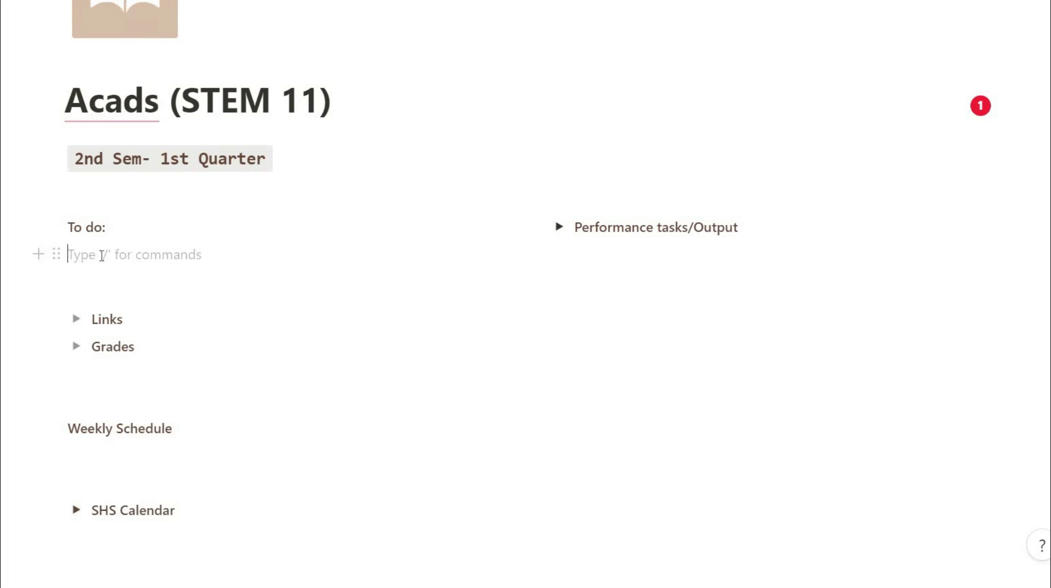
pyautogui.write('/che')
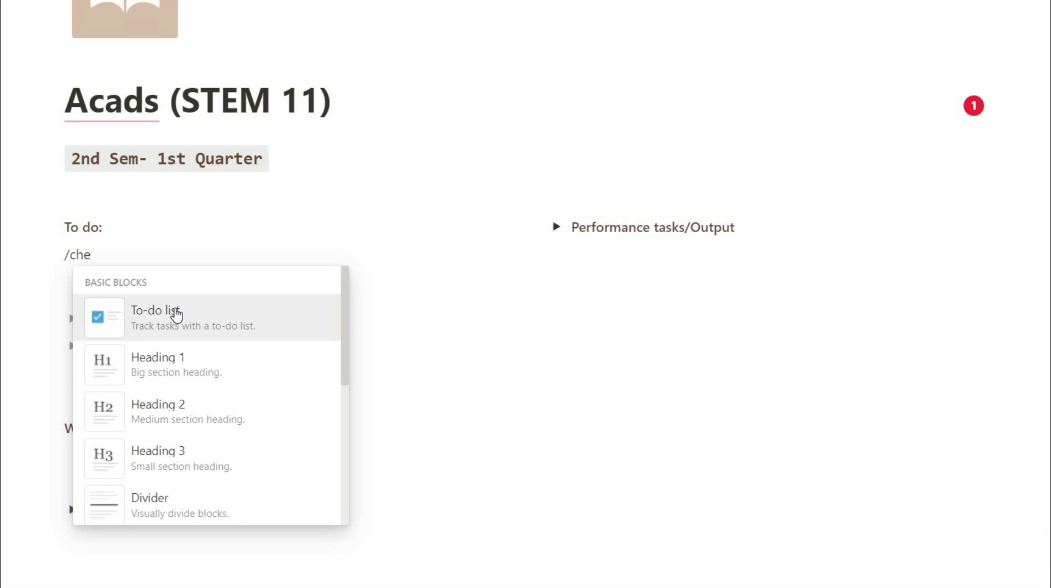
pyautogui.press('BackSpace')
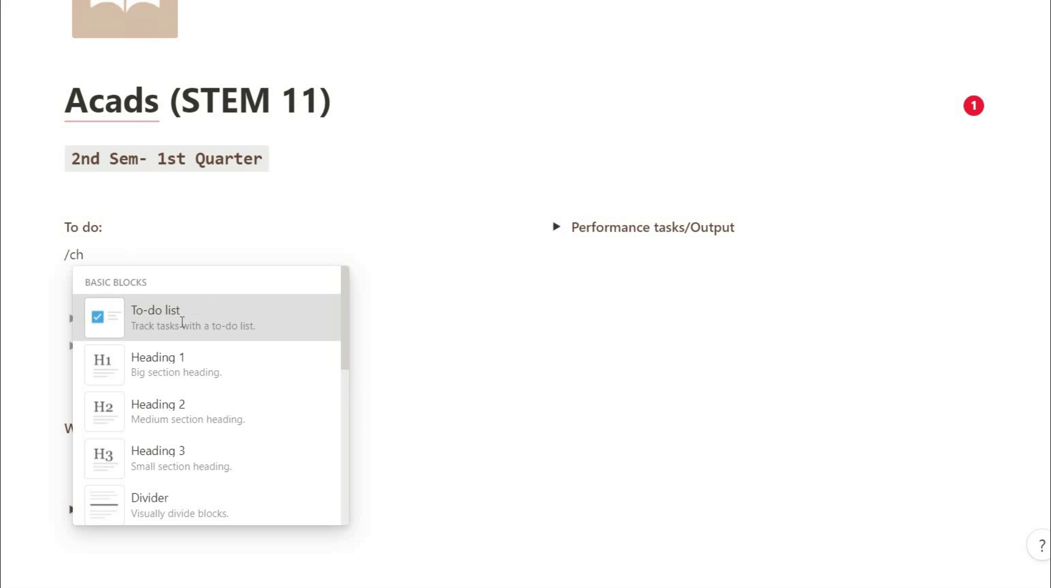
pyautogui.press('Return')
pyautogui.write('read..')
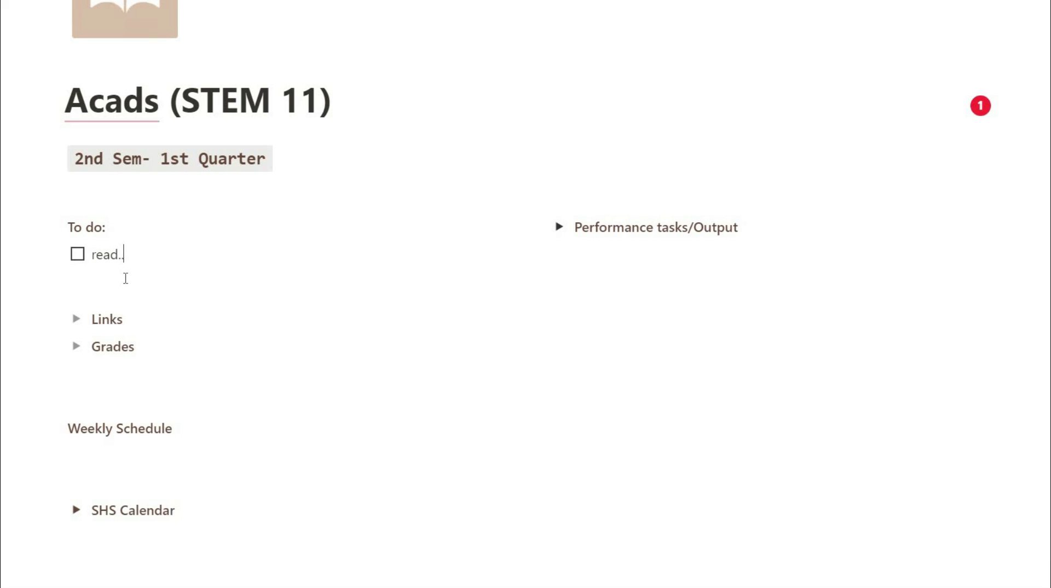
pyautogui.press('Return')
pyautogui.write('make assignment')
pyautogui.press('Return')
pyautogui.write('study..')
pyautogui.press('Return')
pyautogui.press('BackSpace')
pyautogui.write('/divider')
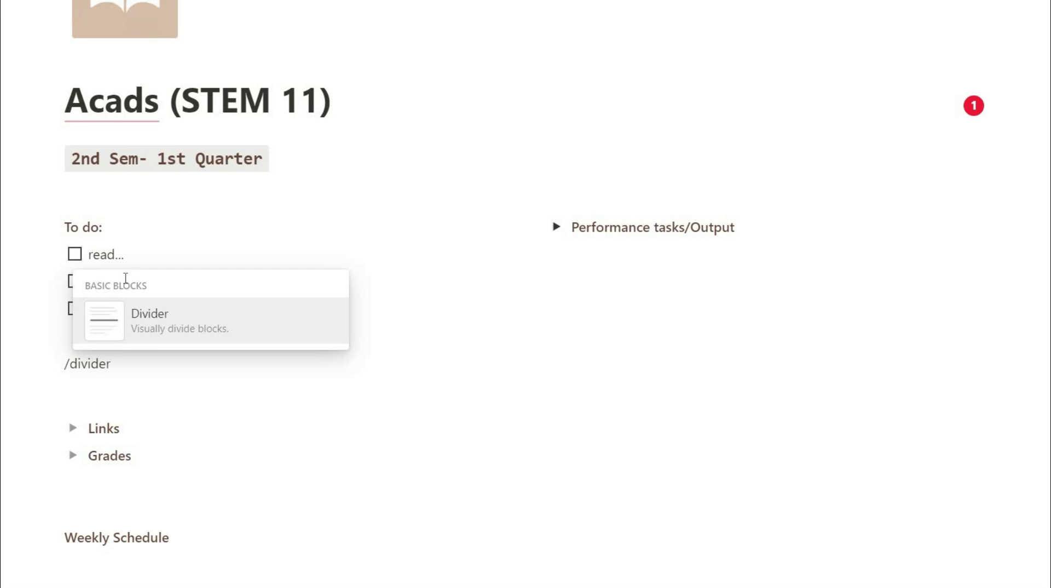
pyautogui.press('Return')
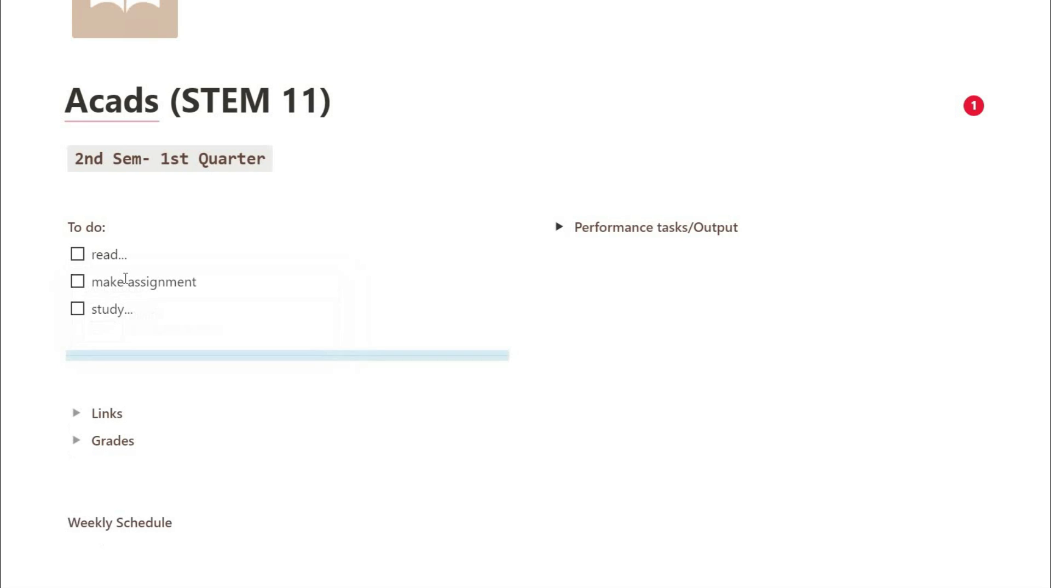
# Turn Links into a Heading 3 and add code-styled toggles "How to compute?" and "Course grades" under Grades
pyautogui.write('/tu')
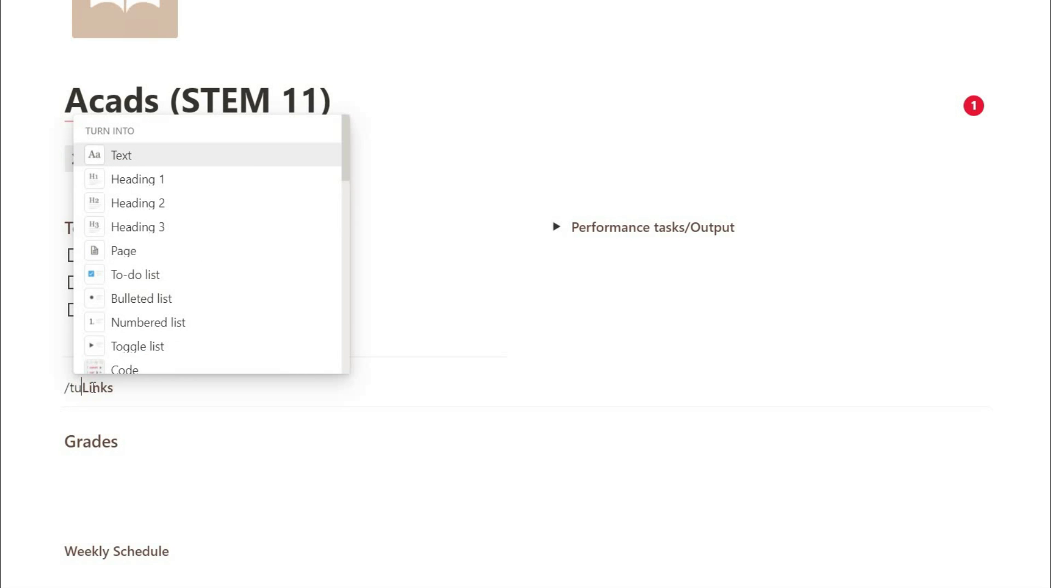
pyautogui.write('3')
pyautogui.press('BackSpace')
pyautogui.write('3')
pyautogui.press('Return')
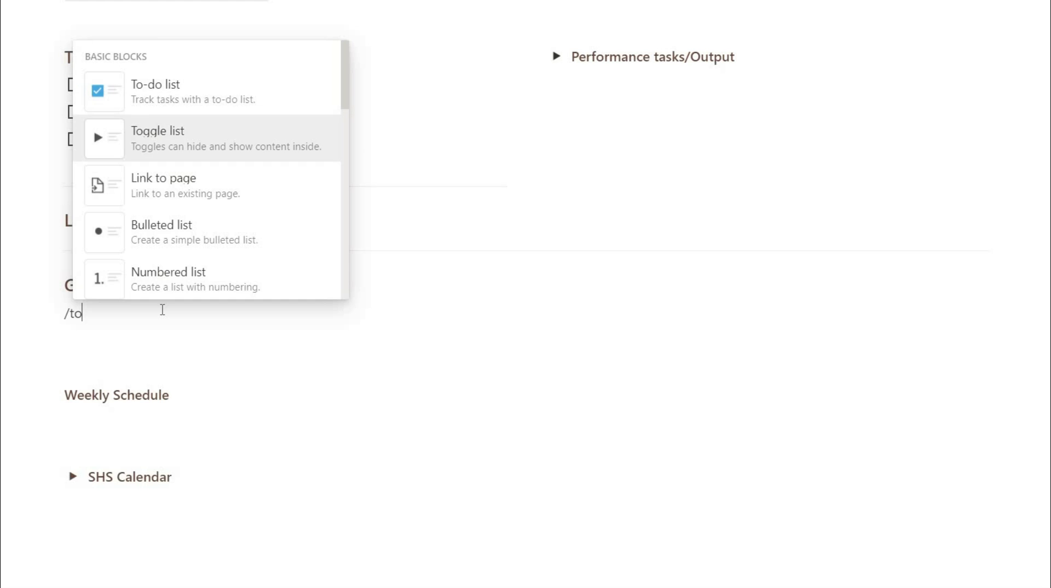
pyautogui.press('Return')
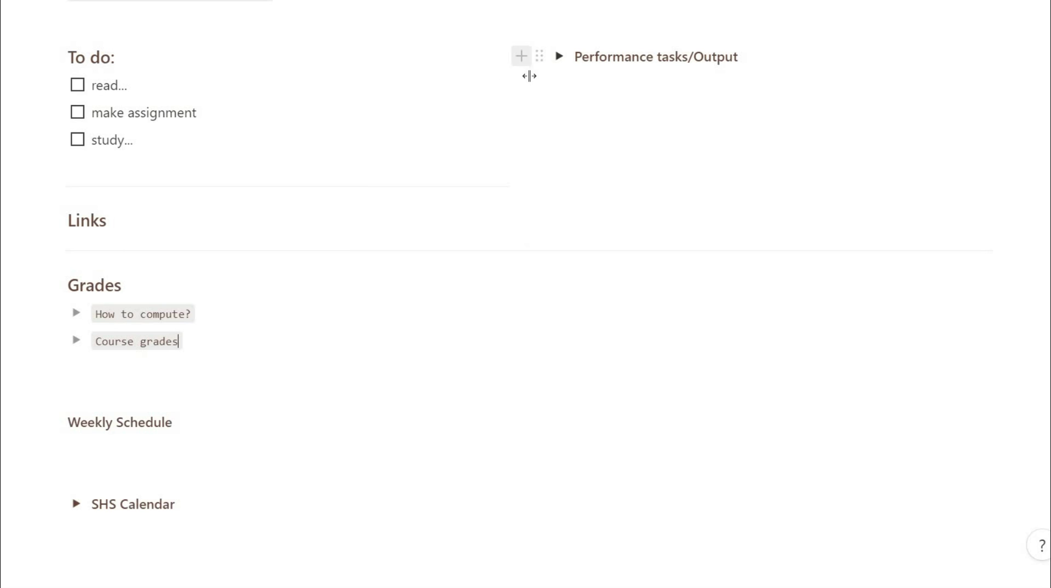
# Narrow the To do column, put Weekly Schedule beside it, and move the Performance tasks/Output toggle below the columns
pyautogui.moveTo(531, 75); pyautogui.dragTo(267, 106)
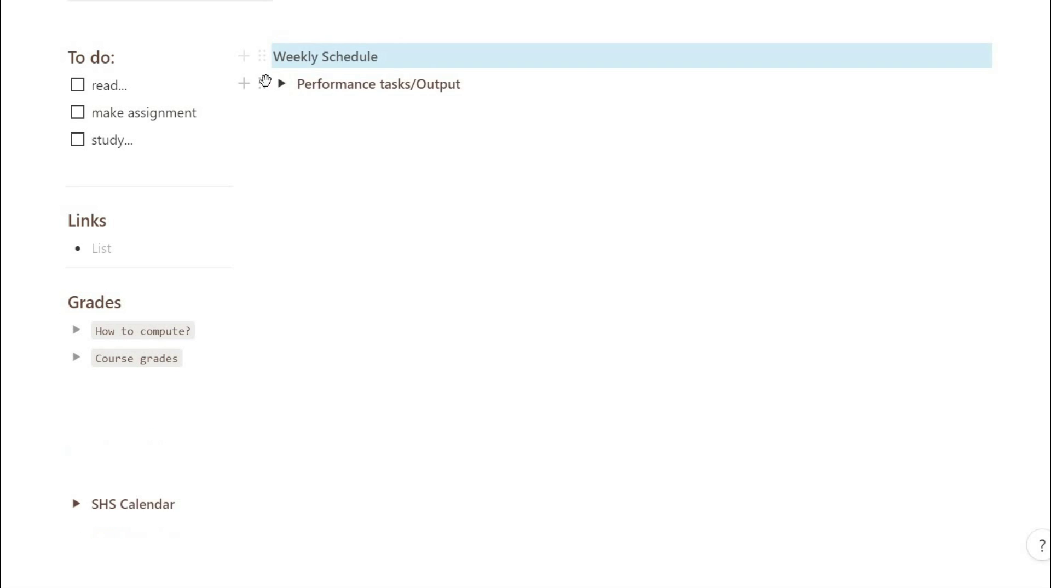
pyautogui.moveTo(266, 82); pyautogui.dragTo(65, 464)
# Give the Weekly Schedule heading a brown background
pyautogui.scroll(3, 164, 328)
pyautogui.click(262, 227)
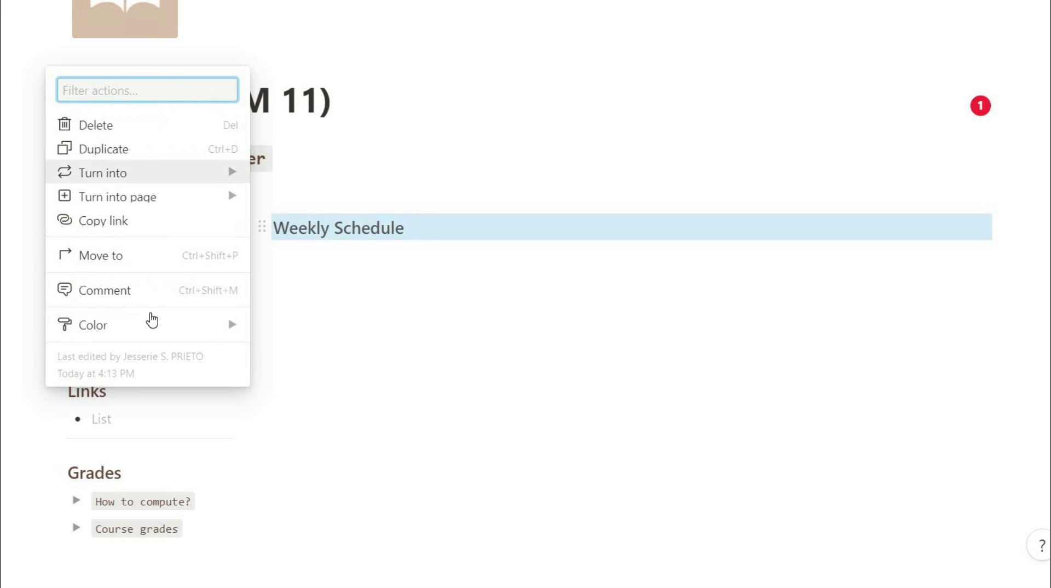
pyautogui.moveTo(152, 325)
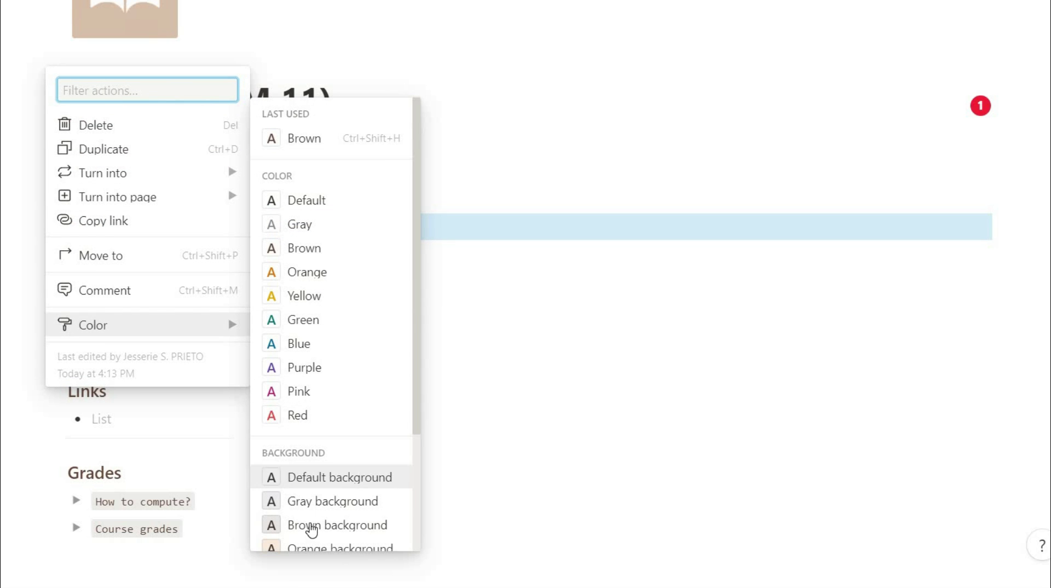
pyautogui.click(312, 526)
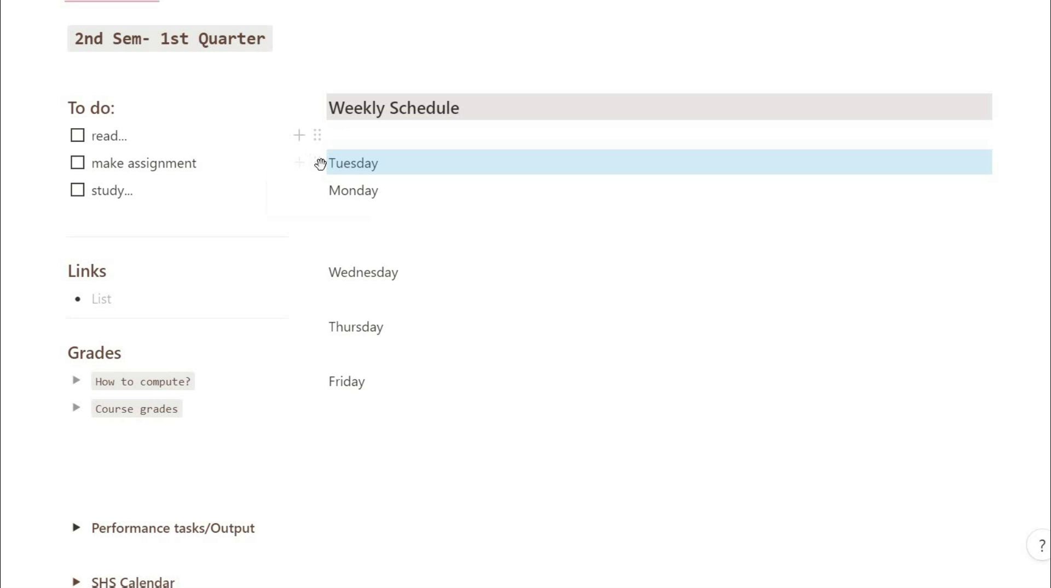
# Arrange the weekday names Monday to Friday in side-by-side columns beside the To do column
pyautogui.moveTo(439, 180); pyautogui.dragTo(1019, 182)
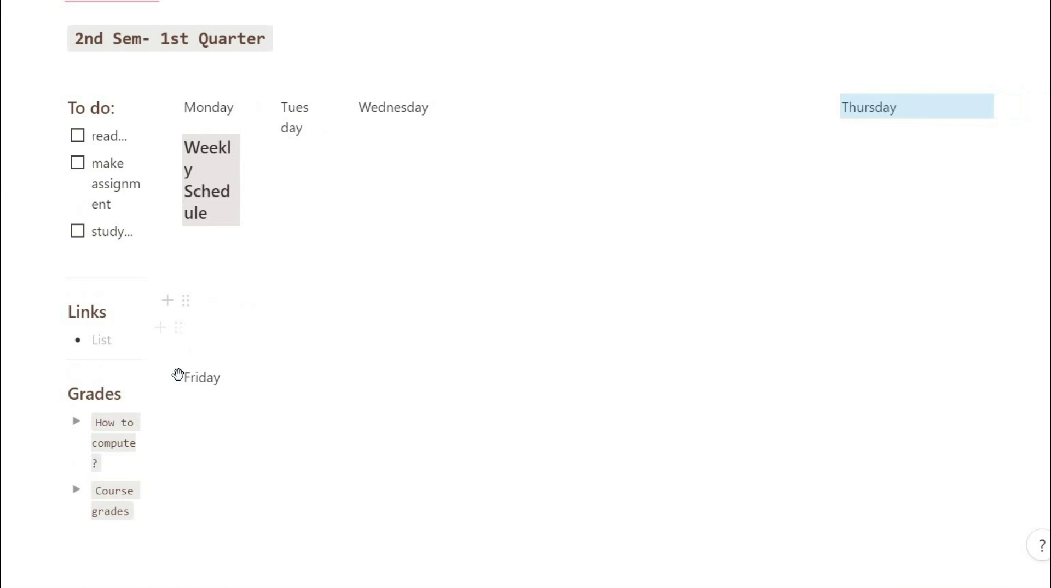
pyautogui.moveTo(176, 372); pyautogui.dragTo(881, 117)
pyautogui.moveTo(693, 92); pyautogui.dragTo(666, 157)
pyautogui.moveTo(228, 117); pyautogui.dragTo(565, 152)
pyautogui.moveTo(147, 140)
pyautogui.mouseDown()
pyautogui.moveTo(415, 141)
pyautogui.moveTo(402, 143)
pyautogui.moveTo(405, 159)
pyautogui.moveTo(450, 77)
pyautogui.moveTo(491, 92)
pyautogui.moveTo(437, 81)
pyautogui.moveTo(148, 130)
pyautogui.mouseUp()
# Place the Agendas heading beside Weekly Schedule, narrow the Agendas column and even out the weekday column widths
pyautogui.scroll(-3, 55, 328)
pyautogui.moveTo(61, 483); pyautogui.dragTo(57, 192)
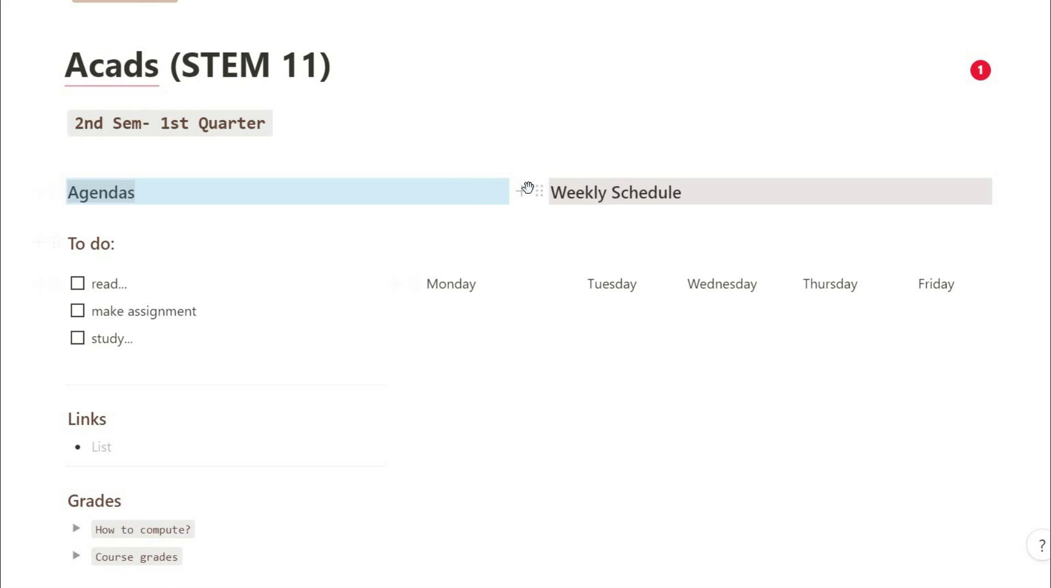
pyautogui.moveTo(529, 192); pyautogui.dragTo(380, 196)
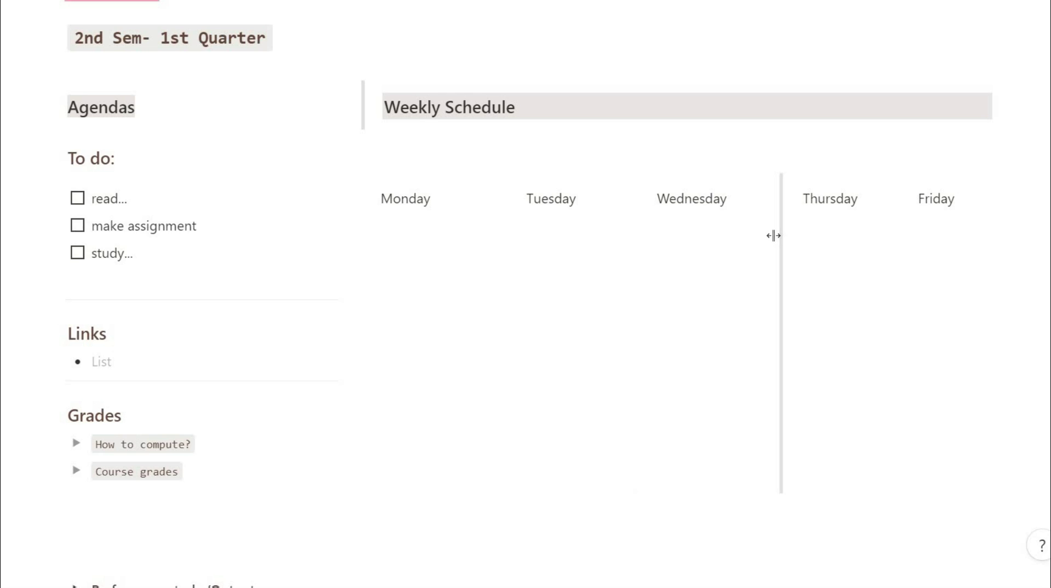
pyautogui.moveTo(775, 235); pyautogui.dragTo(761, 236)
pyautogui.moveTo(507, 209); pyautogui.dragTo(495, 208)
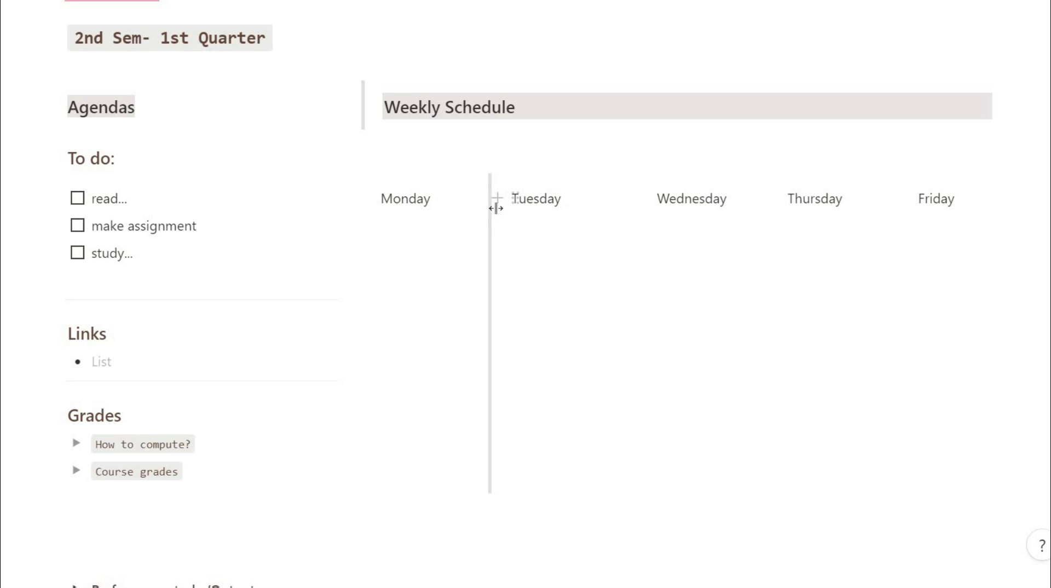
pyautogui.moveTo(622, 239); pyautogui.dragTo(607, 240)
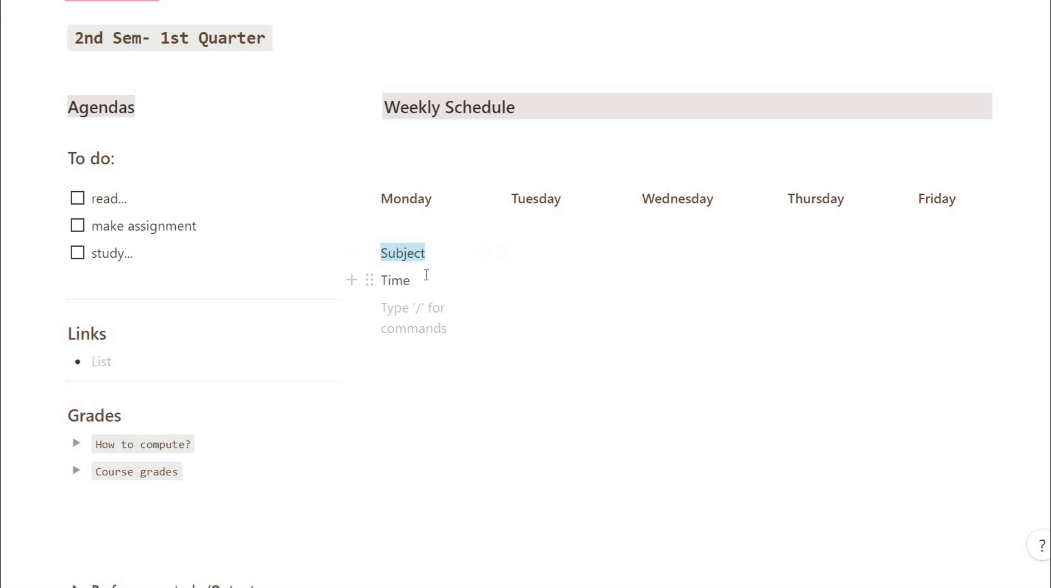
# Give the Subject and Time lines under Monday a red background and add an empty line below them
pyautogui.moveTo(424, 264); pyautogui.dragTo(426, 276)
pyautogui.rightClick(426, 276)
pyautogui.moveTo(506, 474)
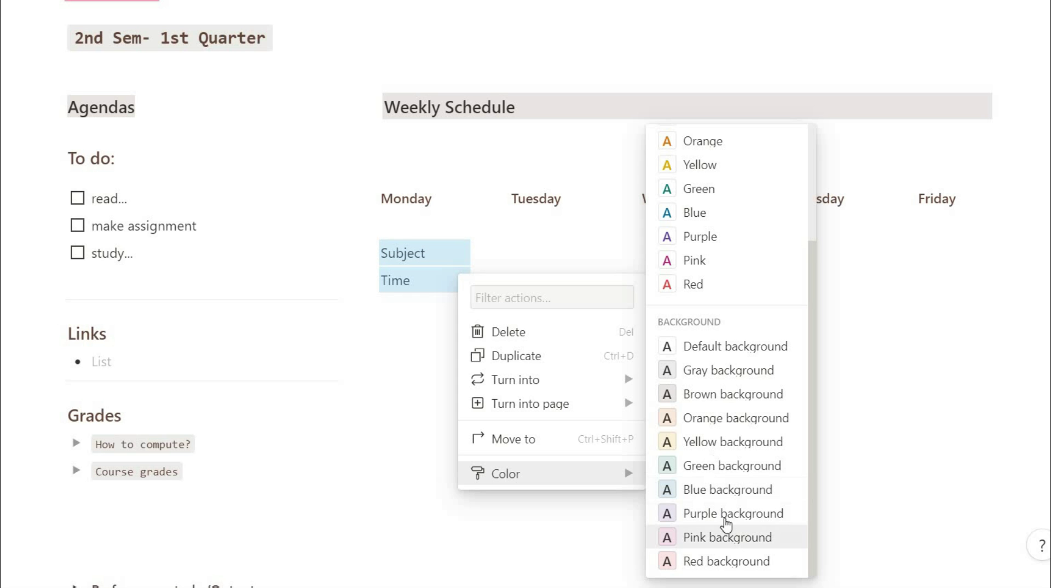
pyautogui.press('Return')
pyautogui.click(429, 331)
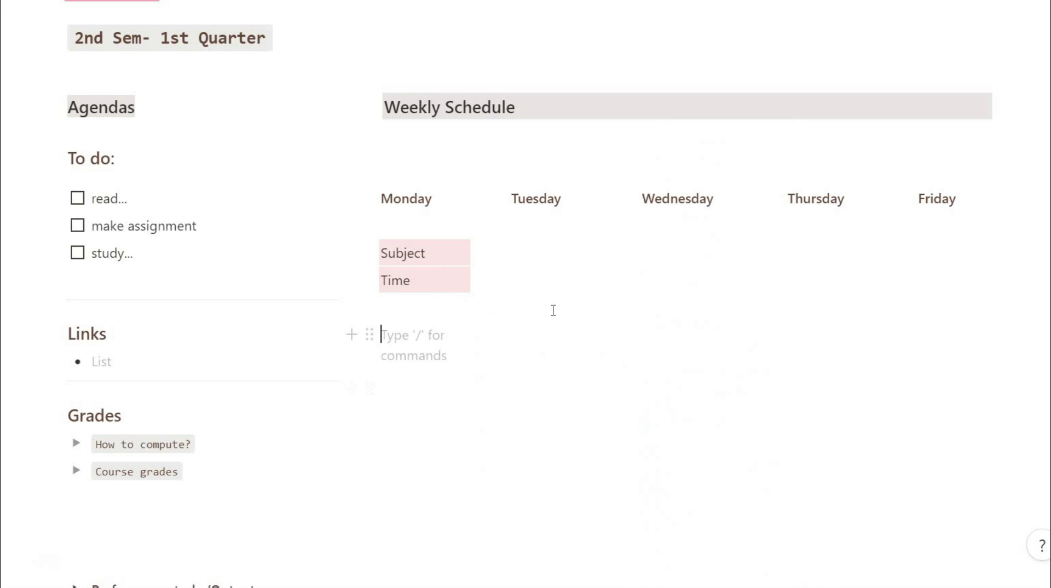
# Copy the coloured Subject and Time block under Tuesday, Wednesday, Thursday and Friday, and start adding a second row of blocks
pyautogui.click(519, 317)
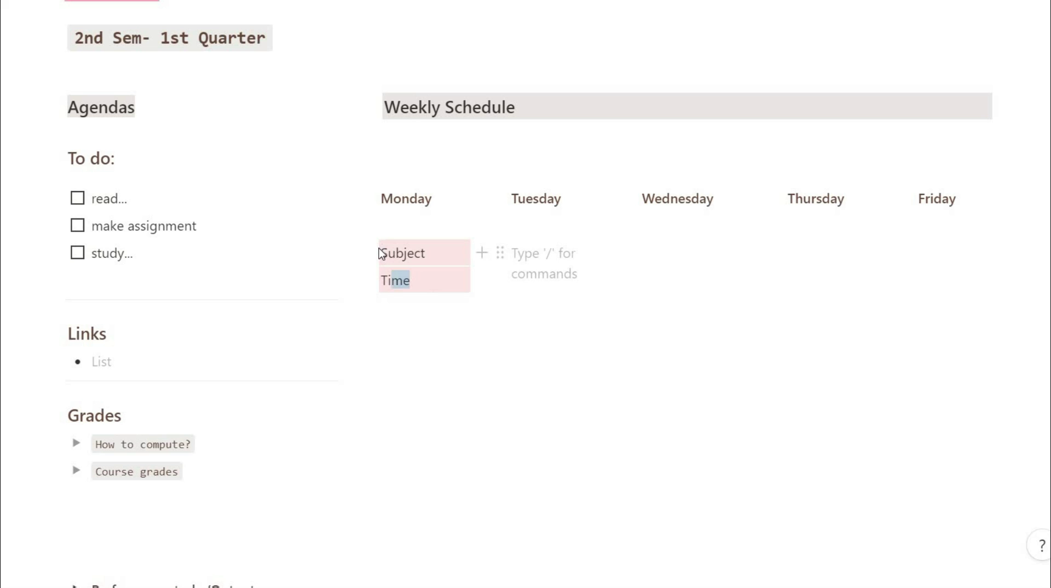
pyautogui.write('Subject Time')
pyautogui.click(665, 263)
pyautogui.write('Subject Time')
pyautogui.click(815, 240)
pyautogui.hotkey('ctrl', 'v')
pyautogui.click(937, 240)
pyautogui.hotkey('ctrl', 'v')
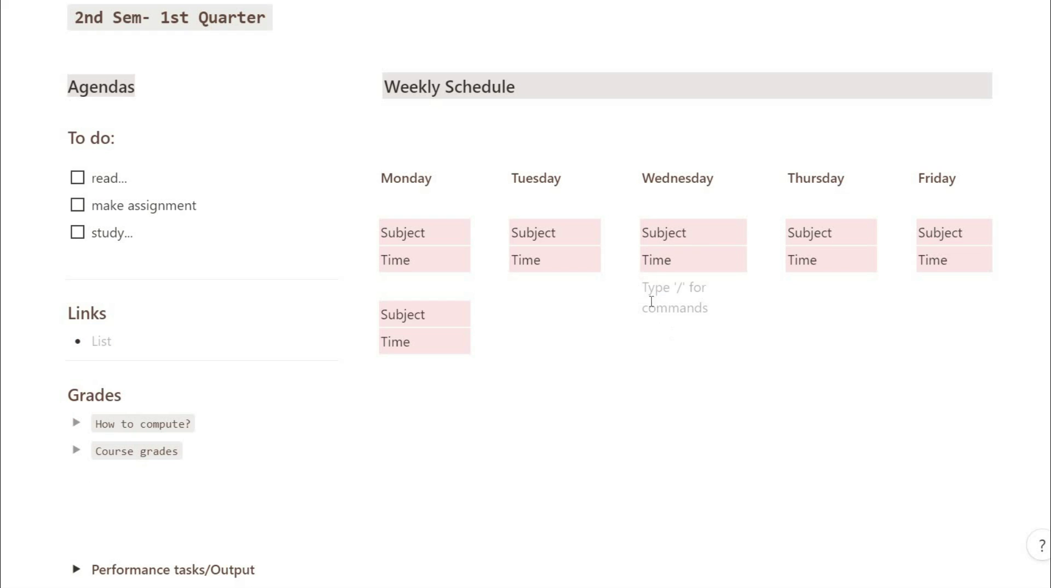
pyautogui.write('Subject Time')
pyautogui.click(819, 298)
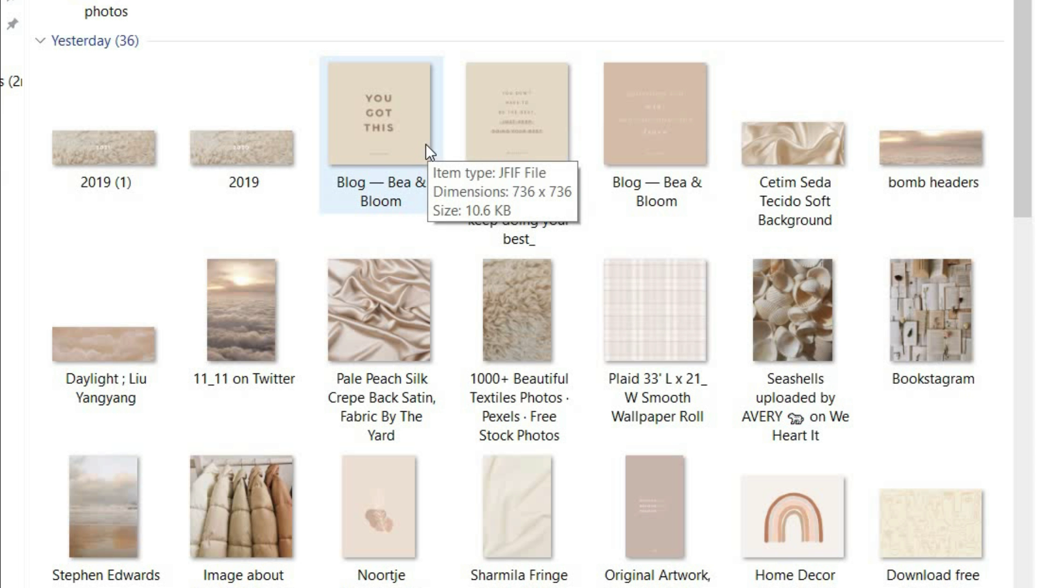
# Add the "You got this" image below Grades and place the SHS Calendar and Performance tasks/Output toggles beside it
pyautogui.click(424, 144)
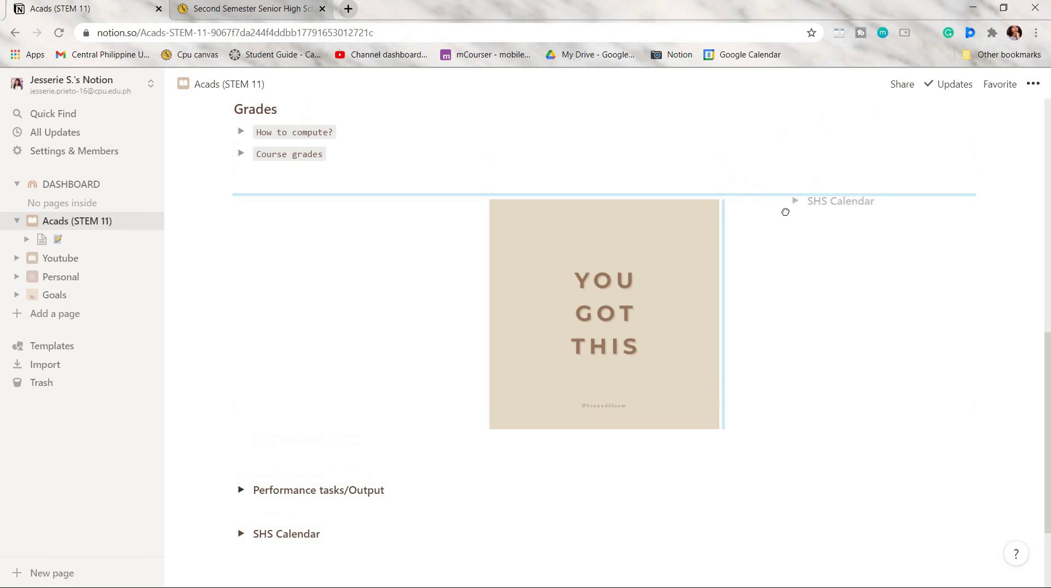
pyautogui.moveTo(786, 211); pyautogui.dragTo(790, 212)
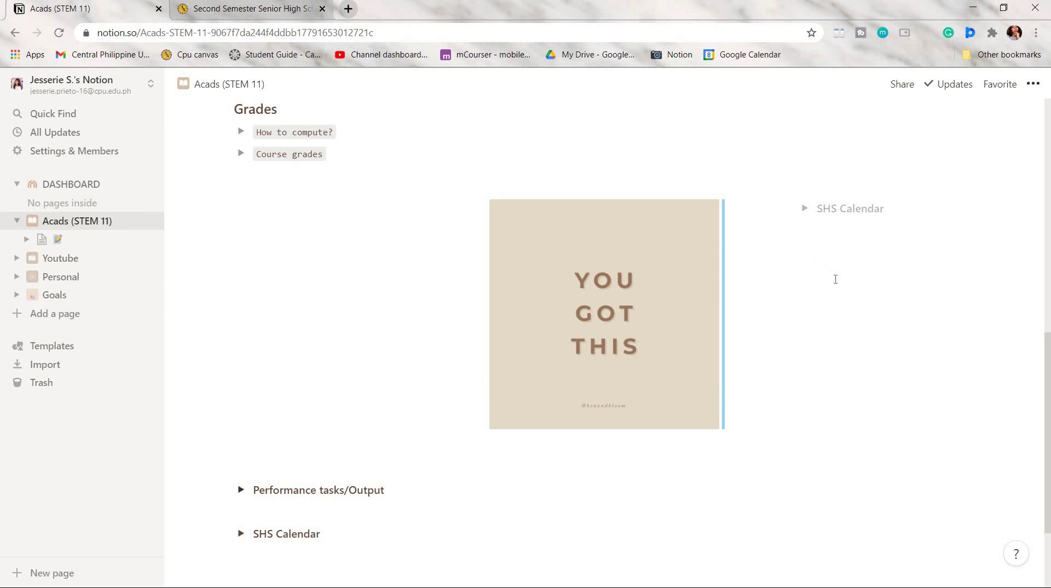
pyautogui.moveTo(835, 279); pyautogui.dragTo(619, 295)
pyautogui.scroll(2, 532, 314)
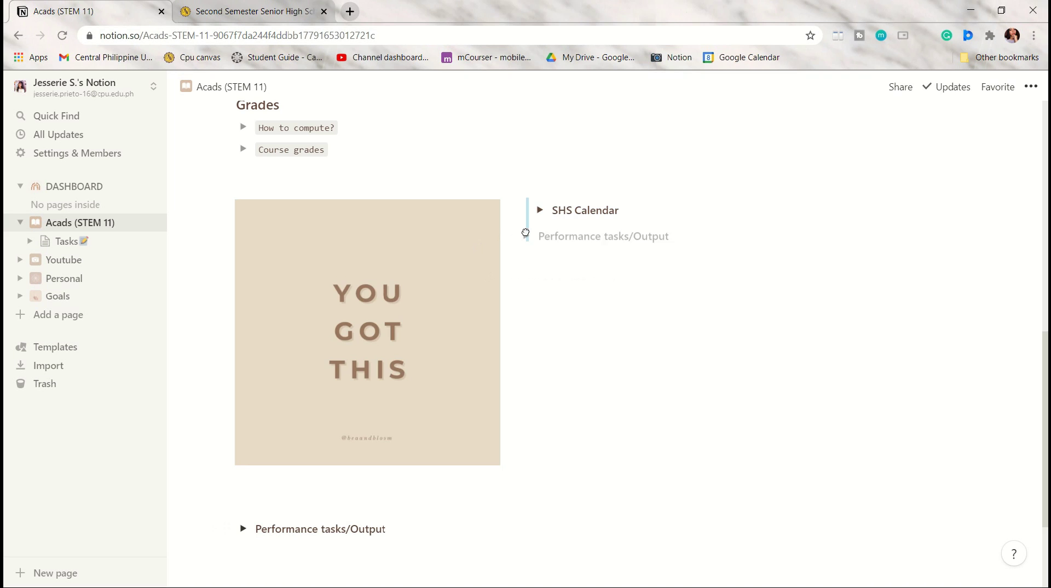
pyautogui.moveTo(526, 235); pyautogui.dragTo(538, 229)
# Add a "Notes" heading, move it into a third column beside the toggles and widen the image column
pyautogui.click(788, 276)
pyautogui.write('Notes')
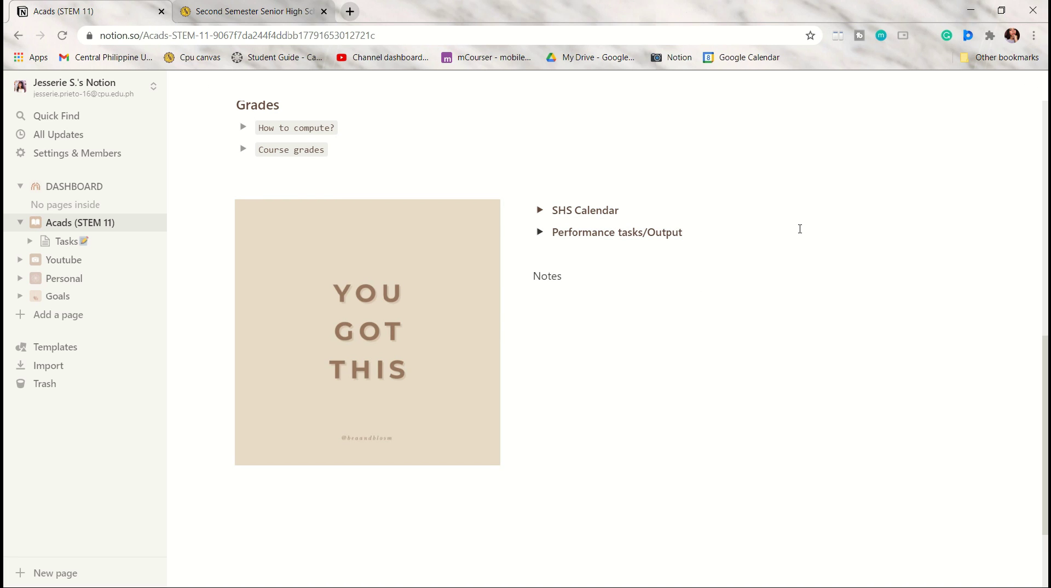
pyautogui.write('/he')
pyautogui.press('Down')
pyautogui.press('Down')
pyautogui.press('Down')
pyautogui.press('Return')
pyautogui.moveTo(524, 285); pyautogui.dragTo(1007, 206)
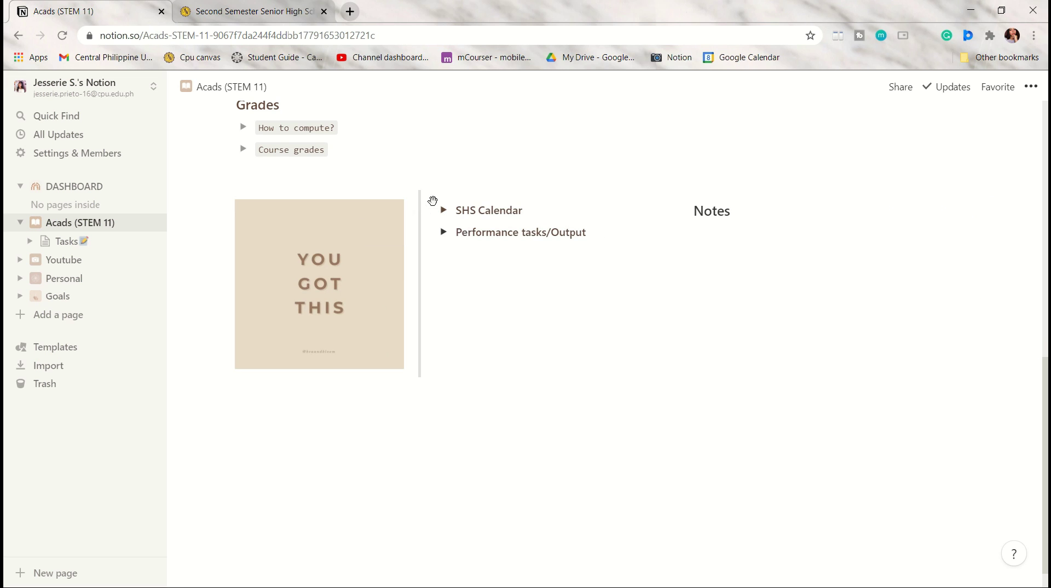
pyautogui.moveTo(420, 199); pyautogui.dragTo(504, 212)
# Create a subpage titled "Basic Calculus" under the Notes heading
pyautogui.scroll(3, 685, 298)
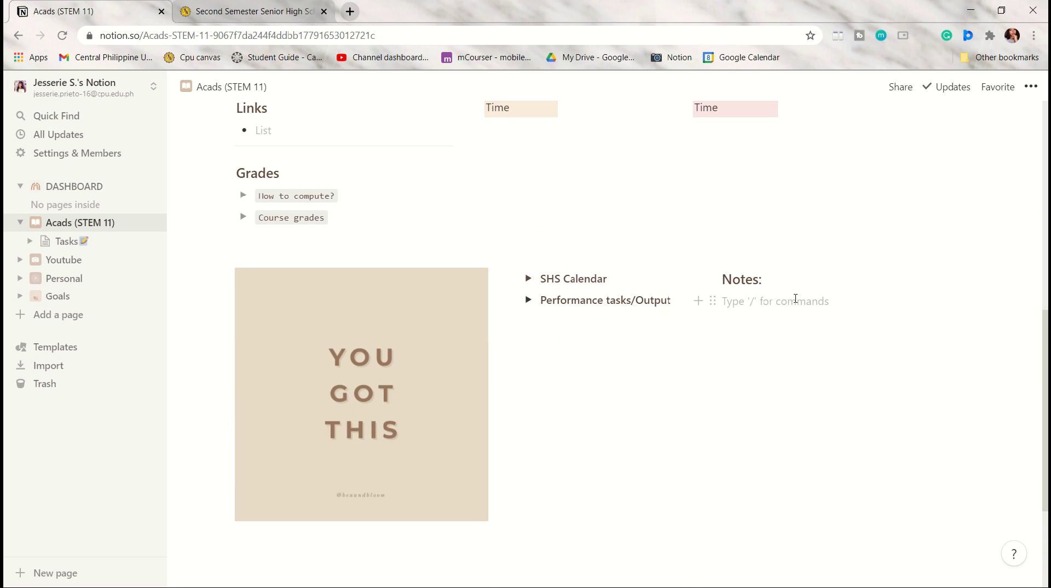
pyautogui.write('/pas')
pyautogui.press('Return')
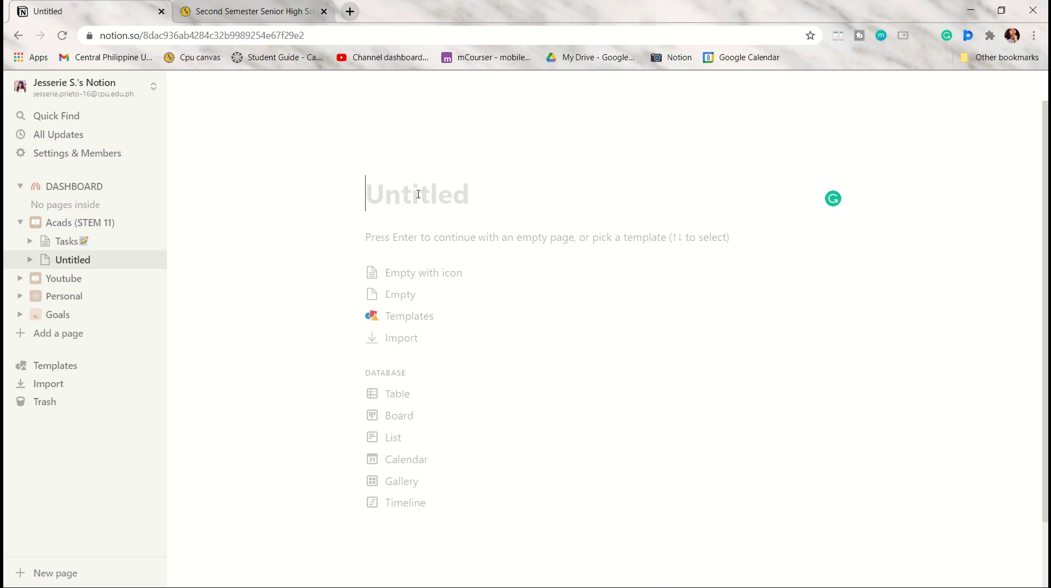
pyautogui.write('Basic Calculus')
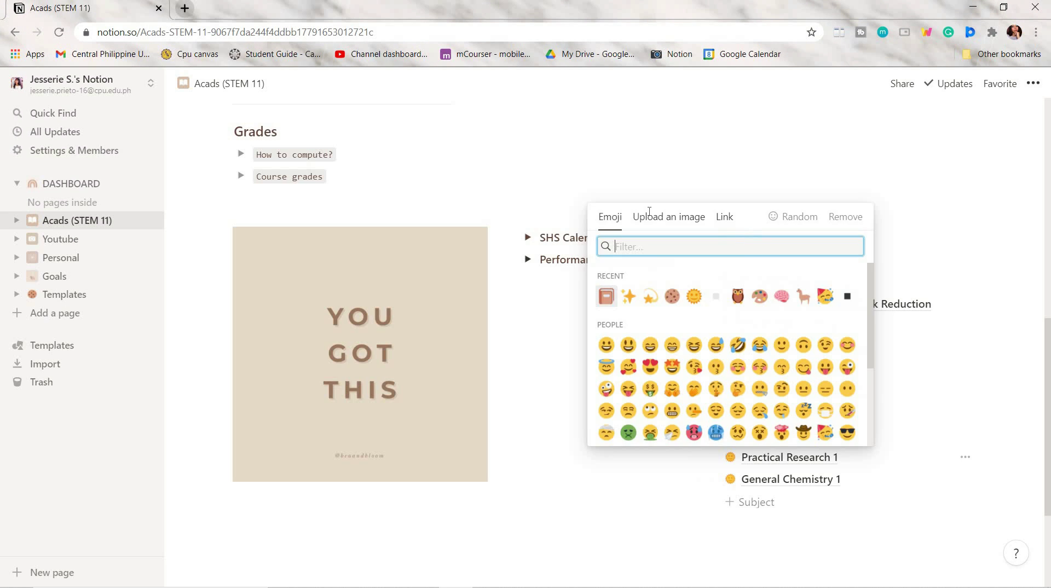
# Upload images 9 and 10 as the icons of the Practical Research 1 and General Chemistry 1 pages
pyautogui.click(728, 470)
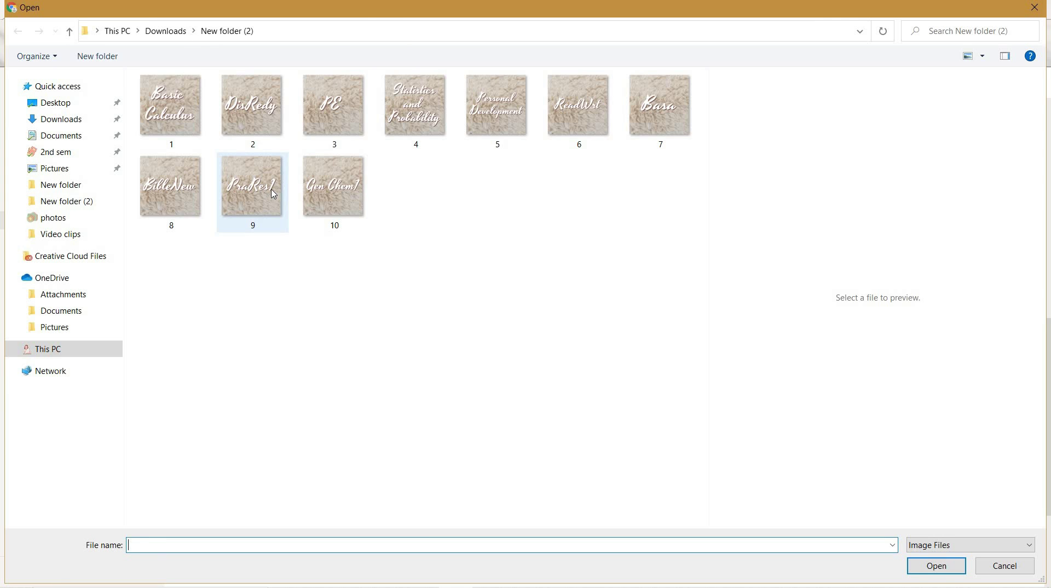
pyautogui.click(273, 195)
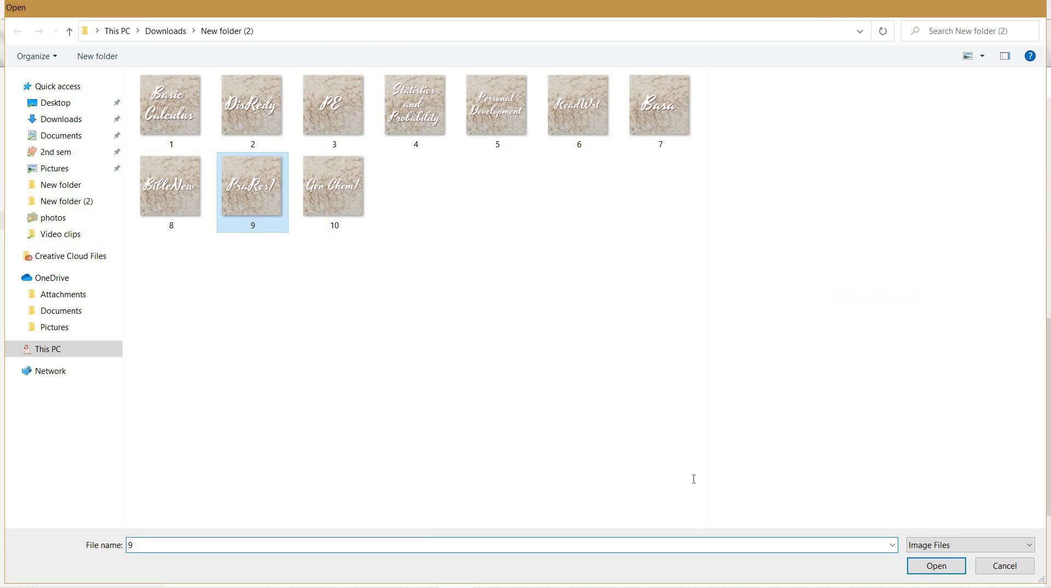
pyautogui.click(352, 204)
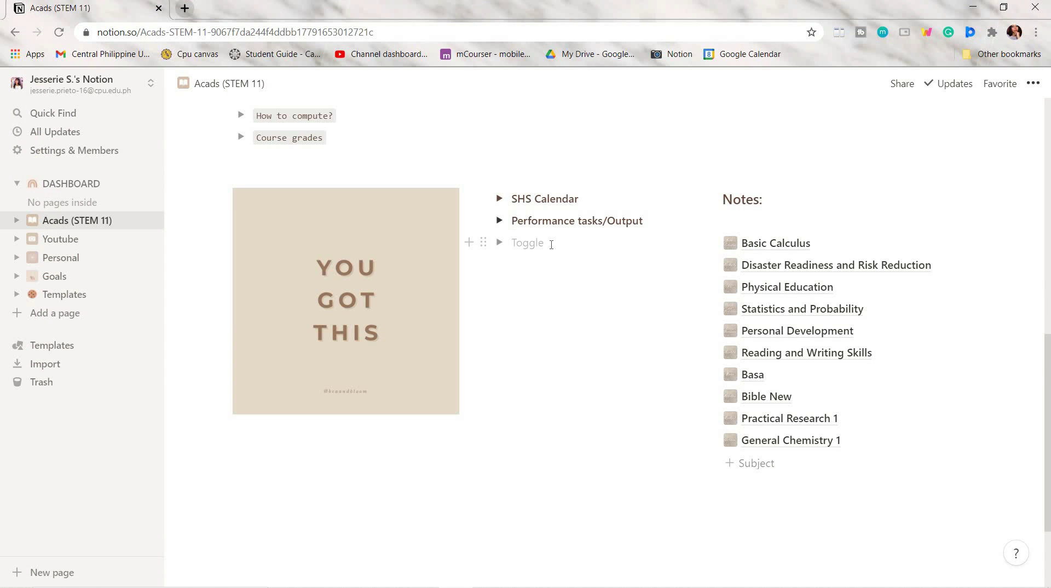
# Name the new toggle below Performance tasks/Output "Groups" and make its text brown and bold
pyautogui.write('Groups')
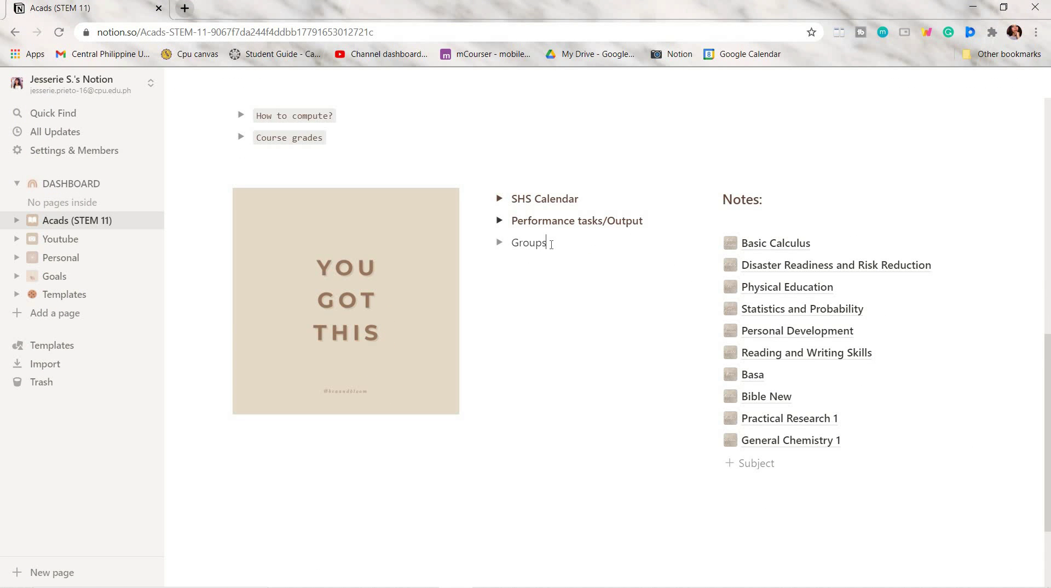
pyautogui.write('/colorbro')
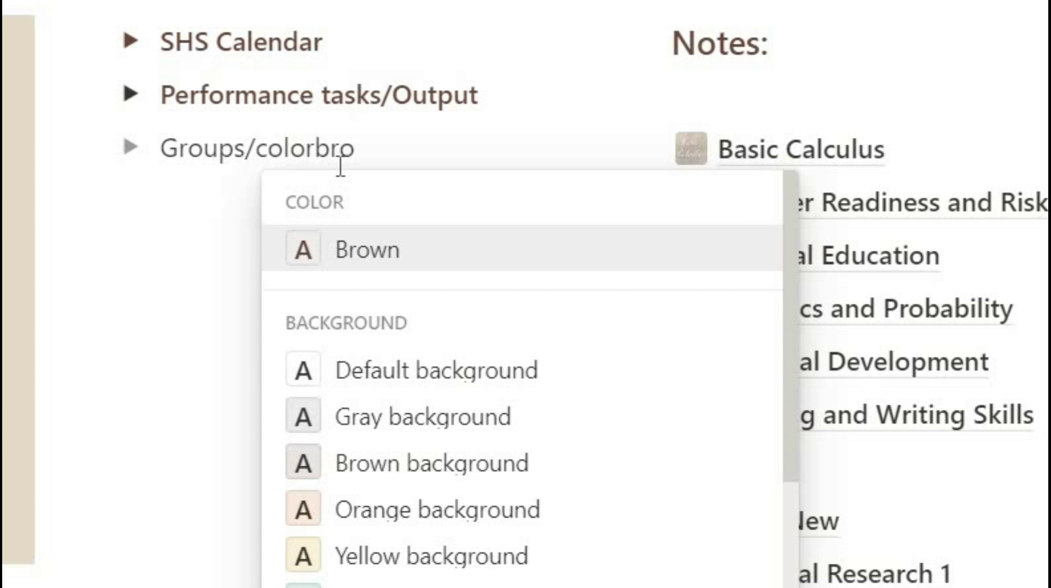
pyautogui.press('Return')
pyautogui.hotkey('ctrl', 'a')
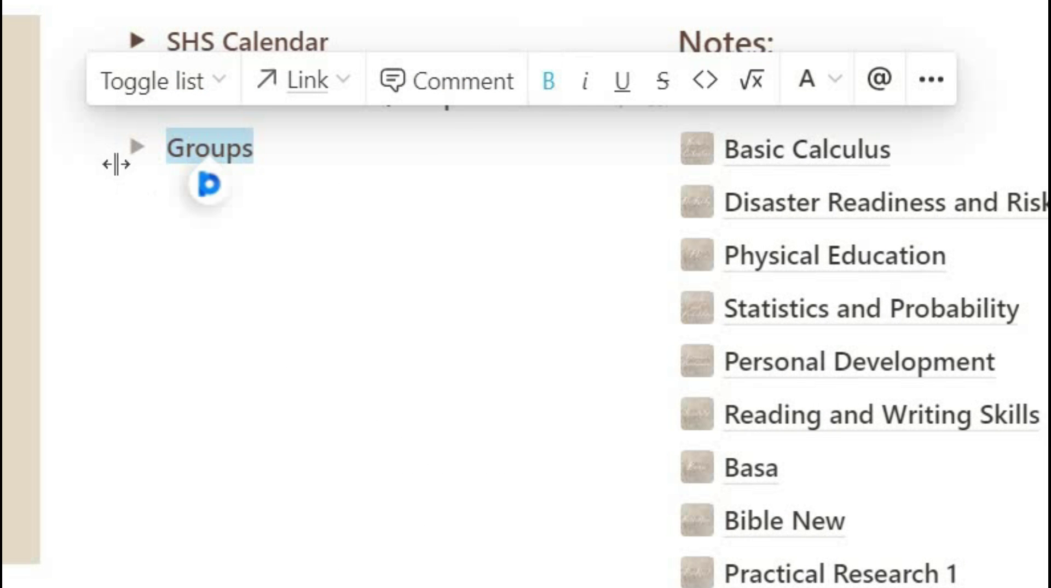
# Expand the Groups toggle and insert an inline gallery inside it
pyautogui.click(139, 151)
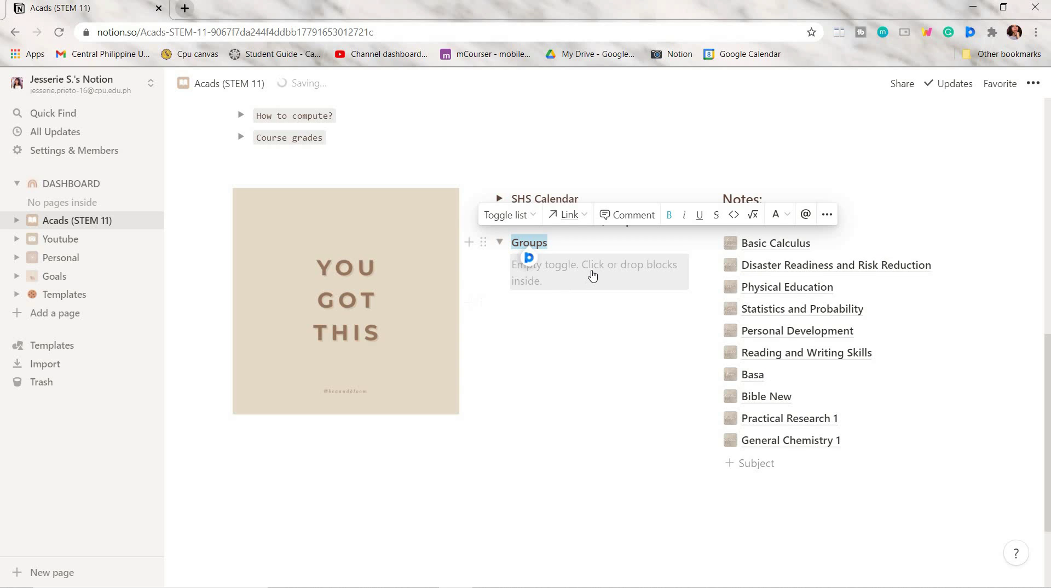
pyautogui.click(589, 280)
pyautogui.write('/gall')
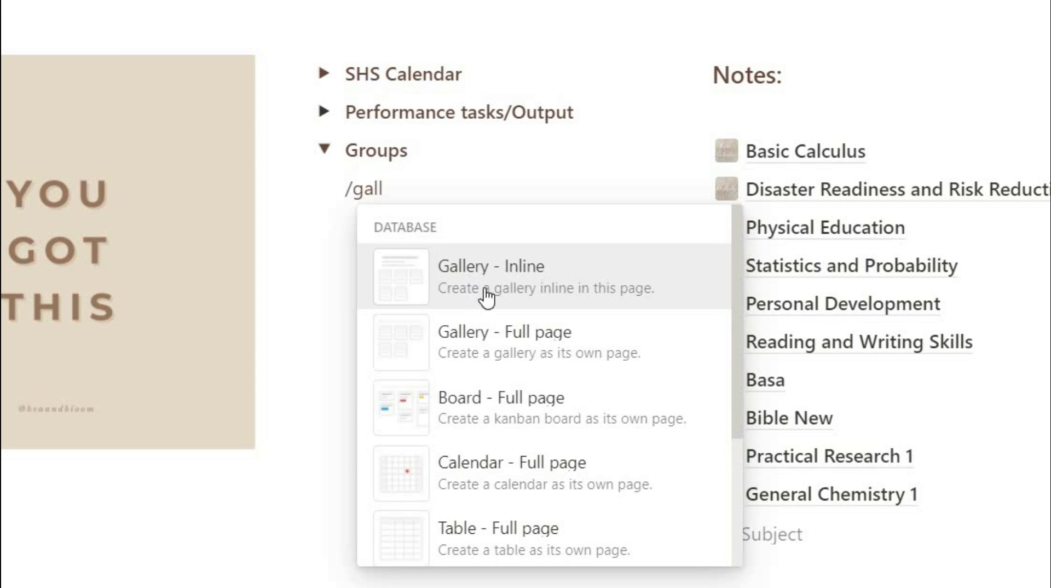
pyautogui.click(486, 298)
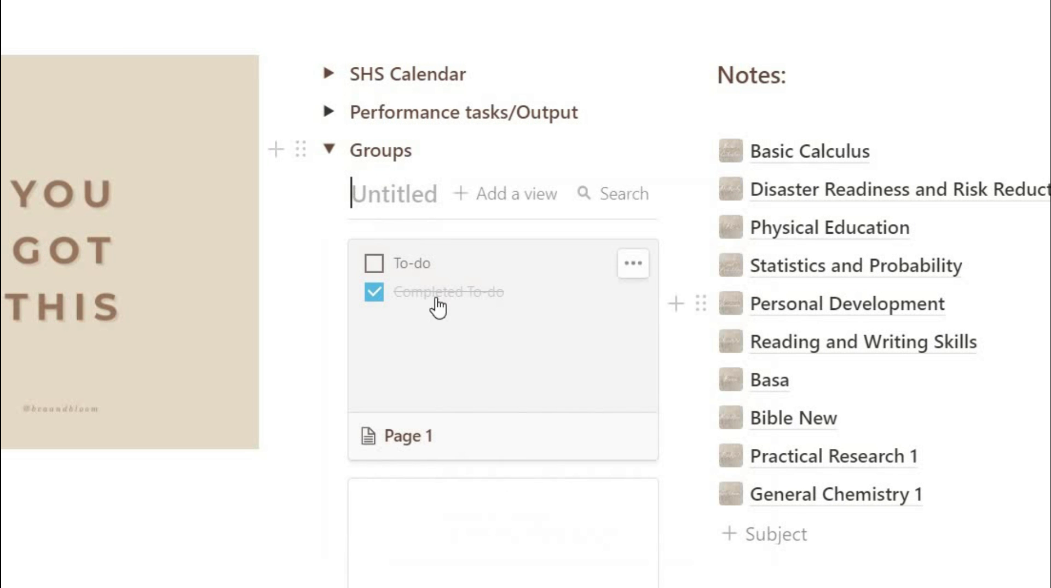
# Open the gallery's first card, Page 1, and retitle it "Research"
pyautogui.click(454, 342)
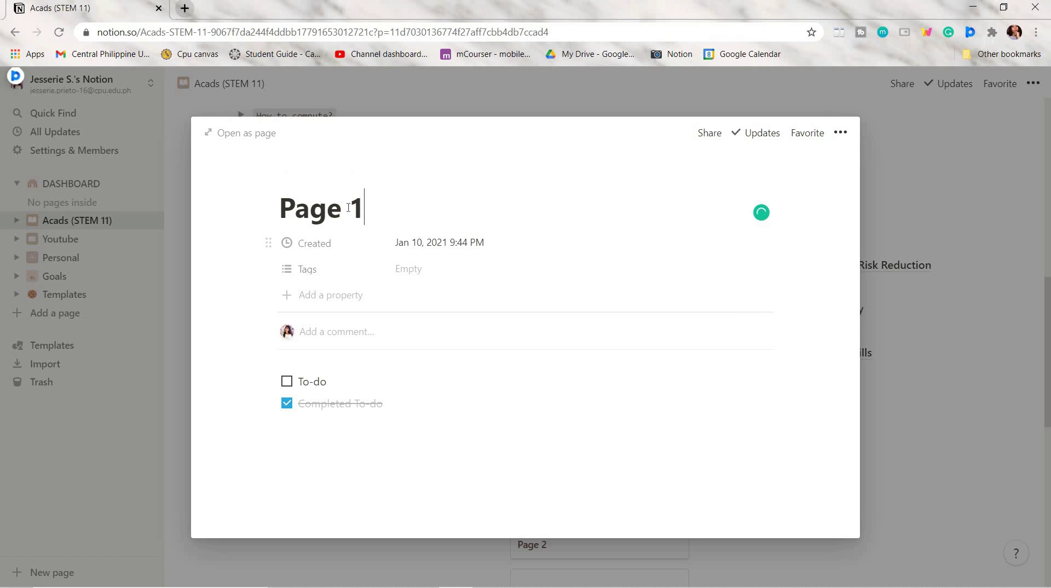
pyautogui.tripleClick(348, 208)
pyautogui.write('Research')
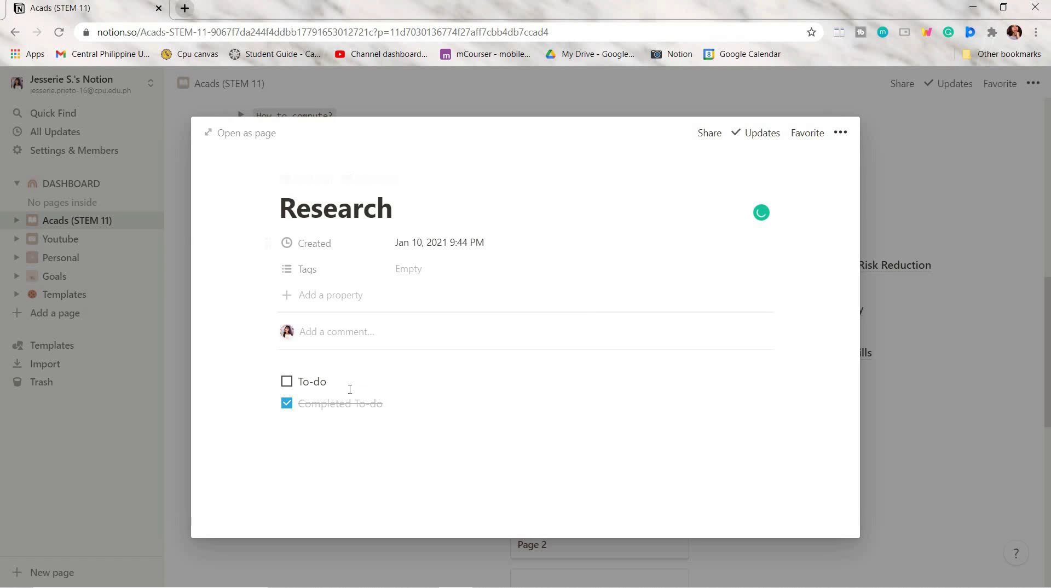
# Replace the Research card's sample to-dos with a bulleted list starting with "person1", and close the card
pyautogui.rightClick(302, 385)
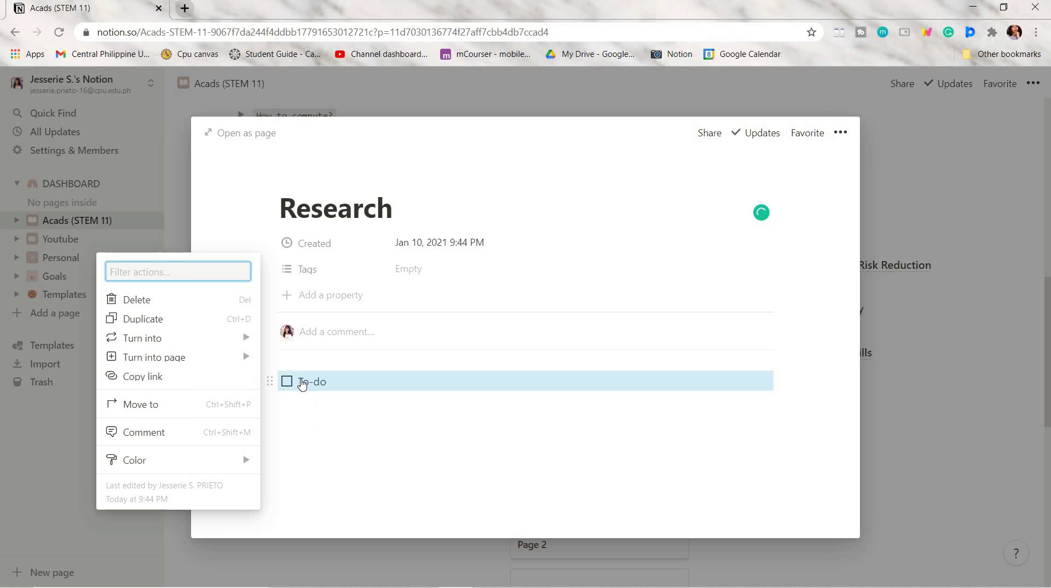
pyautogui.click(121, 301)
pyautogui.click(342, 387)
pyautogui.write('-')
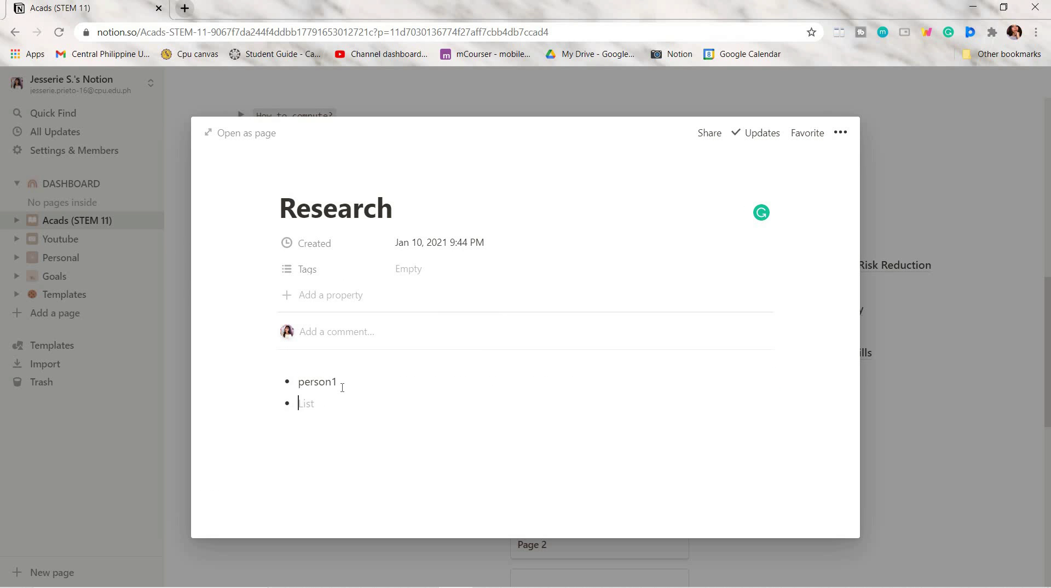
pyautogui.press('Escape')
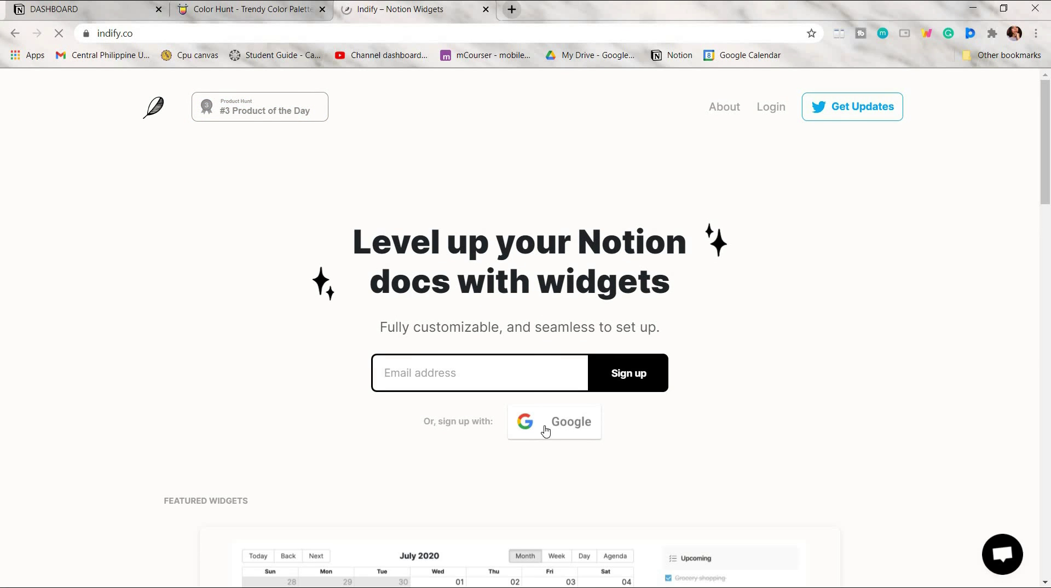
# Sign up on the Indify widgets site with a Google account and choose to view its tutorial
pyautogui.click(554, 431)
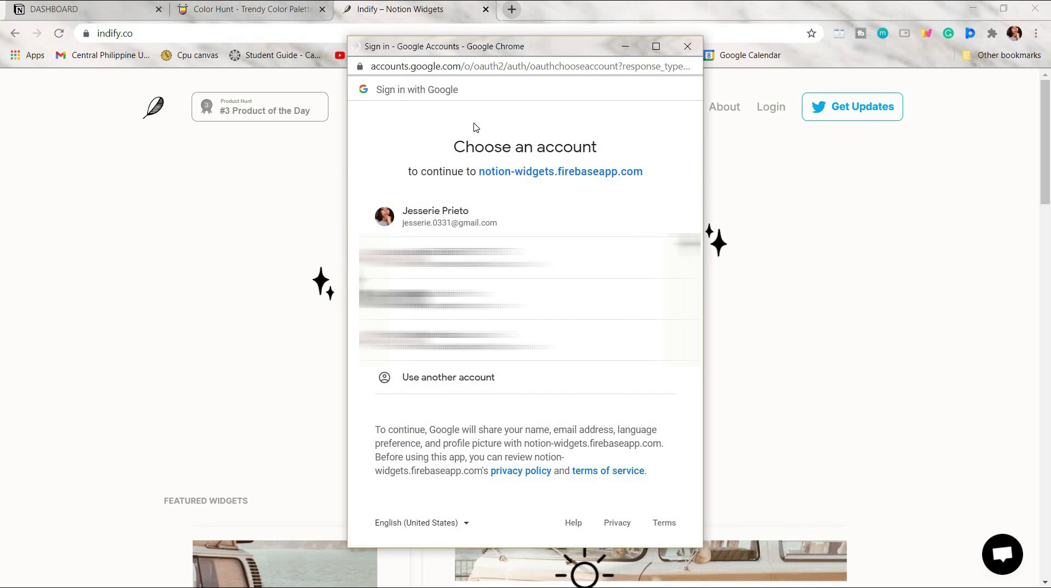
pyautogui.click(487, 231)
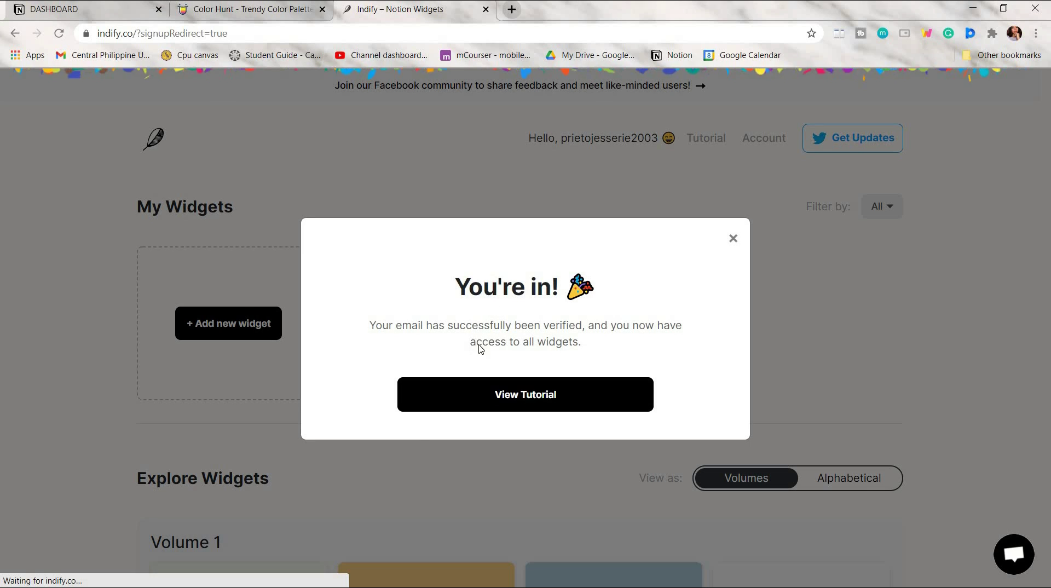
pyautogui.click(565, 397)
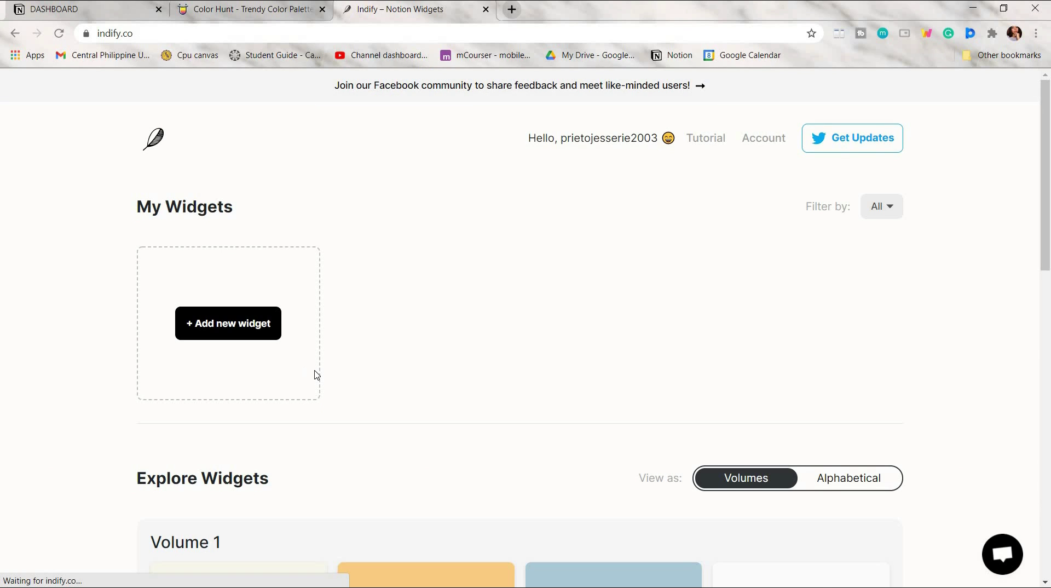
# Create a new countdown widget on Indify with the event title "Grade 11 done!"
pyautogui.scroll(-5, 315, 375)
pyautogui.scroll(-1, 192, 405)
pyautogui.scroll(-2, 193, 405)
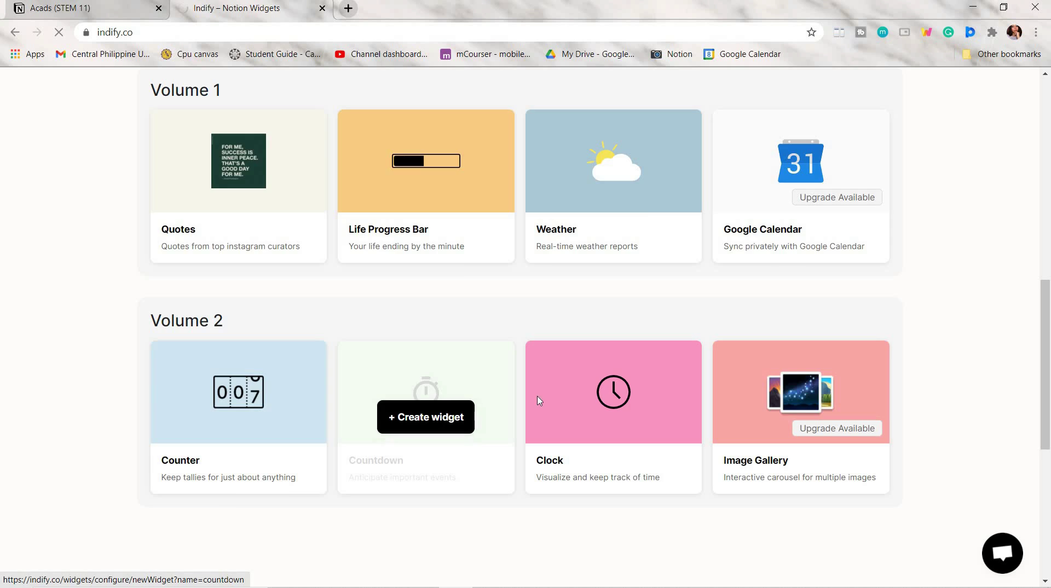
pyautogui.click(438, 418)
pyautogui.click(113, 253)
pyautogui.write('Grade 11 done')
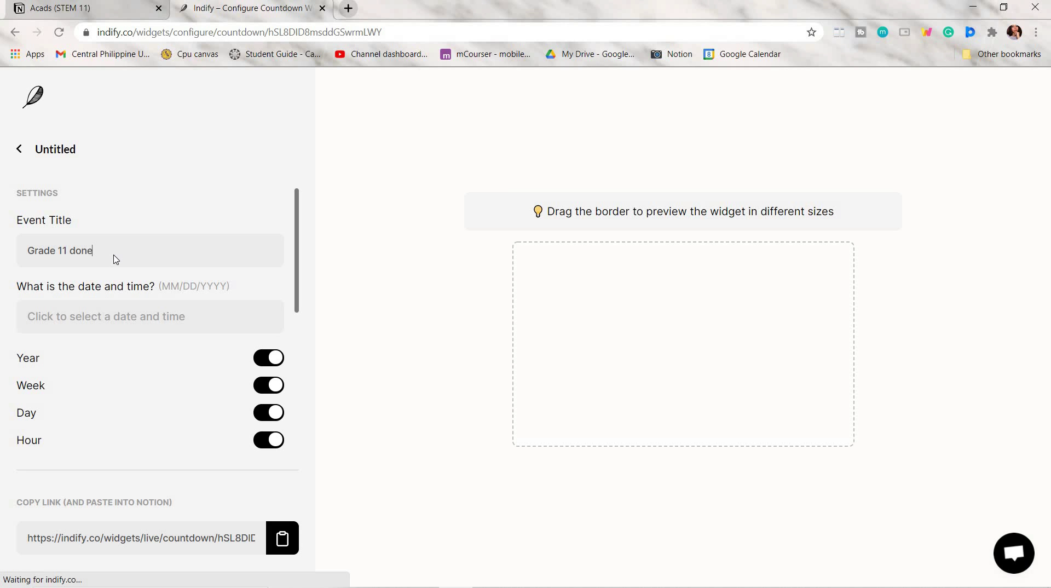
pyautogui.write('!')
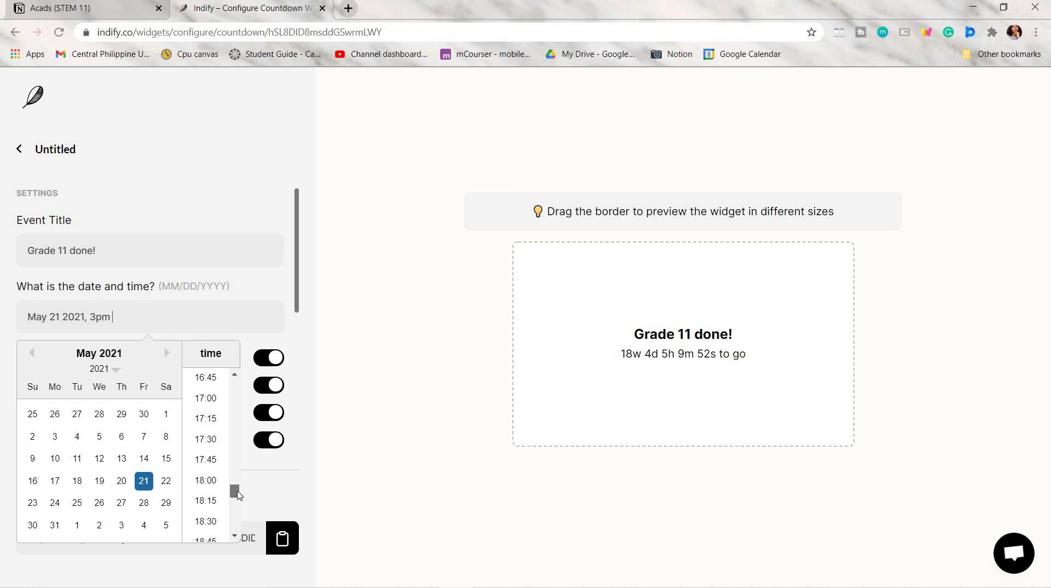
# Set the countdown's date and time to May 21 2021, 3:00 PM and enter the colour code #C19770
pyautogui.scroll(3, 234, 488)
pyautogui.click(208, 405)
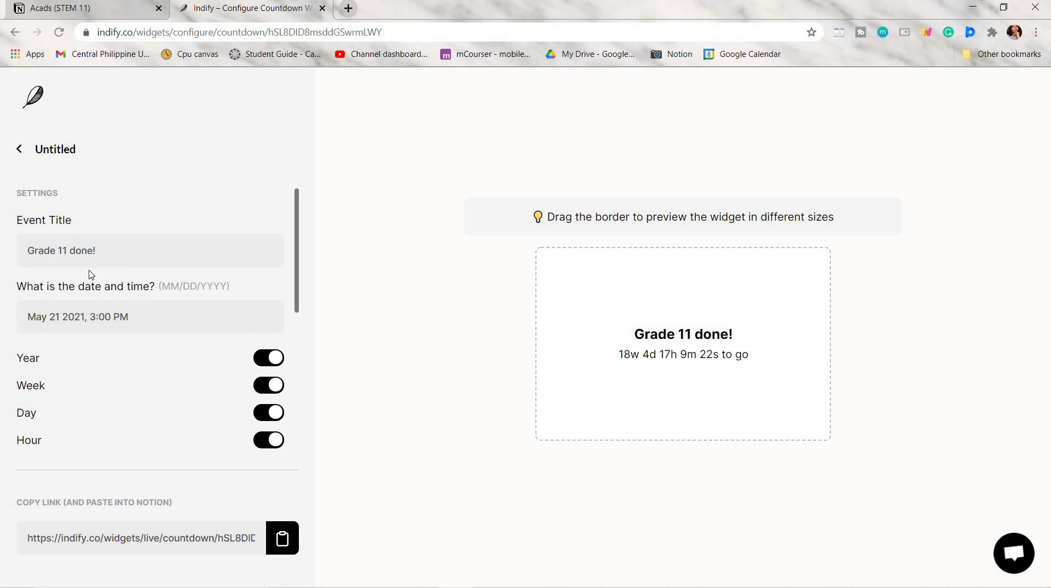
pyautogui.scroll(-5, 107, 307)
pyautogui.write('#C1')
pyautogui.write('9770')
# Embed the countdown widget's link below the Groups toggle on the Notion Acads page and add an empty line above it
pyautogui.write('https://indify.co/widgets/live/countdown/hSL8DID8msddGSwrmLWY')
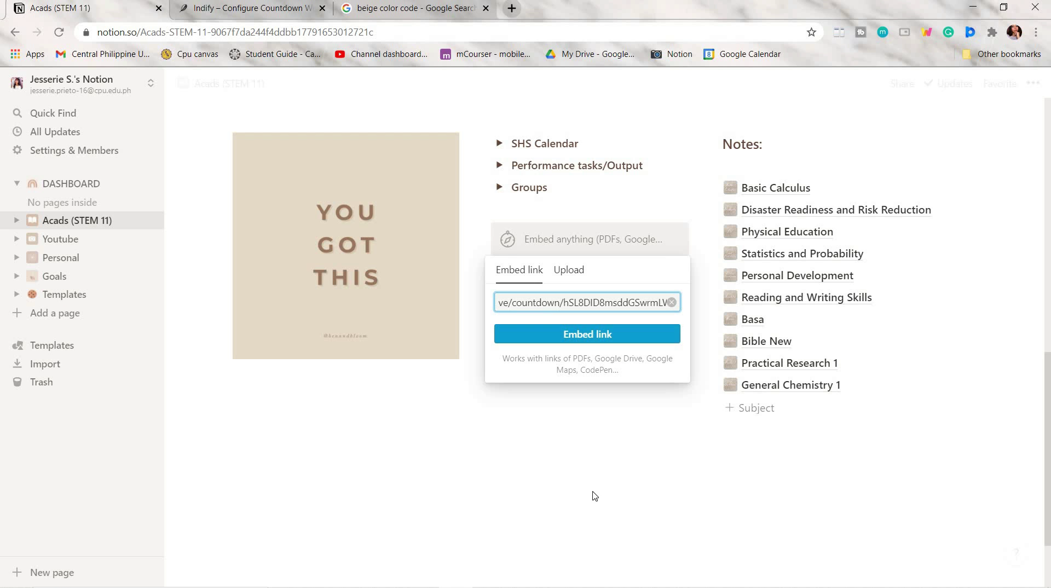
pyautogui.click(590, 340)
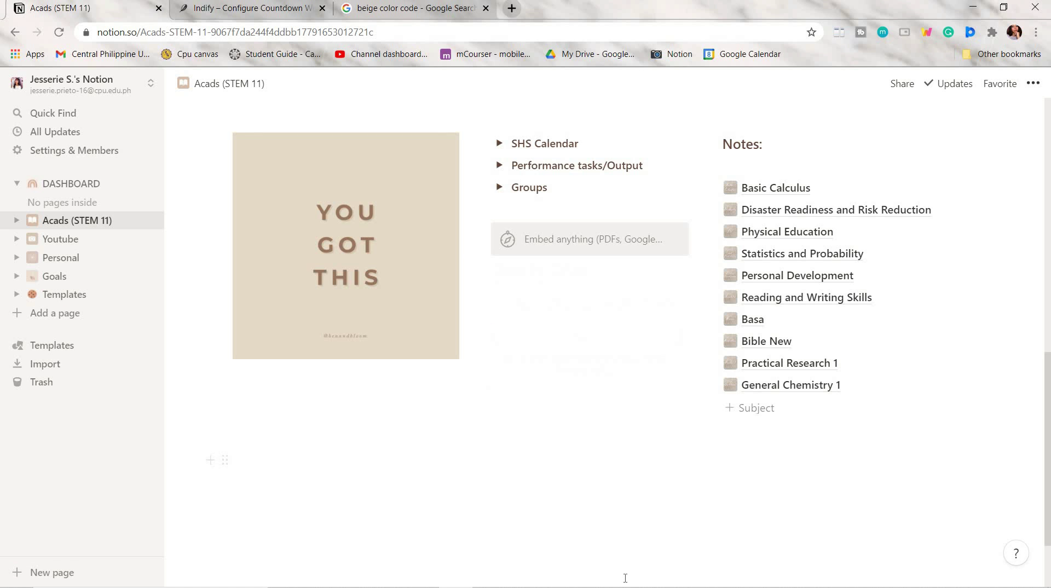
pyautogui.click(557, 207)
pyautogui.press('Return')
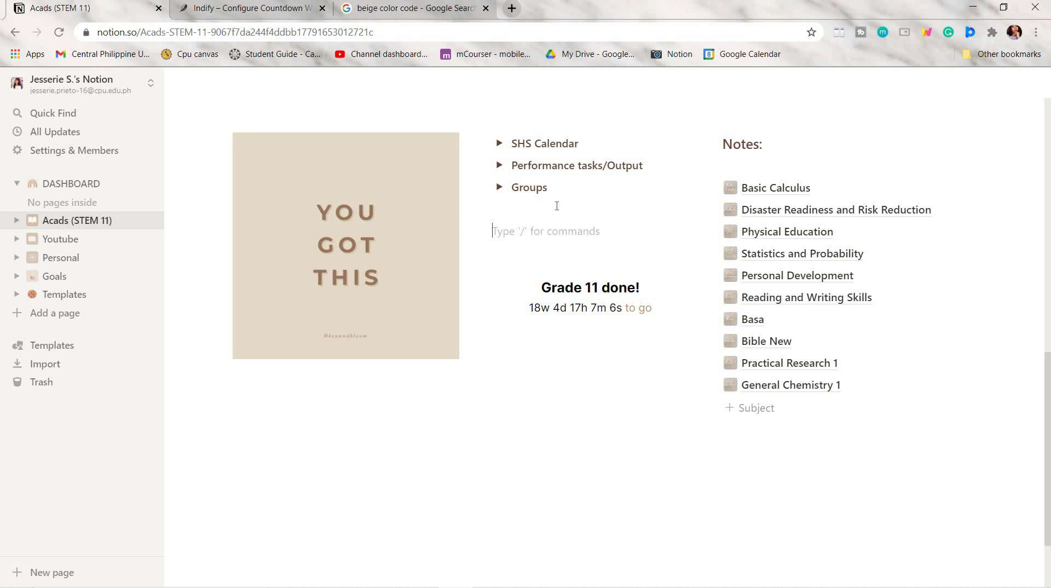
# Give the empty line above the countdown widget a background colour
pyautogui.write('/CO')
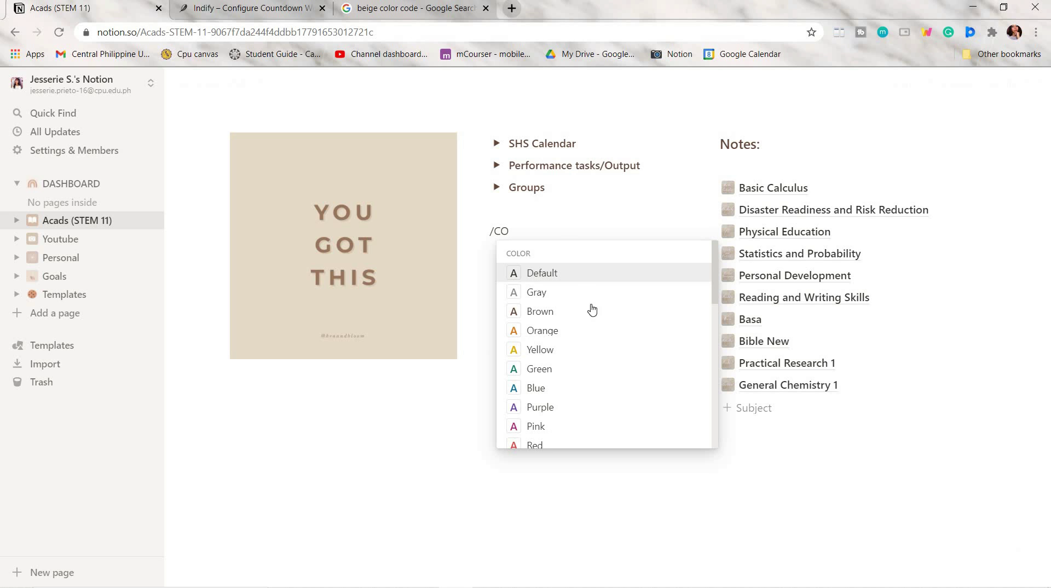
pyautogui.scroll(-8, 592, 310)
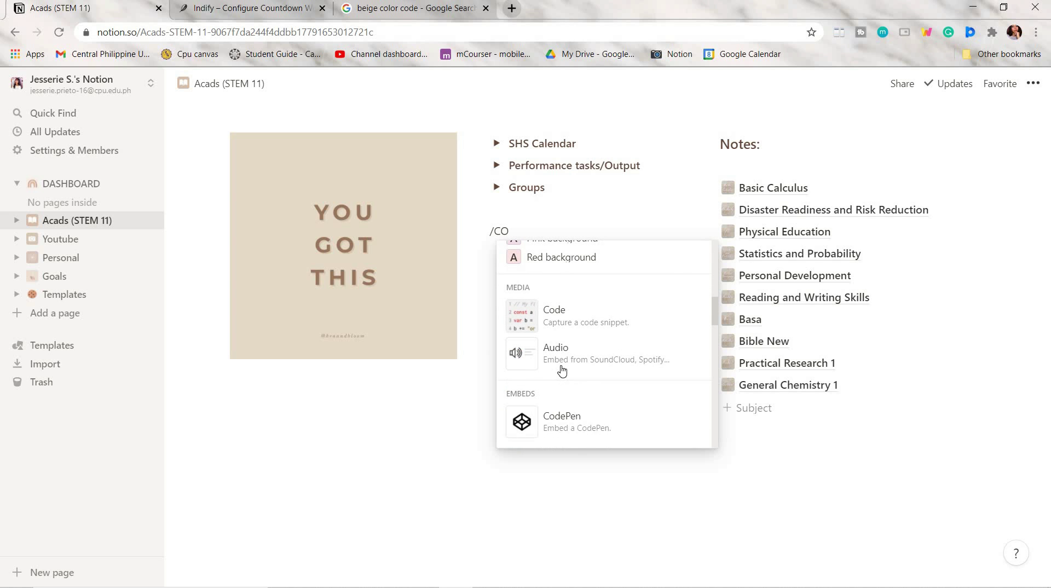
pyautogui.scroll(3, 643, 359)
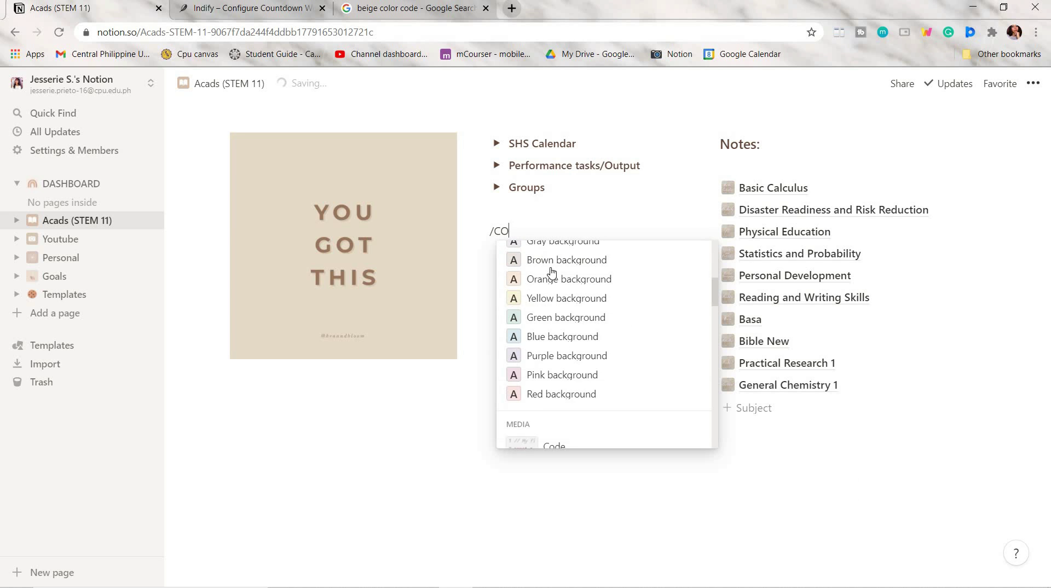
pyautogui.press('BackSpace')
pyautogui.press('BackSpace')
pyautogui.press('BackSpace')
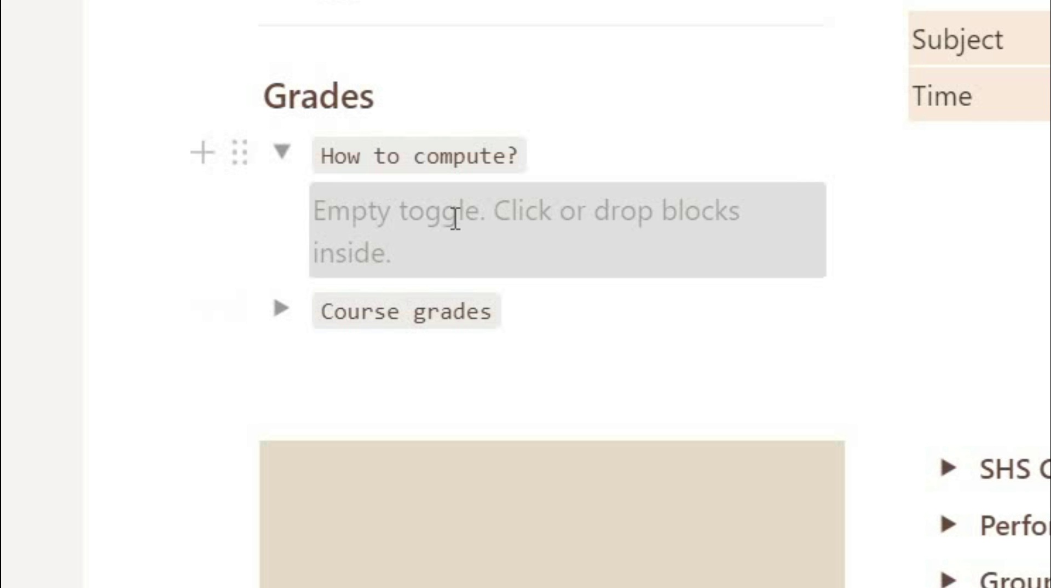
# Insert a web bookmark with the copied grading-system link inside the "How to compute?" toggle under Grades
pyautogui.click(456, 218)
pyautogui.write('/link')
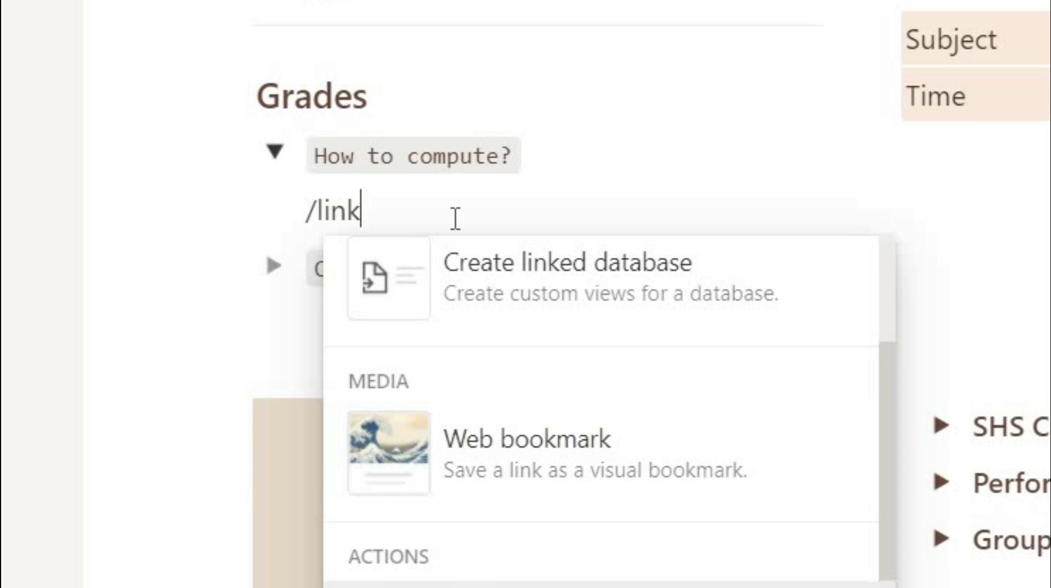
pyautogui.press('Down')
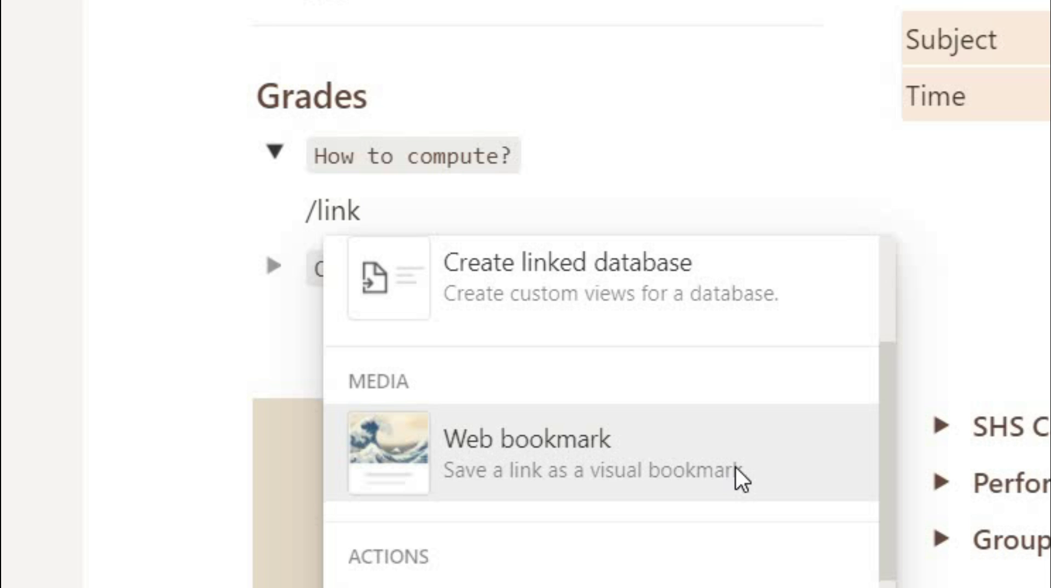
pyautogui.click(512, 413)
pyautogui.hotkey('ctrl', 'v')
pyautogui.press('Return')
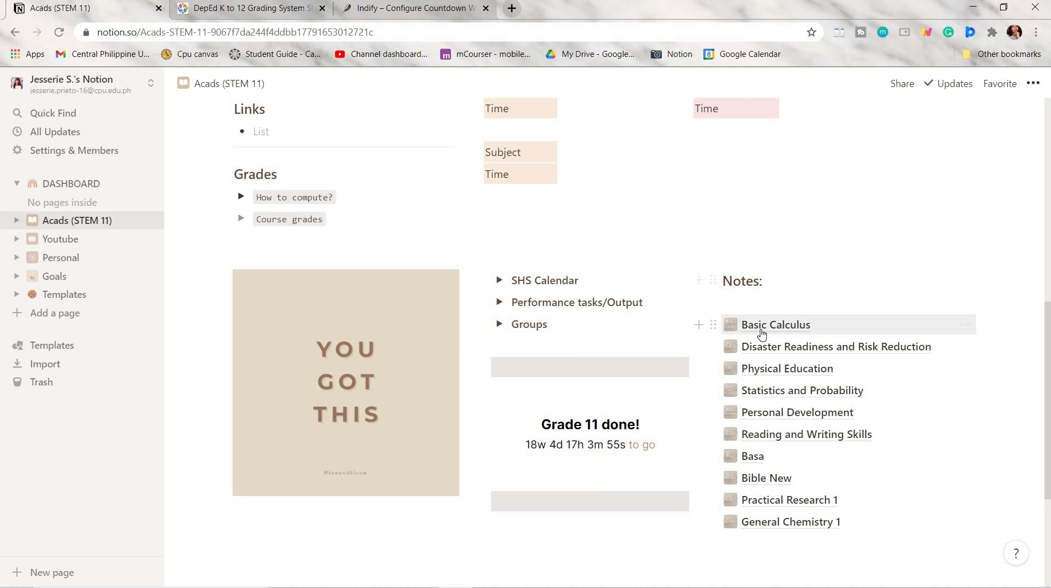
# Open the Basic Calculus page to examine its layout, and return to the Acads page to review its sections
pyautogui.click(777, 324)
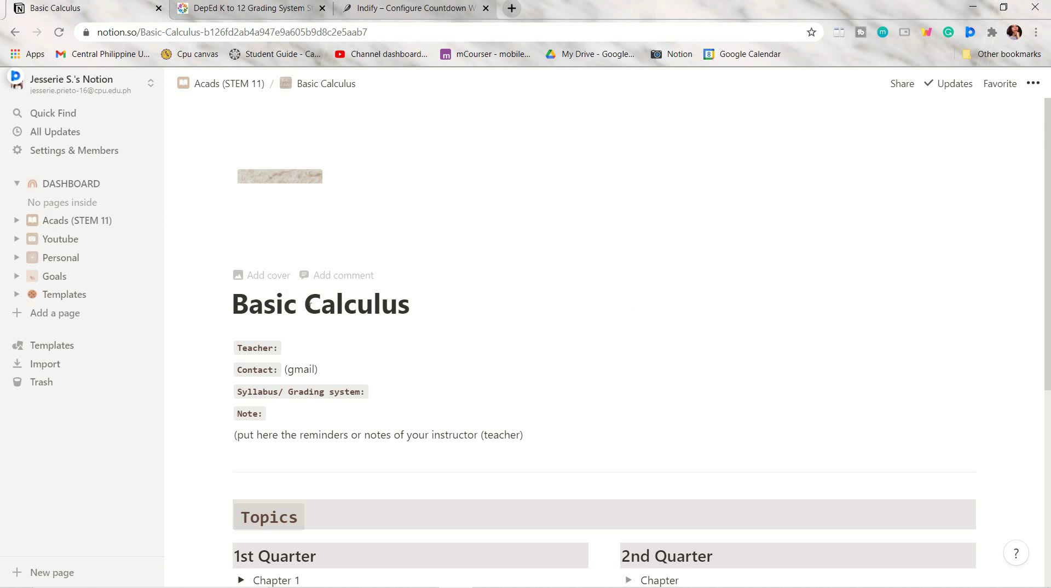
pyautogui.scroll(-3, 426, 276)
pyautogui.scroll(3, 476, 210)
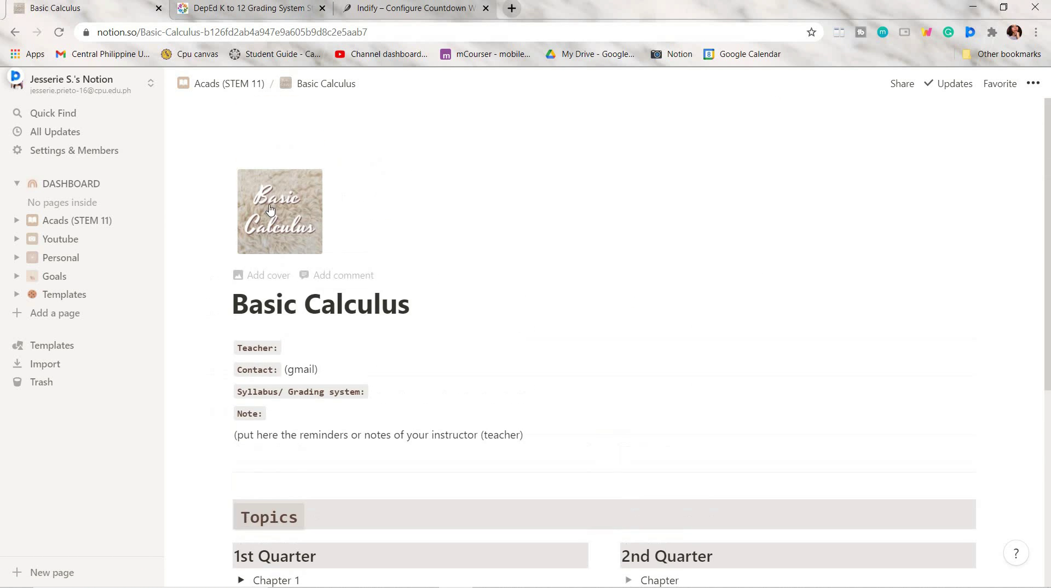
pyautogui.hotkey('alt', 'Left')
pyautogui.scroll(-3, 794, 328)
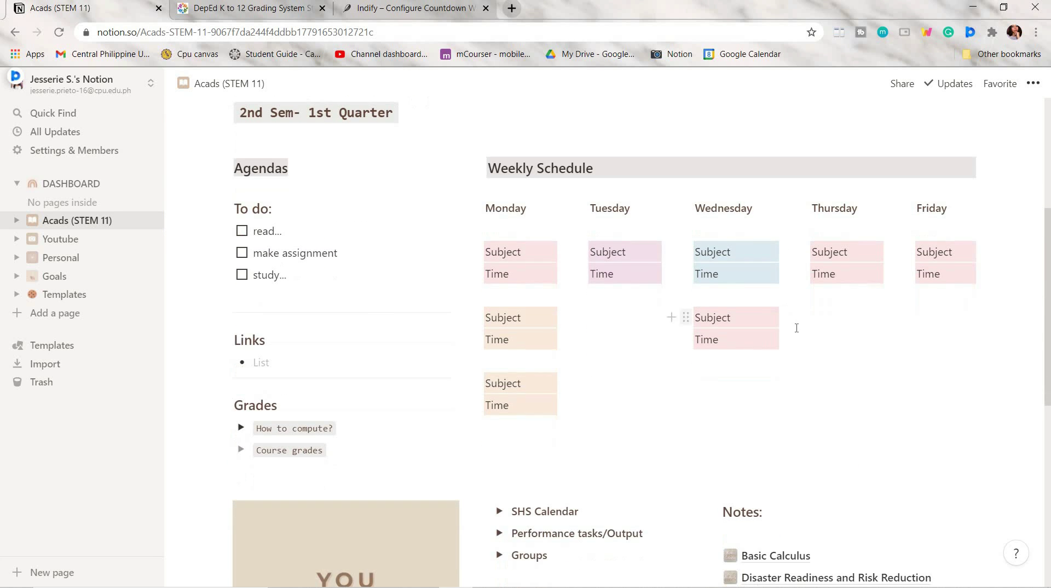
pyautogui.scroll(-1, 514, 316)
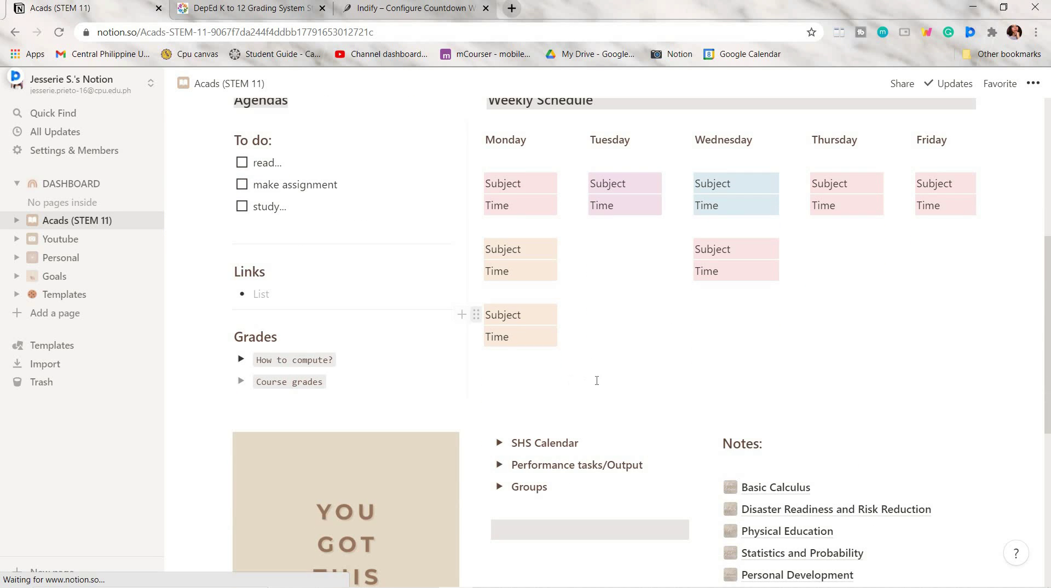
pyautogui.scroll(-3, 525, 262)
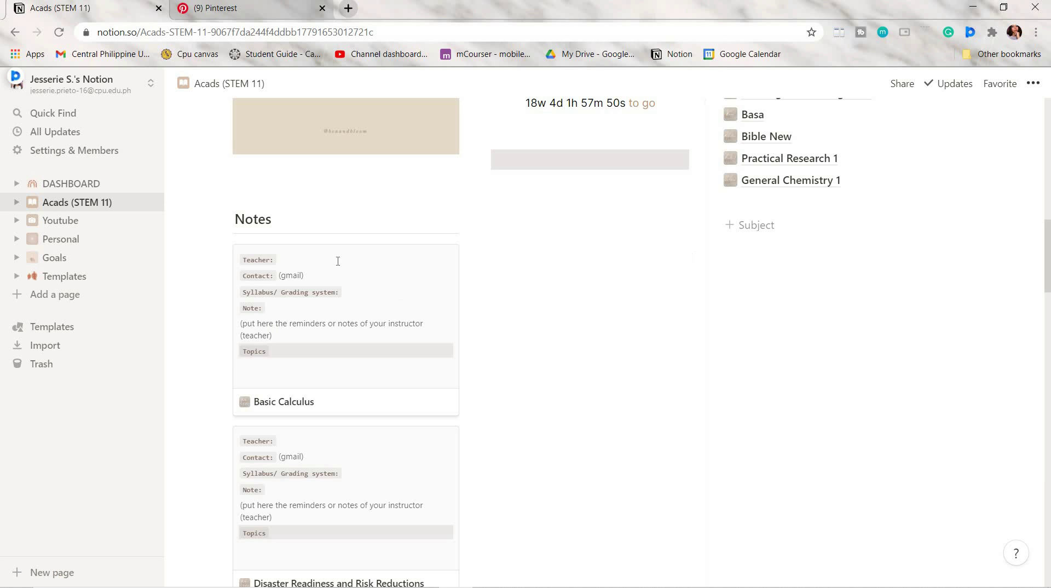
# Insert an inline gallery database below the countdown widget
pyautogui.scroll(5, 747, 407)
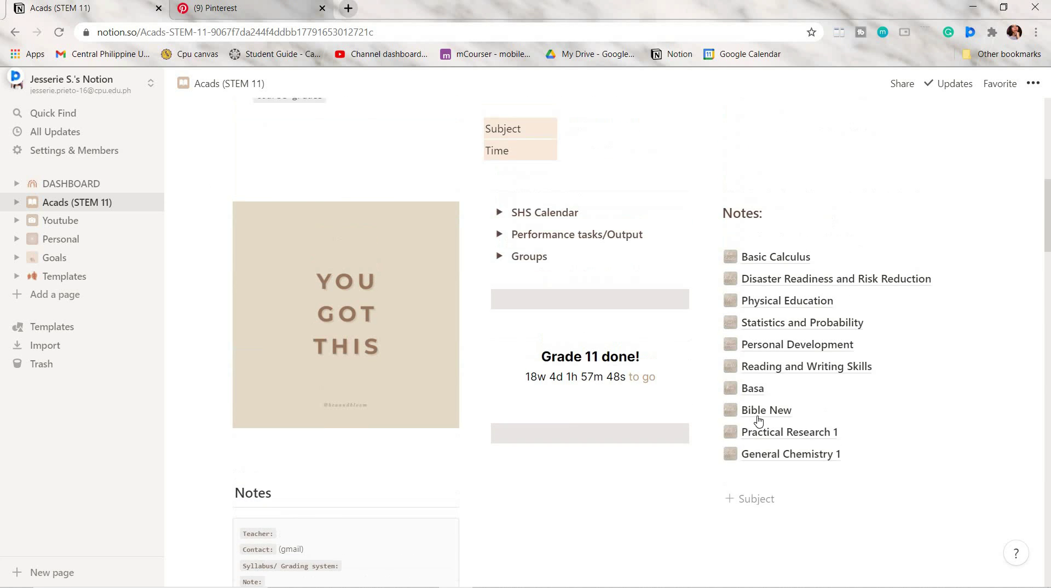
pyautogui.click(534, 406)
pyautogui.write('/gall')
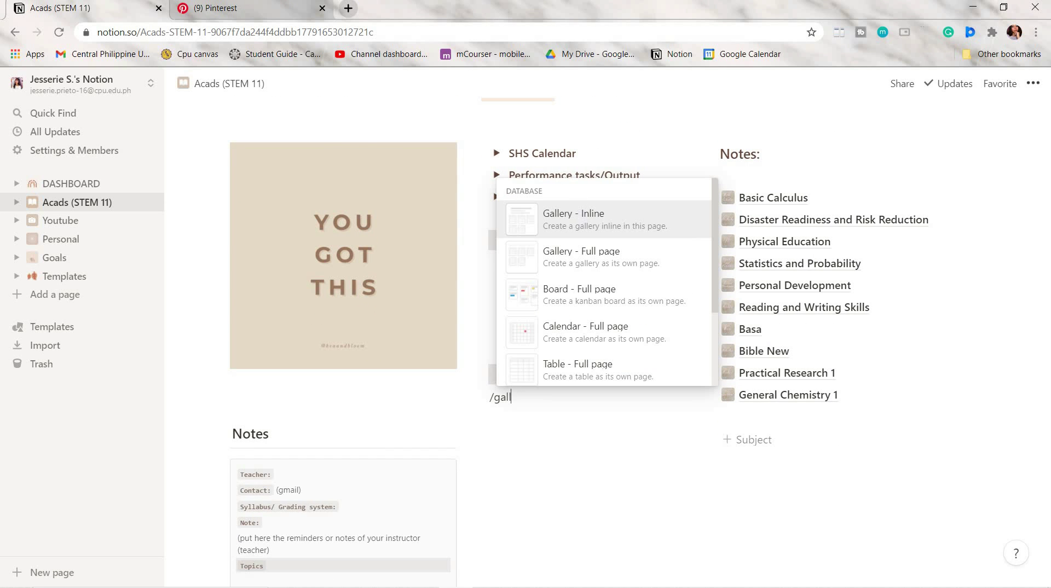
pyautogui.click(579, 217)
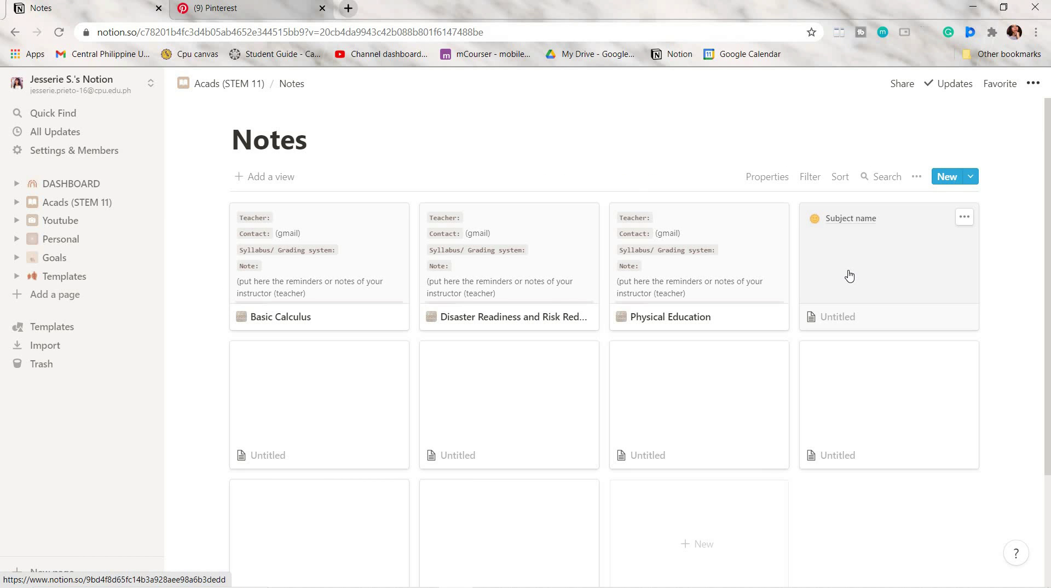
# Open the untitled fourth card in the Notes gallery, examine its quarterly topics layout, and close it
pyautogui.click(849, 276)
pyautogui.scroll(-5, 459, 403)
pyautogui.click(462, 352)
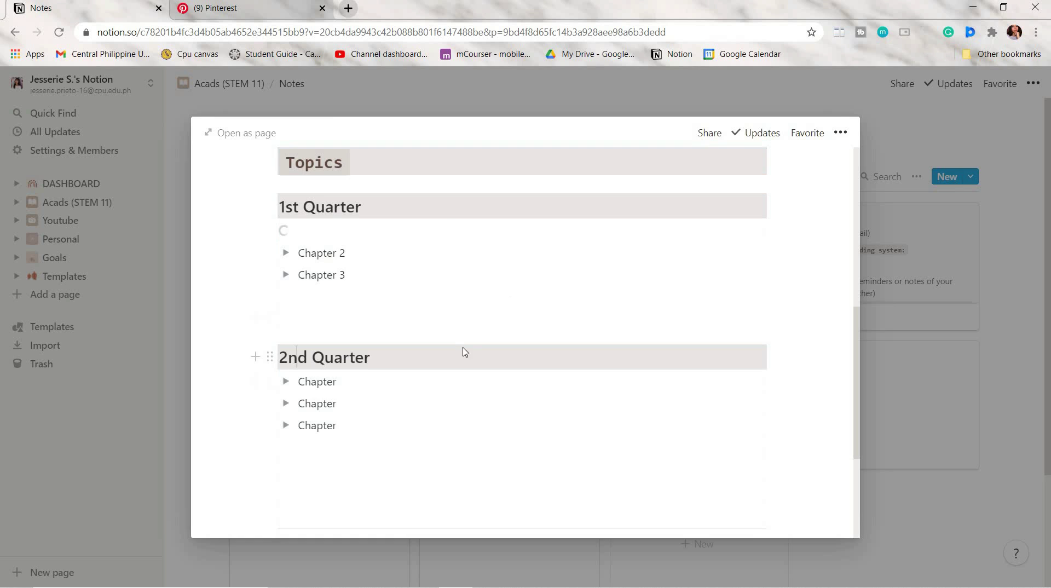
pyautogui.press('Escape')
# Open the untitled Notes card containing the subject template, title it "General Chemistry 1", and close it
pyautogui.click(394, 356)
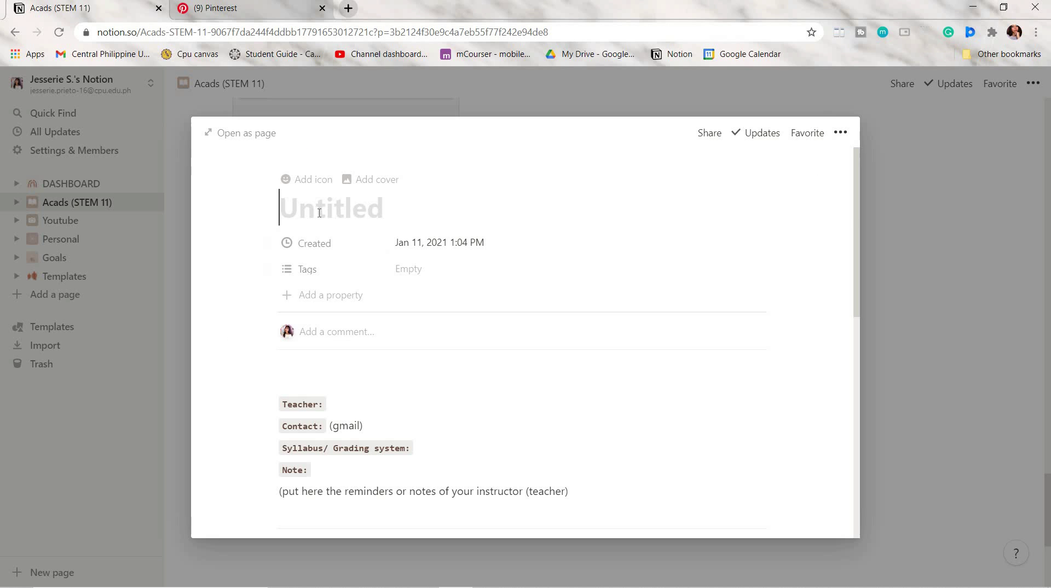
pyautogui.write('General Chemistry 1')
pyautogui.press('Escape')
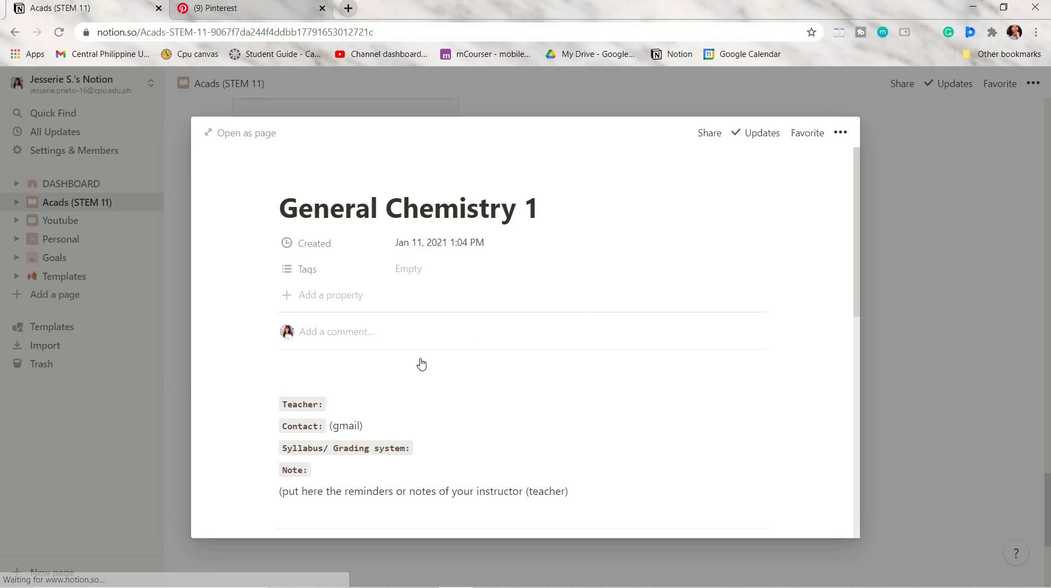
# Delete all the subject page links listed under the "Notes:" heading, from Basic Calculus to General Chemistry 1
pyautogui.moveTo(929, 392); pyautogui.dragTo(934, 400)
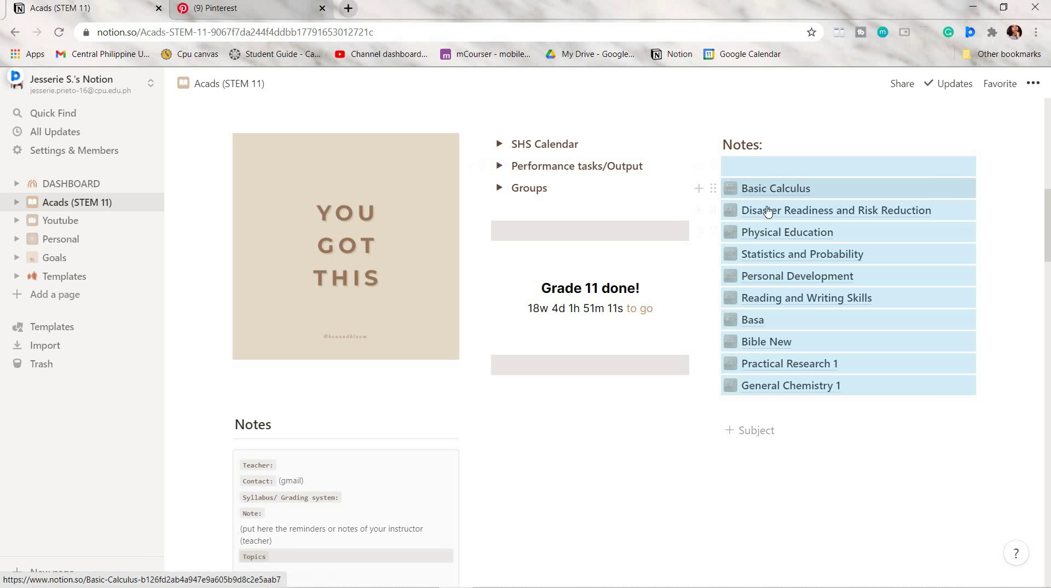
pyautogui.press('Delete')
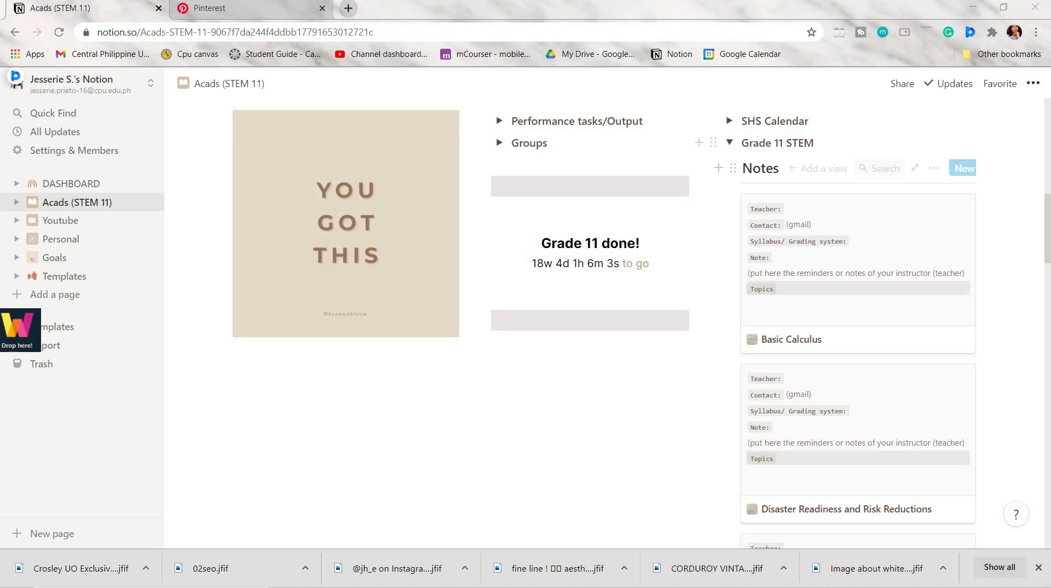
# Browse the Pinterest results for "soft beige aesthetic vintage header" to find cover images
pyautogui.scroll(-6, 837, 480)
pyautogui.scroll(2, 859, 330)
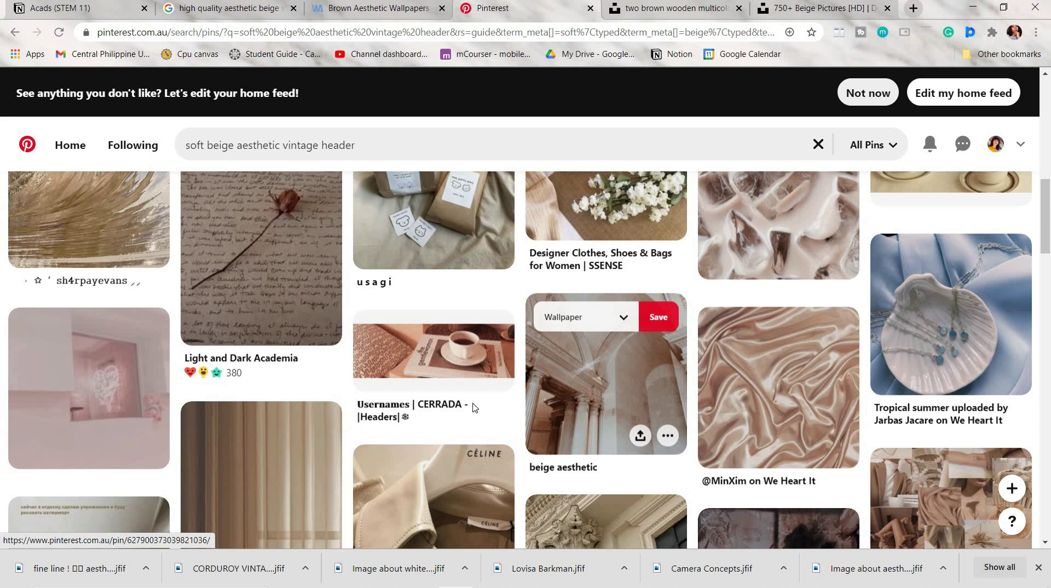
pyautogui.scroll(7, 474, 405)
pyautogui.scroll(-5, 474, 438)
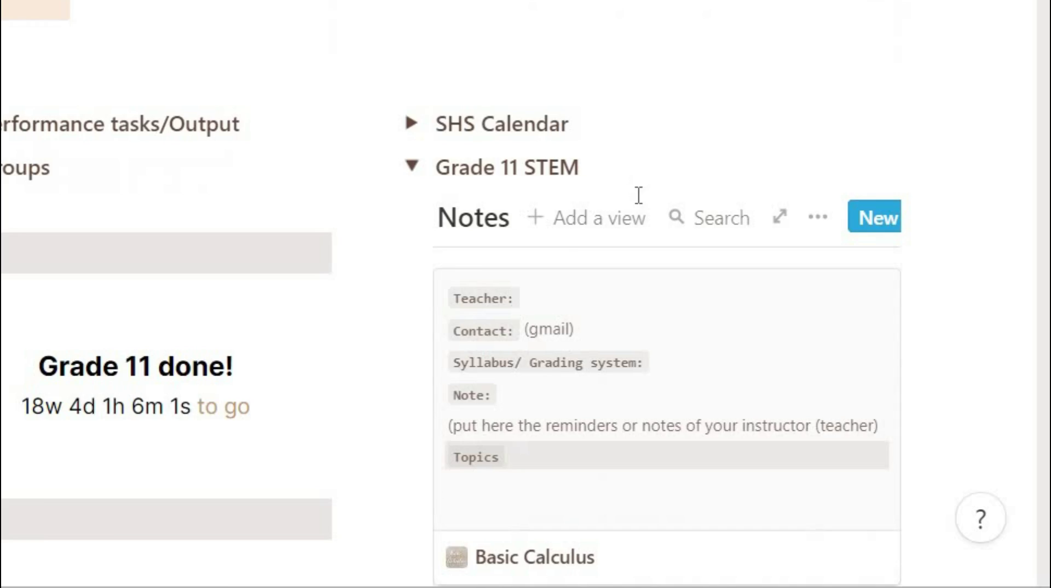
# Open the view properties of the Notes gallery under Grade 11 STEM and set its card preview to None
pyautogui.scroll(1, 638, 195)
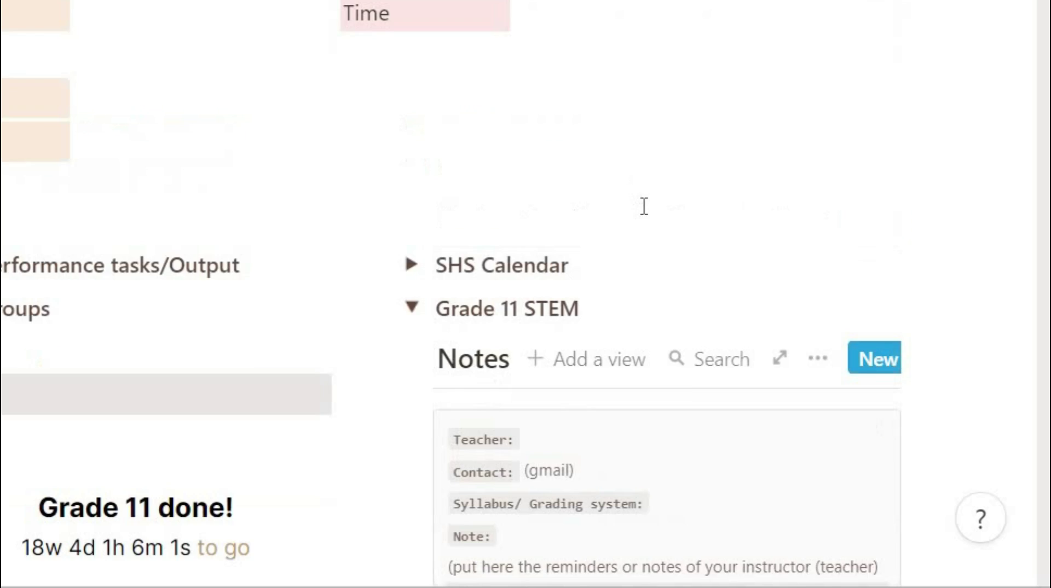
pyautogui.scroll(-2, 669, 297)
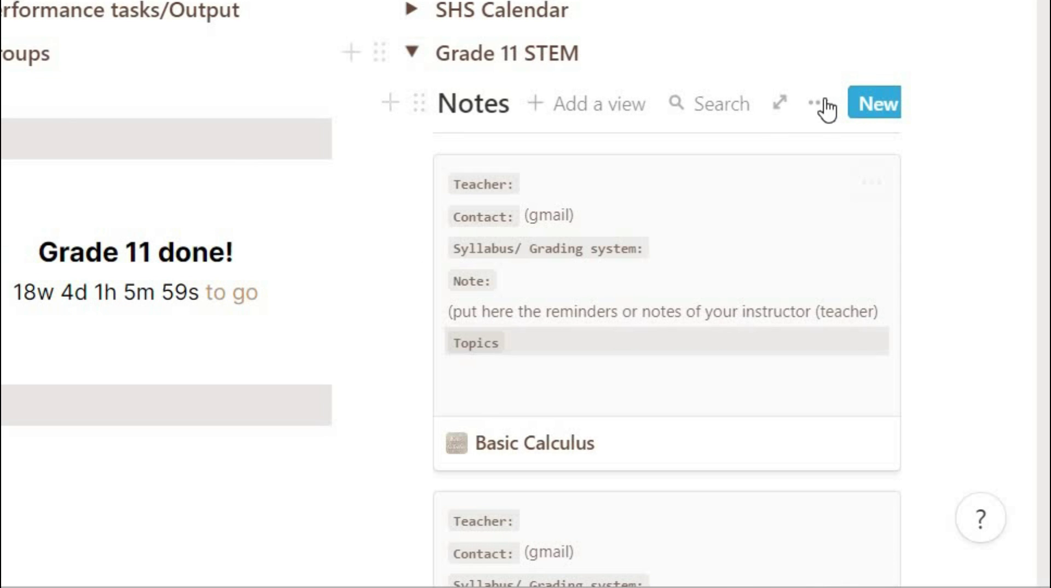
pyautogui.click(824, 99)
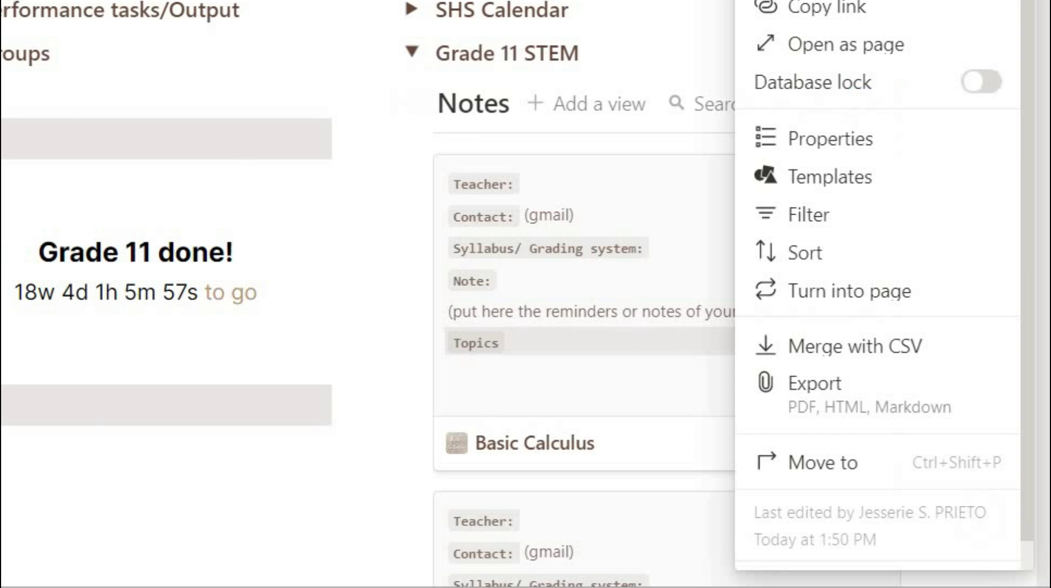
pyautogui.click(838, 141)
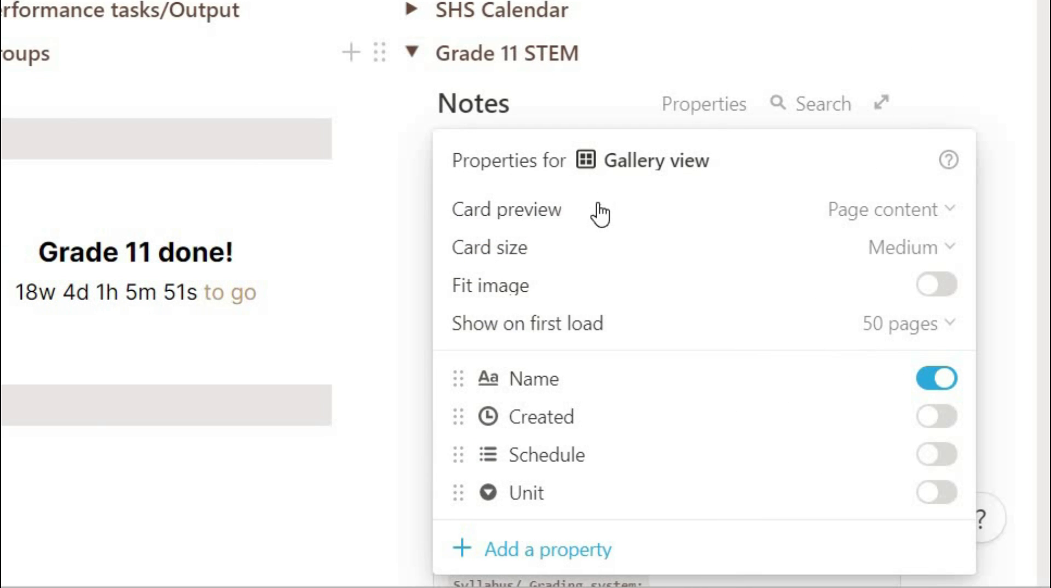
pyautogui.click(639, 216)
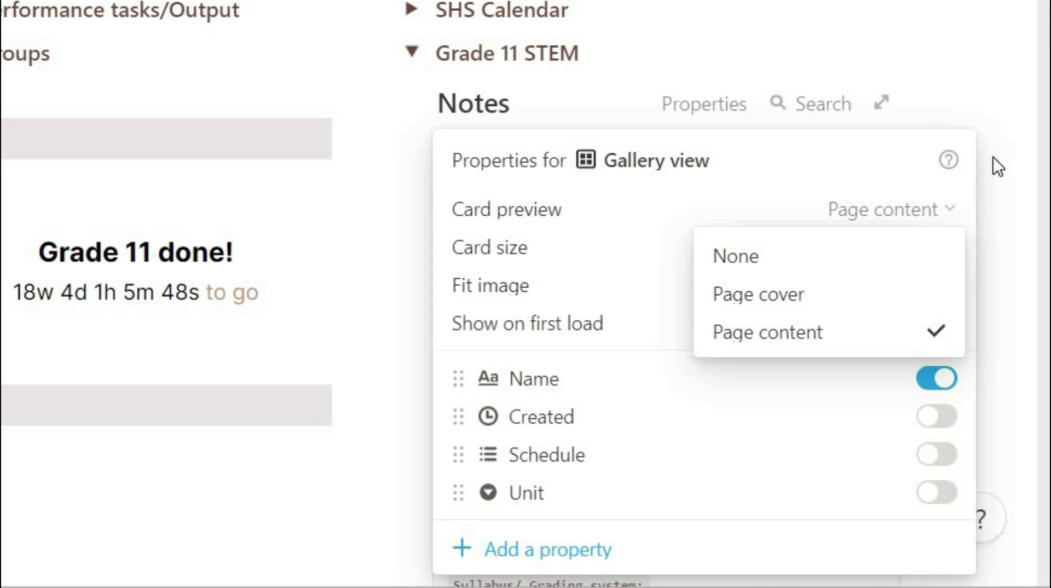
pyautogui.click(735, 255)
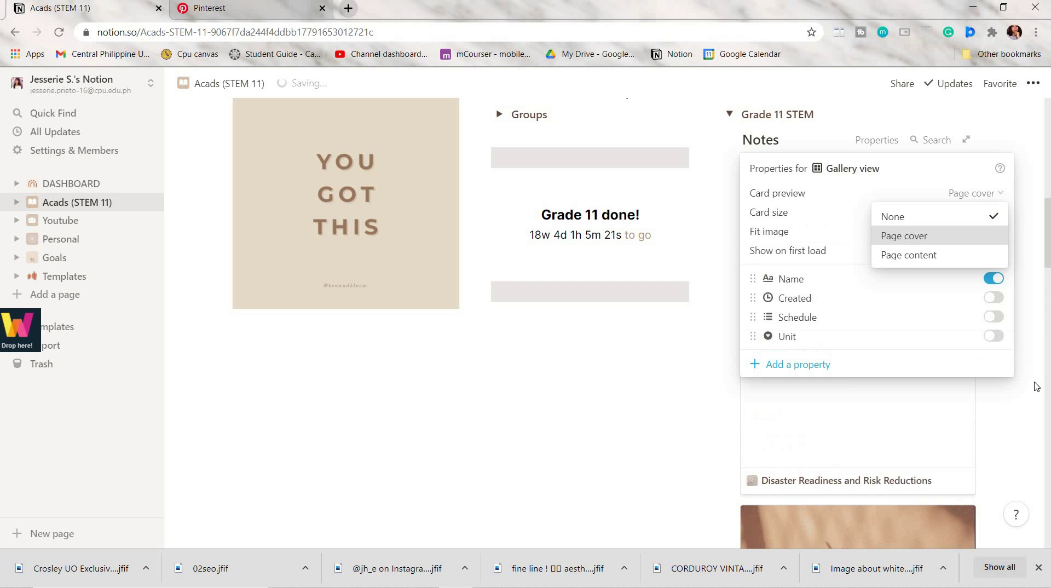
# Set the card preview of the Notes gallery under Grade 11 STEM to Page cover
pyautogui.click(870, 385)
pyautogui.scroll(-2, 871, 385)
pyautogui.scroll(-15, 891, 296)
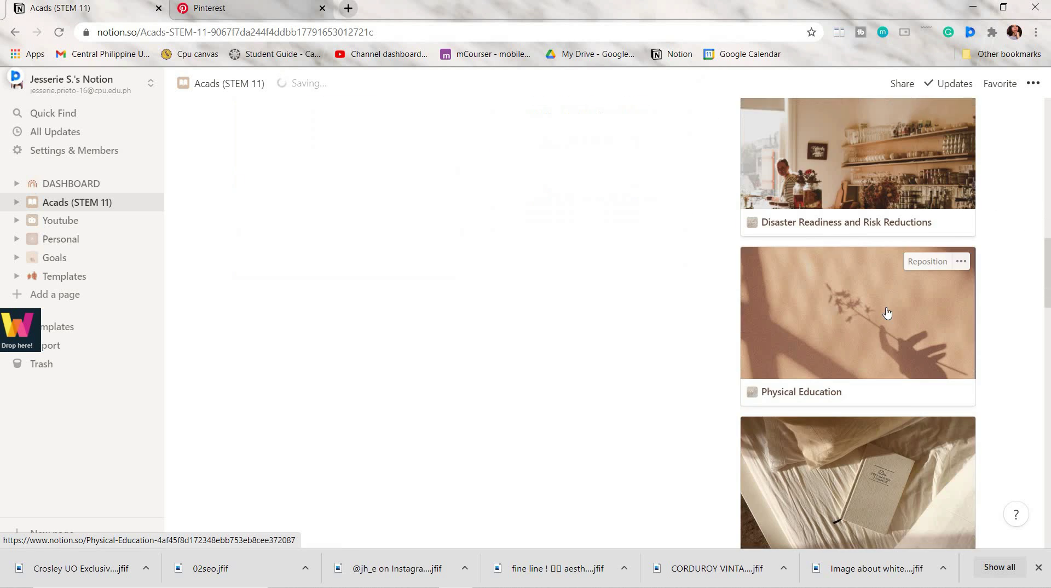
# Move the Grade 11 STEM toggle with its Notes gallery out of its column to span the full page width below the columns
pyautogui.scroll(-9, 980, 337)
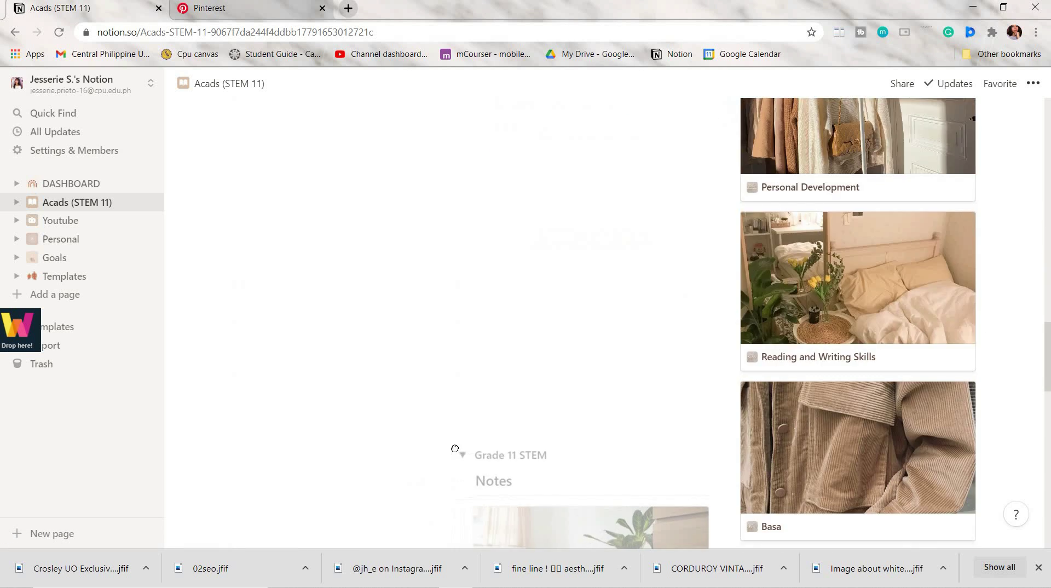
pyautogui.scroll(-10, 406, 366)
pyautogui.moveTo(458, 450); pyautogui.dragTo(384, 284)
pyautogui.scroll(-8, 406, 366)
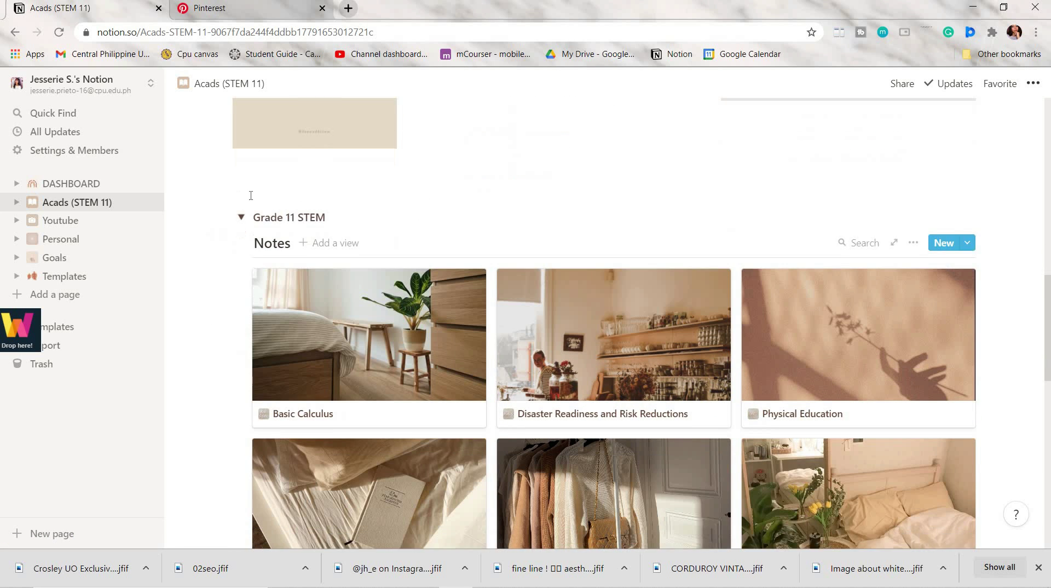
pyautogui.scroll(-5, 559, 342)
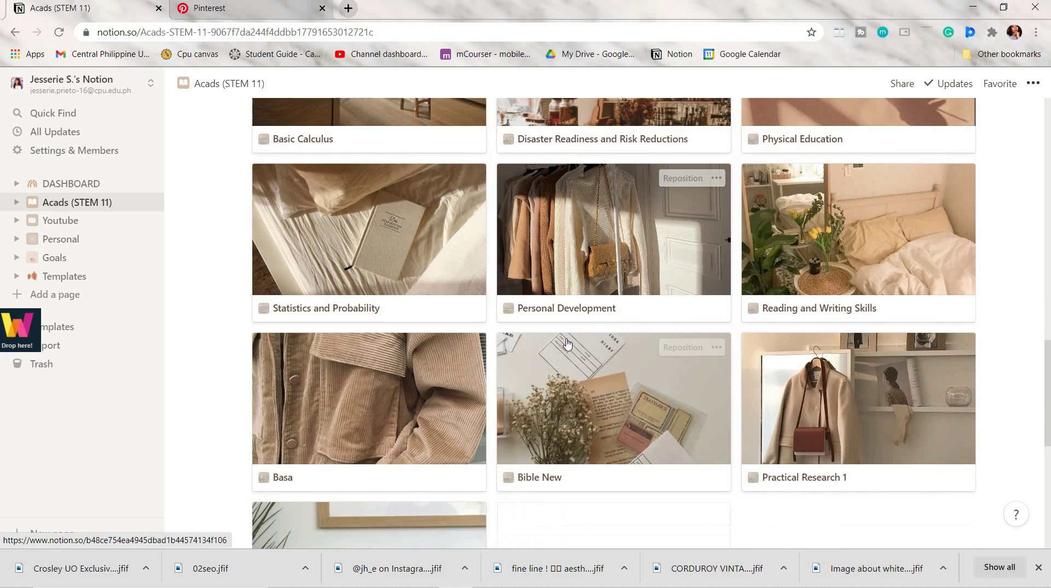
pyautogui.scroll(-1, 565, 344)
pyautogui.scroll(5, 237, 236)
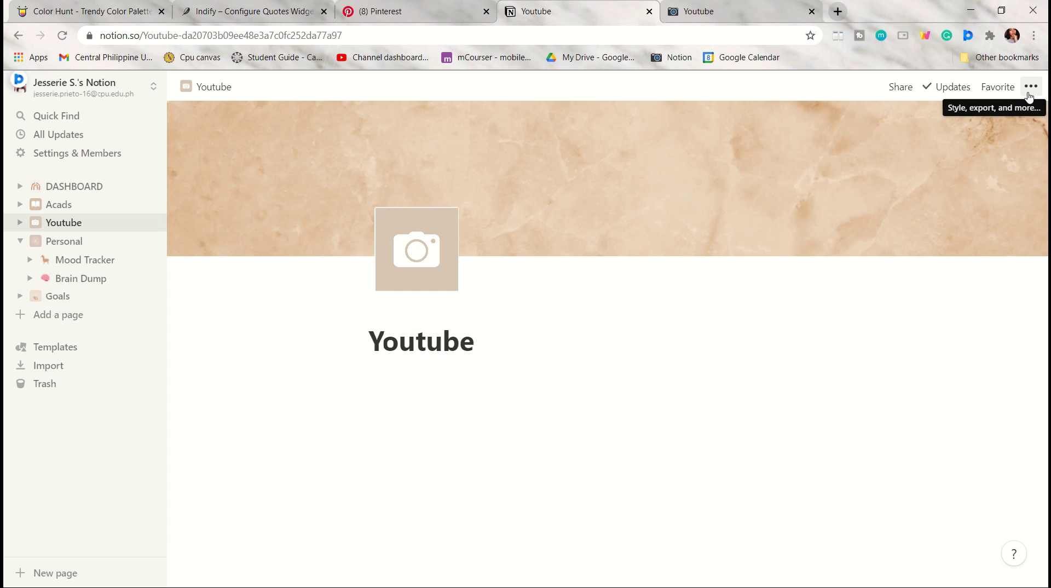
# Set the Youtube page to full width
pyautogui.click(1032, 86)
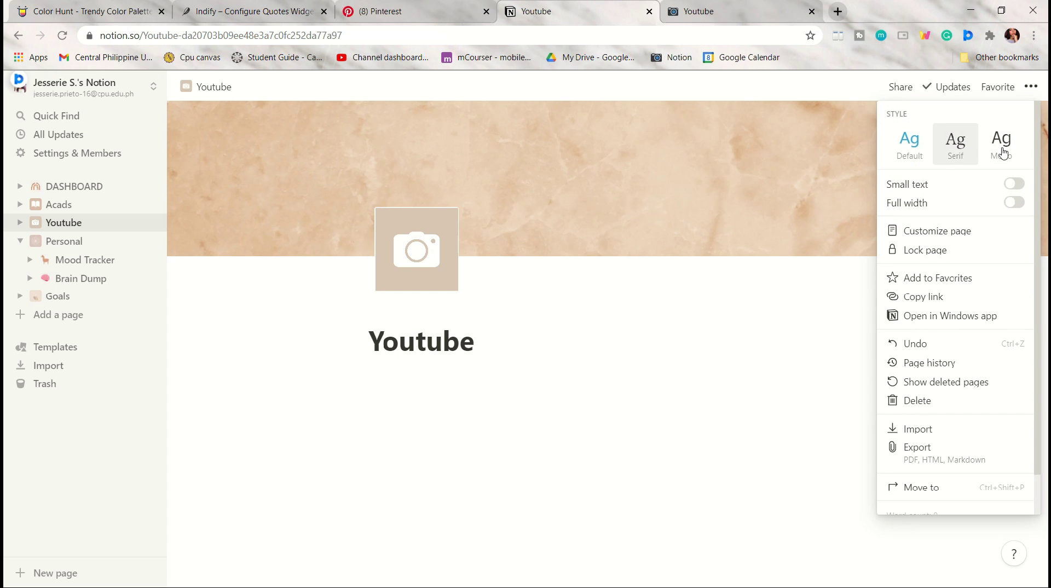
pyautogui.click(1015, 202)
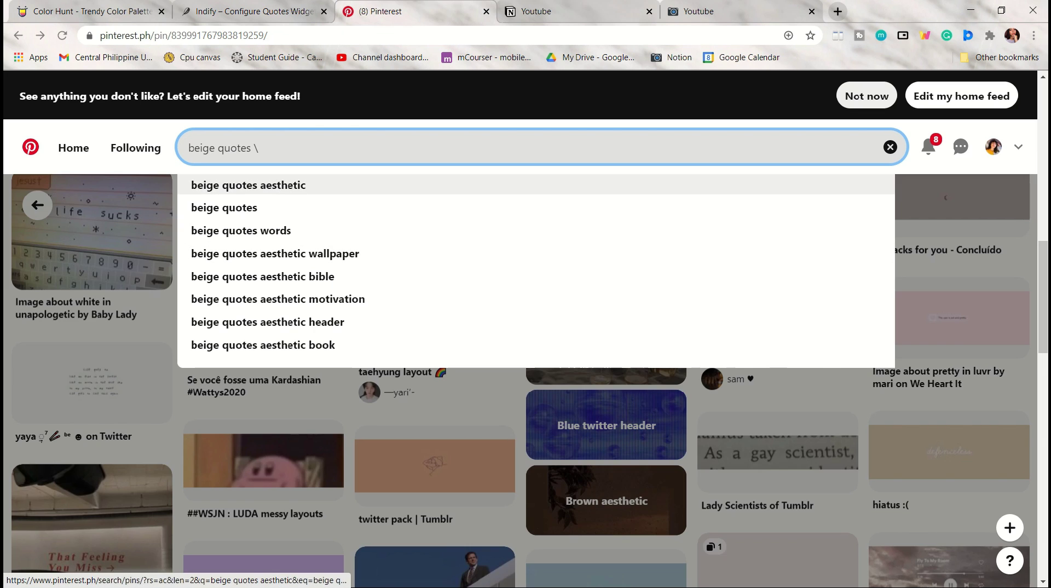
# Search Pinterest for "beige quotes aesthetic" and download the "You don't have to be the best" and "You got this" quote images
pyautogui.click(248, 185)
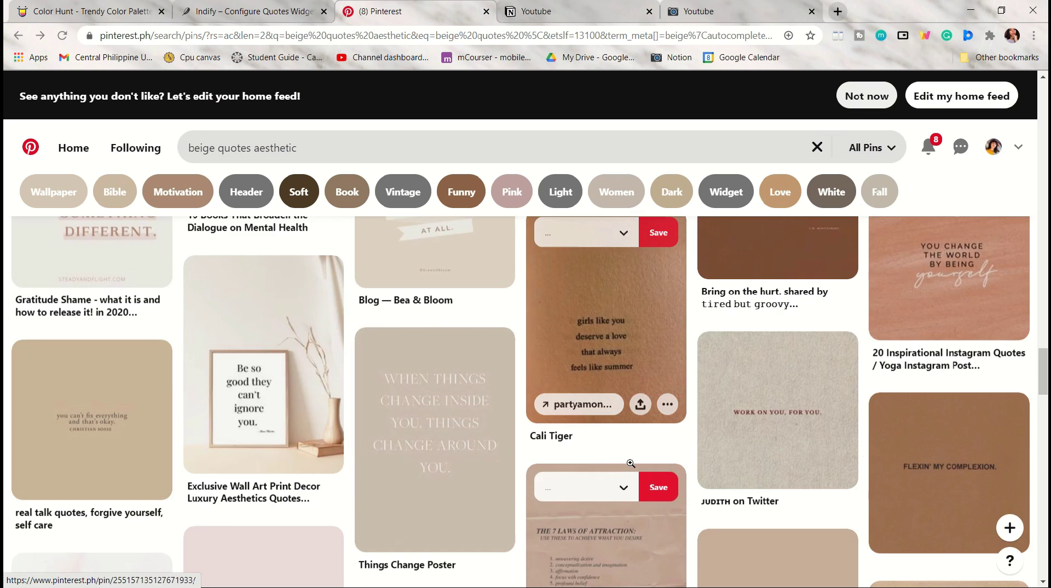
pyautogui.scroll(-10, 631, 463)
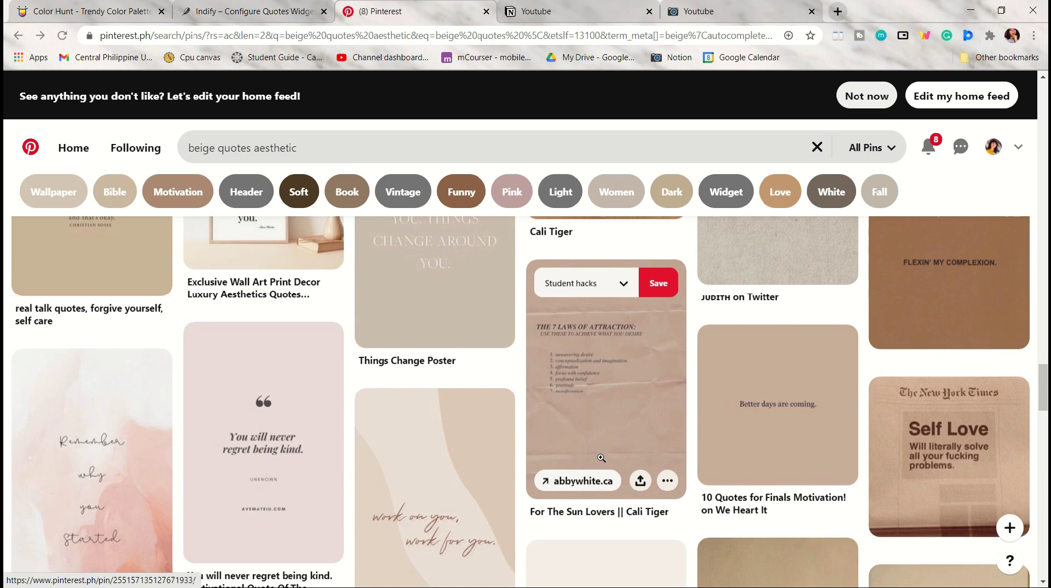
pyautogui.scroll(-10, 855, 405)
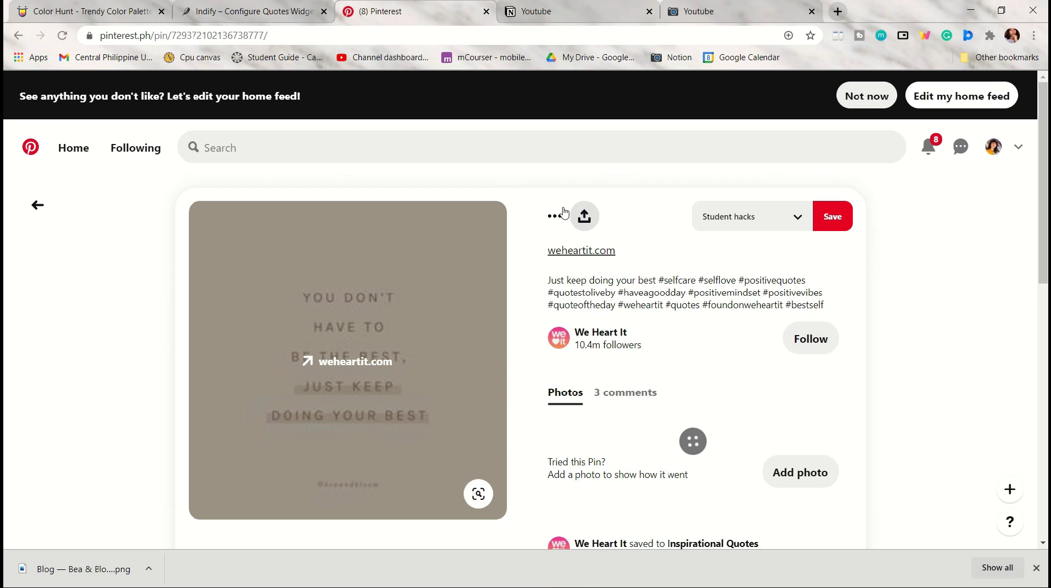
pyautogui.click(555, 215)
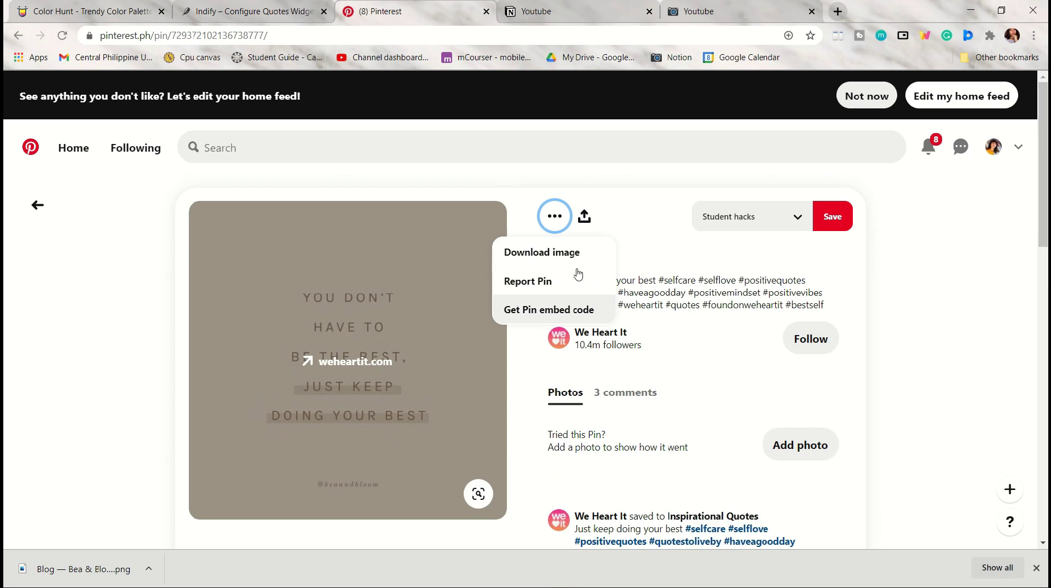
pyautogui.click(572, 251)
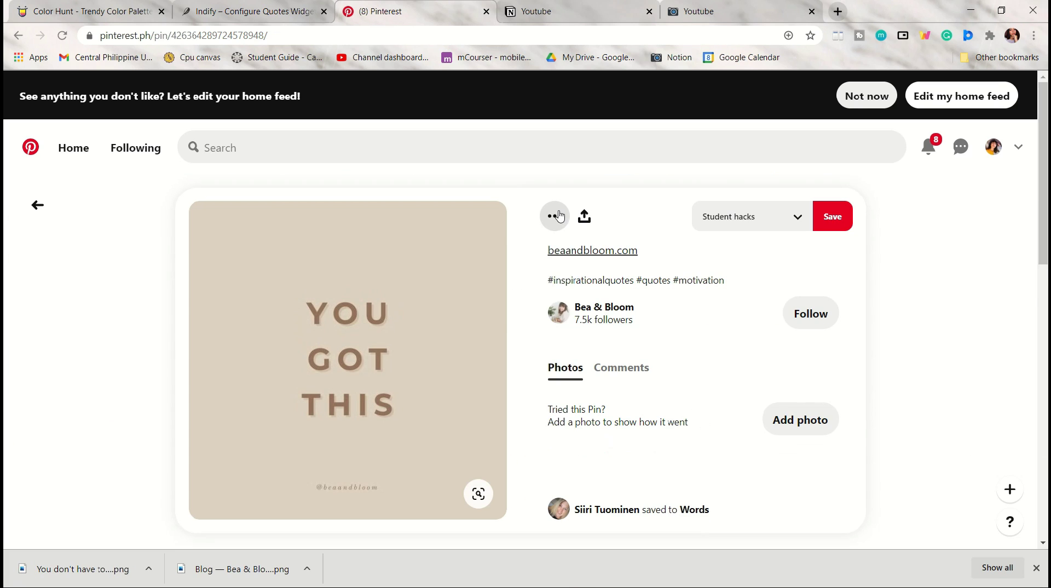
pyautogui.click(554, 216)
pyautogui.click(542, 251)
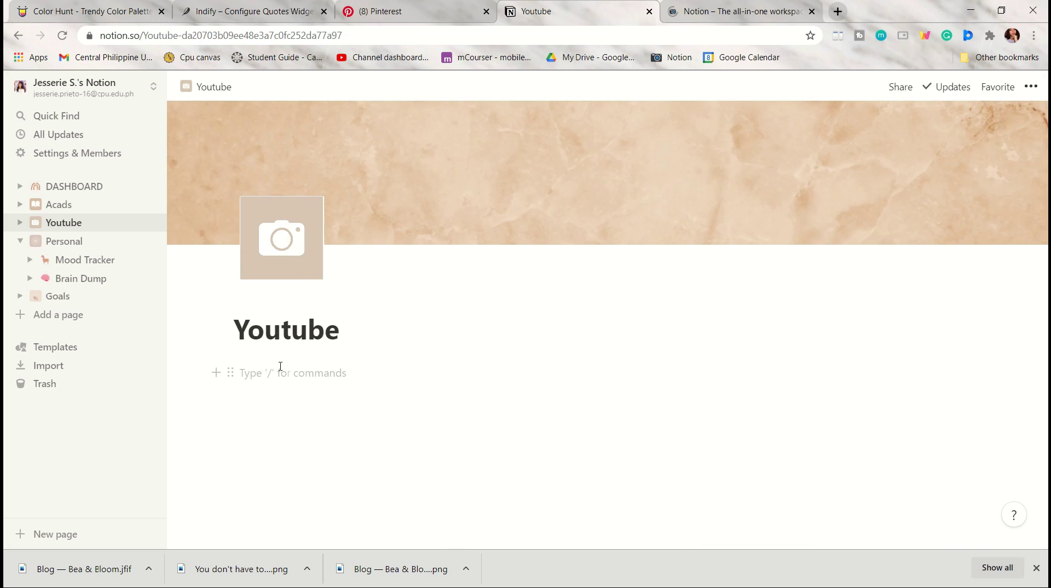
# Insert the "Sometimes you win, and sometimes you learn" quote image into the Youtube page
pyautogui.write('/pic')
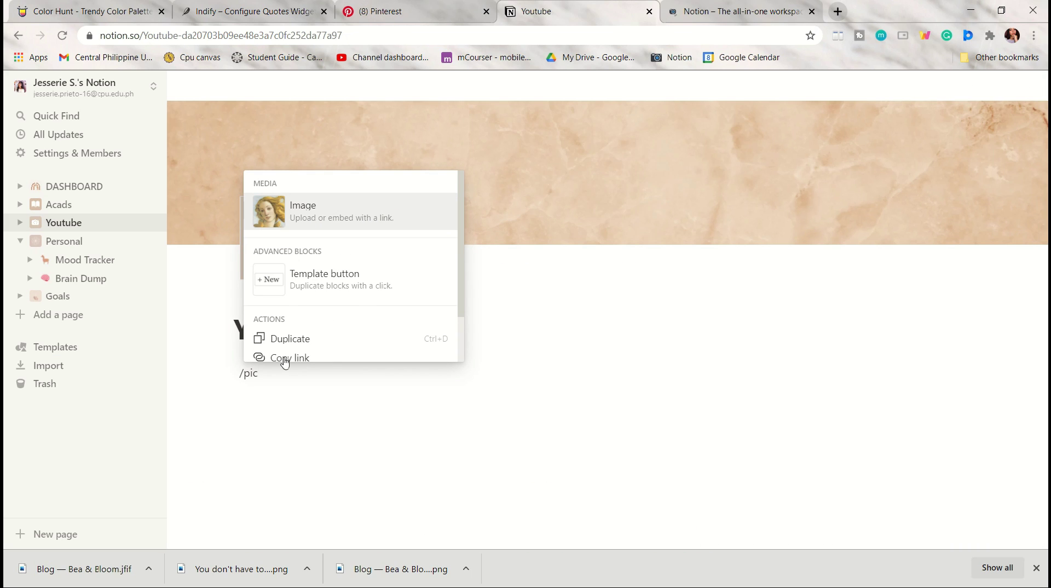
pyautogui.press('Return')
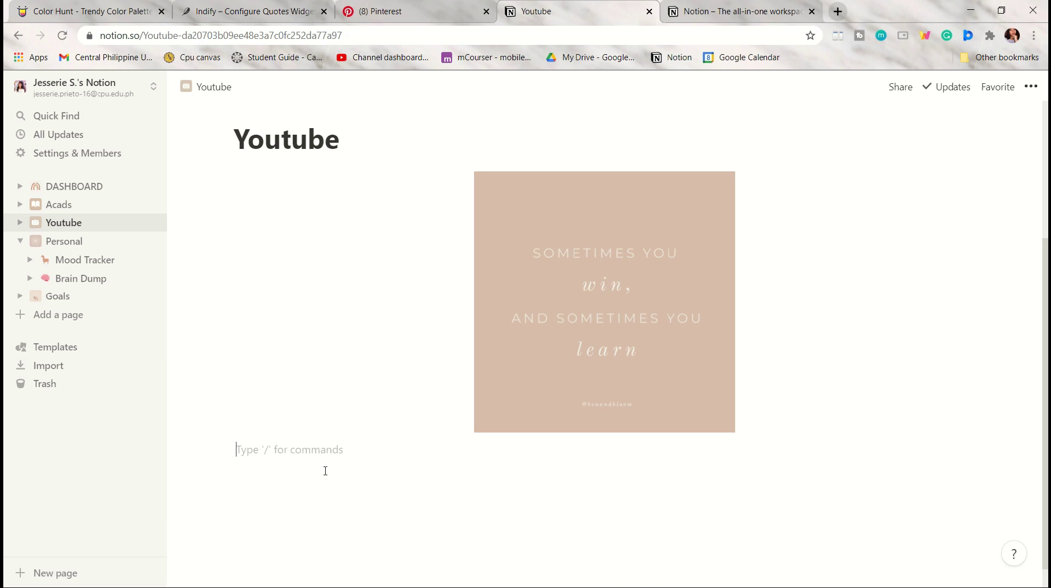
# Add a "Video Ideas" line as Heading 2 and place the quote image in a column to its right
pyautogui.write('Video Ideas')
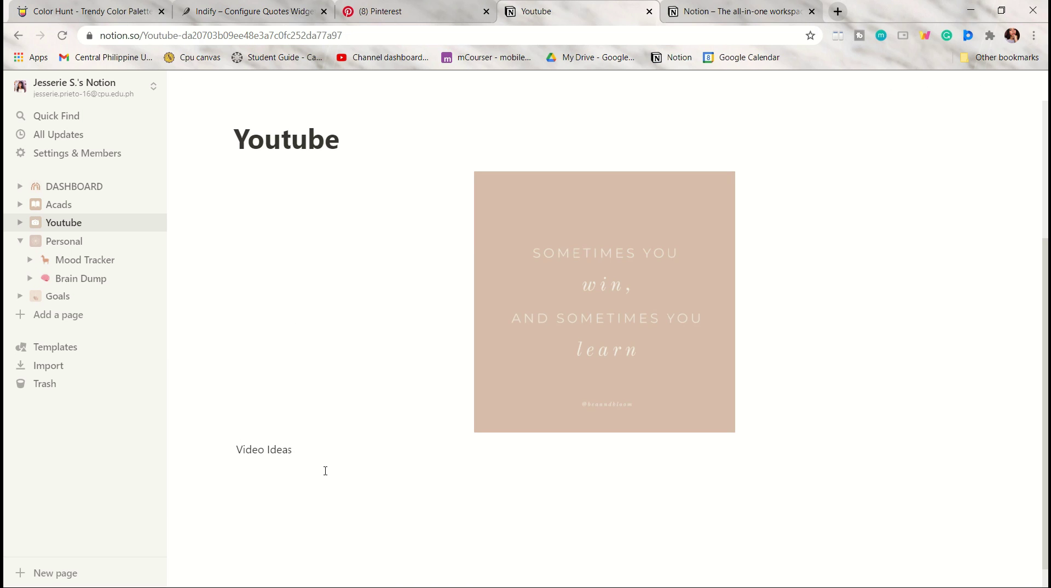
pyautogui.click(233, 450)
pyautogui.write('/tur')
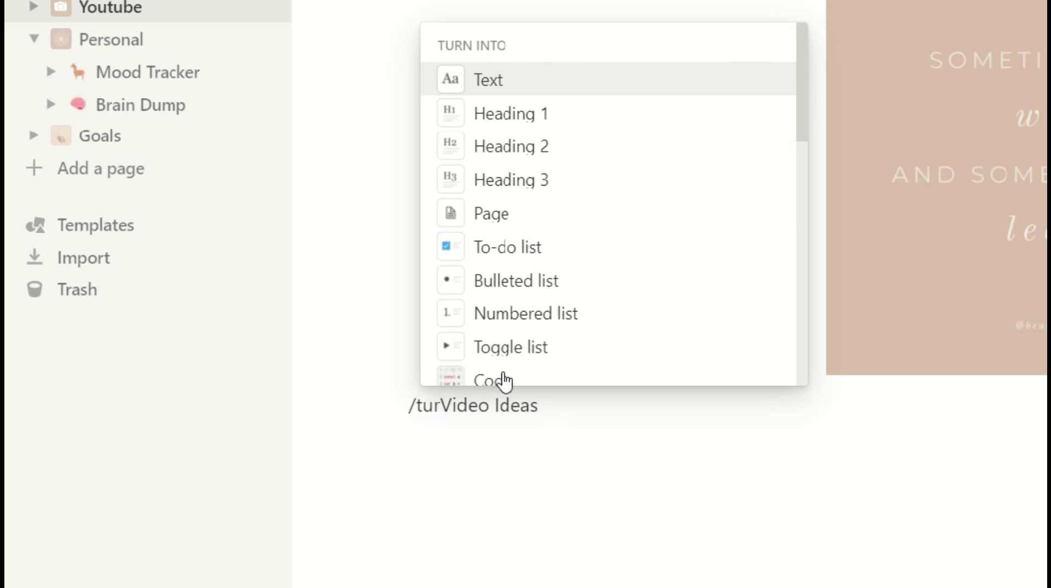
pyautogui.click(585, 158)
pyautogui.moveTo(467, 249); pyautogui.dragTo(978, 229)
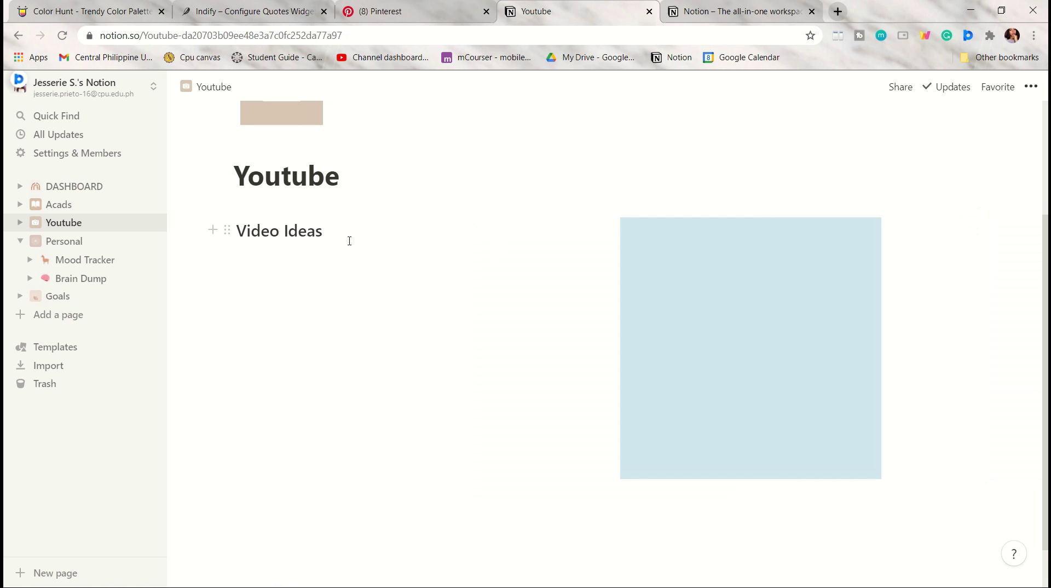
# Format the Video Ideas heading as inline code with brown text
pyautogui.click(230, 234)
pyautogui.moveTo(89, 305)
pyautogui.click(284, 476)
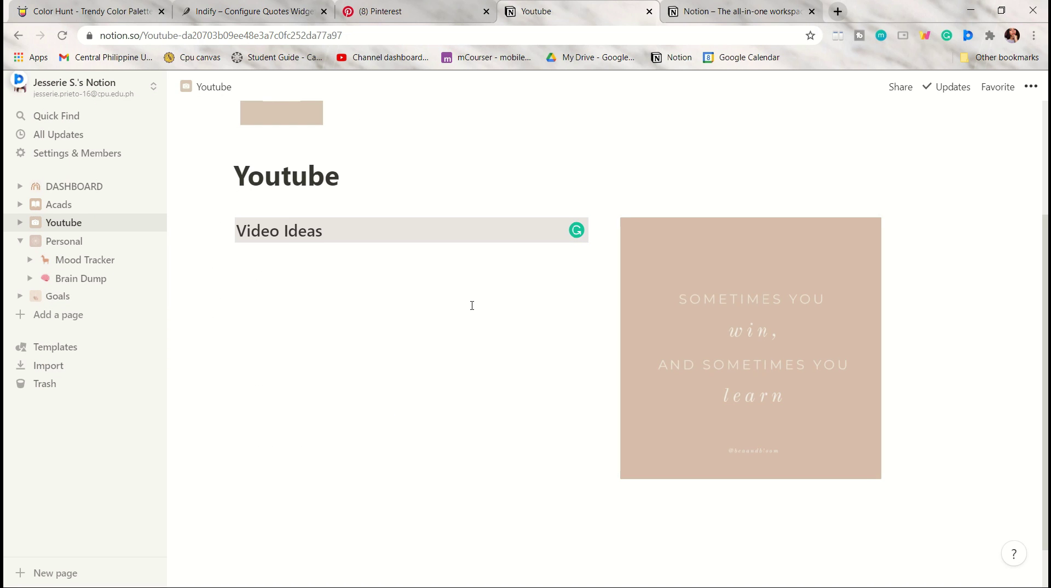
pyautogui.scroll(3, 472, 306)
pyautogui.click(719, 232)
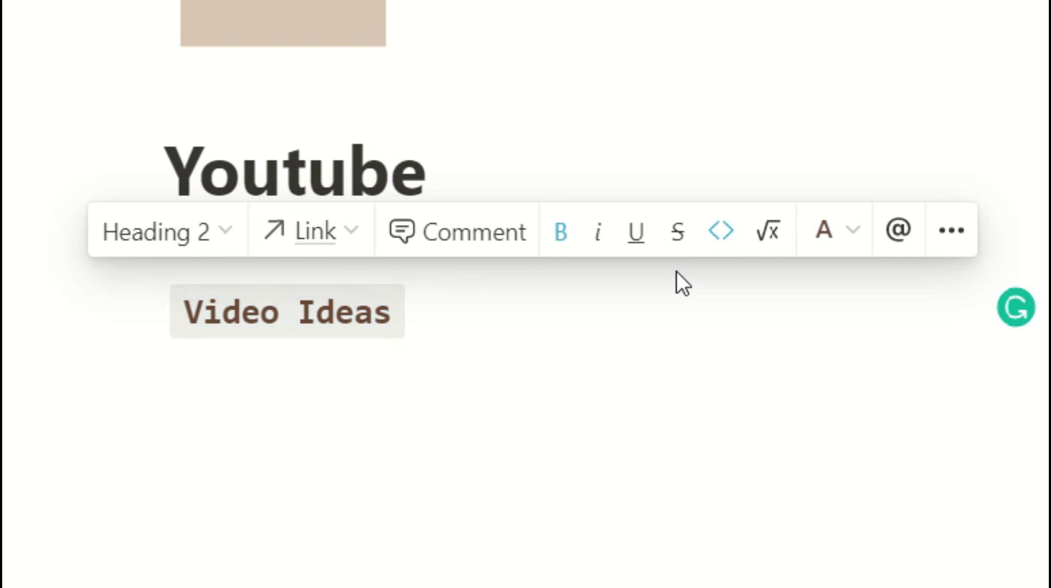
# Add sub-pages "Notion" and "Diy stationary organizers + small desk organization" under Video Ideas, and widen their column
pyautogui.click(266, 356)
pyautogui.write('/pag')
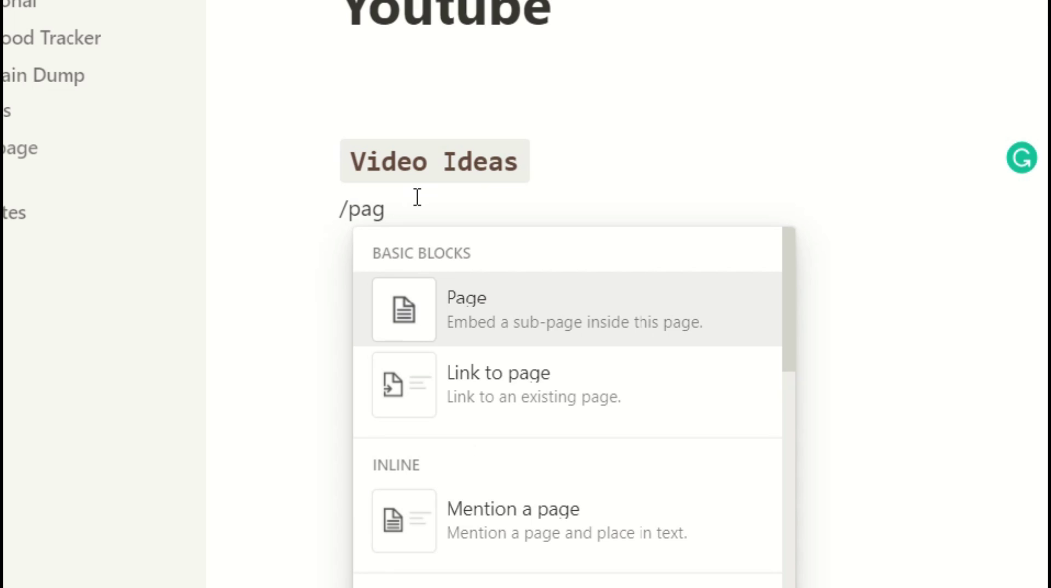
pyautogui.press('Return')
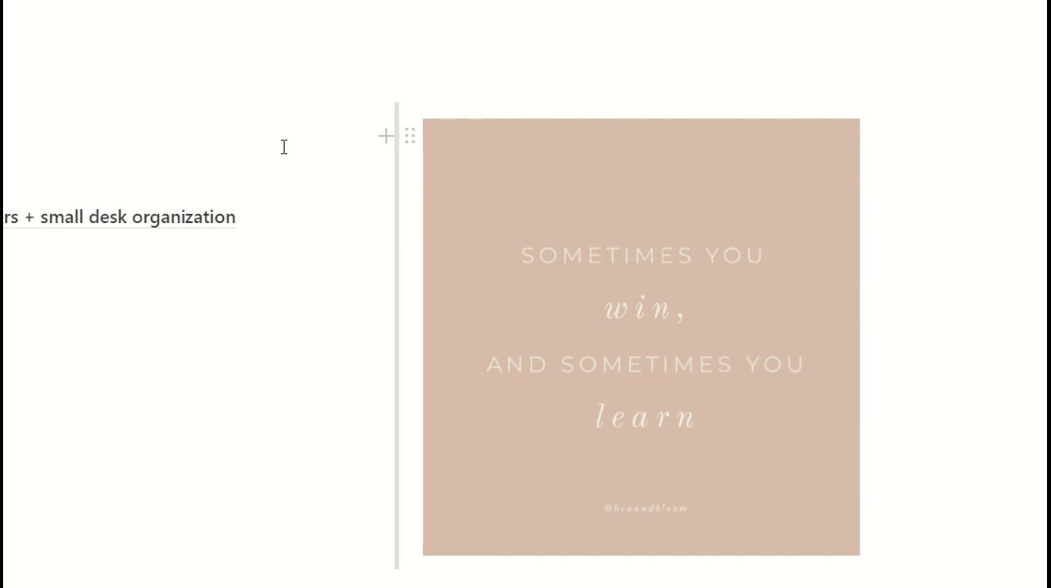
pyautogui.moveTo(284, 147); pyautogui.dragTo(440, 202)
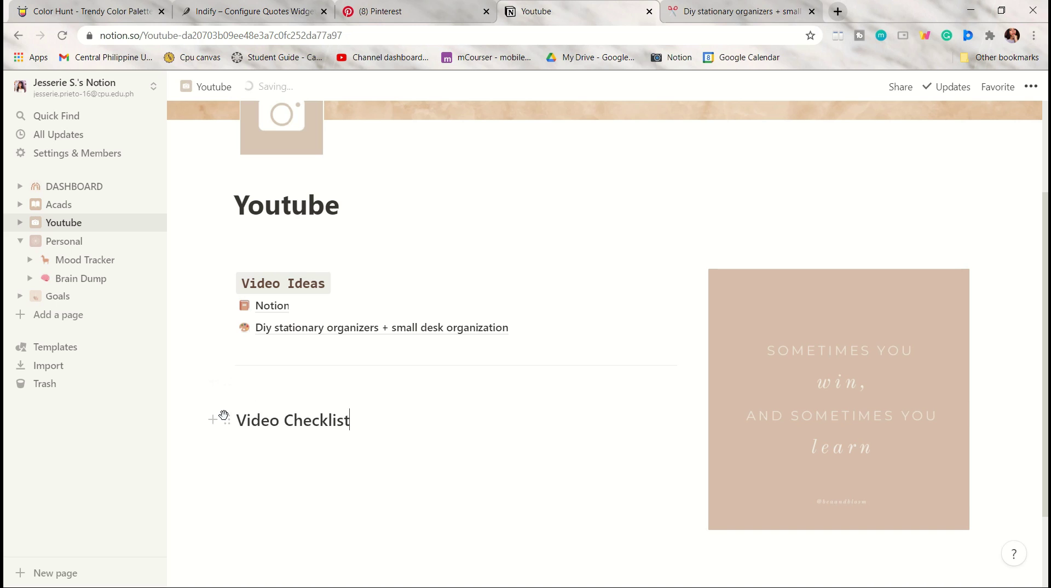
# Format the Video Checklist heading as inline code with brown text
pyautogui.moveTo(664, 419); pyautogui.dragTo(236, 420)
pyautogui.click(454, 390)
pyautogui.click(452, 391)
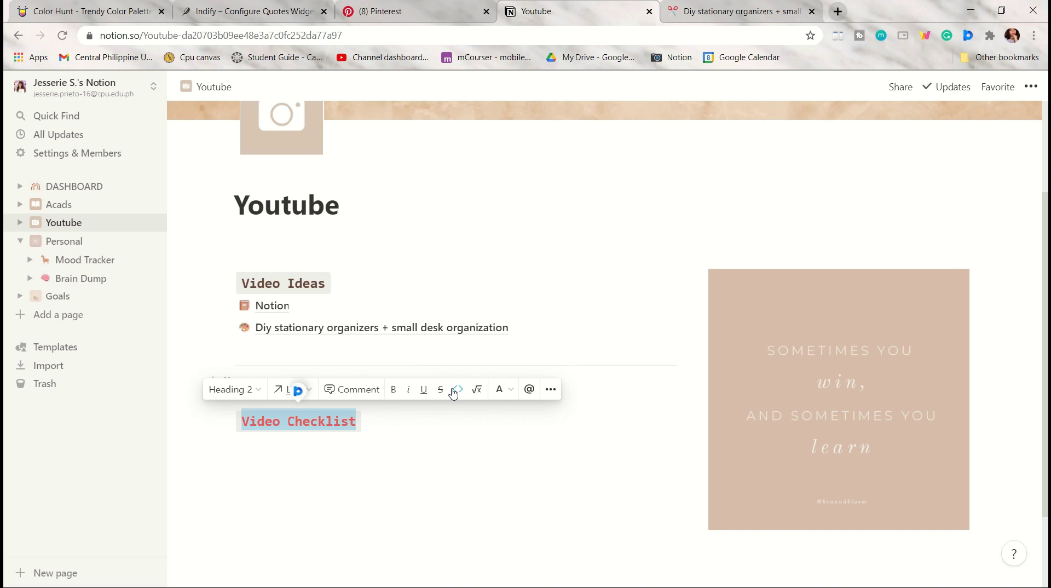
pyautogui.click(512, 392)
pyautogui.click(481, 335)
pyautogui.click(268, 446)
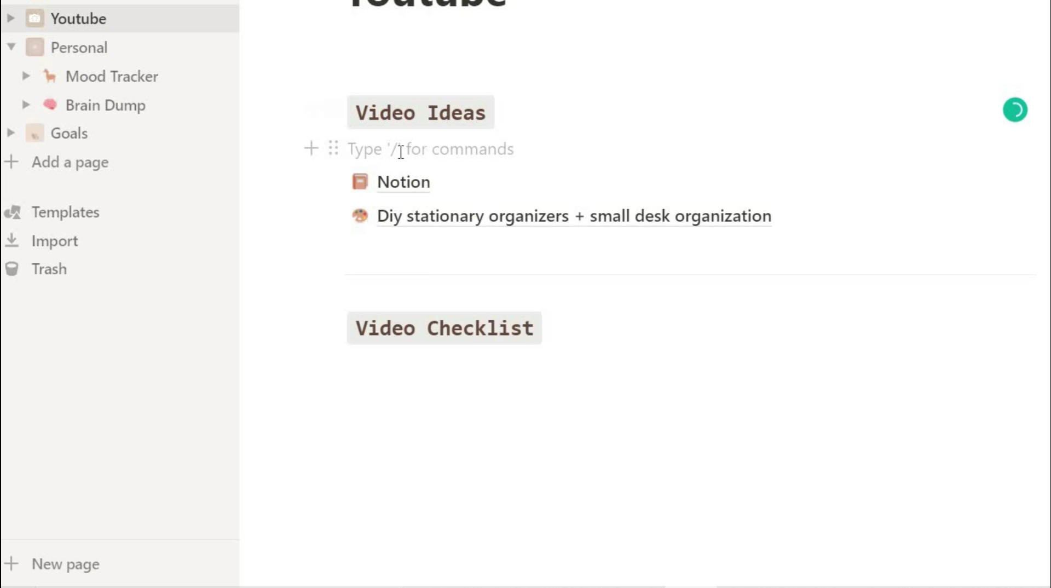
# Insert an inline table below the Video Ideas heading and clear the table's title
pyautogui.write('/')
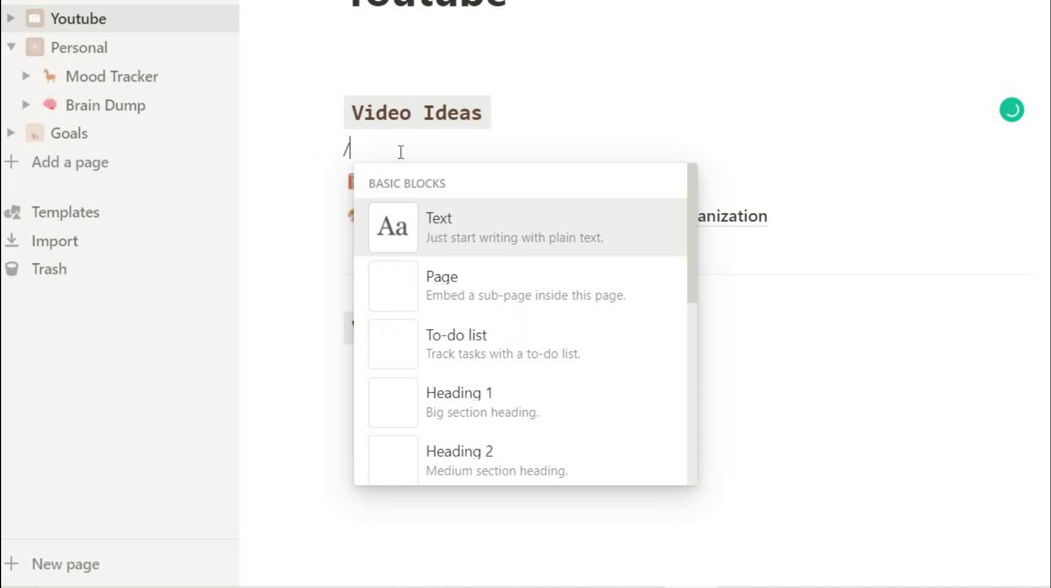
pyautogui.write('table')
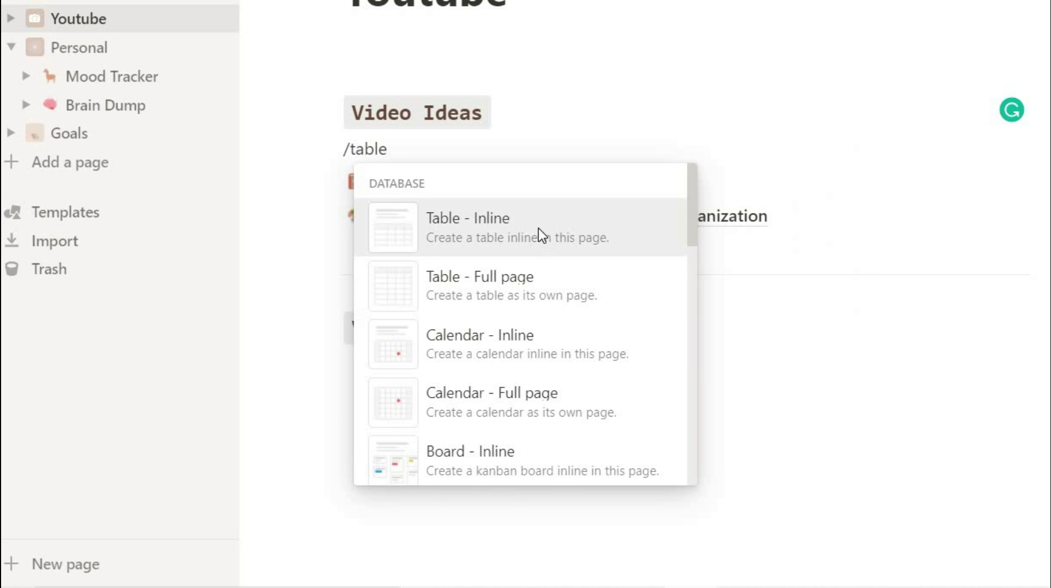
pyautogui.click(550, 245)
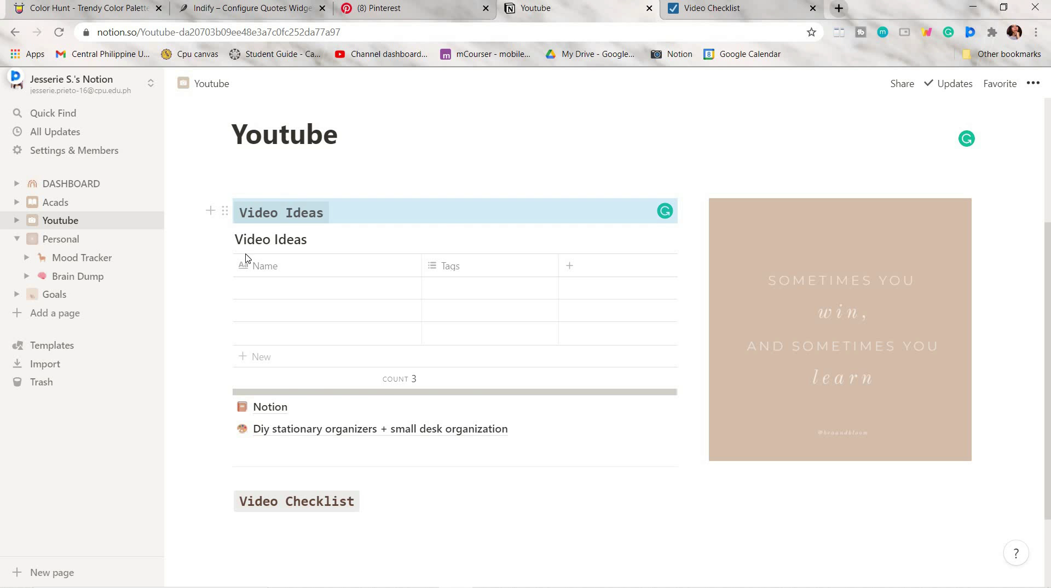
pyautogui.press('BackSpace')
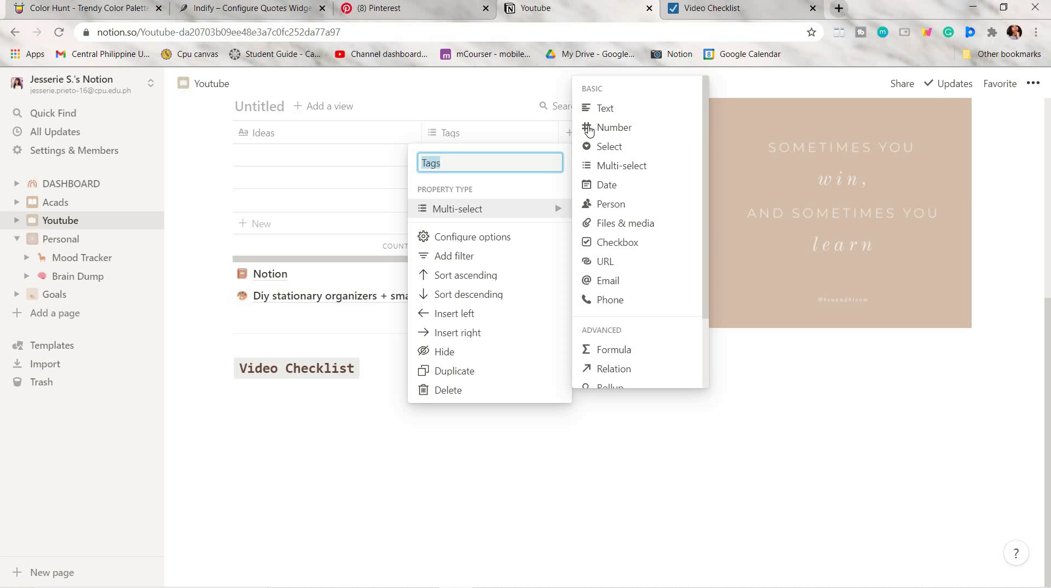
# Change the Tags column to a Select property and tag the first row with a new "On-going" option
pyautogui.click(617, 147)
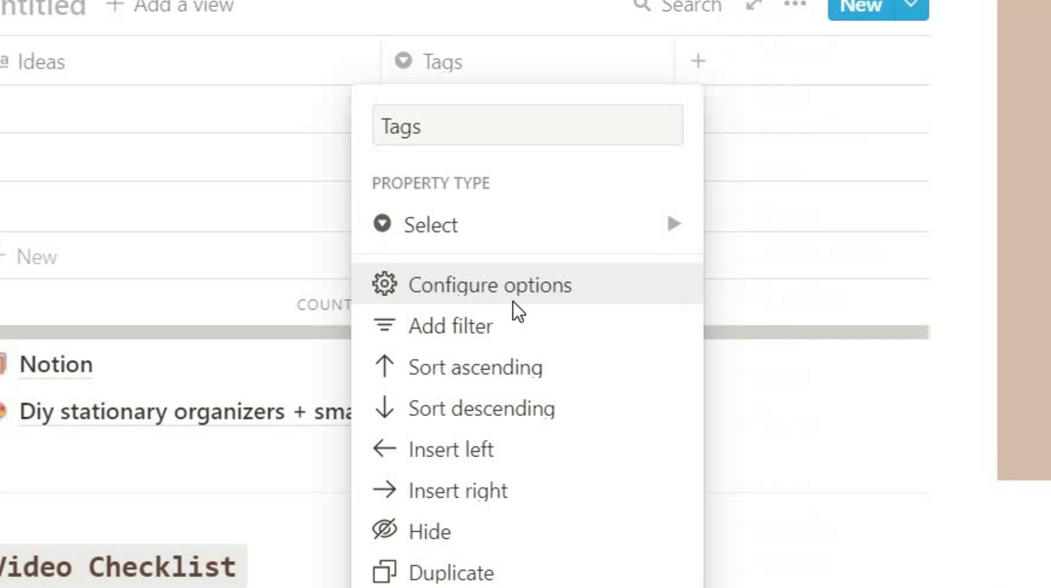
pyautogui.press('Escape')
pyautogui.click(470, 149)
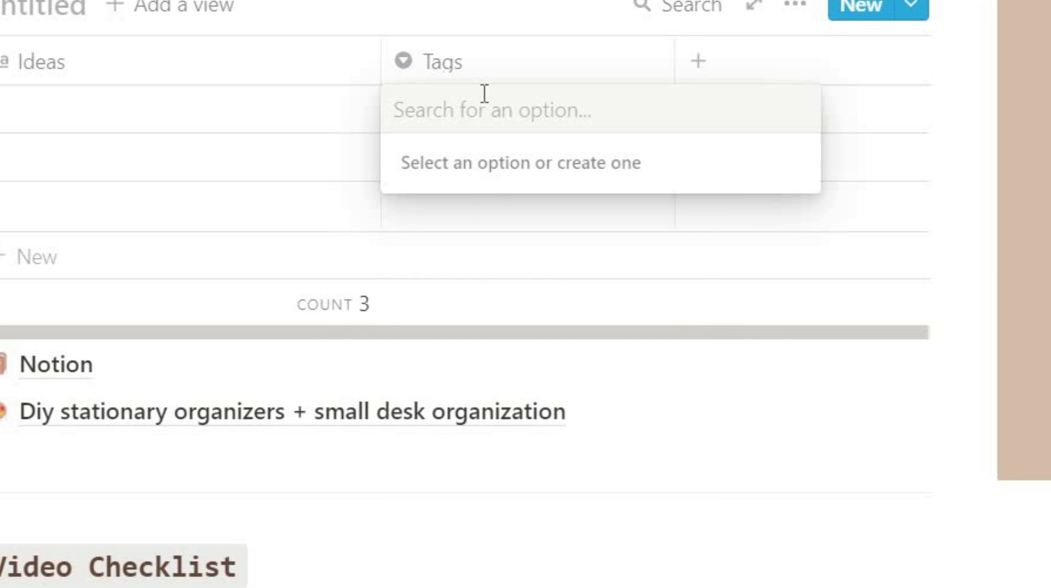
pyautogui.write('On-go')
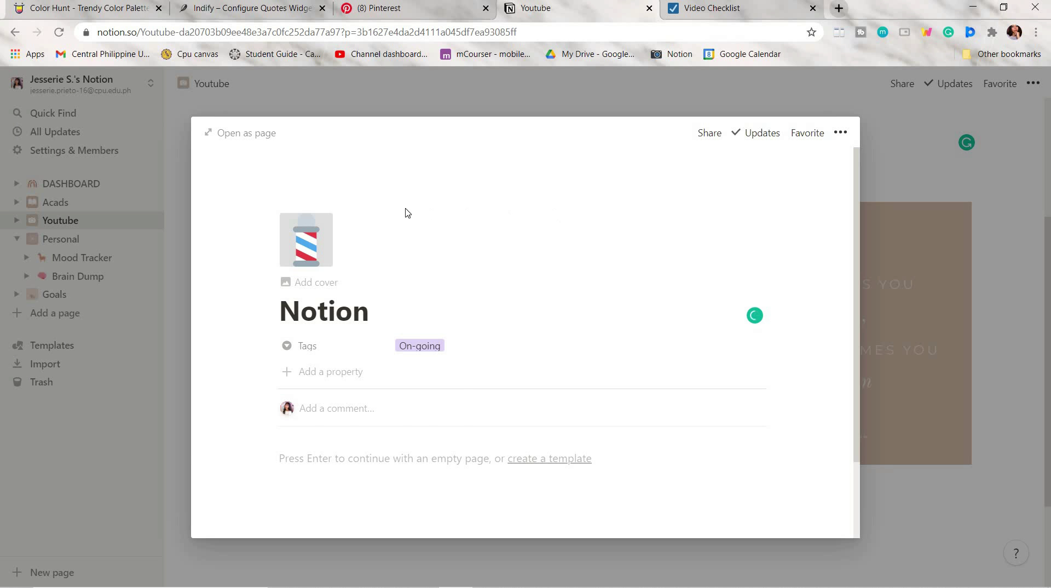
# Change the icon of the Notion idea's page to the brown notebook emoji and close the page
pyautogui.click(307, 241)
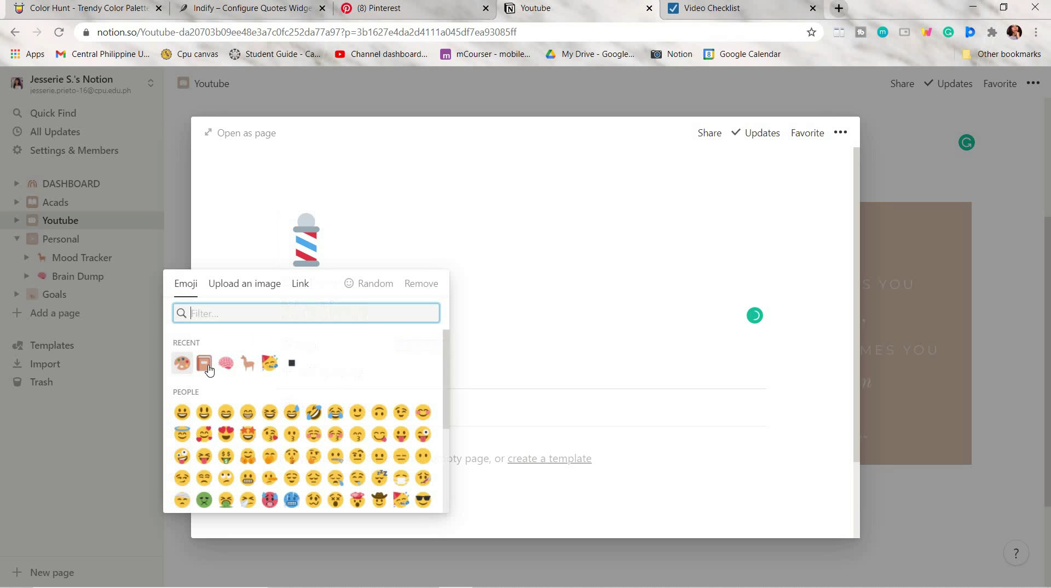
pyautogui.press('Return')
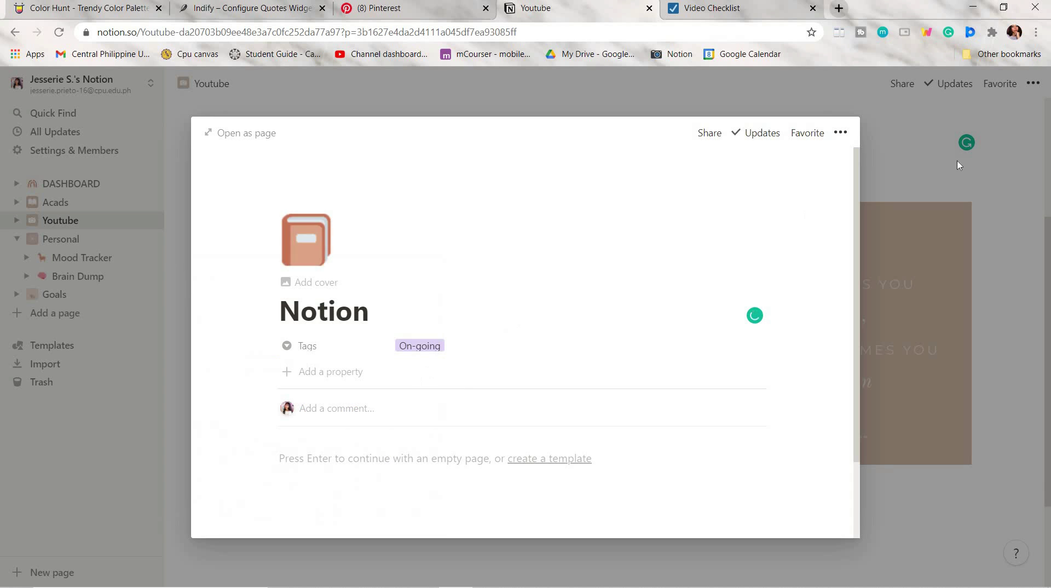
pyautogui.press('Escape')
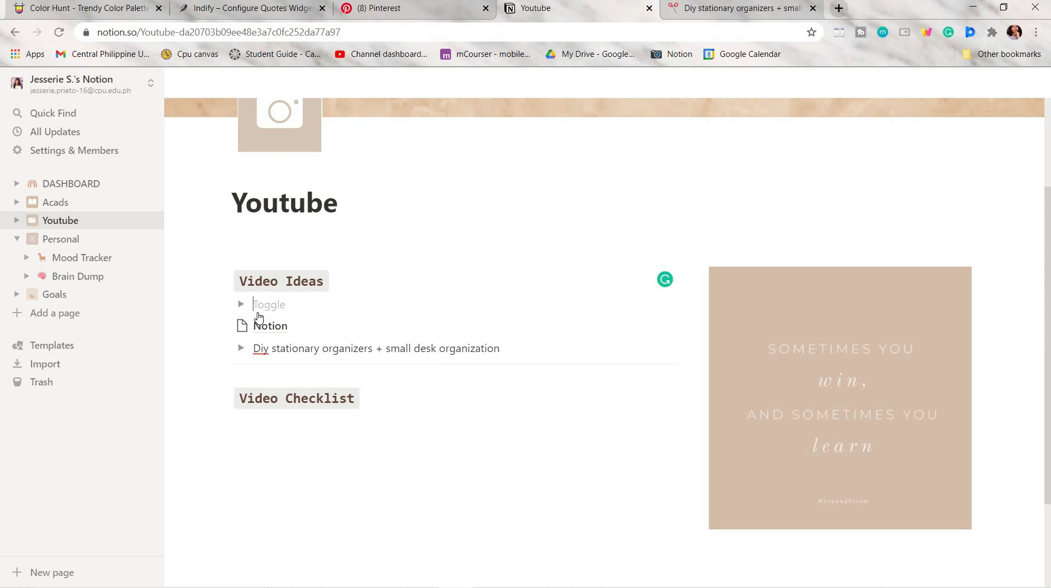
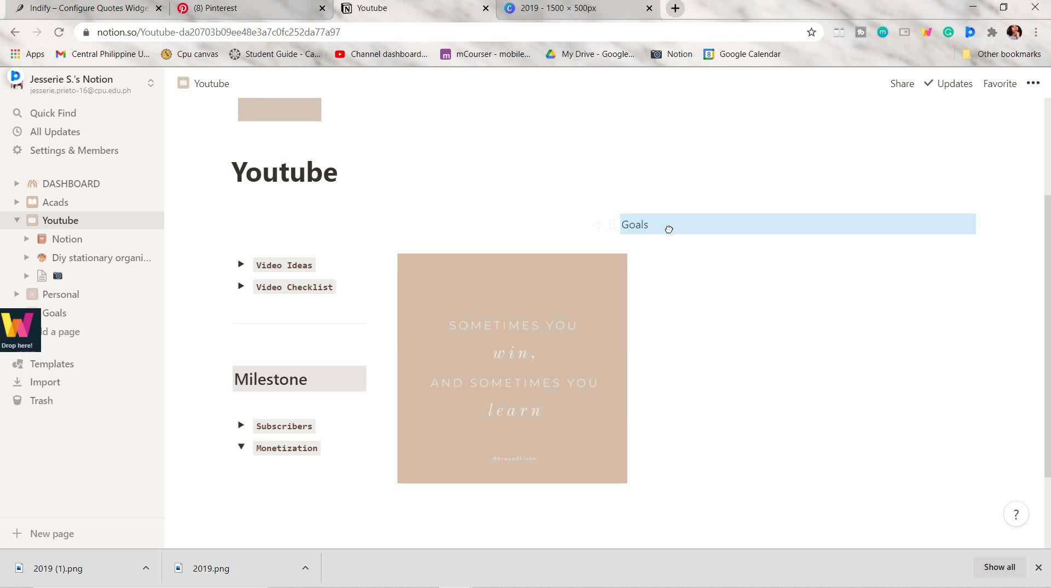
# Place the Goals text in its own column beside the quote image, adjust the column widths and turn it into a Heading 2
pyautogui.moveTo(1023, 302); pyautogui.dragTo(615, 263)
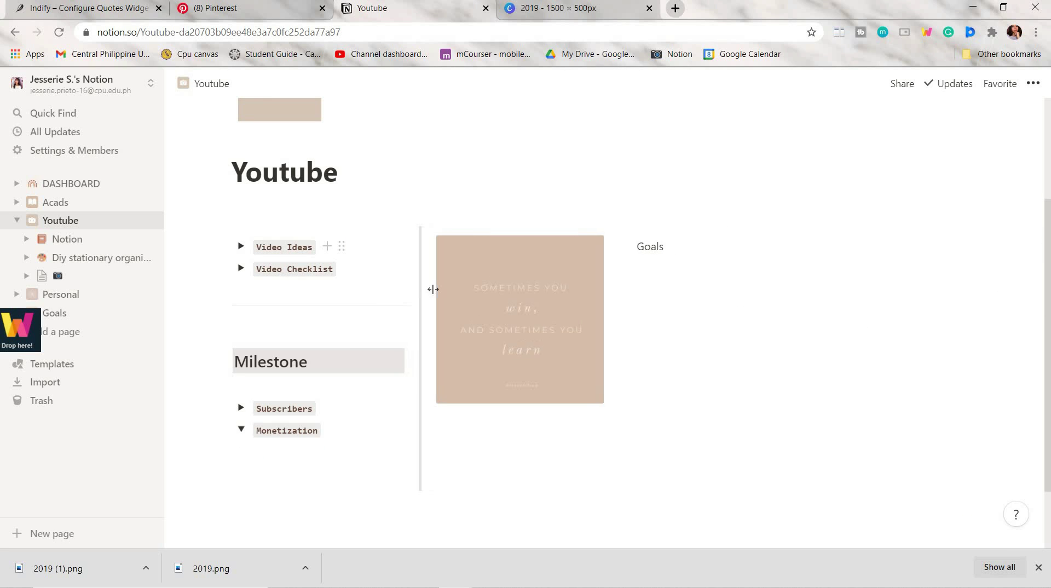
pyautogui.moveTo(671, 271); pyautogui.dragTo(748, 246)
pyautogui.click(714, 247)
pyautogui.write('h')
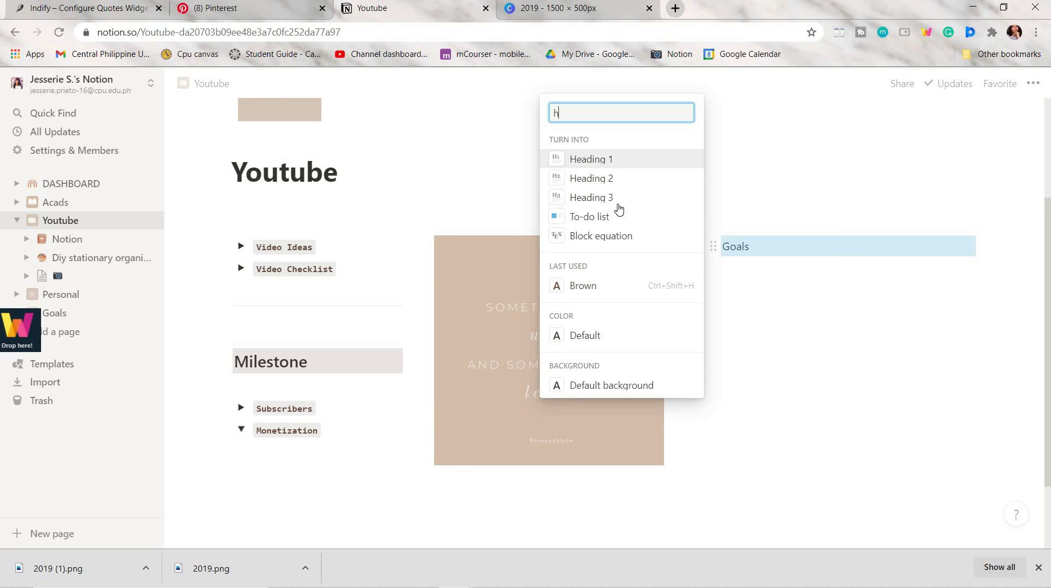
pyautogui.click(625, 178)
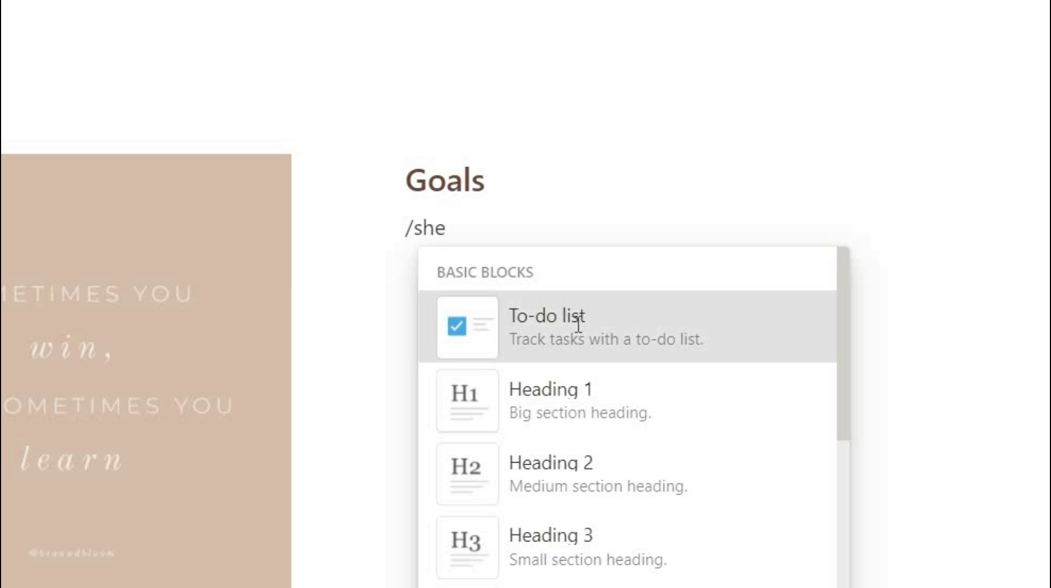
# Add a to-do list under the Goals heading and insert the line "For the month:" above it
pyautogui.click(578, 324)
pyautogui.click(526, 185)
pyautogui.press('Return')
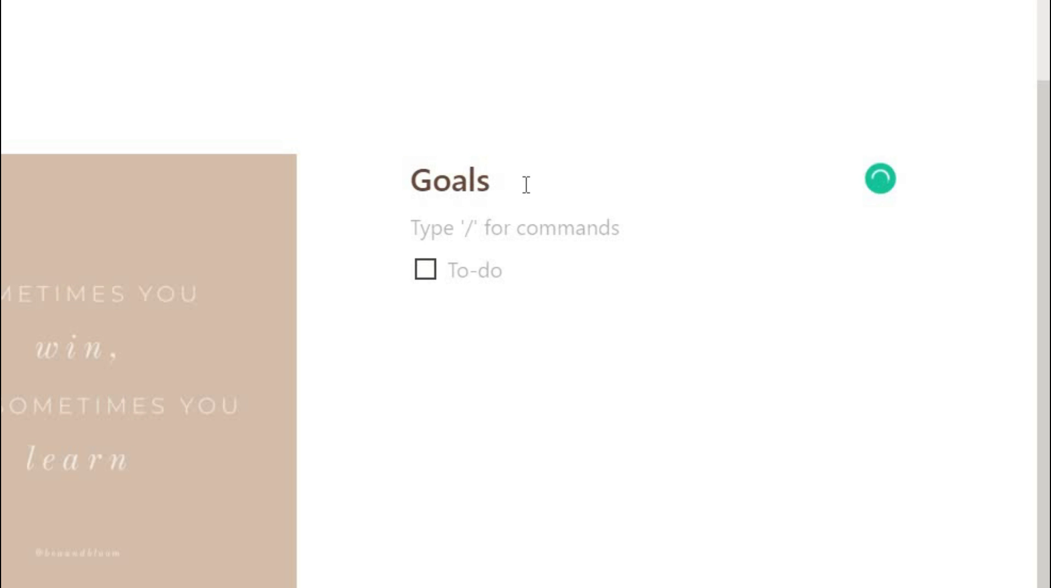
pyautogui.write('For the mo')
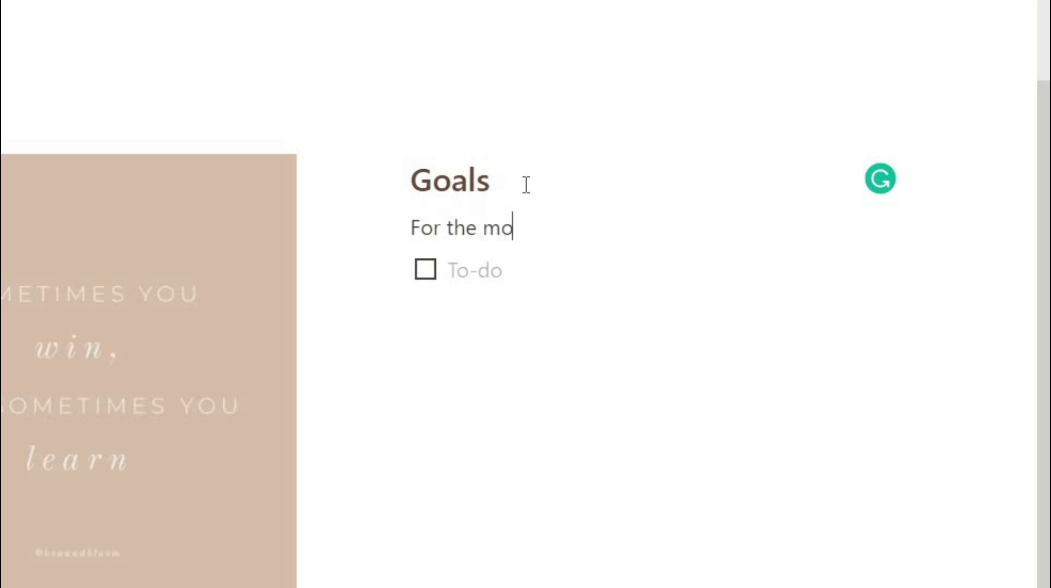
# Apply a brown background to the "For the month:" line
pyautogui.click(392, 228)
pyautogui.moveTo(159, 394)
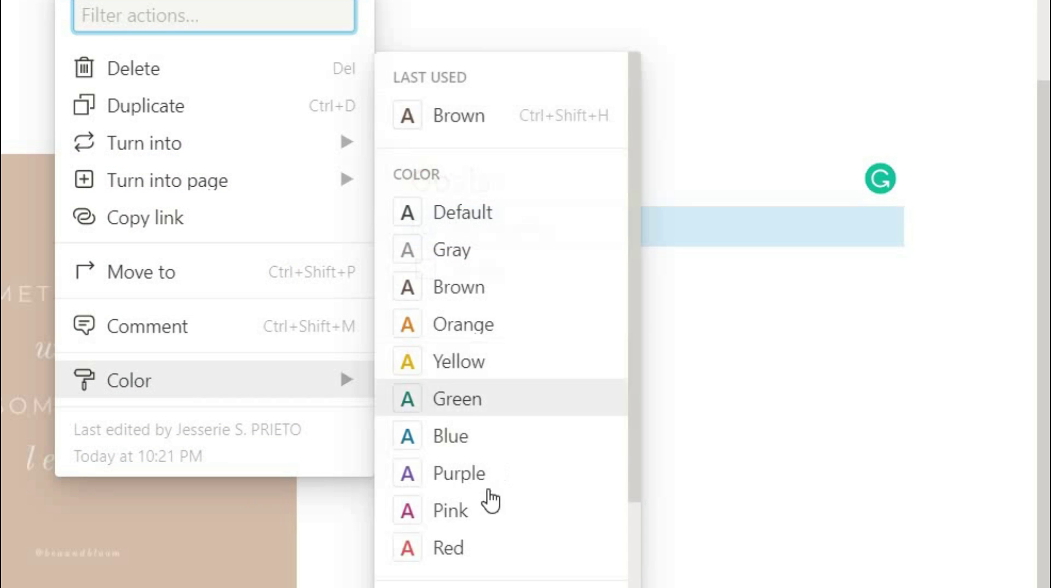
pyautogui.scroll(-5, 498, 469)
pyautogui.click(458, 408)
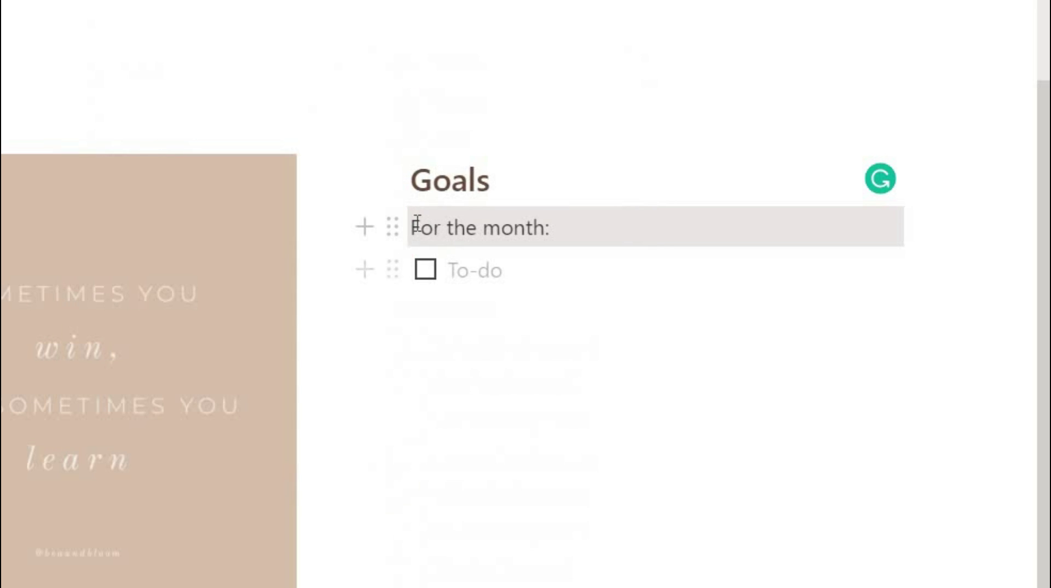
# Format the "For the month:" text as inline code and recolor it
pyautogui.tripleClick(594, 224)
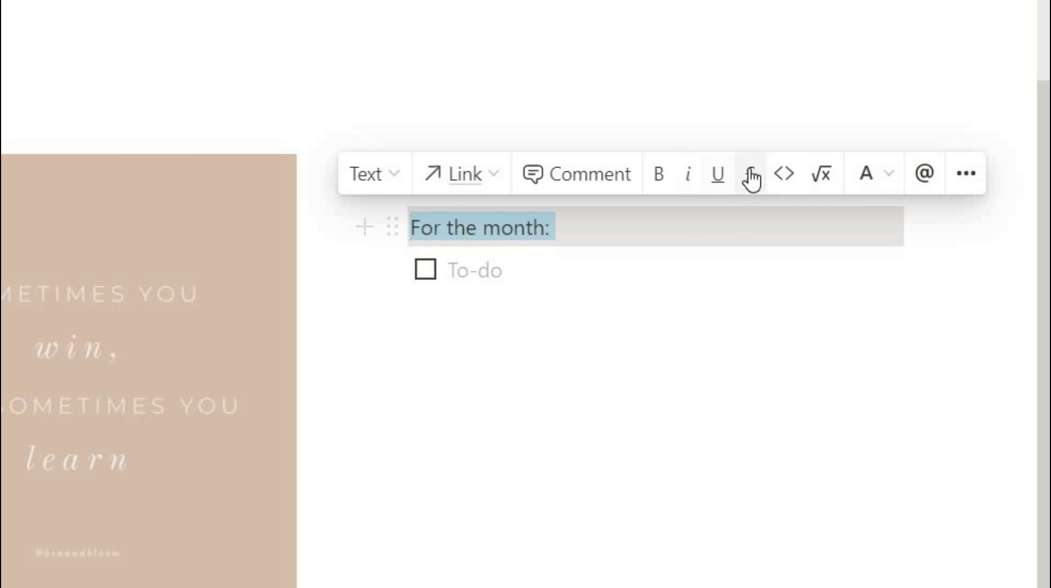
pyautogui.click(786, 174)
pyautogui.click(869, 174)
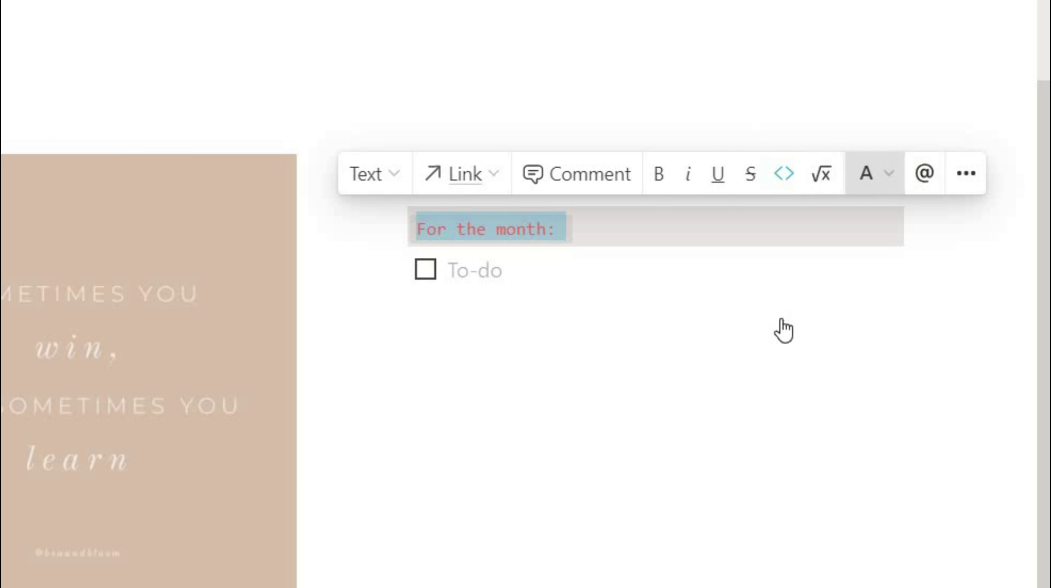
pyautogui.click(757, 328)
pyautogui.click(518, 268)
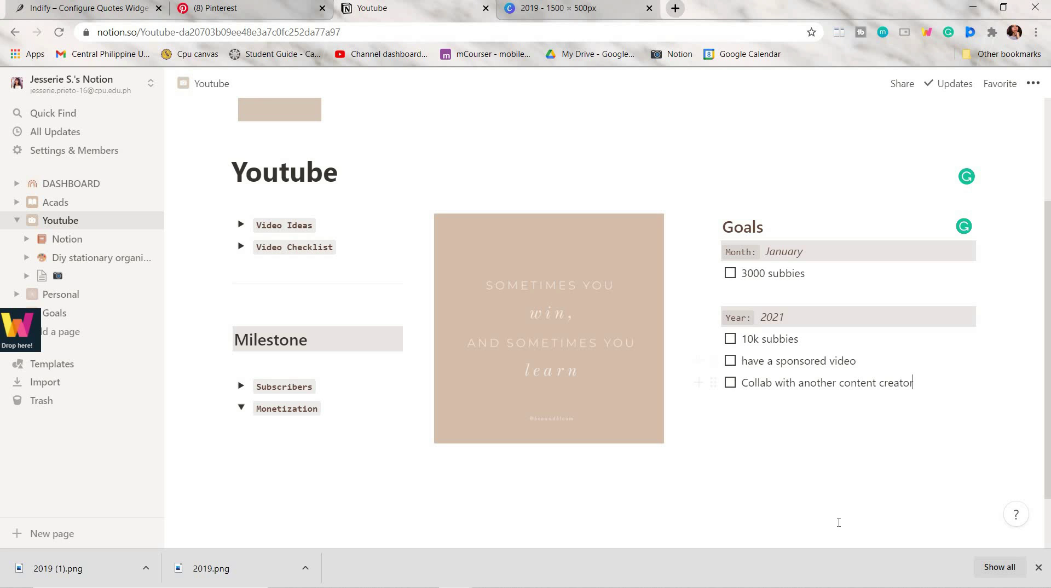
# Add a "Thoughts" heading below the quote image and start a block on the line beneath it
pyautogui.write('Thoug')
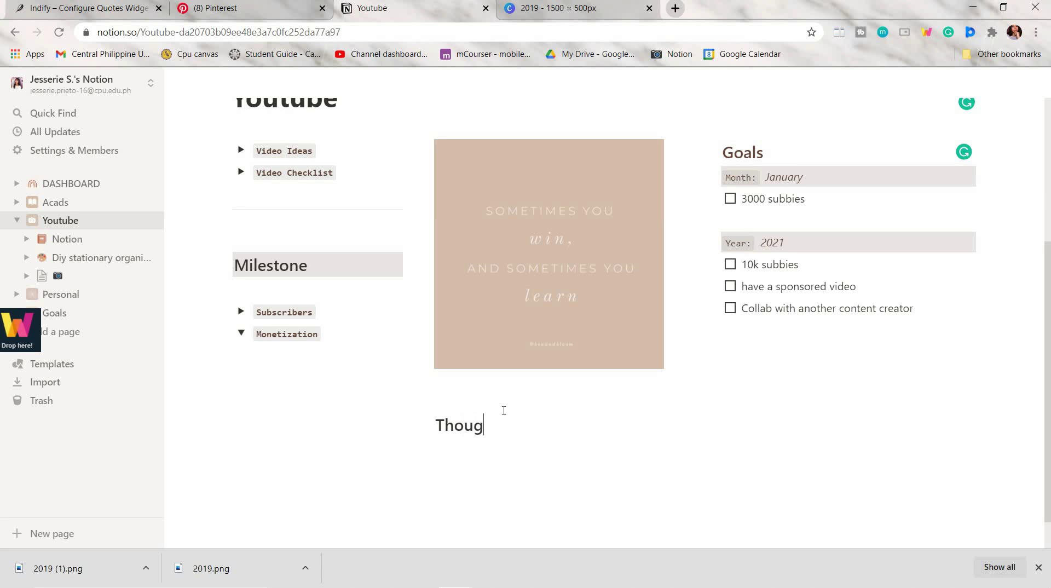
pyautogui.write('hts')
pyautogui.press('Return')
pyautogui.write('/')
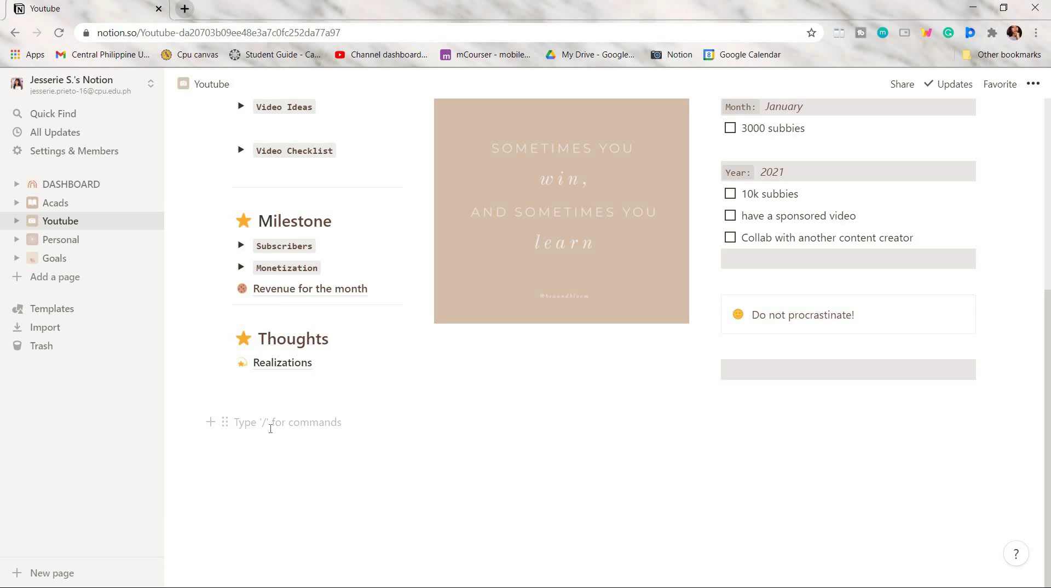
# Insert an inline calendar below the Thoughts section and add an "Upload video (notes)" entry on January 14
pyautogui.write('/calen')
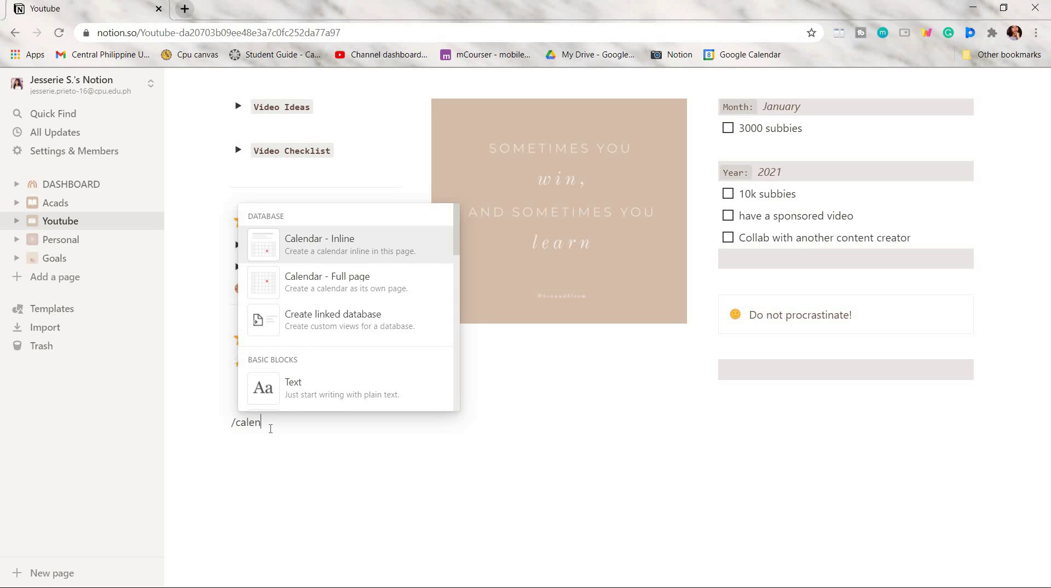
pyautogui.click(328, 235)
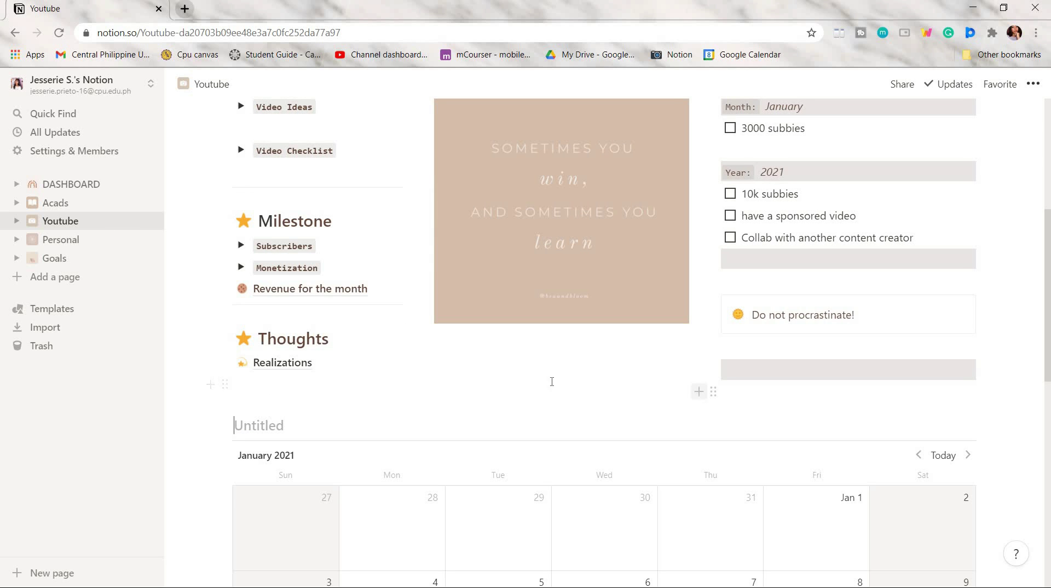
pyautogui.scroll(-6, 550, 389)
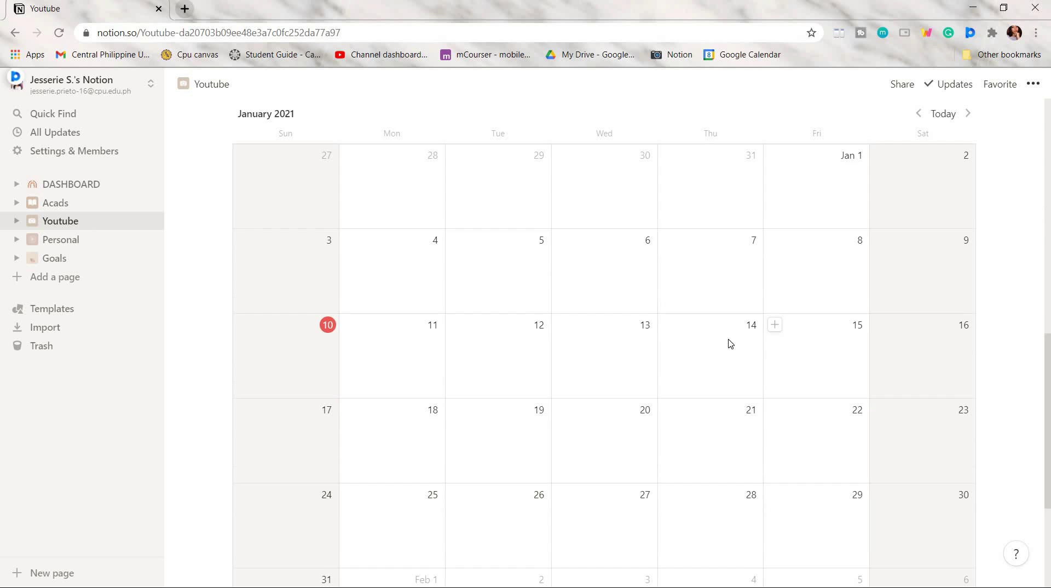
pyautogui.click(669, 327)
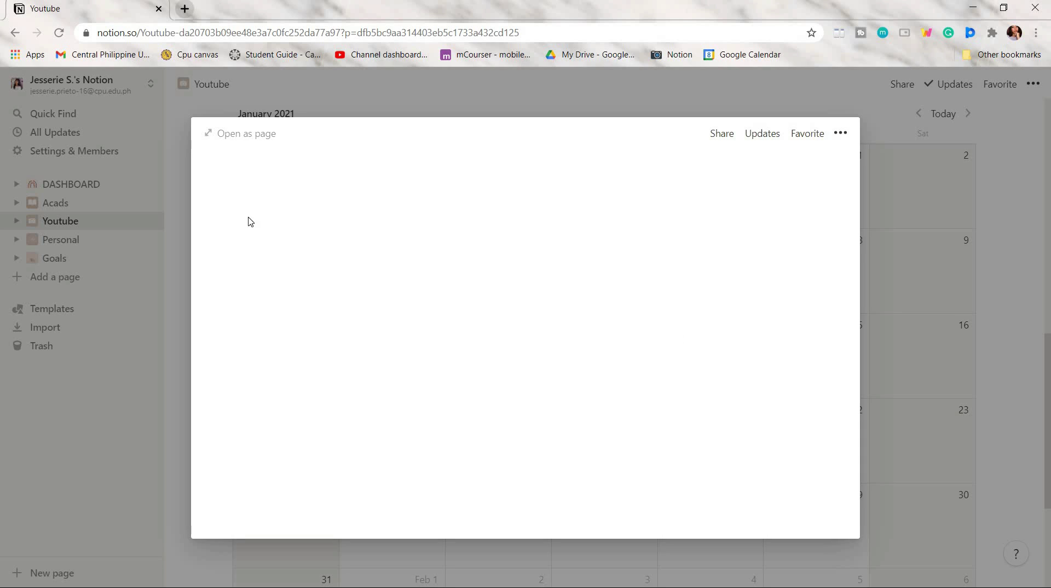
pyautogui.write('Upload video (notes)')
pyautogui.press('Escape')
# Add a "Film and edit" calendar entry from January 10 to January 13, 2021 with the Ongoing tag
pyautogui.click(246, 327)
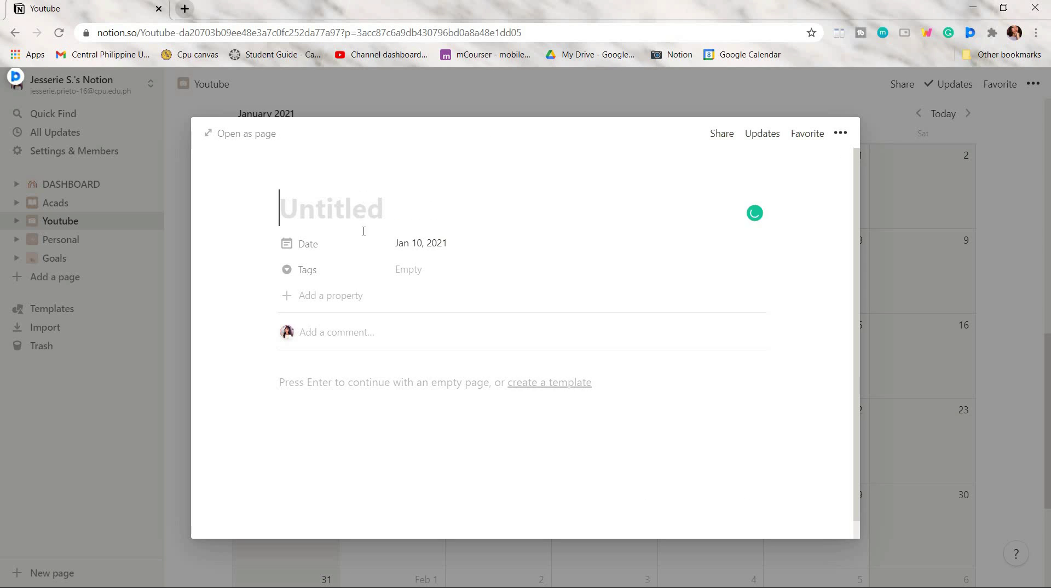
pyautogui.click(419, 243)
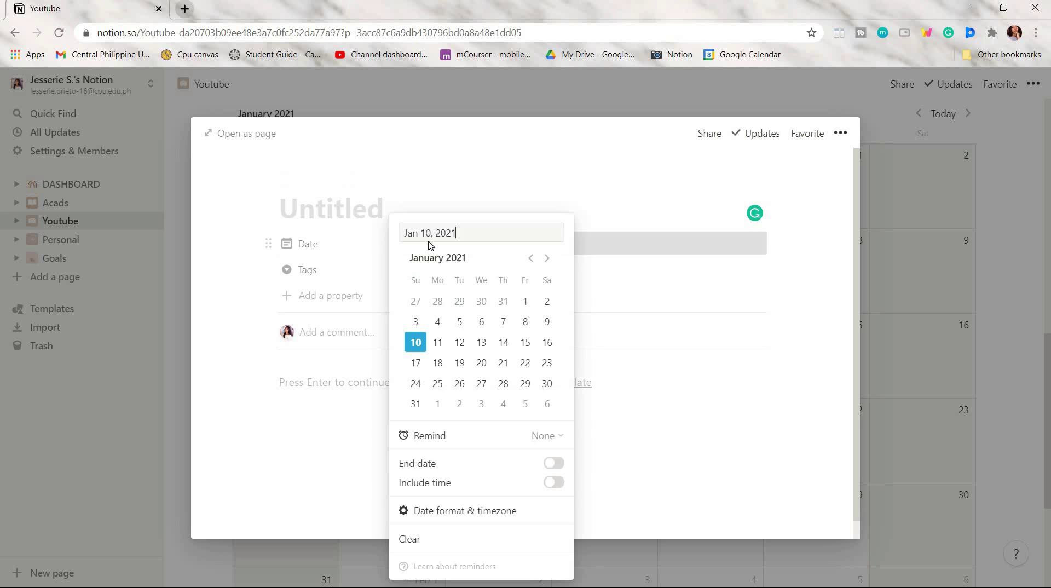
pyautogui.click(556, 464)
pyautogui.click(483, 342)
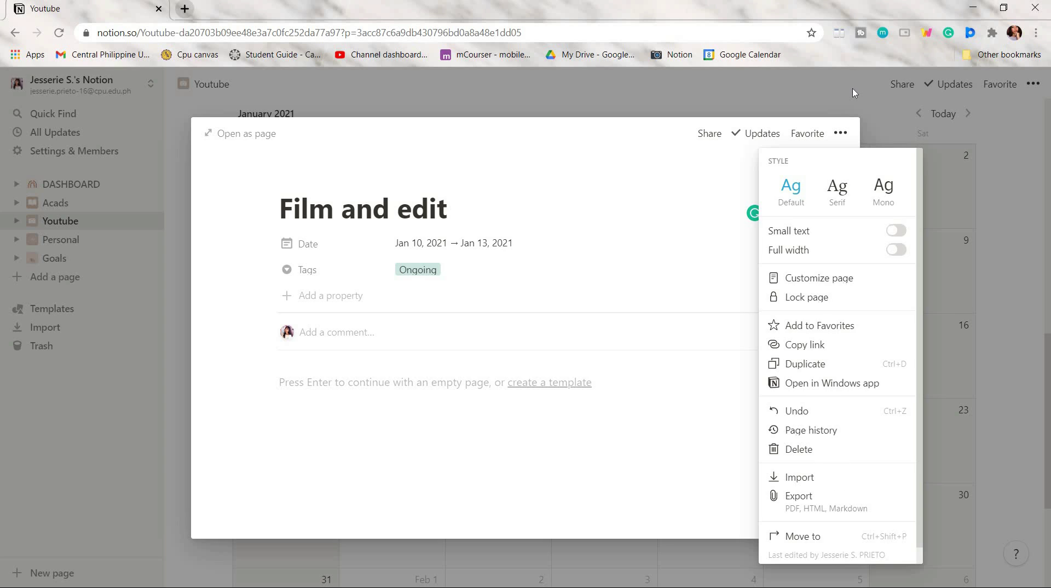
pyautogui.press('Escape')
pyautogui.press('Escape')
# Apply a background color to the empty line below the Realizations page
pyautogui.rightClick(392, 352)
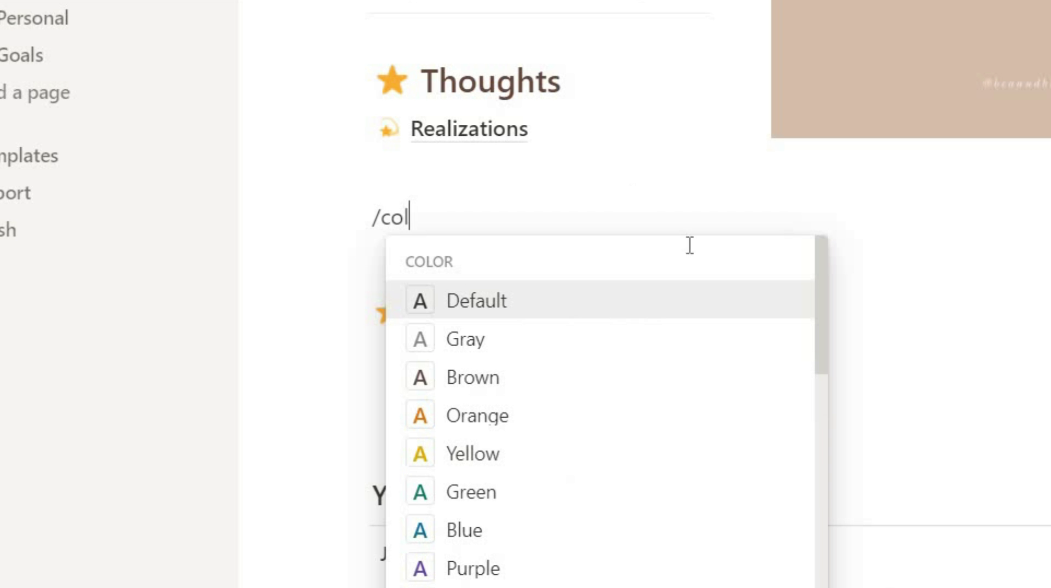
pyautogui.scroll(-5, 699, 403)
pyautogui.press('Return')
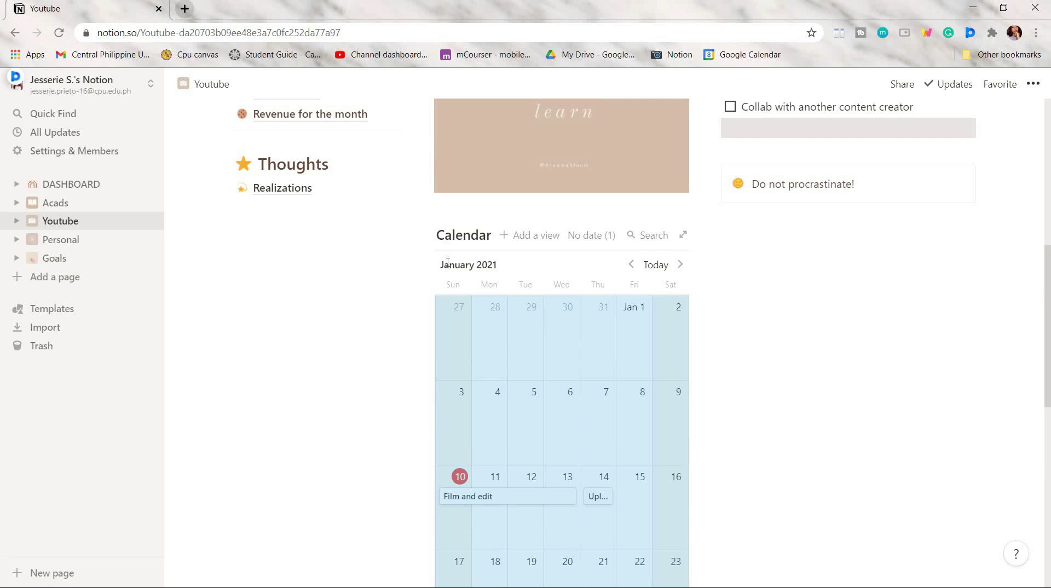
# Insert a toggle list above the Calendar database and move the calendar inside it
pyautogui.click(445, 212)
pyautogui.write('/too')
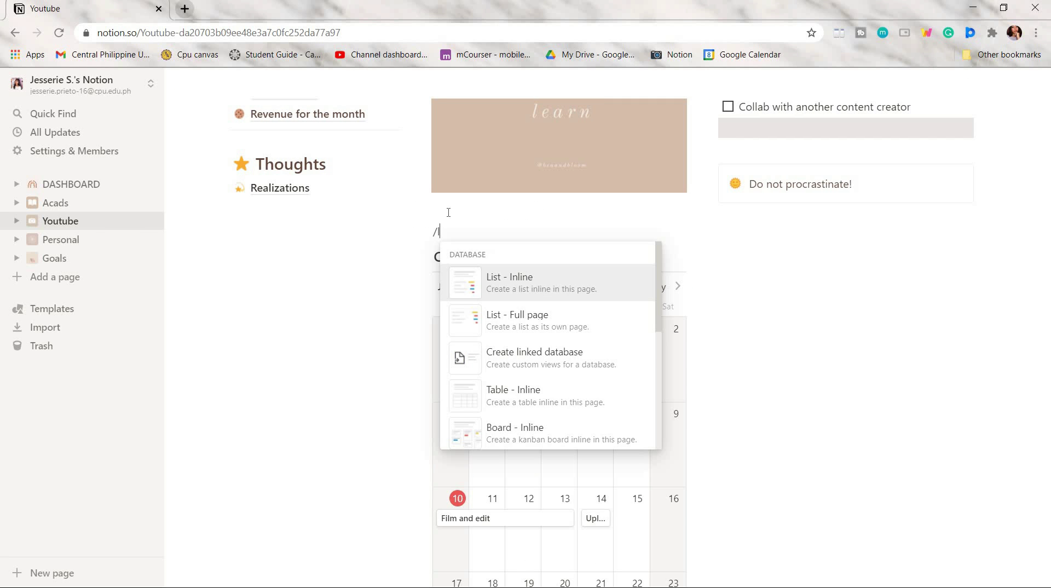
pyautogui.press('Down')
pyautogui.press('Return')
pyautogui.moveTo(754, 241); pyautogui.dragTo(438, 247)
pyautogui.click(442, 231)
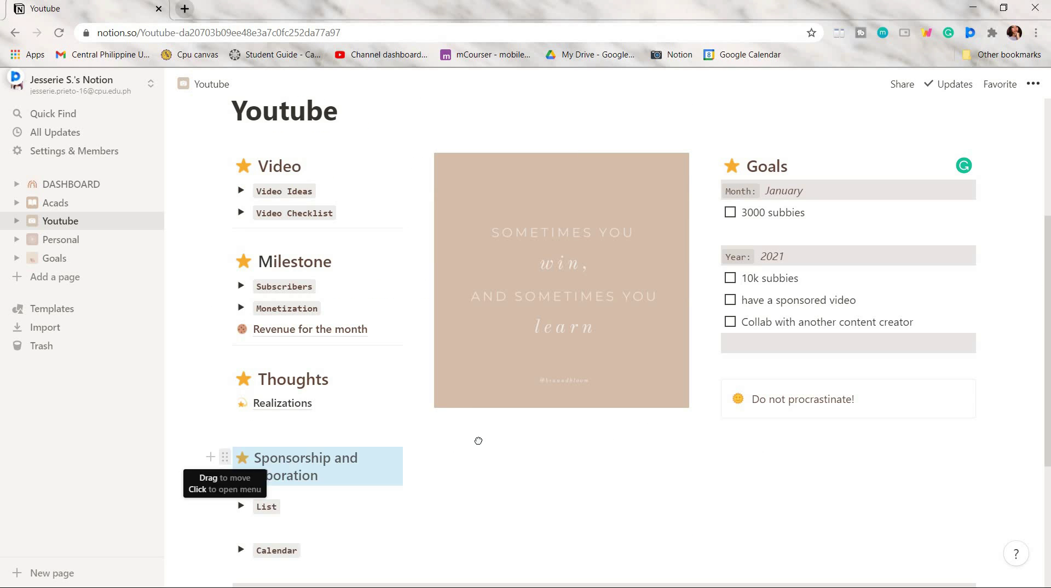
# Move the Sponsorship and Collaboration heading and its List toggle below the quote image, deleting the spare empty line
pyautogui.moveTo(213, 455); pyautogui.dragTo(438, 455)
pyautogui.moveTo(216, 486); pyautogui.dragTo(447, 296)
pyautogui.click(446, 296)
pyautogui.press('BackSpace')
# Move the Calendar toggle into the Goals column, below the "Do not procrastinate!" callout
pyautogui.click(240, 373)
pyautogui.click(240, 373)
pyautogui.moveTo(223, 416); pyautogui.dragTo(272, 386)
pyautogui.click(335, 373)
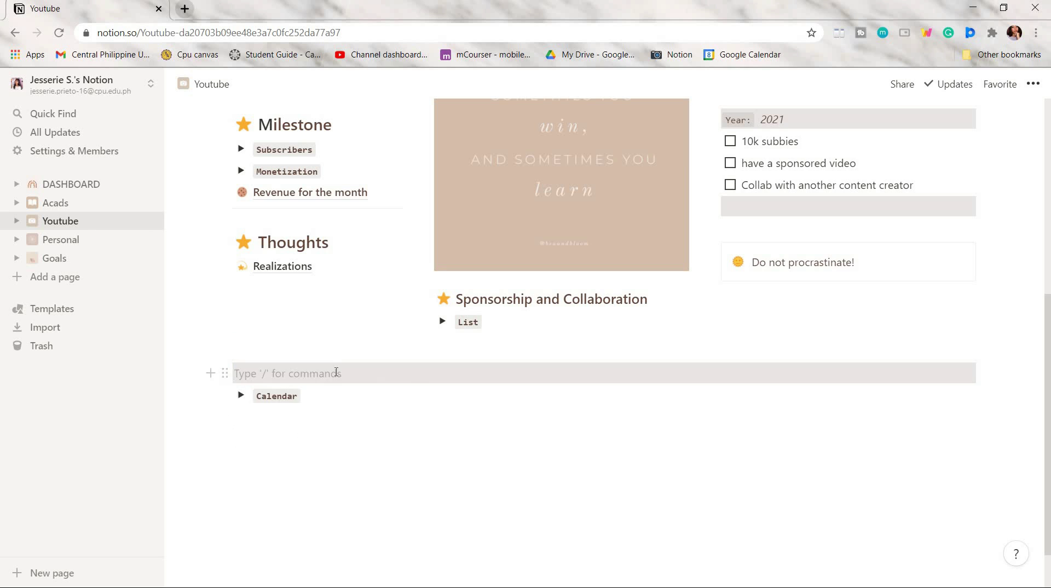
pyautogui.press('BackSpace')
pyautogui.scroll(1, 376, 391)
pyautogui.moveTo(224, 464); pyautogui.dragTo(772, 301)
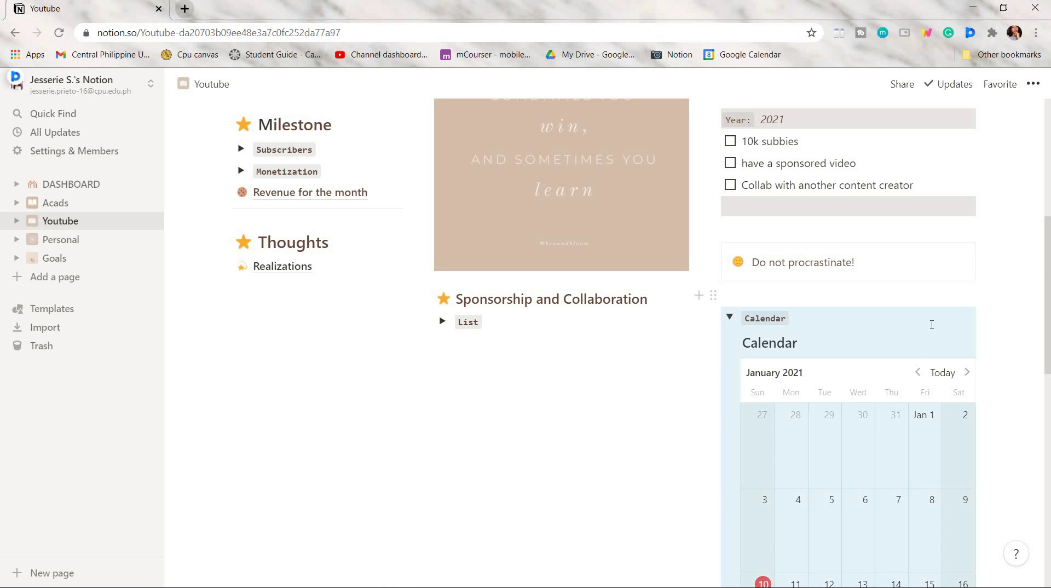
pyautogui.scroll(-7, 1015, 357)
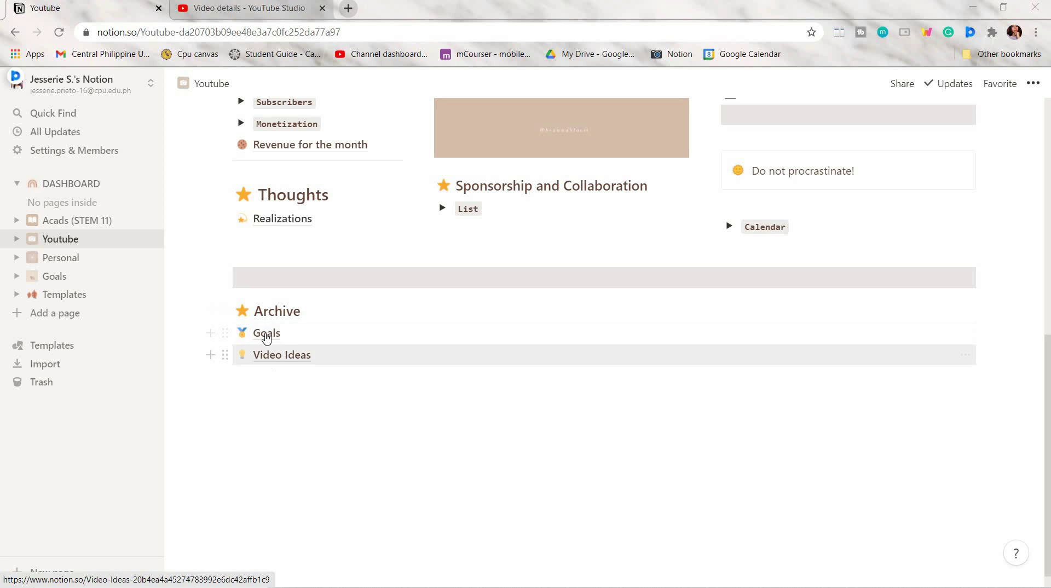
# Open the Title video page and insert the "You don't have to be the best, just keep doing your best_" image below Tags
pyautogui.click(270, 340)
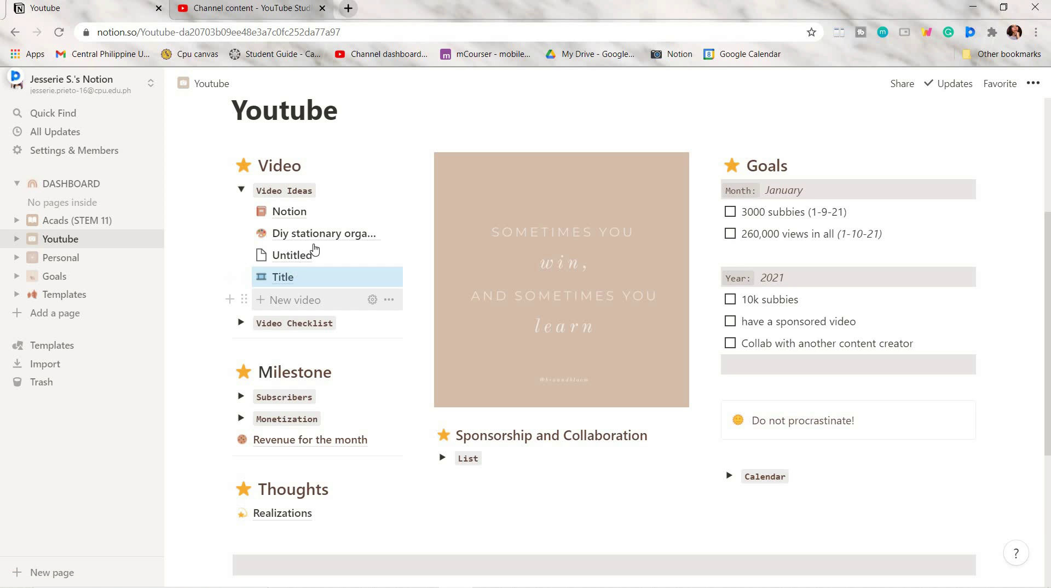
pyautogui.click(350, 274)
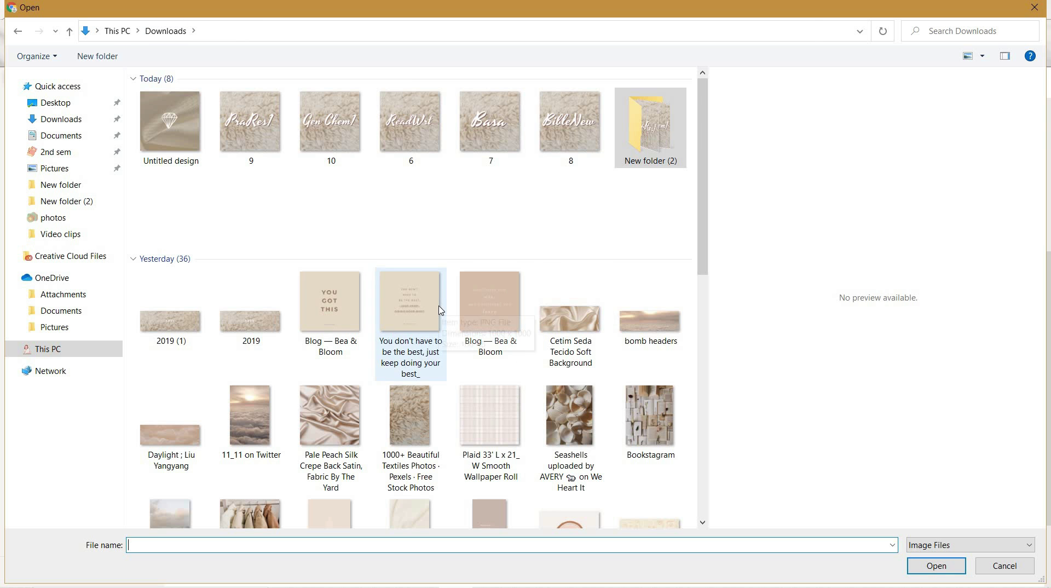
pyautogui.doubleClick(413, 329)
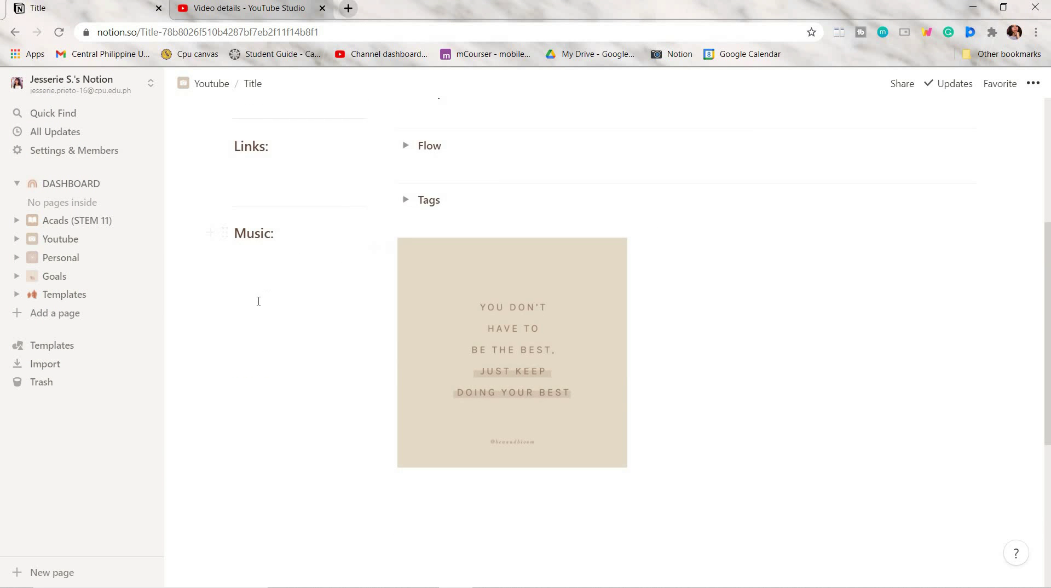
pyautogui.click(265, 280)
pyautogui.scroll(4, 307, 288)
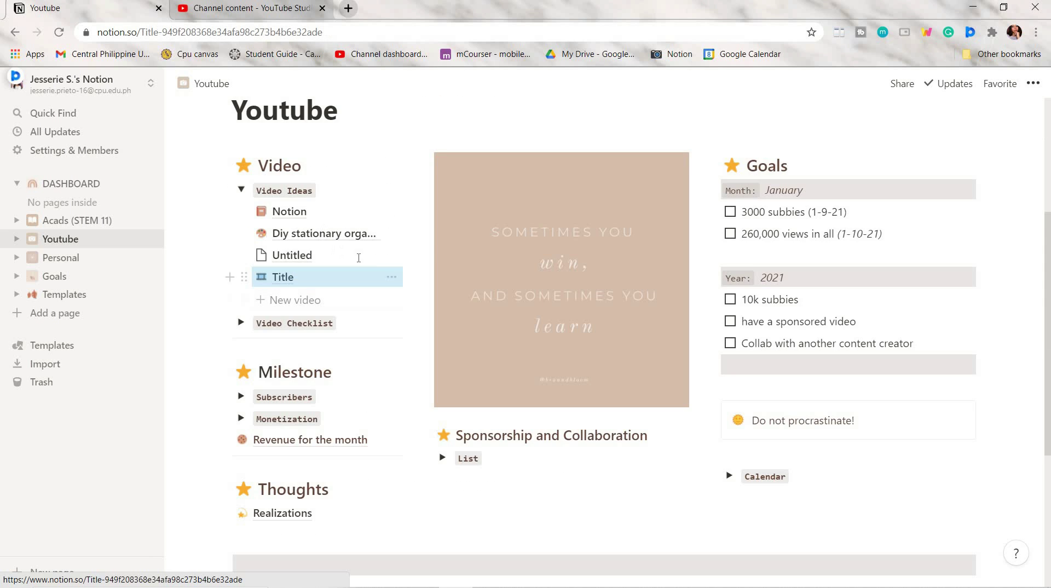
# Open the Title page under Video Ideas and review its layout from the checklist to the quote image
pyautogui.click(280, 277)
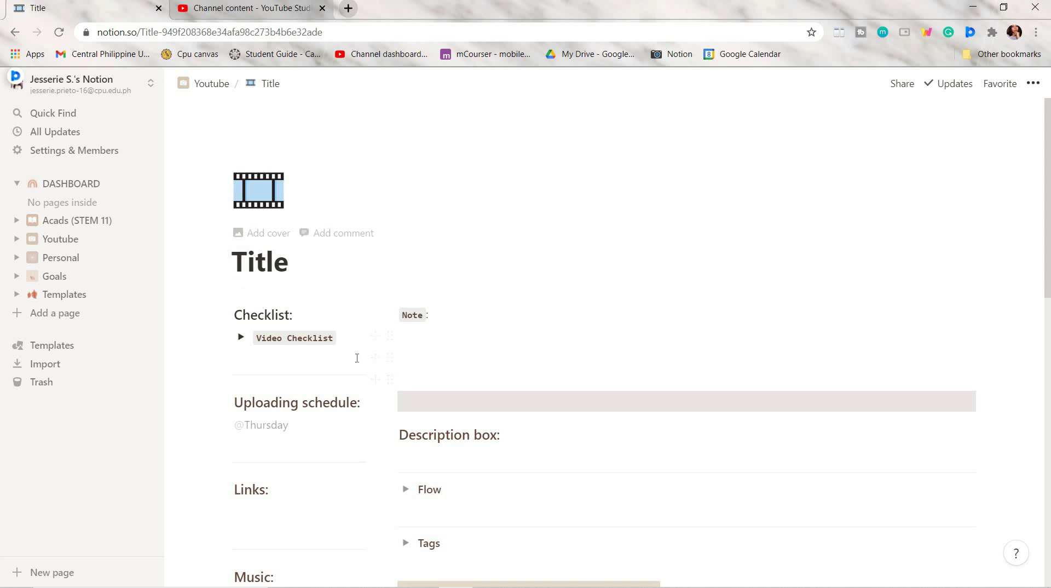
pyautogui.scroll(-1, 640, 405)
pyautogui.scroll(-5, 645, 460)
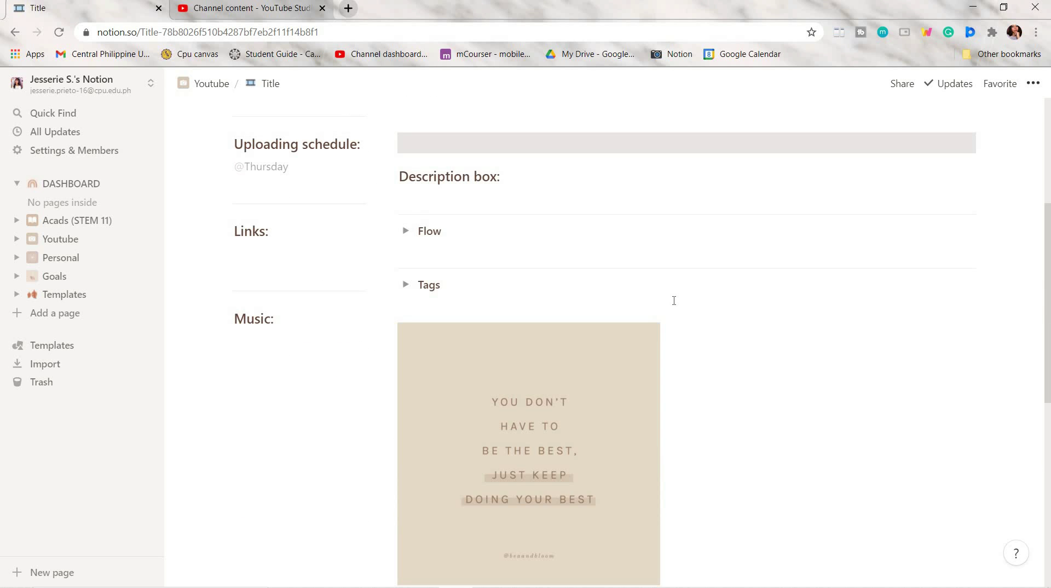
pyautogui.scroll(3, 674, 301)
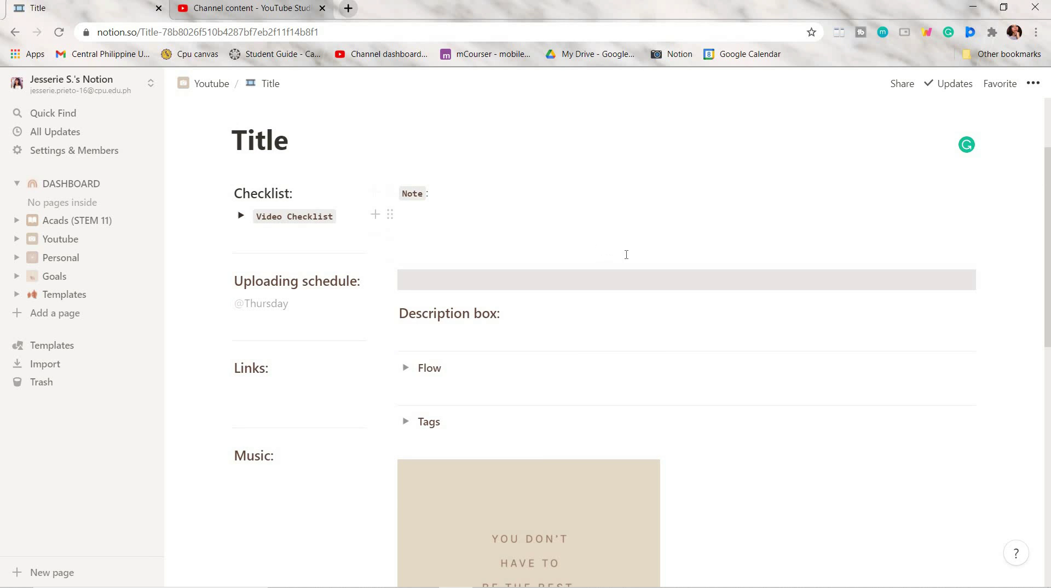
pyautogui.scroll(1, 624, 197)
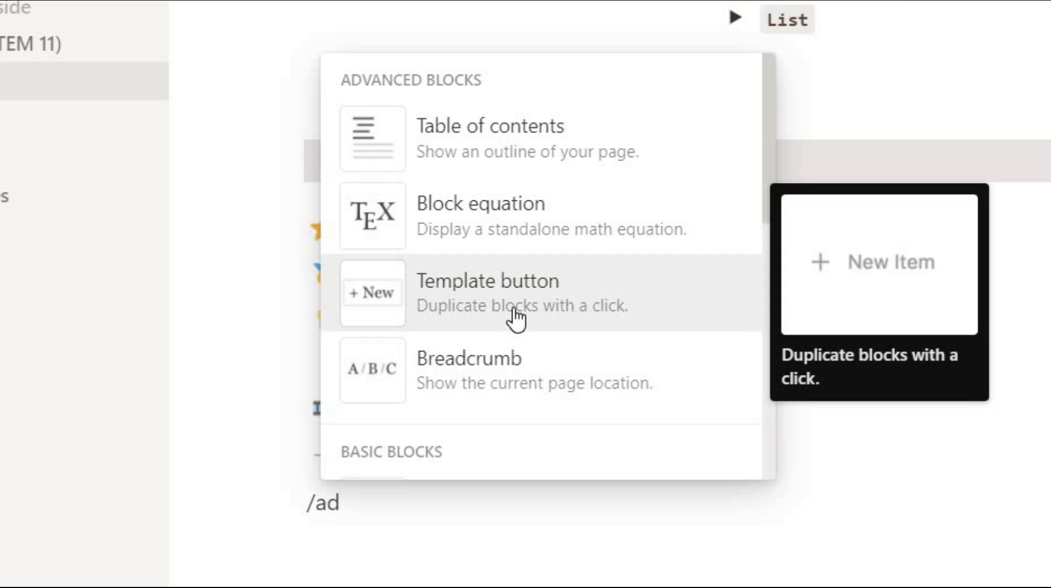
# Insert a template button called New video below Youtube checklist and delete the default to-do from its template
pyautogui.click(515, 318)
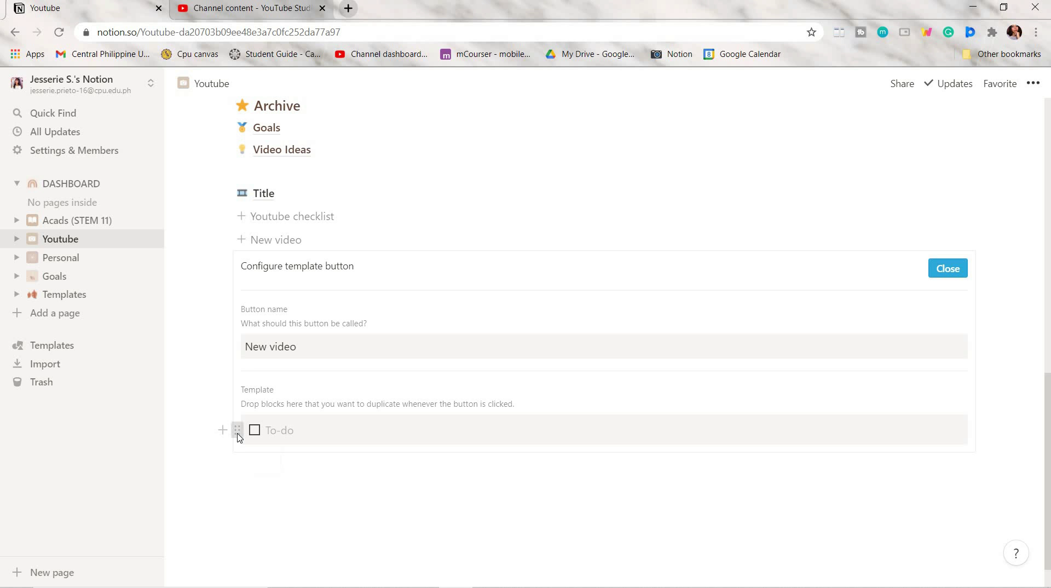
pyautogui.click(238, 429)
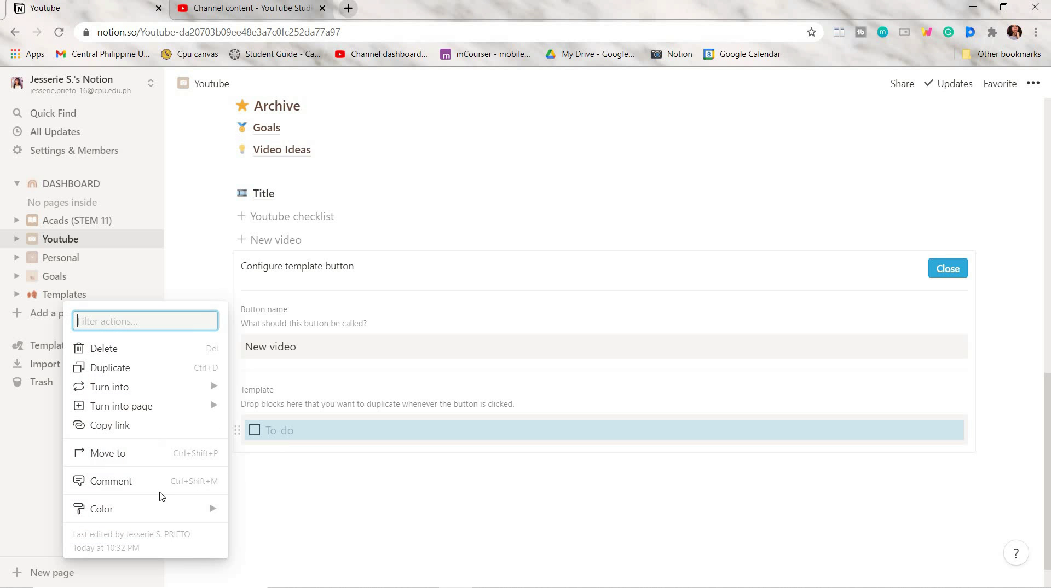
pyautogui.click(105, 349)
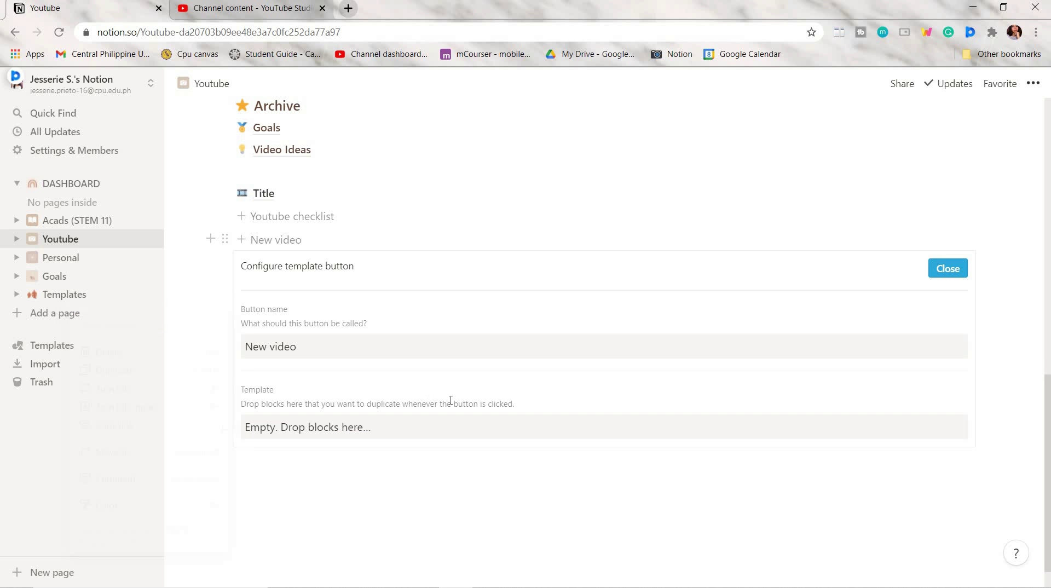
# Place the Title page in the New video button's template and close the button's configuration
pyautogui.moveTo(424, 404); pyautogui.dragTo(496, 411)
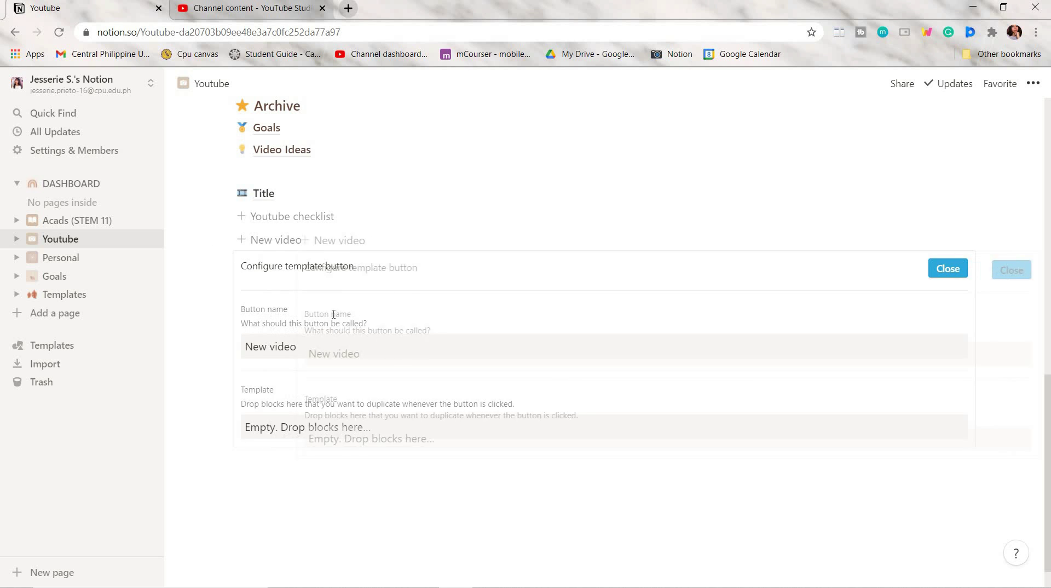
pyautogui.moveTo(226, 188); pyautogui.dragTo(278, 424)
pyautogui.click(398, 470)
pyautogui.click(224, 512)
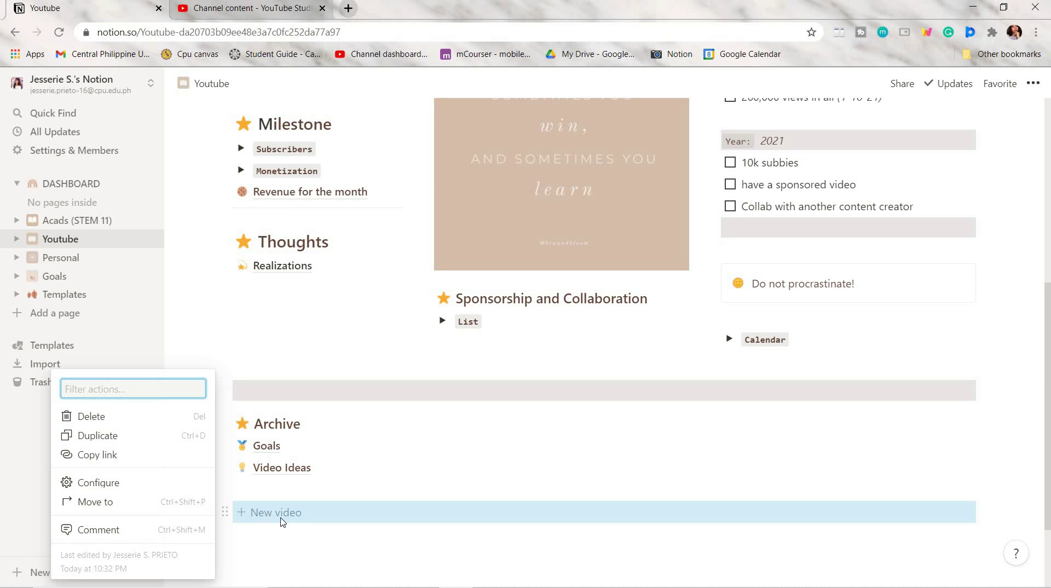
pyautogui.press('Escape')
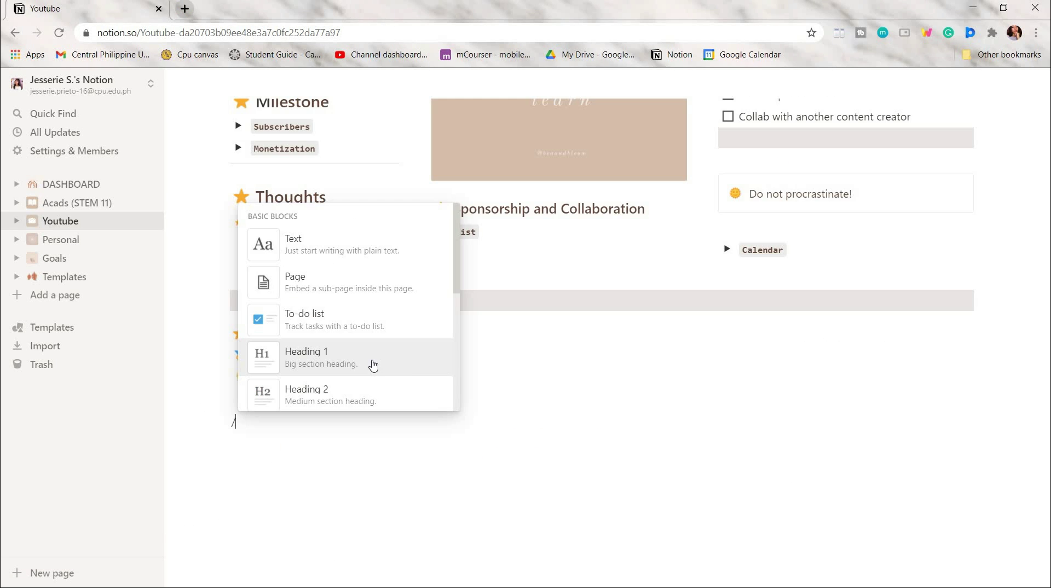
# Insert an inline list database named Videos below the Archive links
pyautogui.write('database')
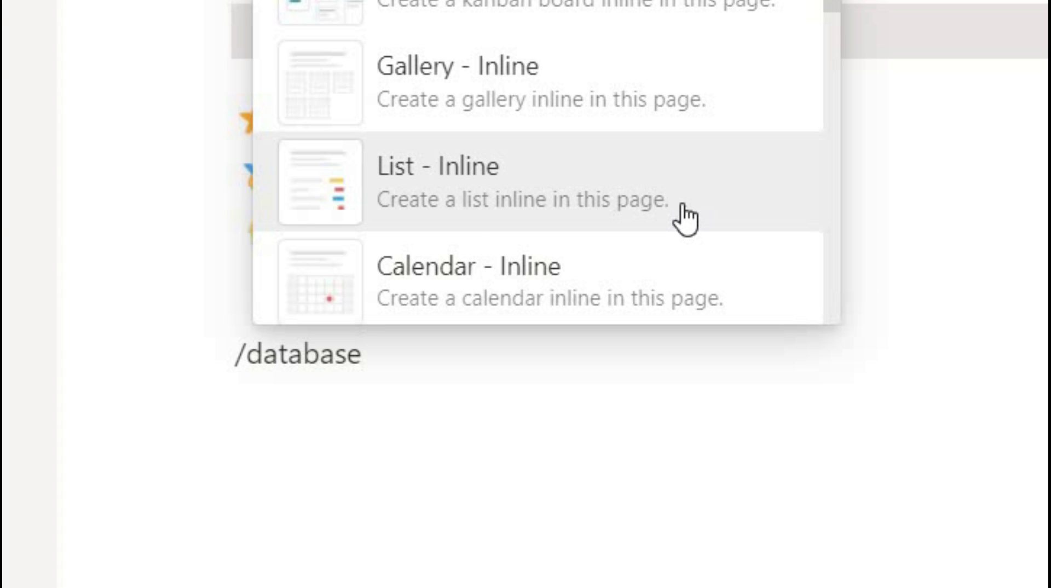
pyautogui.click(686, 219)
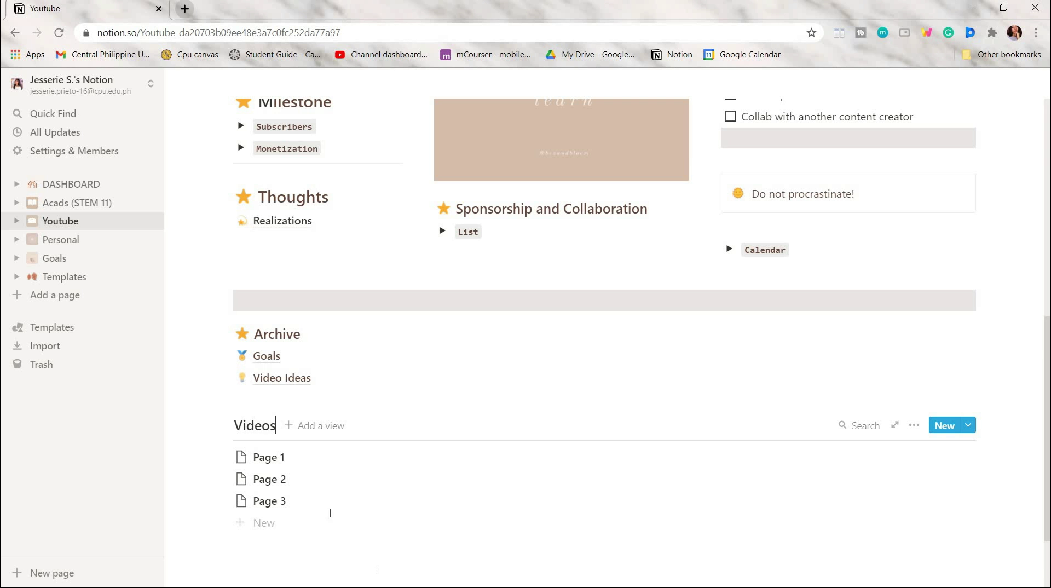
pyautogui.scroll(-1, 330, 513)
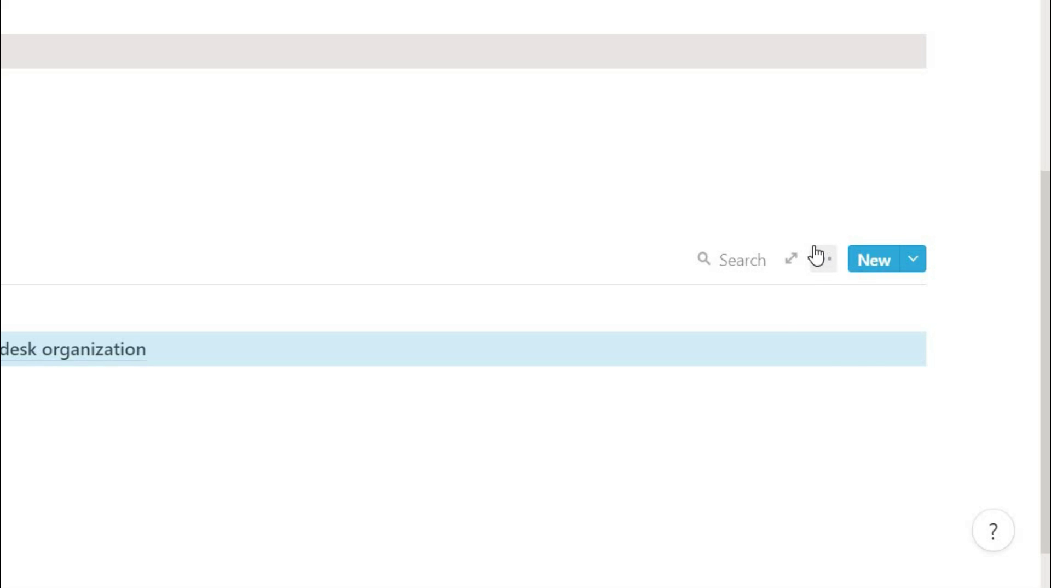
# Add a property named Status to the Videos database
pyautogui.click(815, 255)
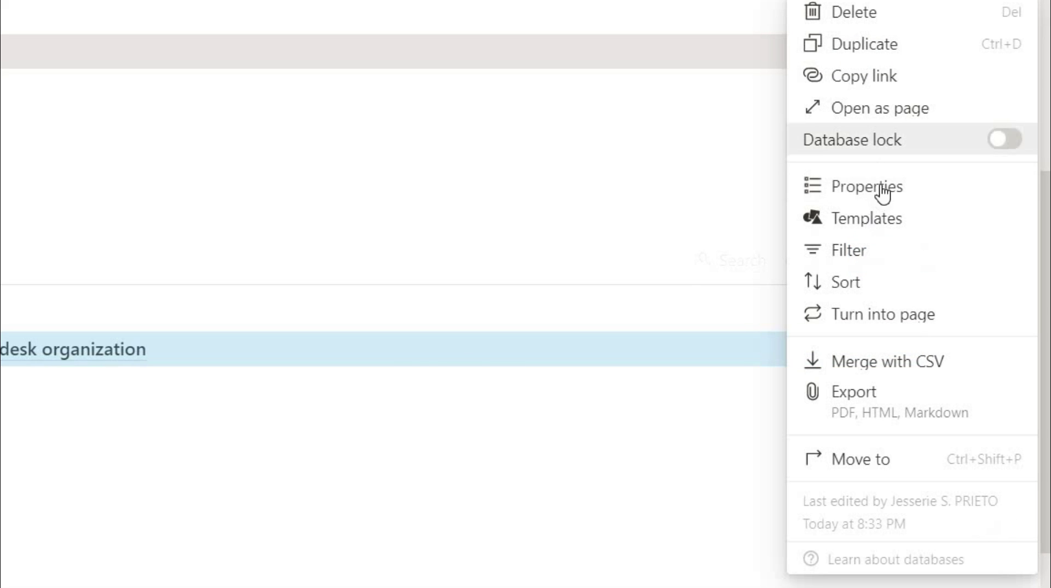
pyautogui.click(880, 187)
pyautogui.click(499, 489)
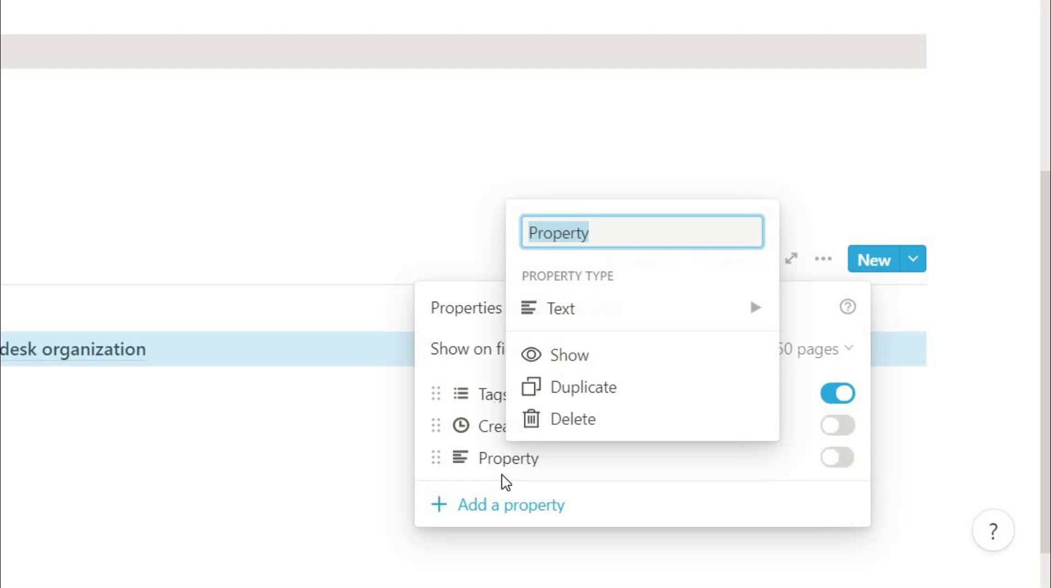
pyautogui.write('Status')
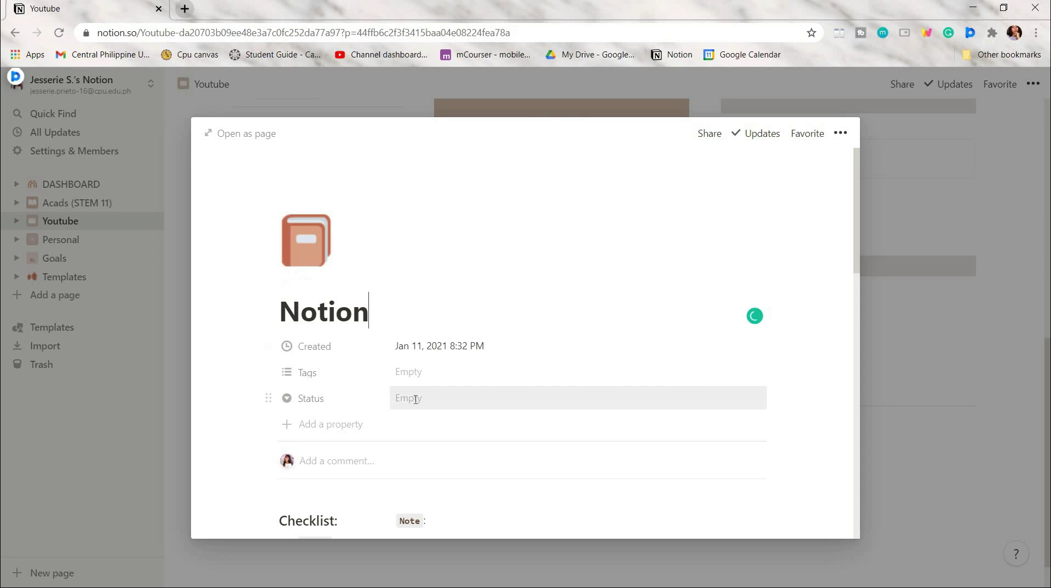
# On the Notion video page, create Status options including Done and On going, and add a Collab/ Partnership property
pyautogui.click(417, 402)
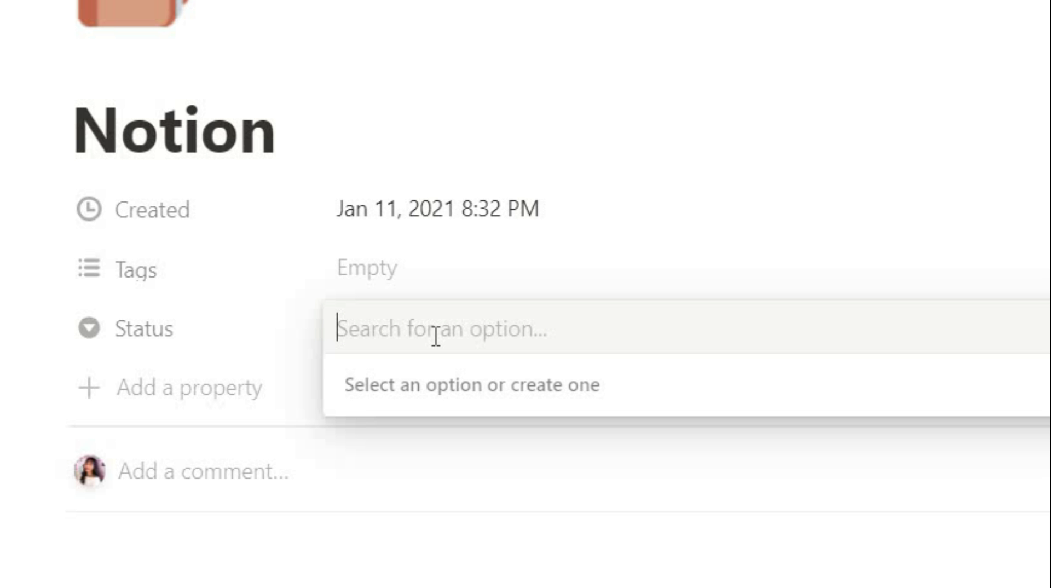
pyautogui.write('To pan')
pyautogui.write('On holf')
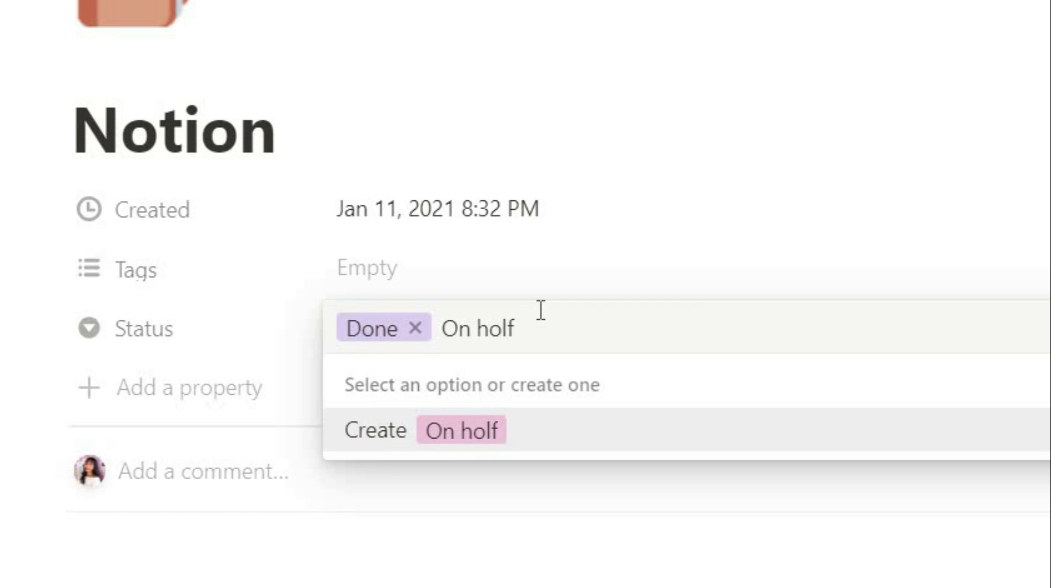
pyautogui.write('Collab/ Partnership')
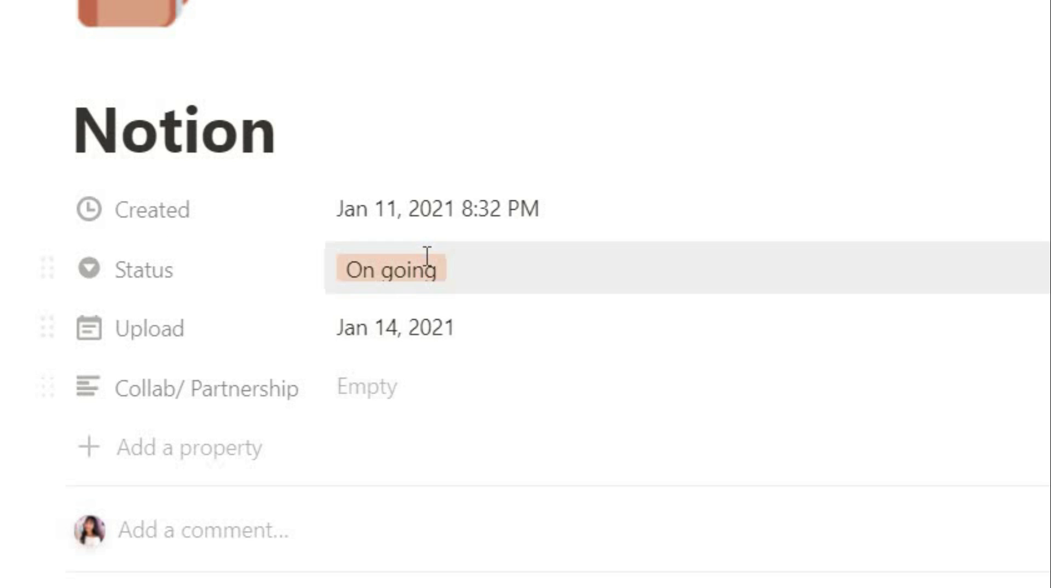
pyautogui.click(427, 258)
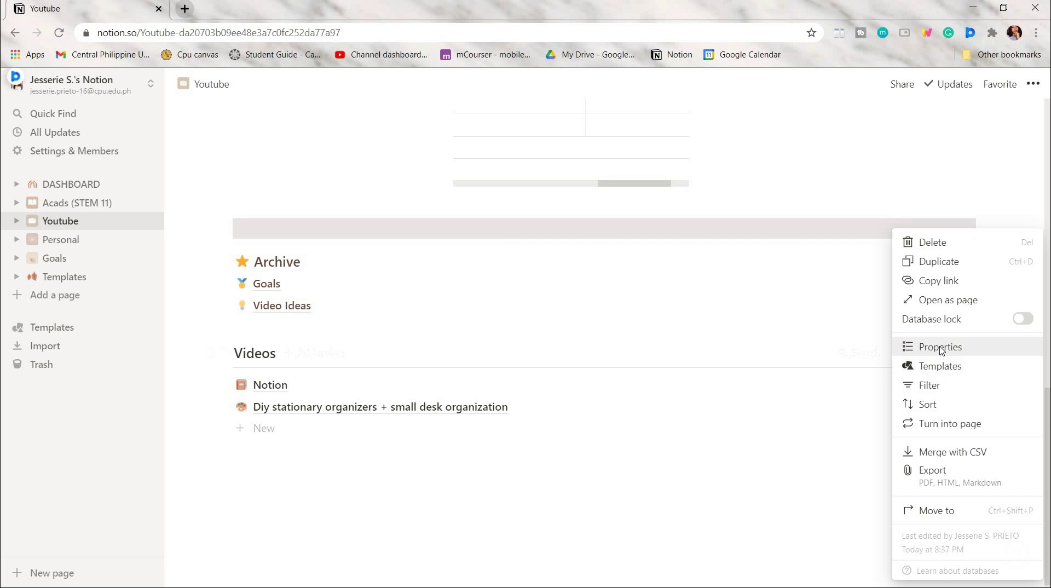
# Show the Status and Upload properties in the Videos list view
pyautogui.click(913, 346)
pyautogui.click(922, 453)
pyautogui.click(922, 490)
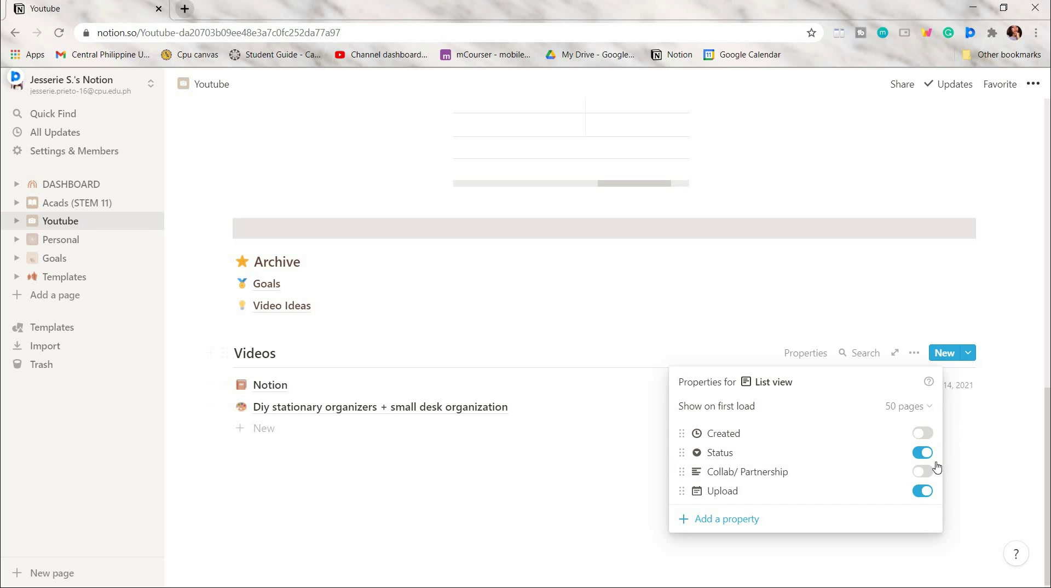
pyautogui.click(958, 318)
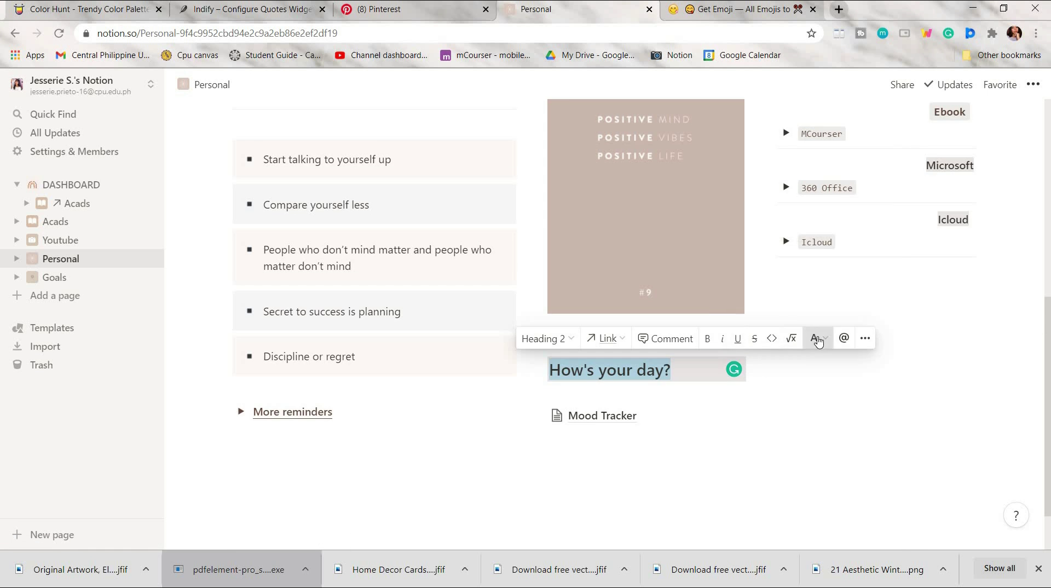
# On the Personal page, color the "How's your day?" heading text brown and give the Mood Tracker page an animal emoji icon
pyautogui.click(816, 338)
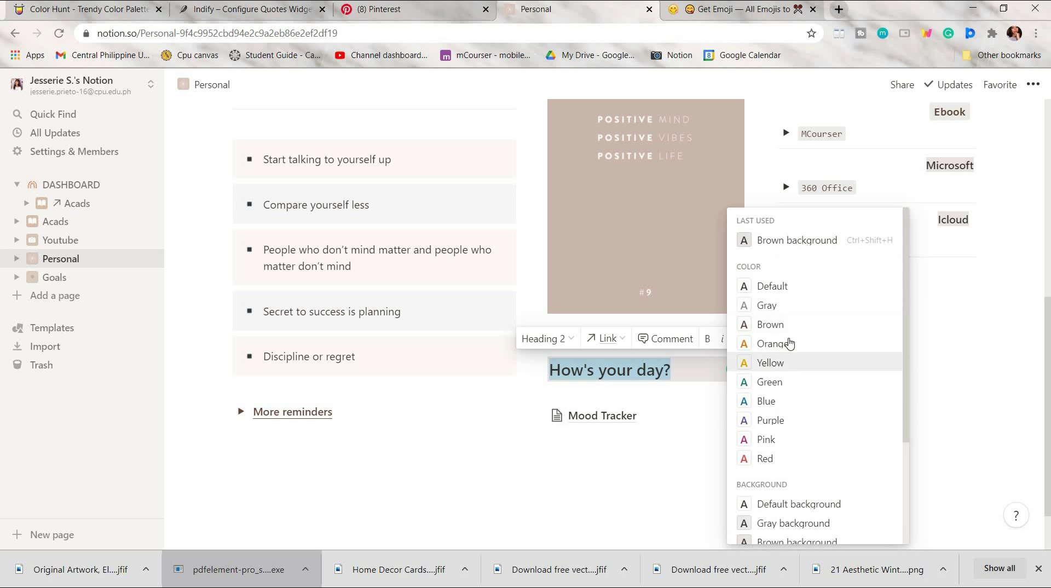
pyautogui.click(630, 479)
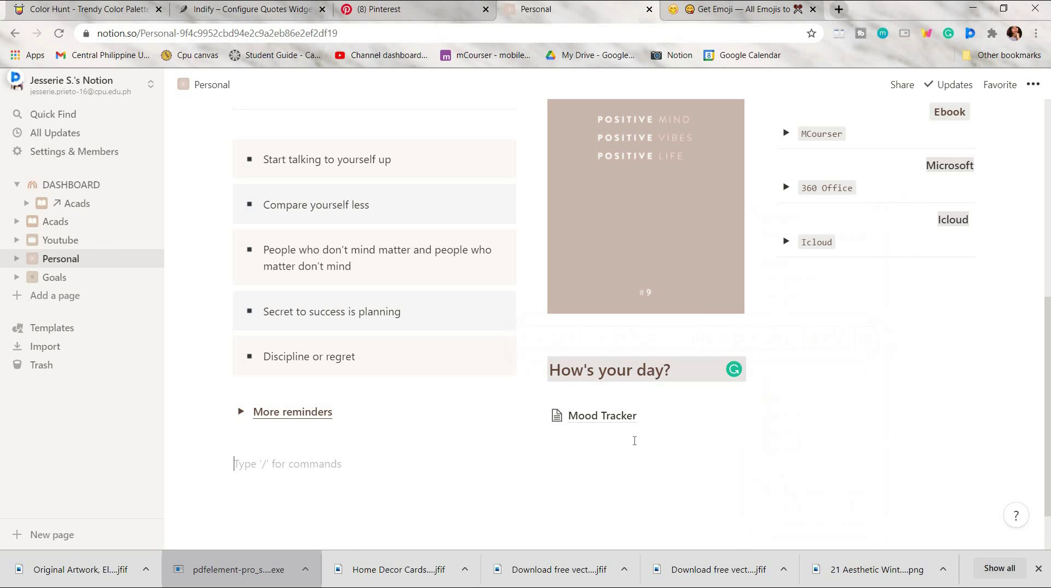
pyautogui.click(558, 416)
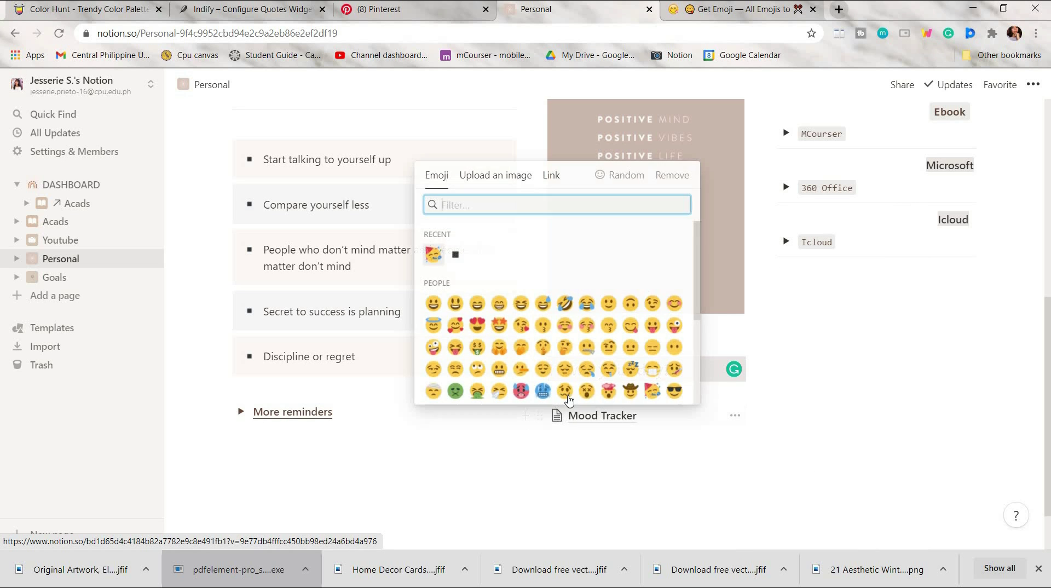
pyautogui.scroll(-5, 613, 285)
pyautogui.scroll(4, 628, 352)
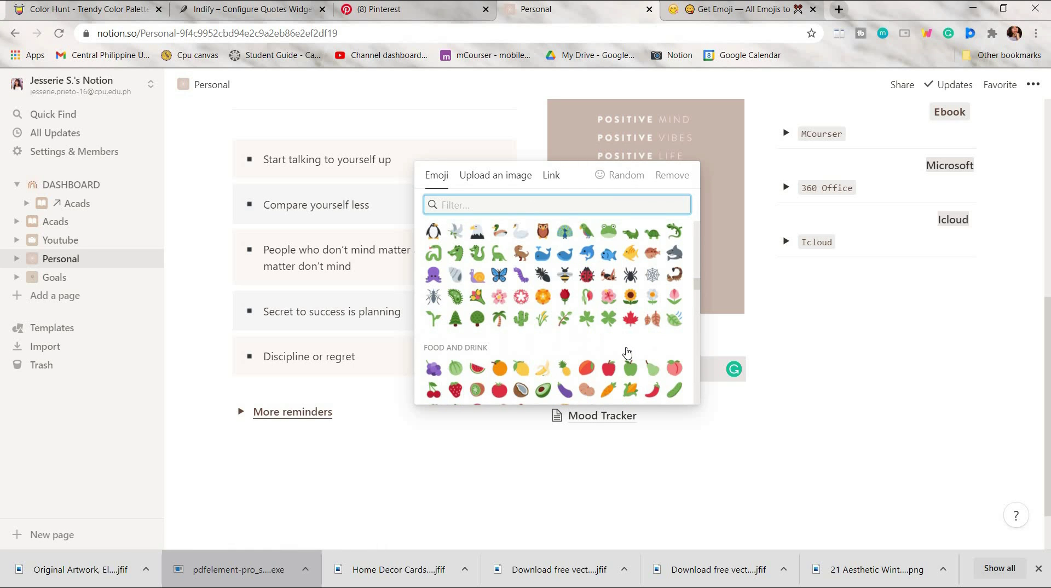
pyautogui.click(631, 234)
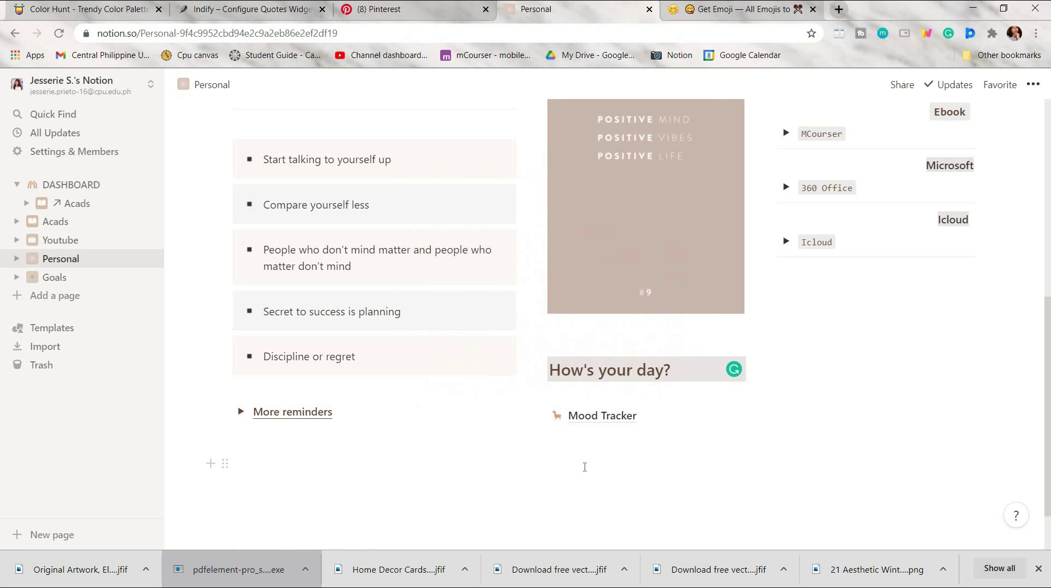
# Add a sub-page named Brain Dump below Mood Tracker and give it the brain emoji icon
pyautogui.click(634, 439)
pyautogui.write('/p')
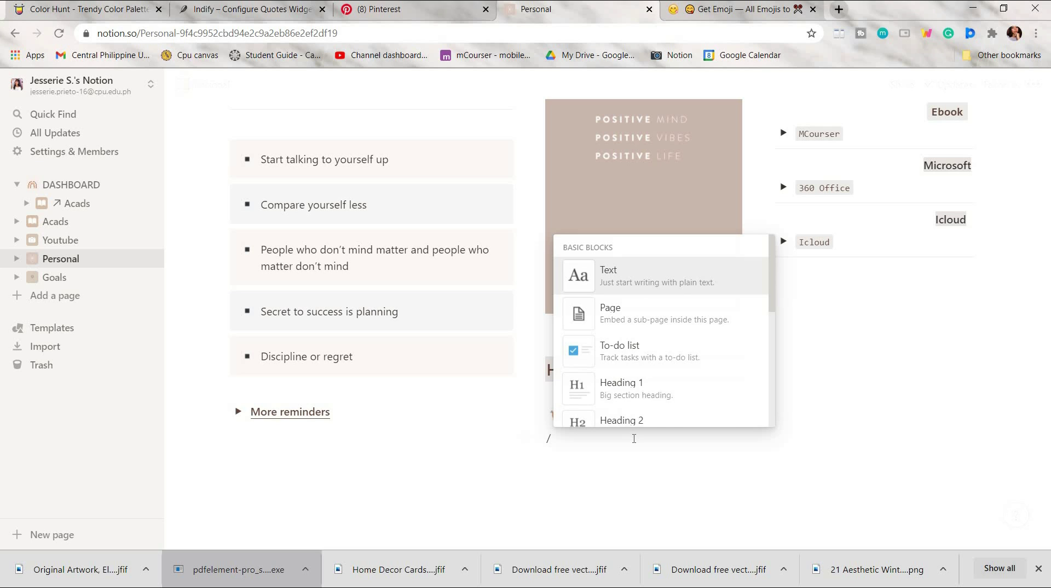
pyautogui.press('Down')
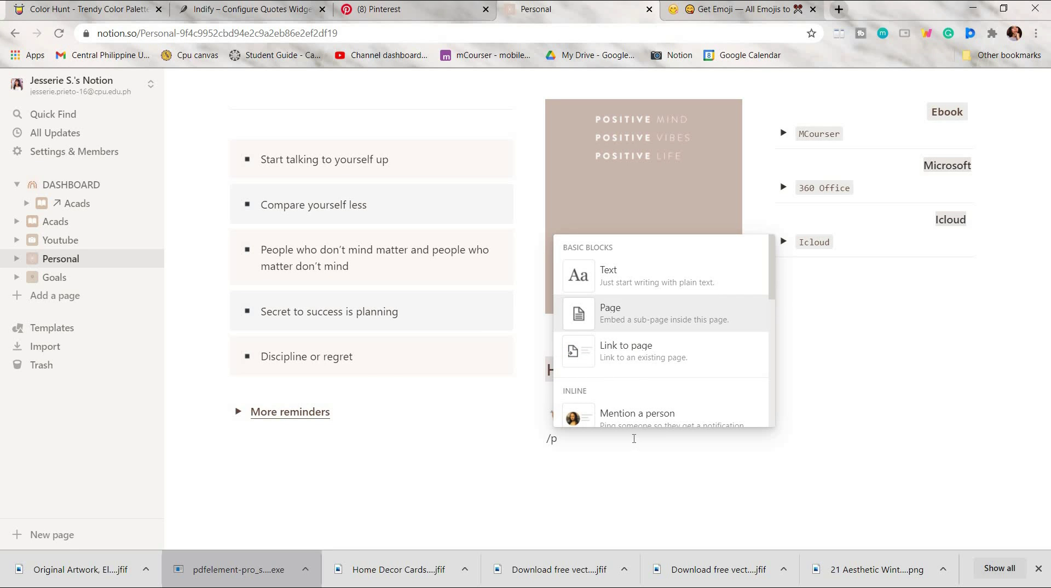
pyautogui.press('Return')
pyautogui.write('Brain Dump')
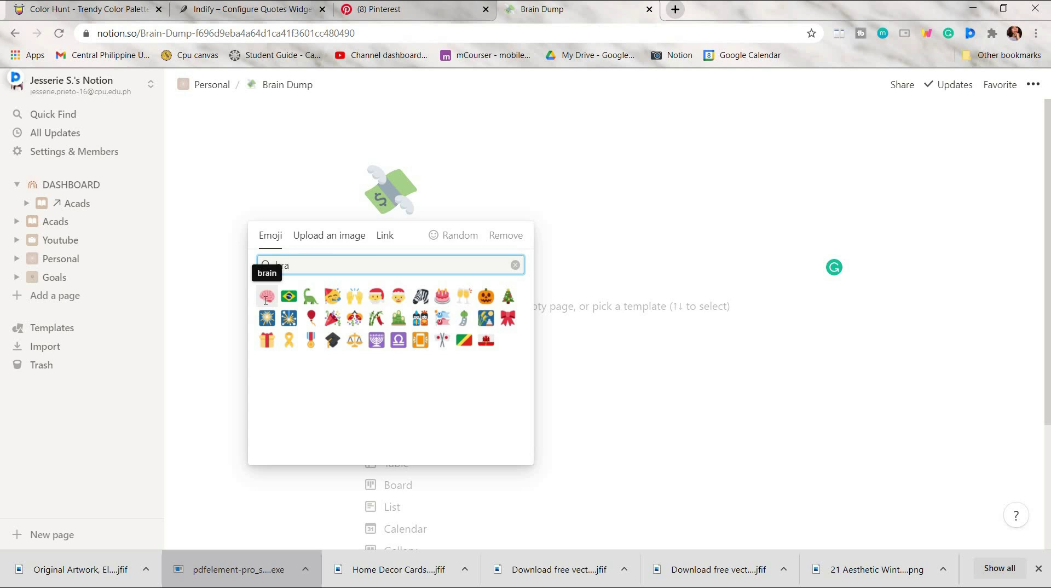
pyautogui.click(265, 300)
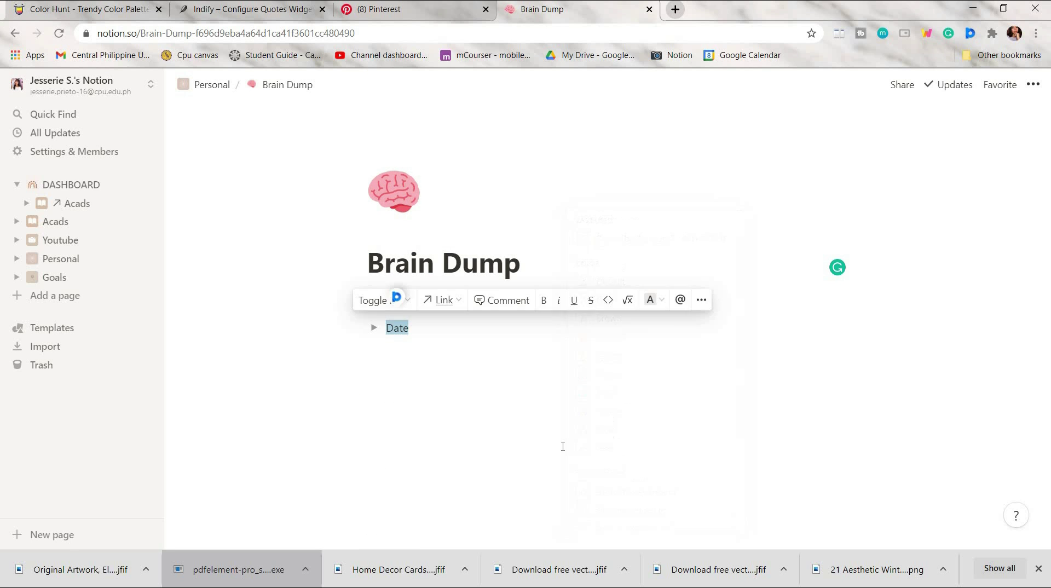
# Give the whole Date toggle a brown background and fill it with the sample text "sfjkasflbasjf"
pyautogui.click(427, 363)
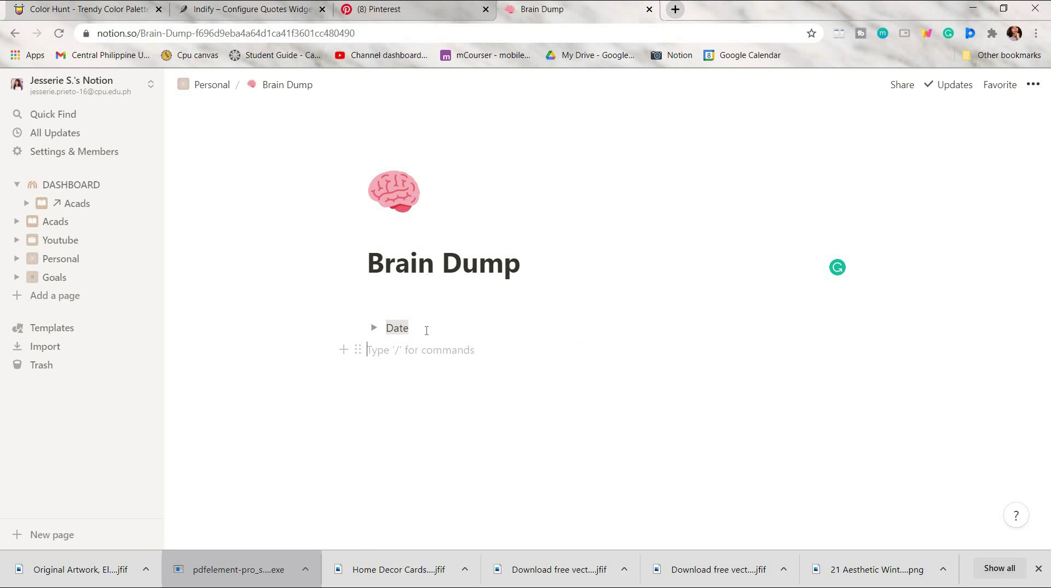
pyautogui.click(358, 328)
pyautogui.click(418, 393)
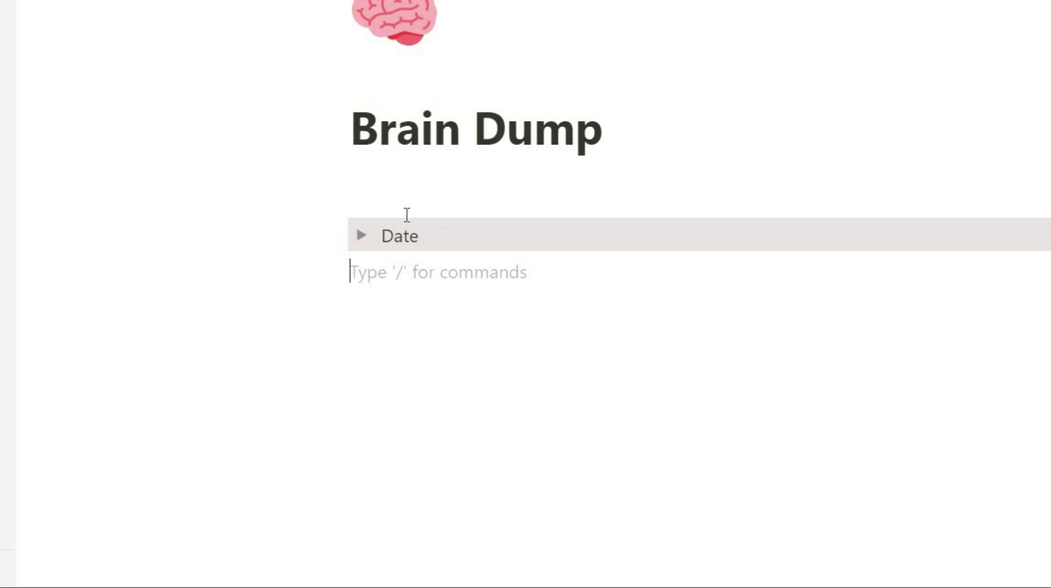
pyautogui.hotkey('ctrl', 'Return')
pyautogui.click(455, 274)
pyautogui.write('sfjkasflbasjf')
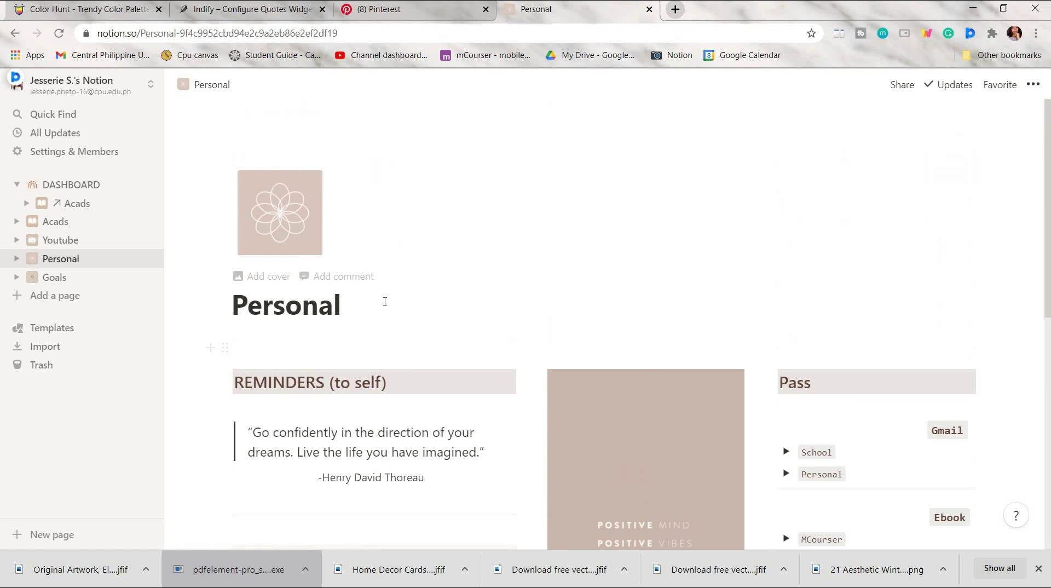
# Switch to Pinterest and download the white draped fabric image from the "beige wallpaper aesthetic" results
pyautogui.scroll(-5, 417, 311)
pyautogui.scroll(10, 692, 351)
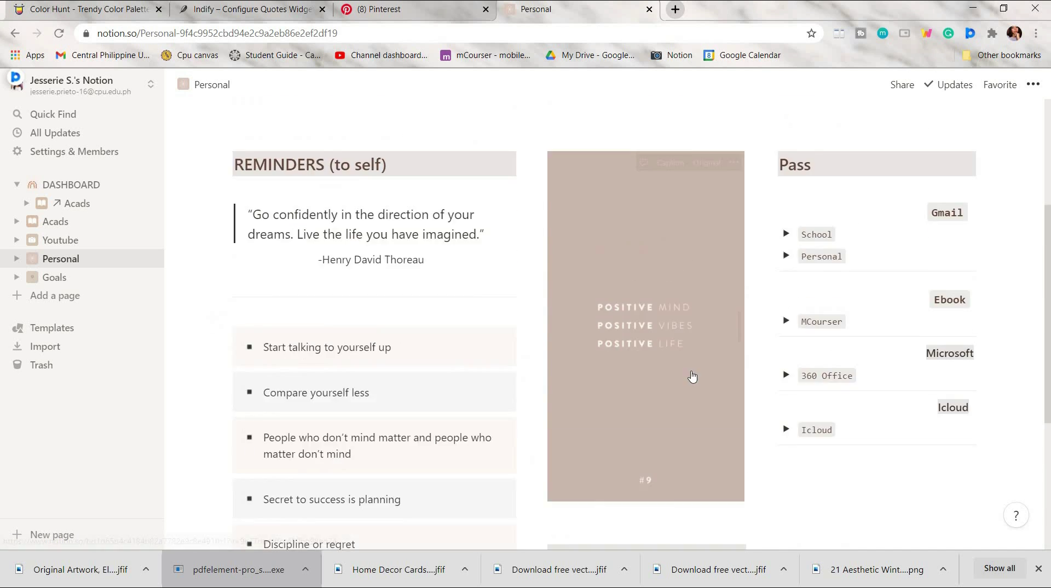
pyautogui.click(402, 9)
pyautogui.scroll(2, 947, 165)
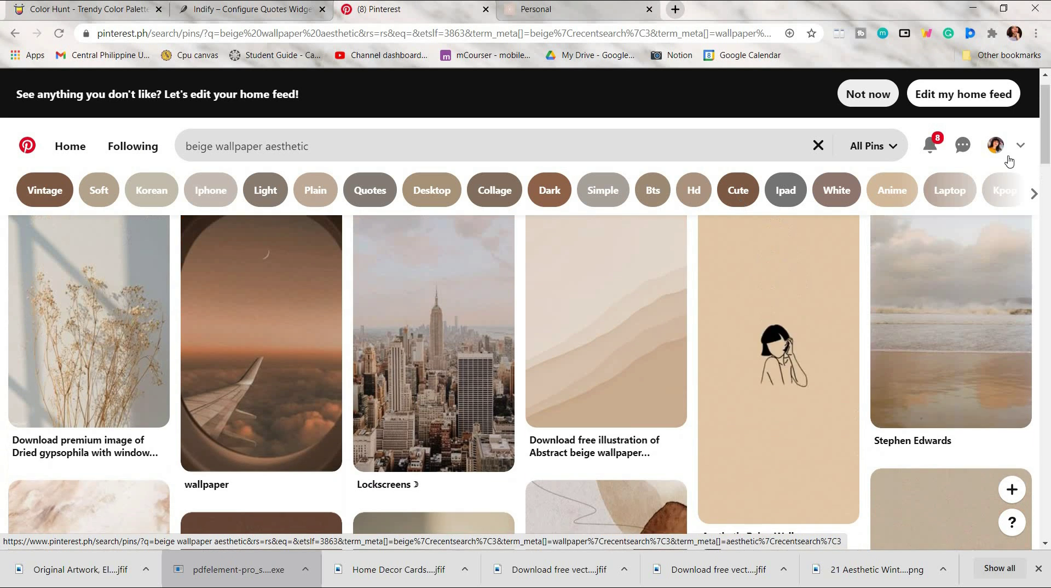
pyautogui.scroll(-3, 461, 361)
pyautogui.click(461, 361)
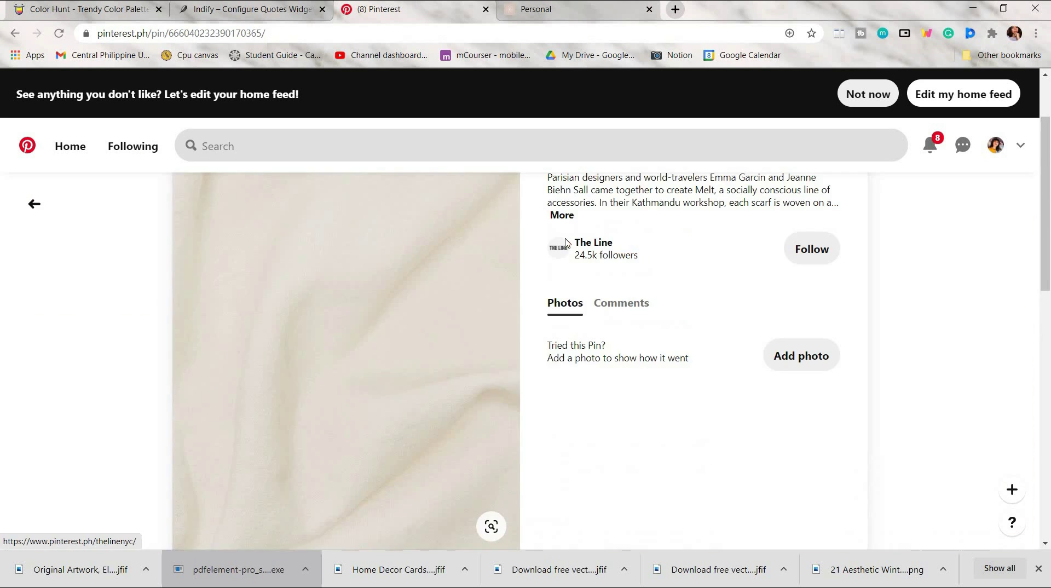
pyautogui.click(554, 215)
pyautogui.click(574, 251)
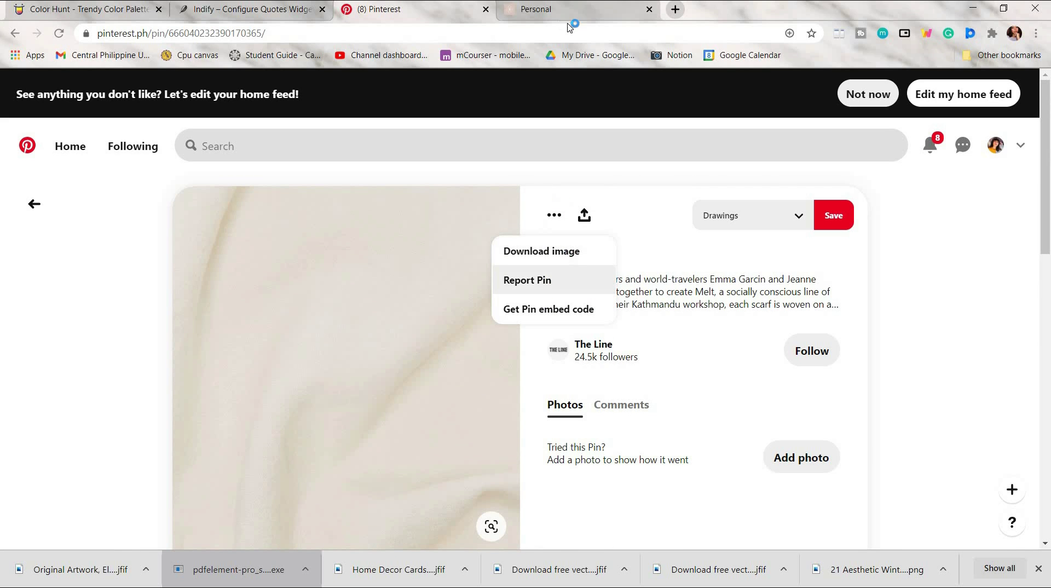
# Switch back to Notion and upload the downloaded "Sharmila Fringe Scarf - White" image to the Personal page
pyautogui.click(573, 17)
pyautogui.click(793, 301)
pyautogui.click(191, 176)
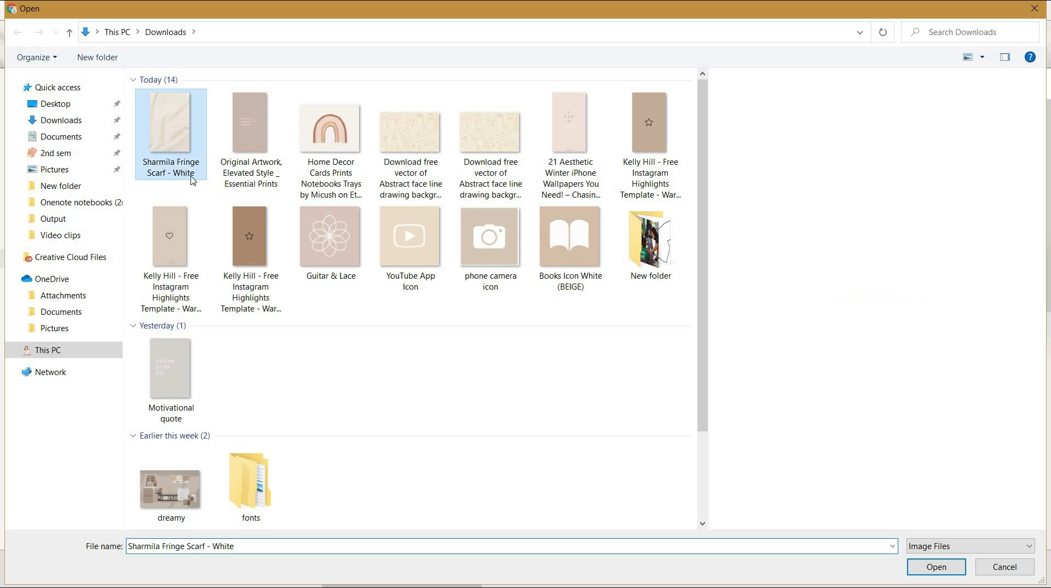
pyautogui.doubleClick(193, 181)
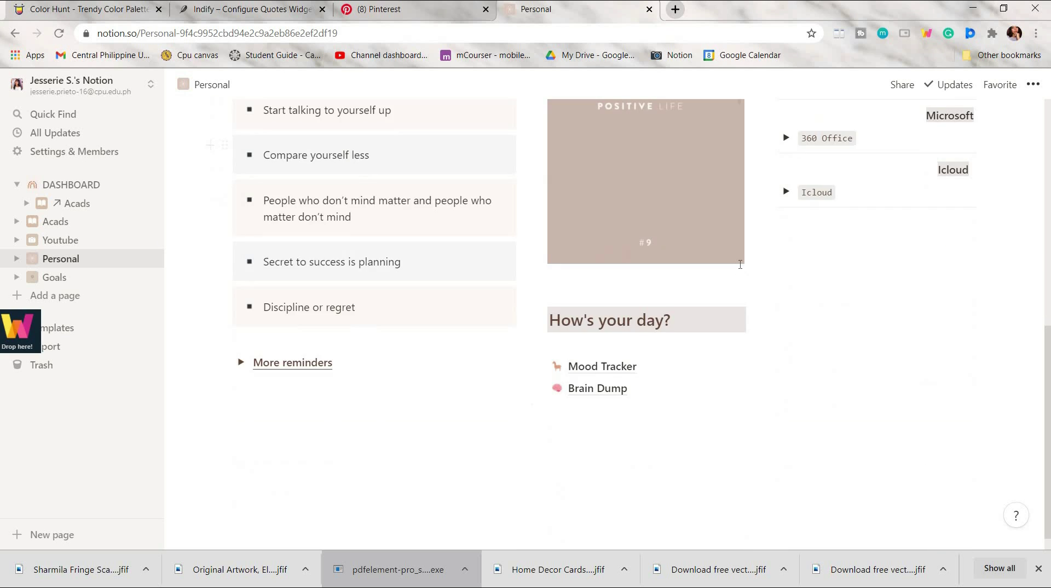
pyautogui.scroll(7, 742, 263)
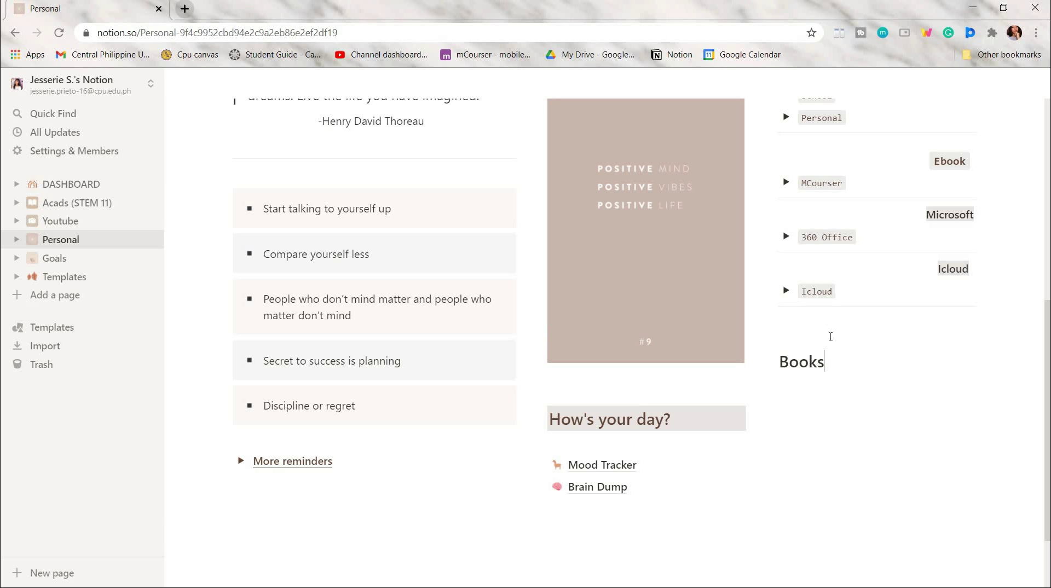
# Complete the heading below the Icloud entry as "Books and Movies" and add a sub-page beneath it
pyautogui.write('/')
pyautogui.press('BackSpace')
pyautogui.write('and Movies')
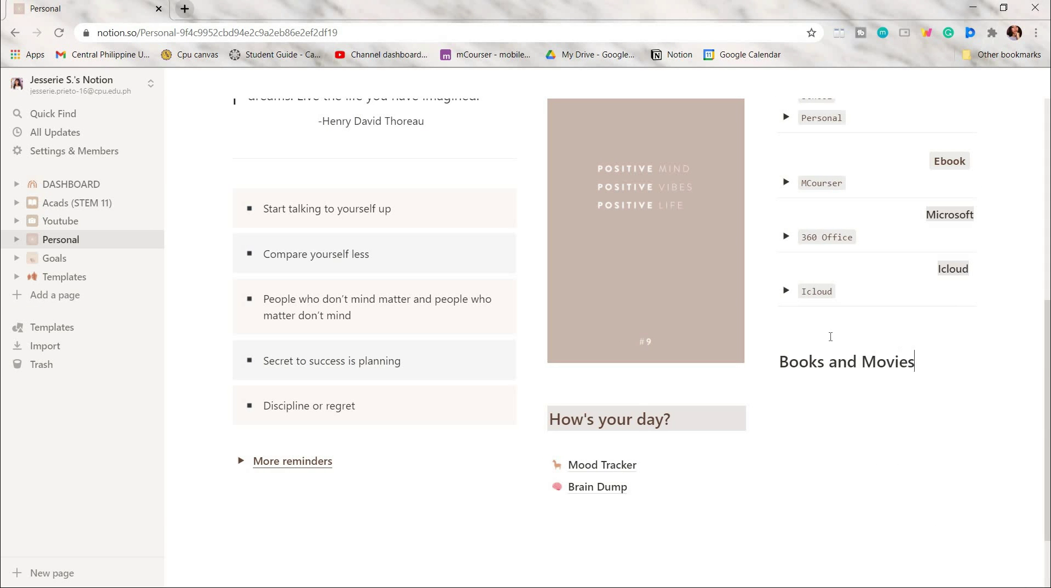
pyautogui.press('Return')
pyautogui.write('/pagee')
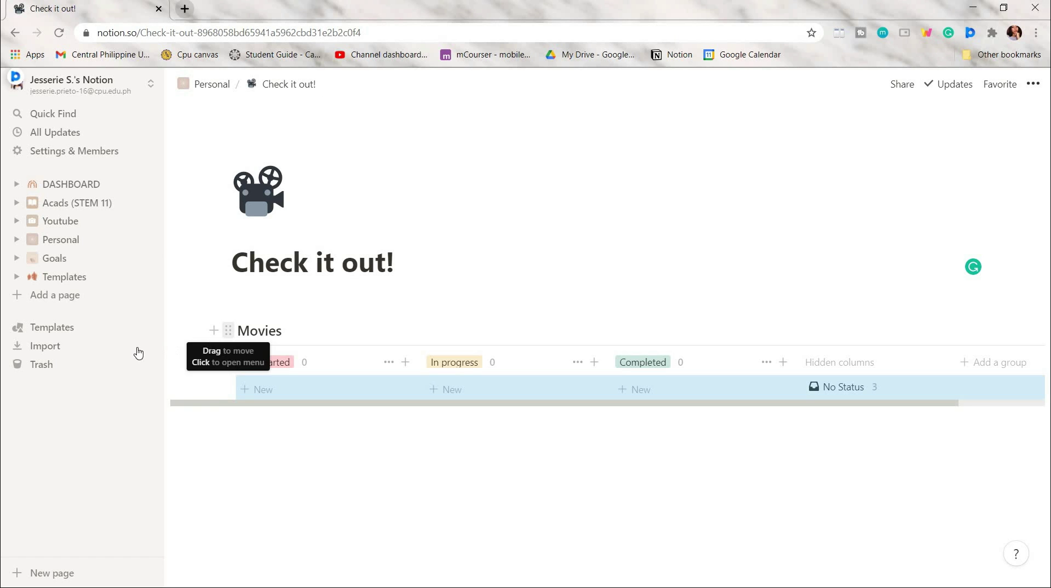
# On the "Check it out!" page, add a date property to the Movies/Series board
pyautogui.click(228, 330)
pyautogui.press('Return')
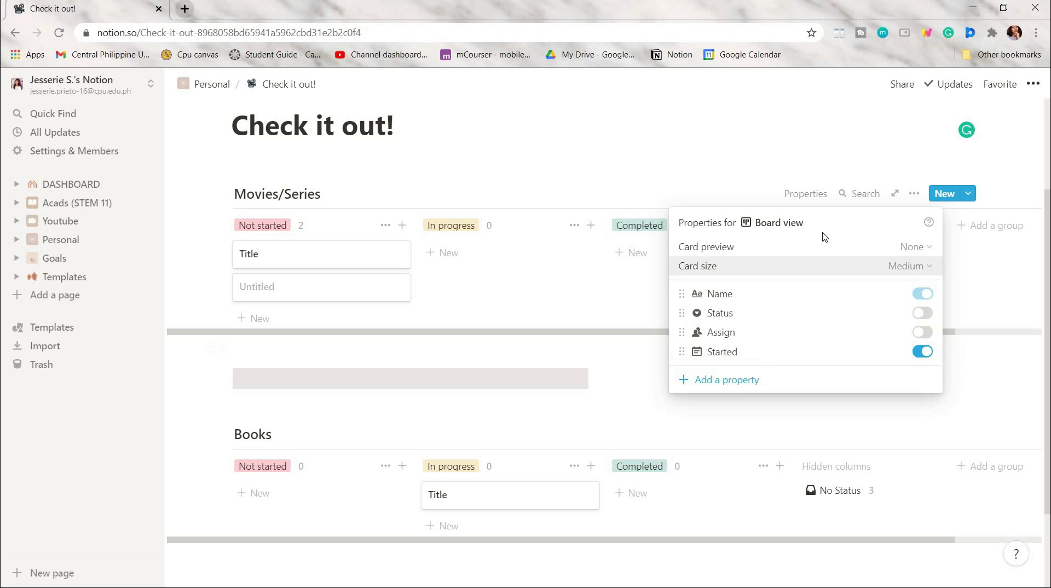
pyautogui.click(723, 380)
pyautogui.click(734, 378)
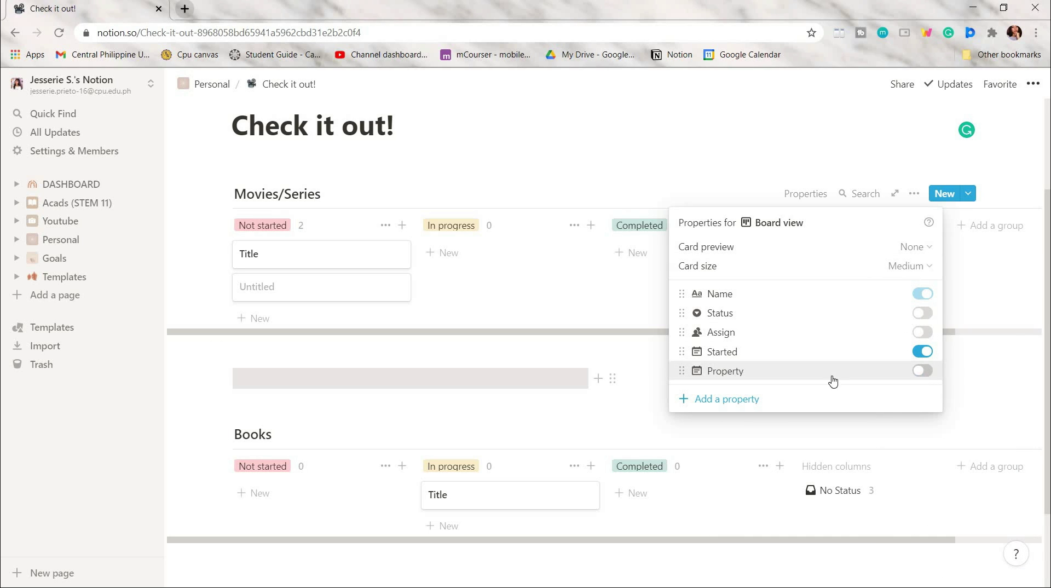
pyautogui.click(835, 379)
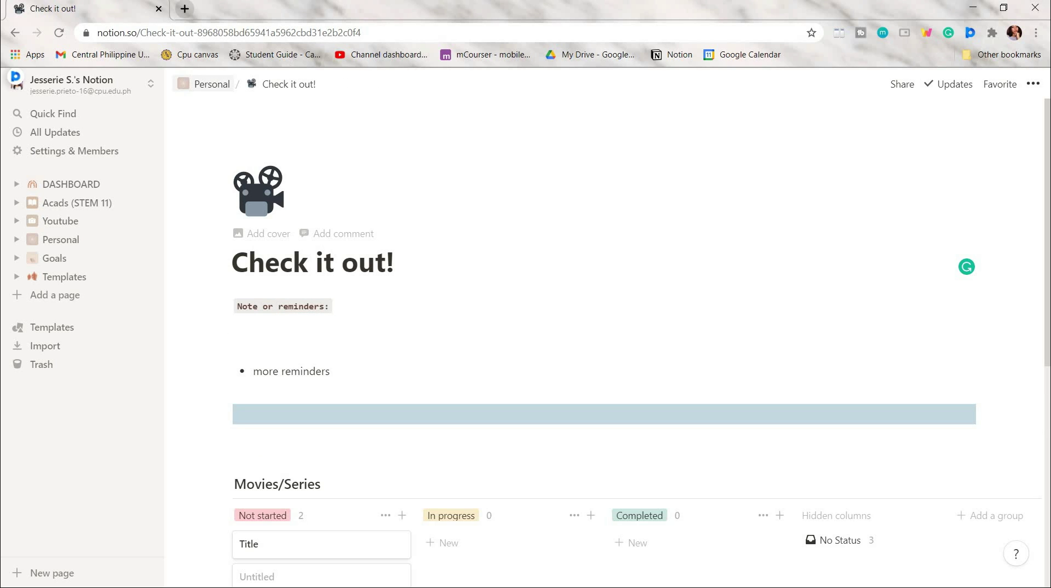
# Return to the Personal page, title the page under "How's your day?" Mood Tracker and make it a table database
pyautogui.click(212, 84)
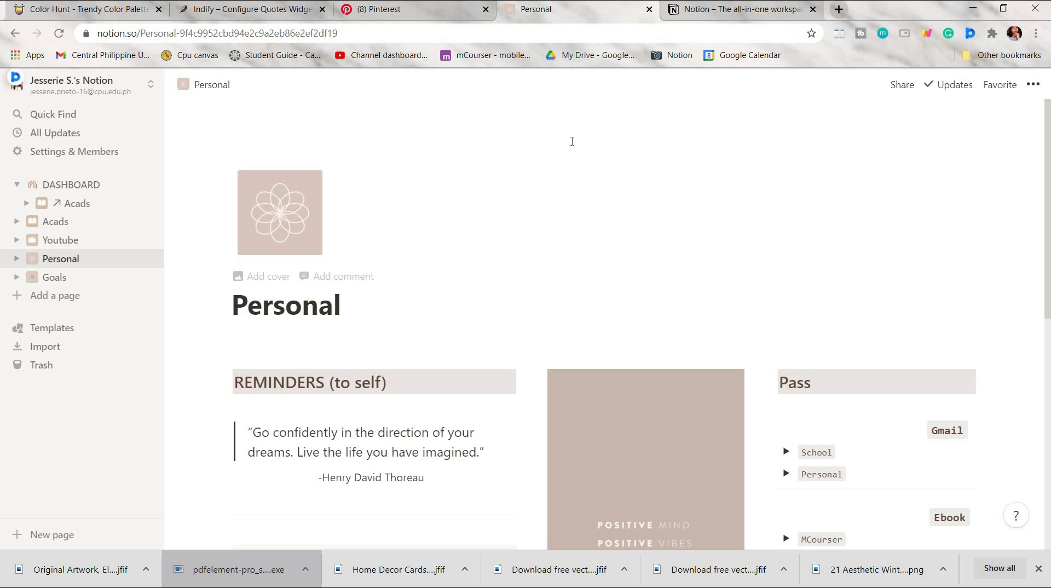
pyautogui.scroll(-1, 569, 164)
pyautogui.scroll(-6, 634, 210)
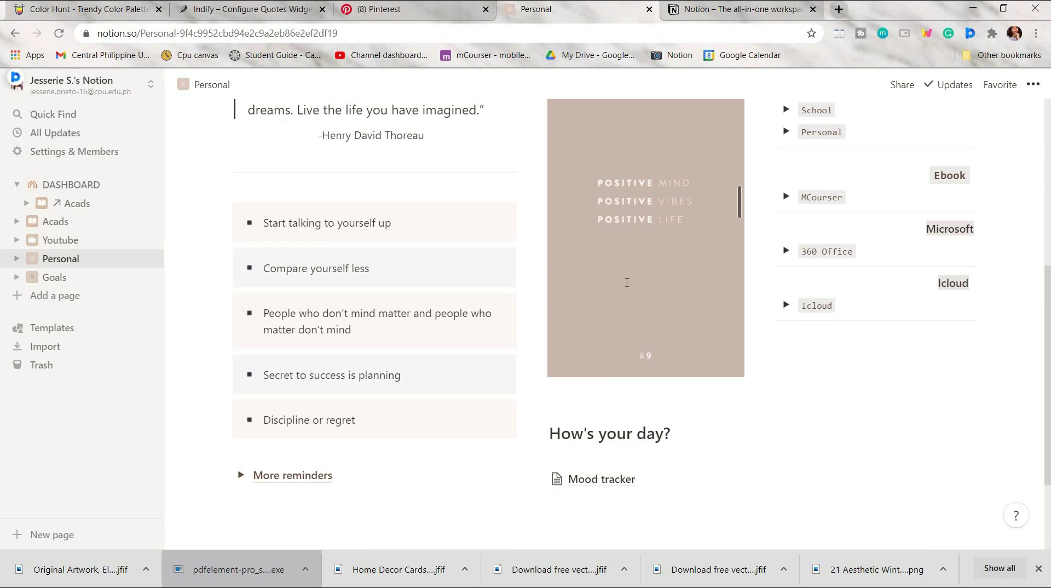
pyautogui.write('d Tracker')
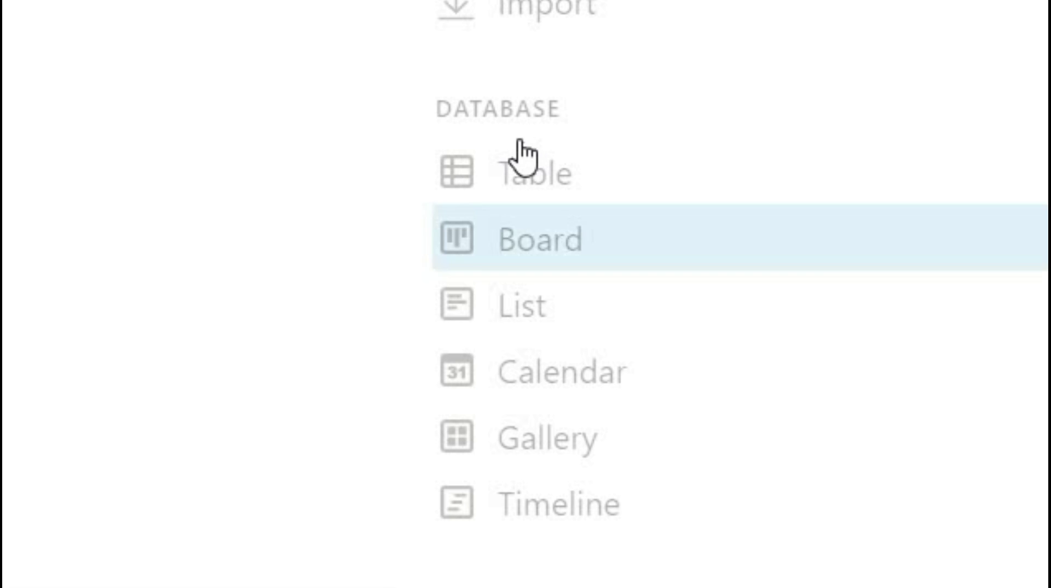
pyautogui.click(548, 176)
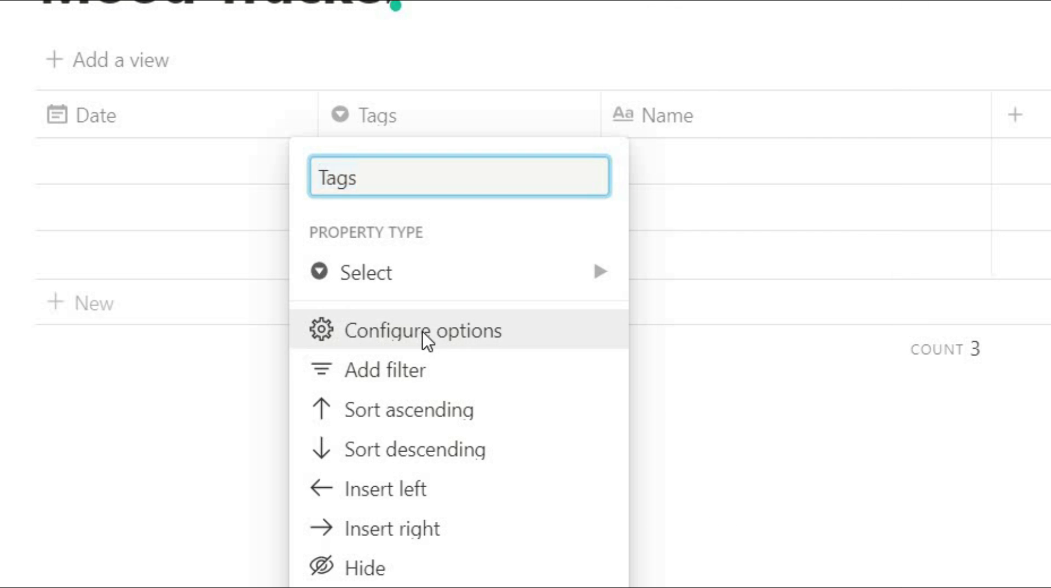
# Create a 😁 option for the Tags column of the Mood Tracker table
pyautogui.click(423, 333)
pyautogui.write('😁')
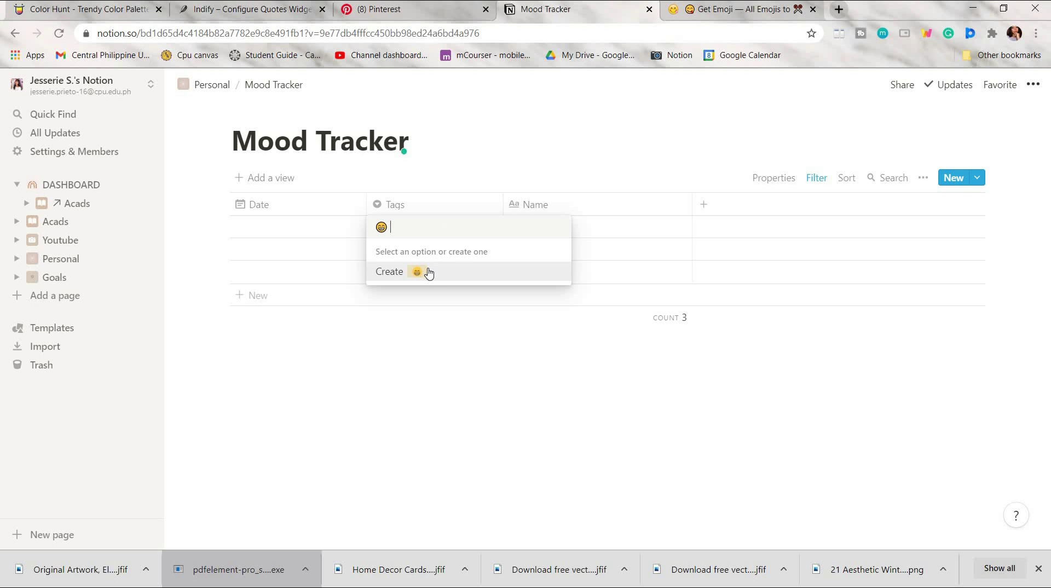
pyautogui.click(424, 273)
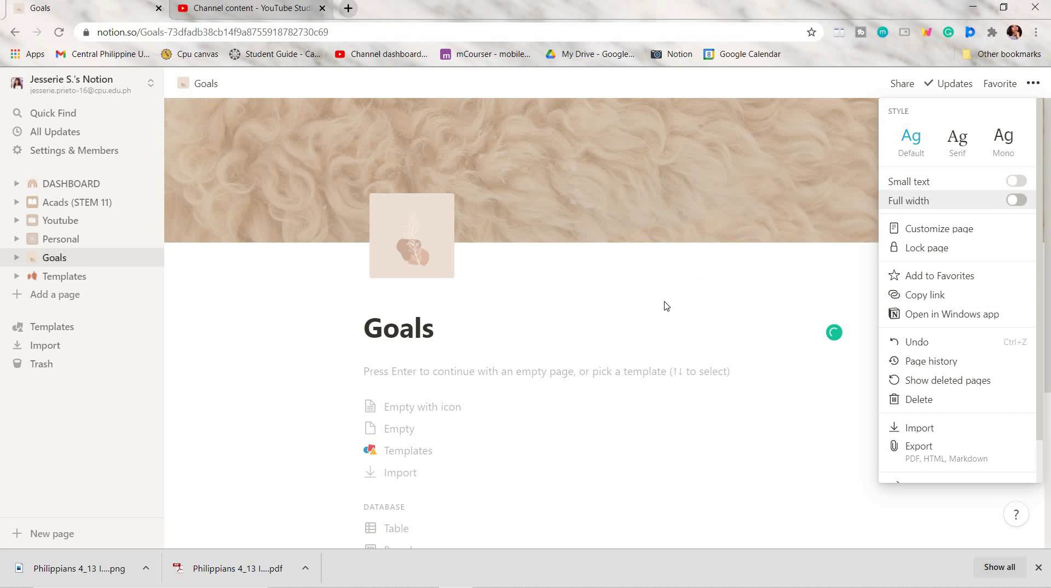
# Start the Goals page with the headings Acads, Personal and Youtube, one below the other
pyautogui.click(321, 372)
pyautogui.write('/h')
pyautogui.press('Return')
pyautogui.write('Acads')
pyautogui.press('Return')
pyautogui.press('Return')
pyautogui.write('/h2')
pyautogui.press('Return')
pyautogui.write('Personal')
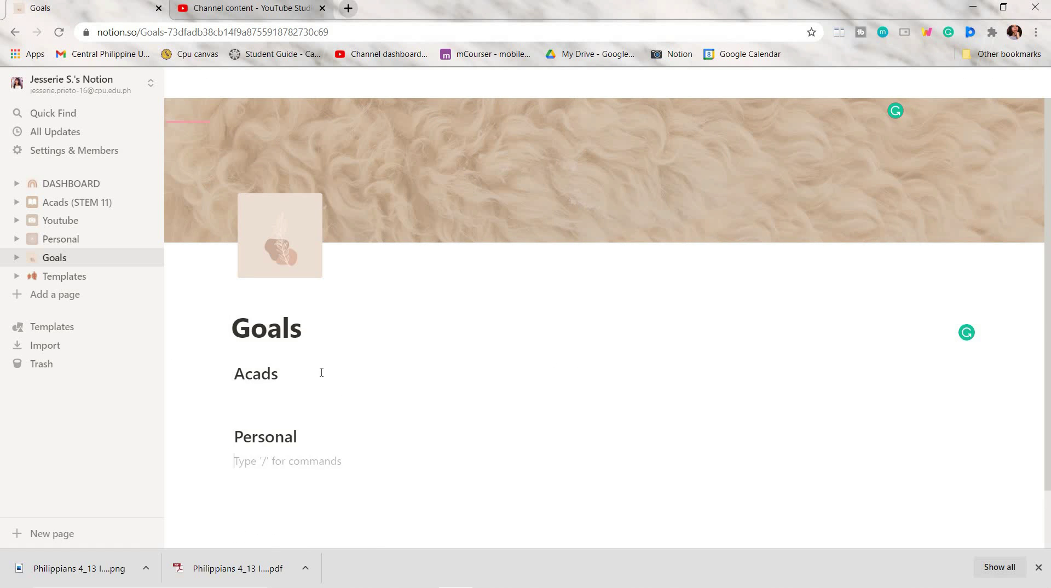
pyautogui.press('Return')
pyautogui.press('Return')
pyautogui.write('Youtube')
# Arrange the Personal and Youtube headings in columns beside the Acads heading
pyautogui.moveTo(221, 436); pyautogui.dragTo(985, 383)
pyautogui.moveTo(221, 469); pyautogui.dragTo(977, 384)
pyautogui.doubleClick(257, 383)
pyautogui.click(457, 352)
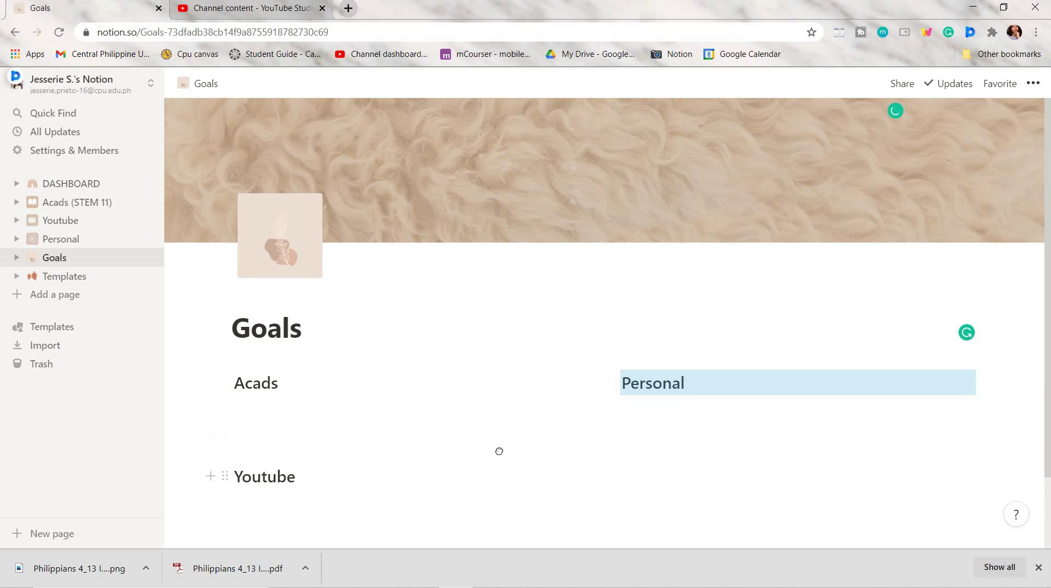
pyautogui.moveTo(222, 477); pyautogui.dragTo(745, 377)
# Format the Acads heading as inline code with brown text and give its block a brown background
pyautogui.doubleClick(258, 384)
pyautogui.click(504, 351)
pyautogui.click(484, 237)
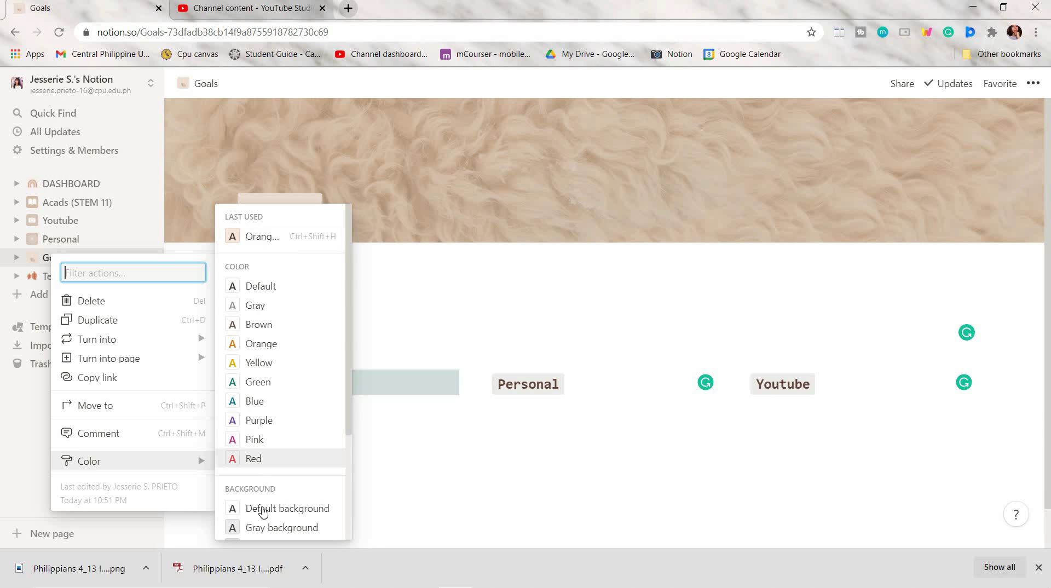
pyautogui.scroll(-3, 273, 466)
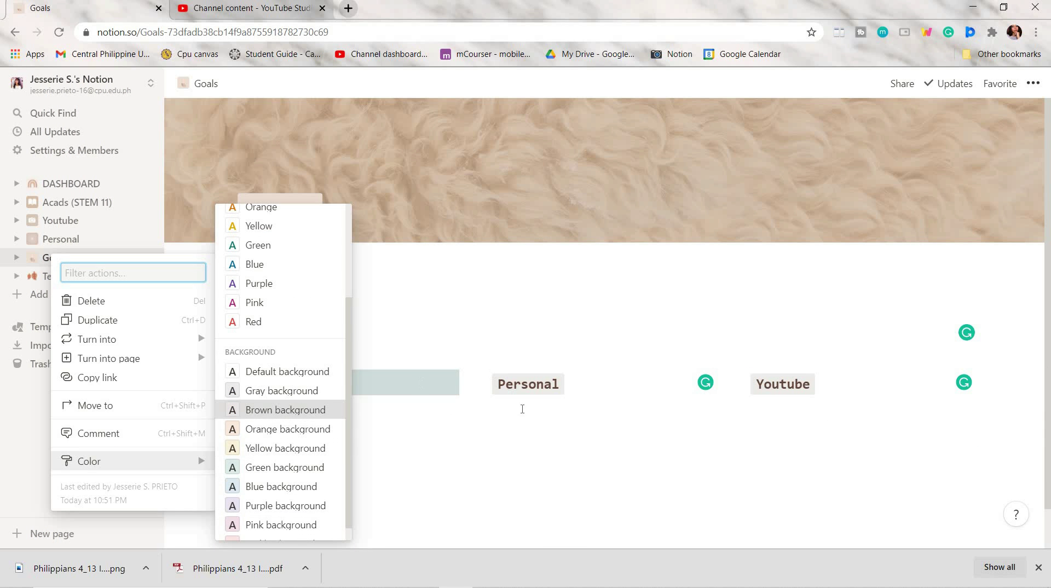
pyautogui.click(284, 411)
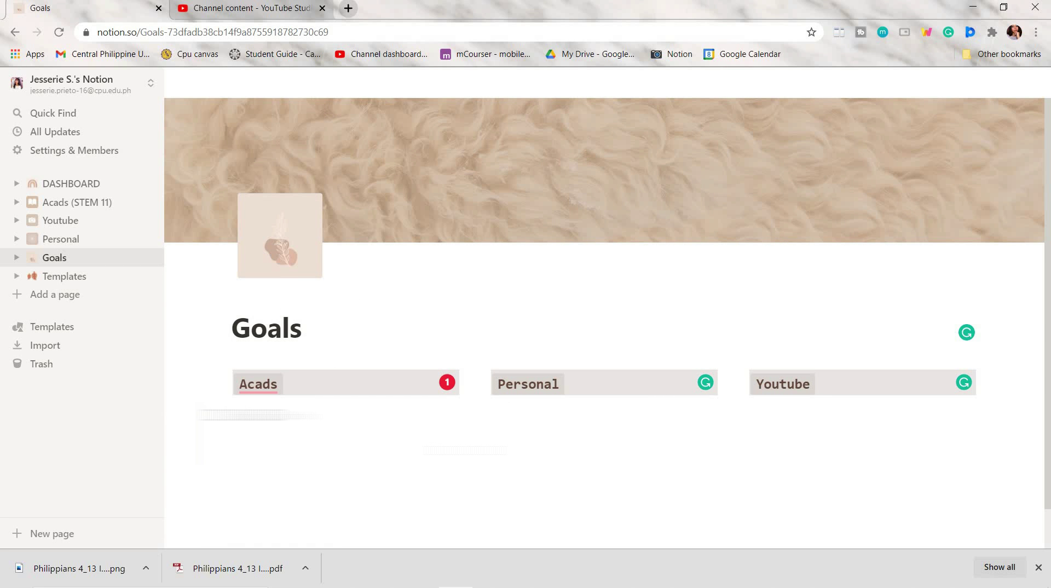
# Insert the Philippians 4:13 quote image below the goal columns and place the "Dates to remember" text beside it
pyautogui.press('/')
pyautogui.scroll(-6, 711, 328)
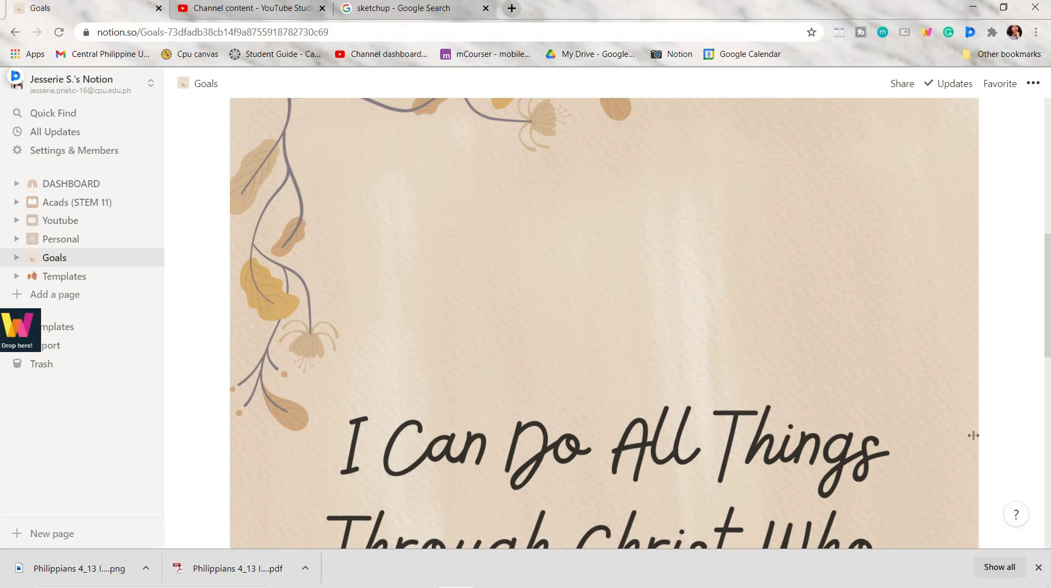
pyautogui.scroll(-5, 973, 435)
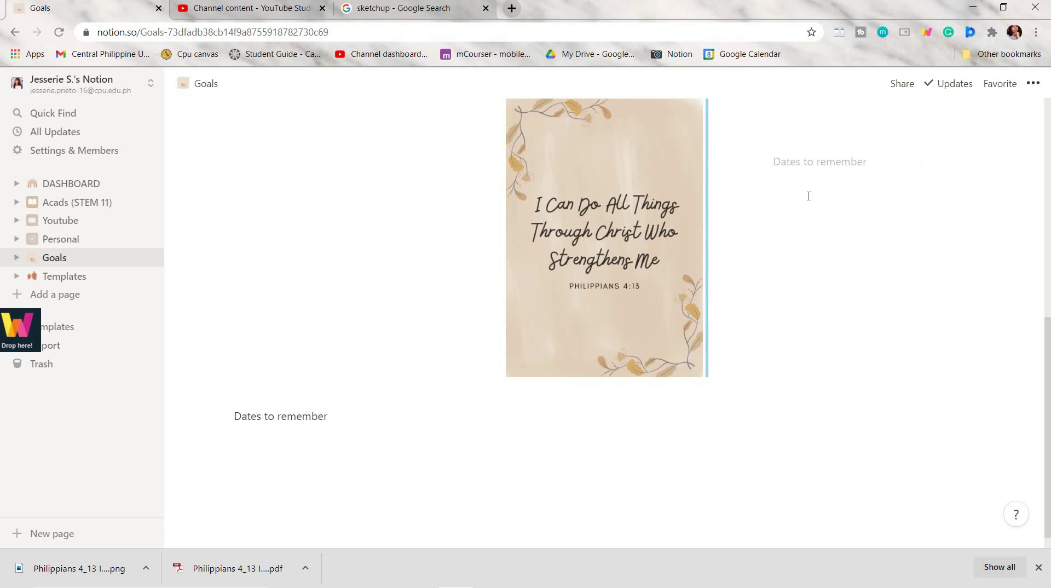
pyautogui.moveTo(808, 196); pyautogui.dragTo(724, 274)
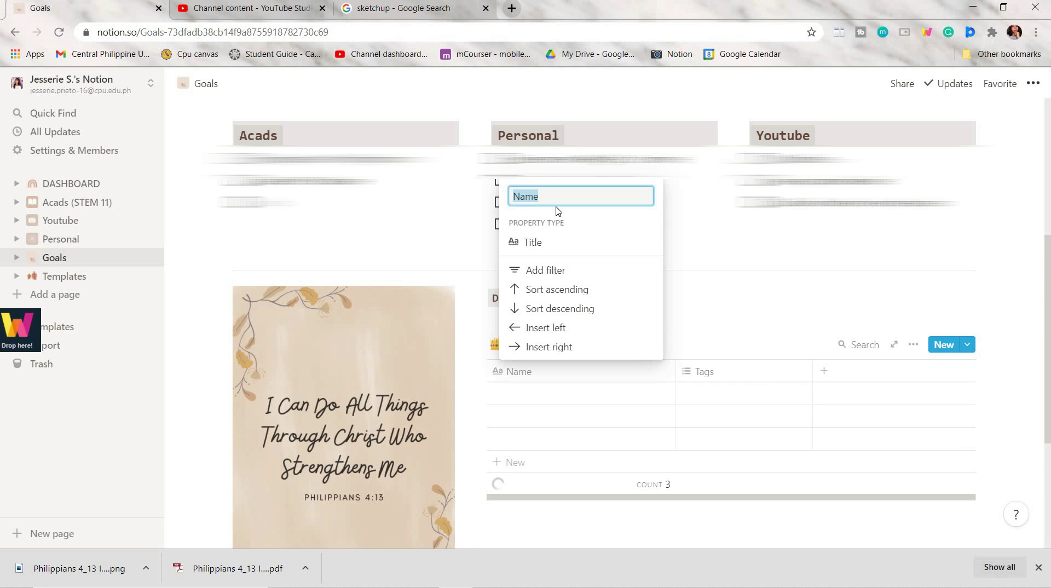
# Rename the Name column of the "Dates to remember" table as Goal and open the Tags column's settings
pyautogui.write('Goal')
pyautogui.press('Return')
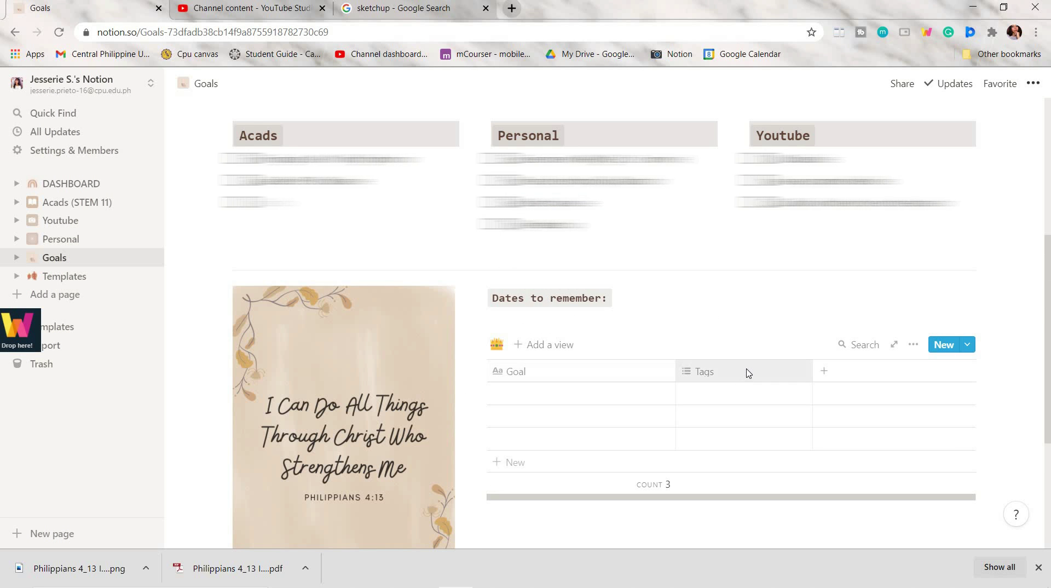
pyautogui.click(748, 372)
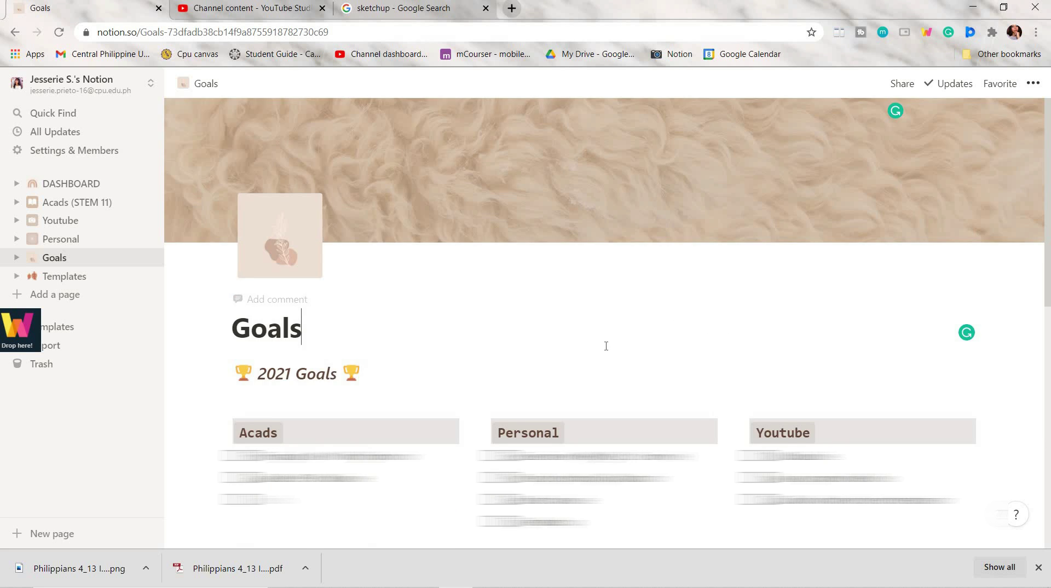
pyautogui.scroll(-10, 606, 346)
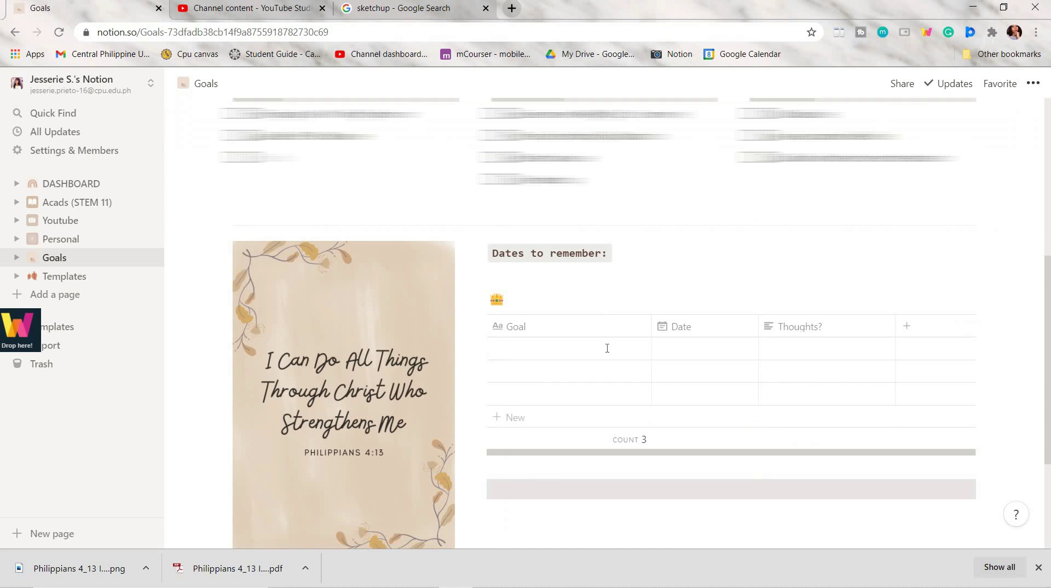
pyautogui.scroll(5, 889, 441)
pyautogui.scroll(4, 913, 418)
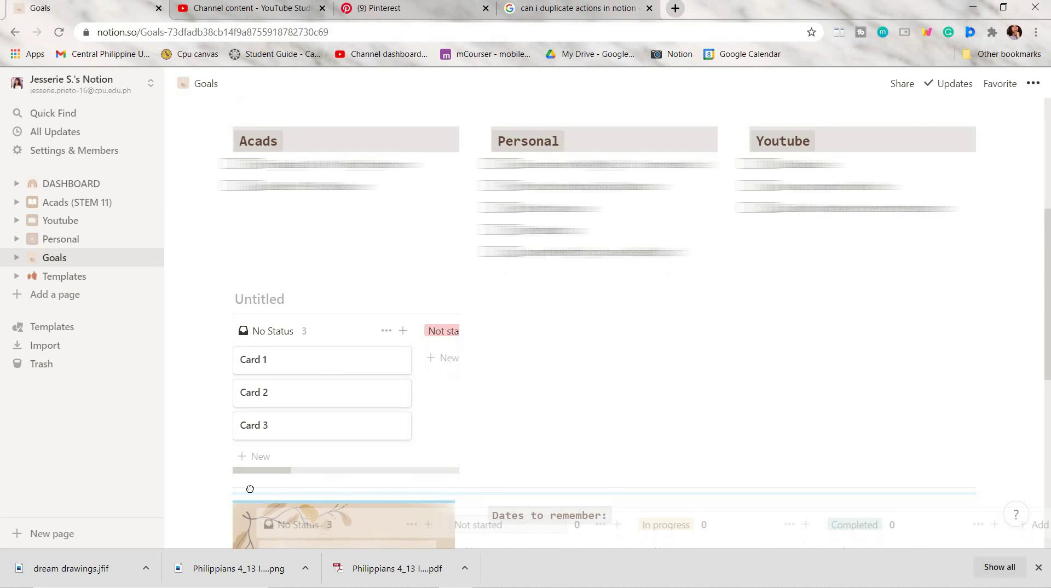
# Move the untitled board out of the Acads column to a full-width position above the quote image
pyautogui.moveTo(249, 481); pyautogui.dragTo(252, 484)
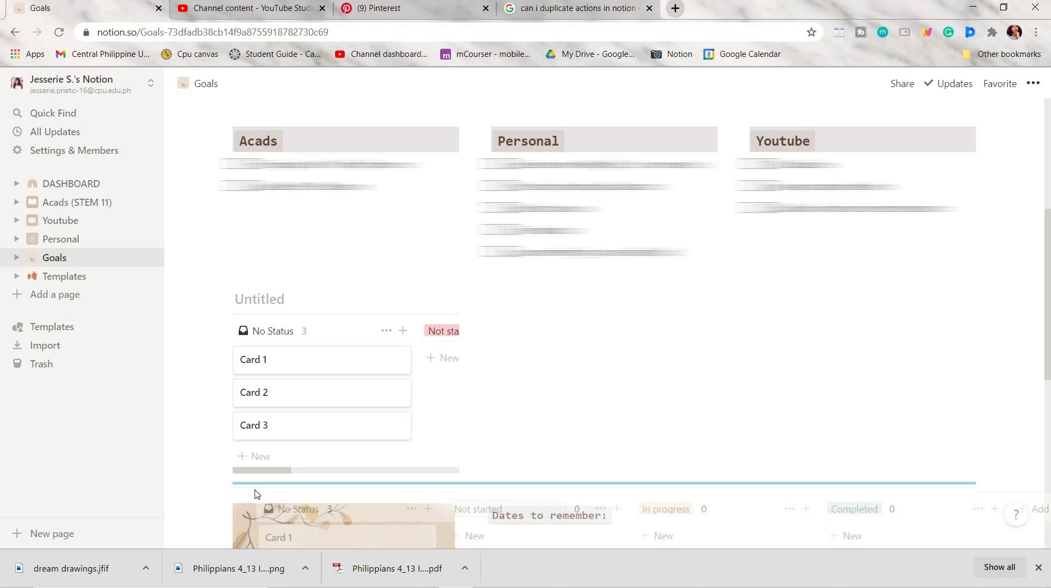
pyautogui.moveTo(335, 422); pyautogui.dragTo(335, 423)
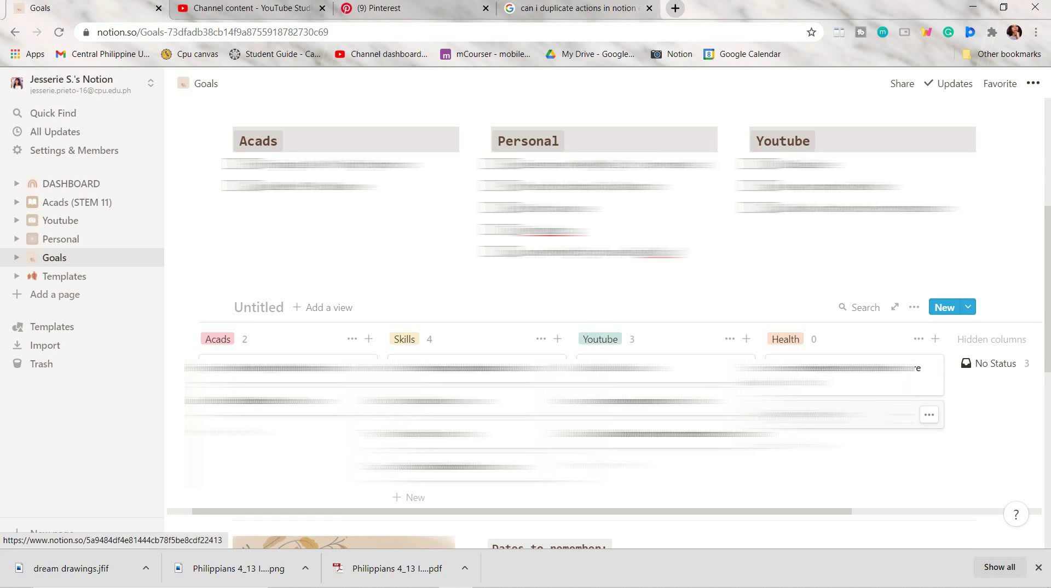
pyautogui.scroll(-2, 824, 413)
pyautogui.hscroll(5, 827, 410)
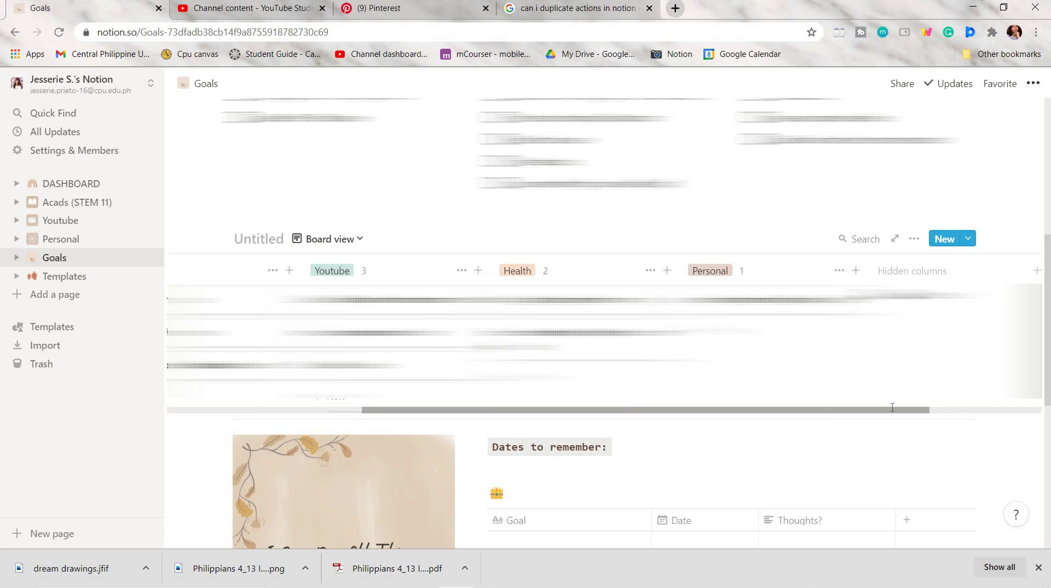
pyautogui.hscroll(4, 884, 409)
pyautogui.hscroll(-5, 886, 401)
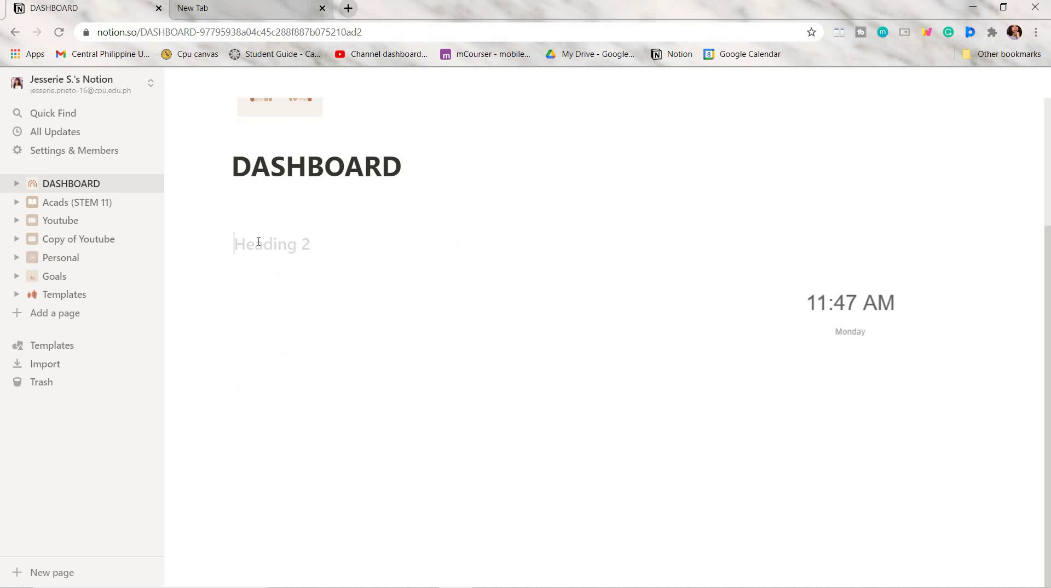
# On the DASHBOARD page, add a Pages heading with links to the Acads (STEM 11), Youtube, Personal and Goals pages
pyautogui.press('Return')
pyautogui.write('/')
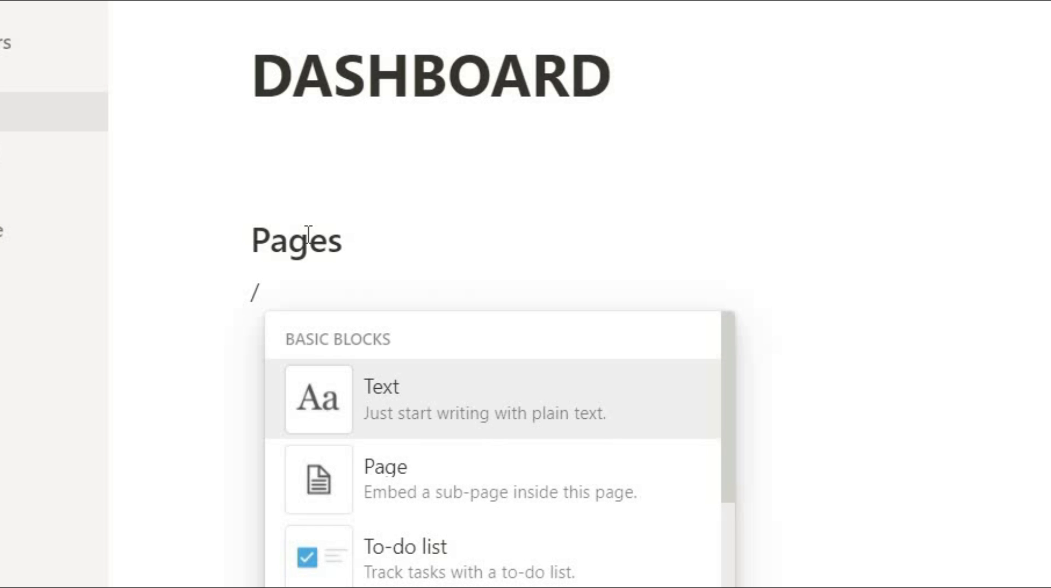
pyautogui.write('link')
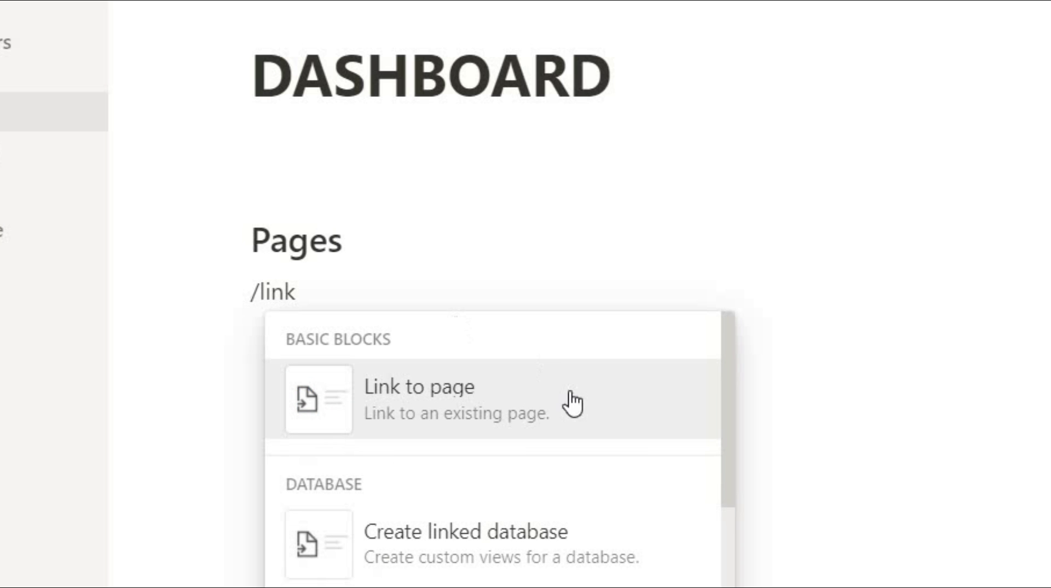
pyautogui.click(542, 366)
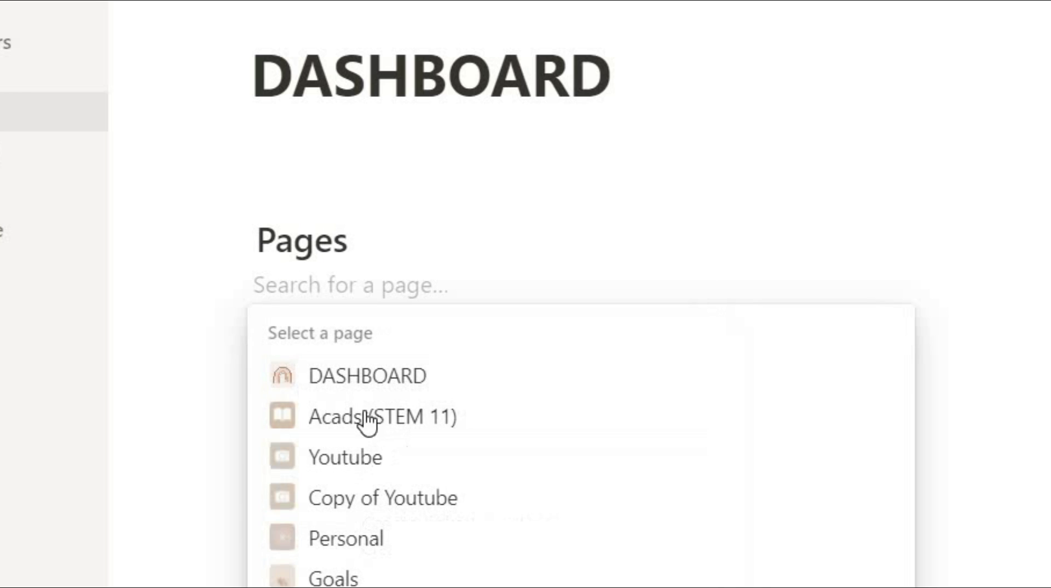
pyautogui.click(399, 420)
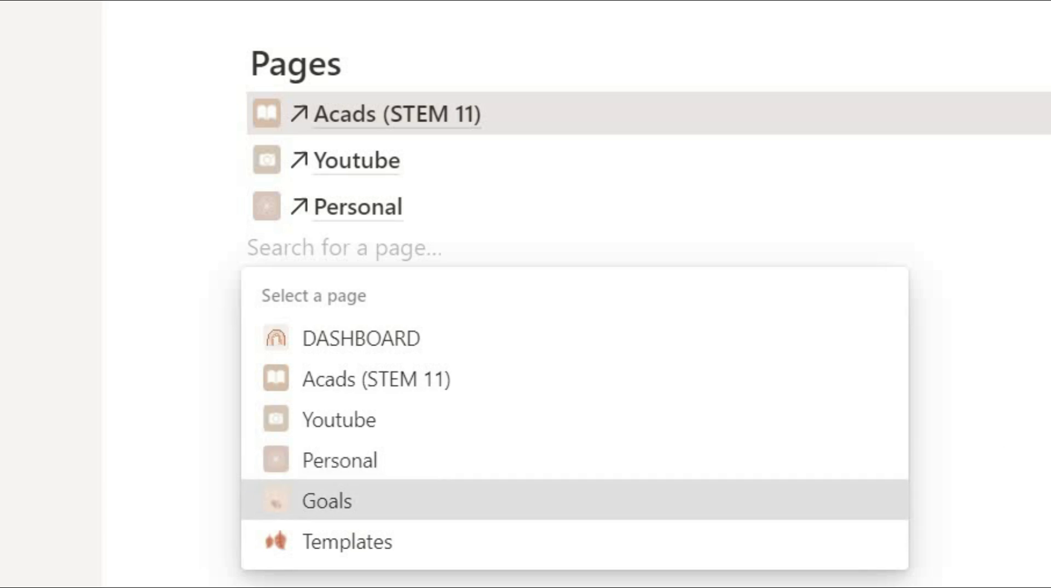
pyautogui.click(381, 502)
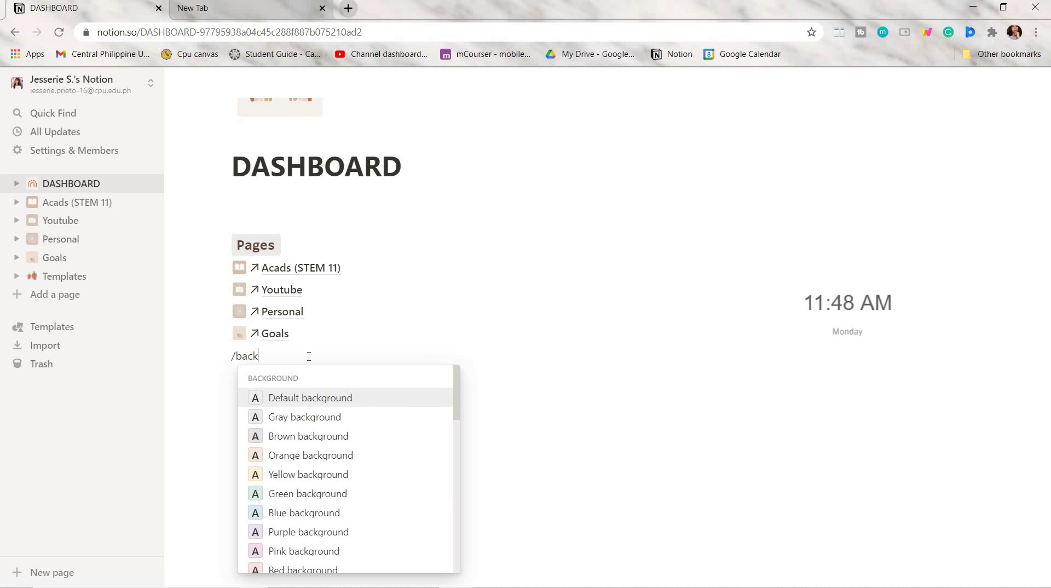
# Give the empty block below the Goals page link a brown background so it forms a shaded divider bar
pyautogui.press('Down')
pyautogui.press('Down')
pyautogui.press('Down')
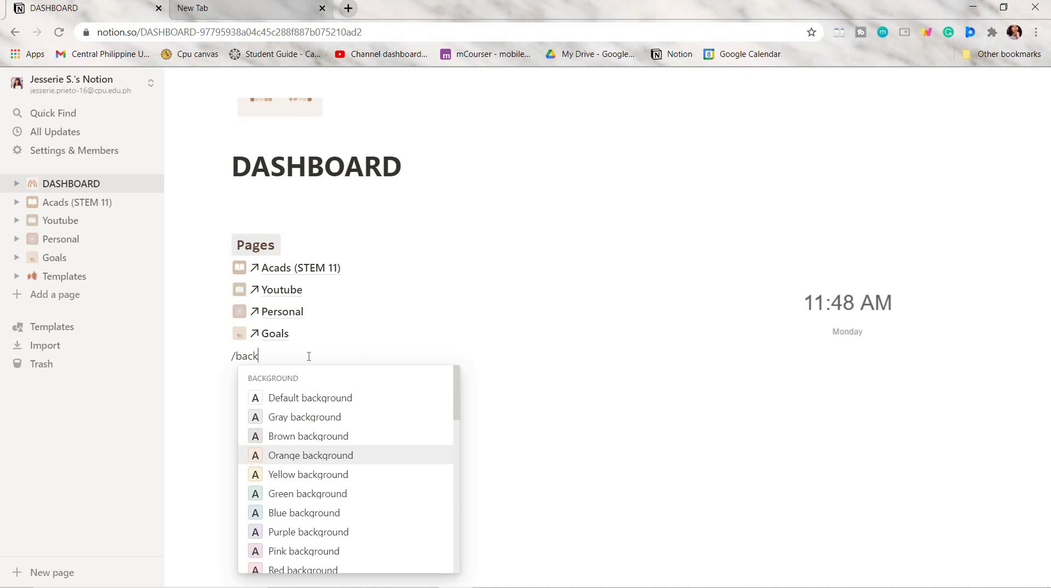
pyautogui.press('Up')
pyautogui.press('Return')
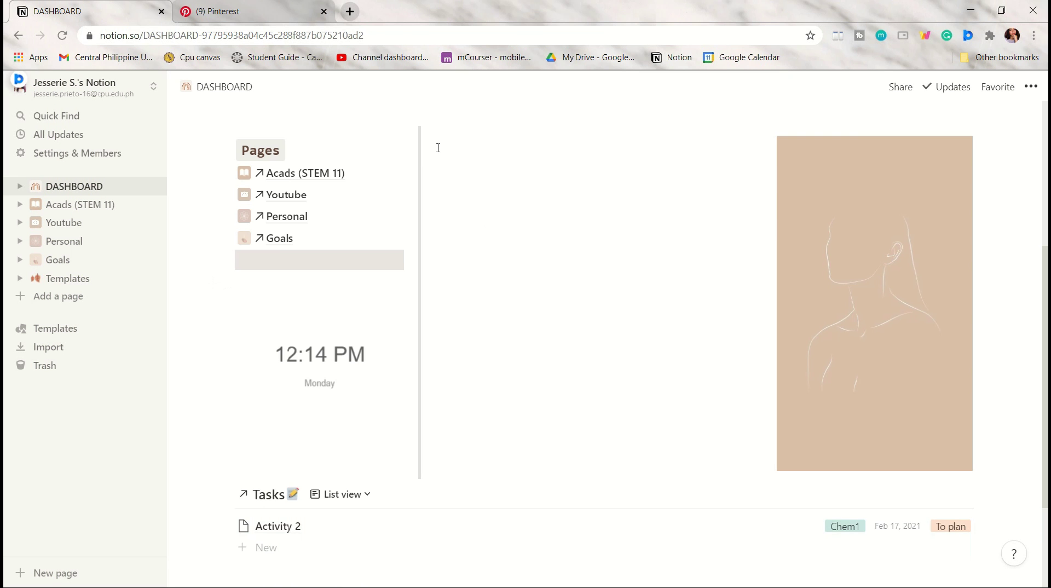
# Insert a linked database of the Acads "To do:" table beside the Pages list and move its Status column before Name
pyautogui.write('/link')
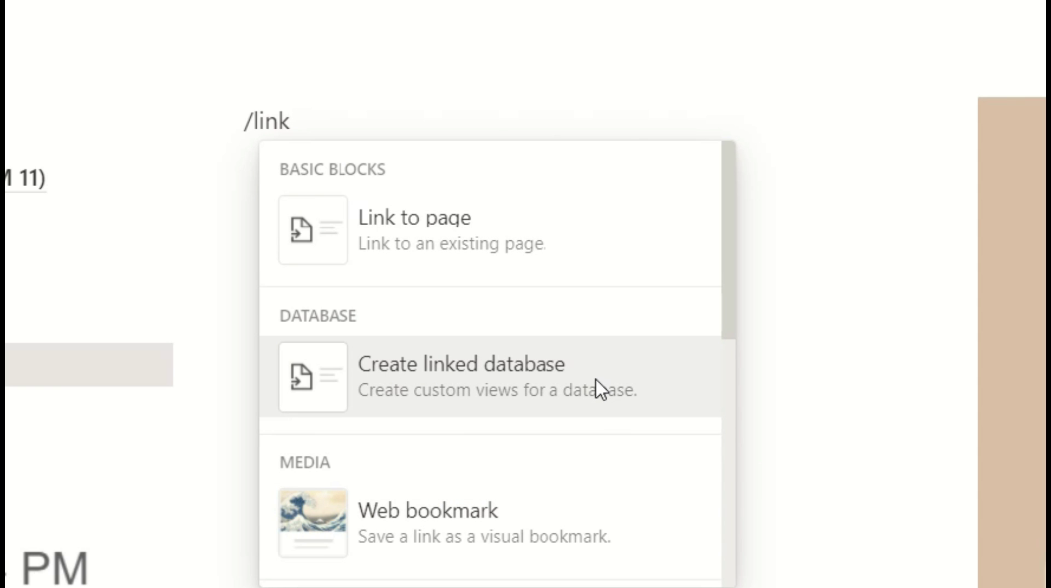
pyautogui.click(600, 390)
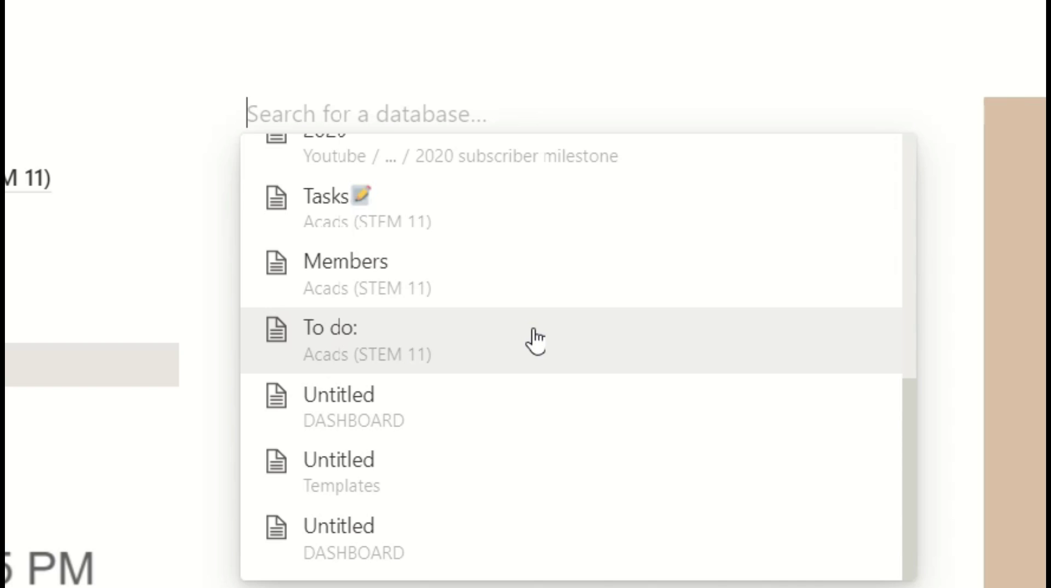
pyautogui.click(535, 339)
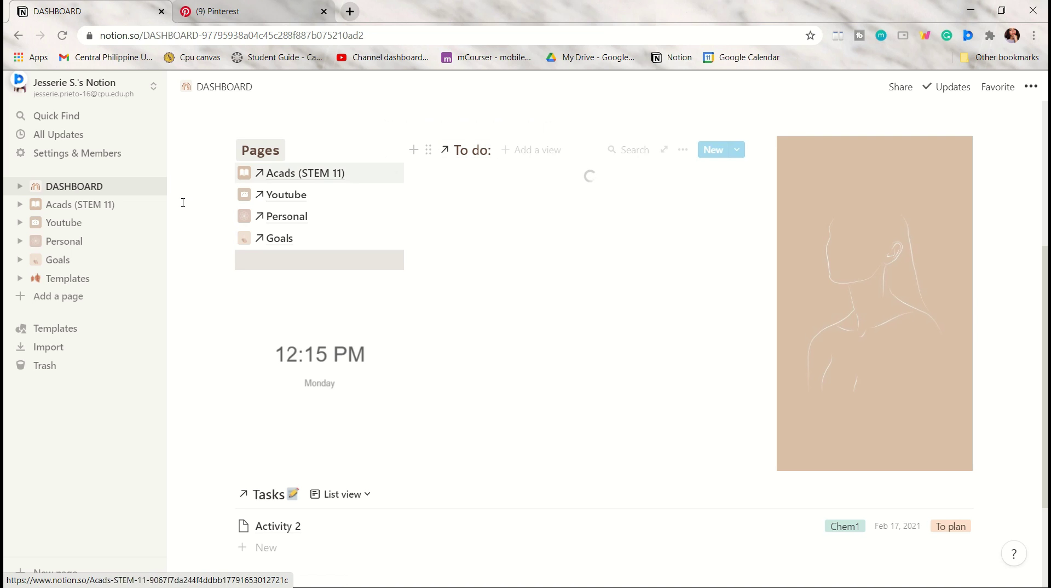
pyautogui.moveTo(626, 173); pyautogui.dragTo(465, 177)
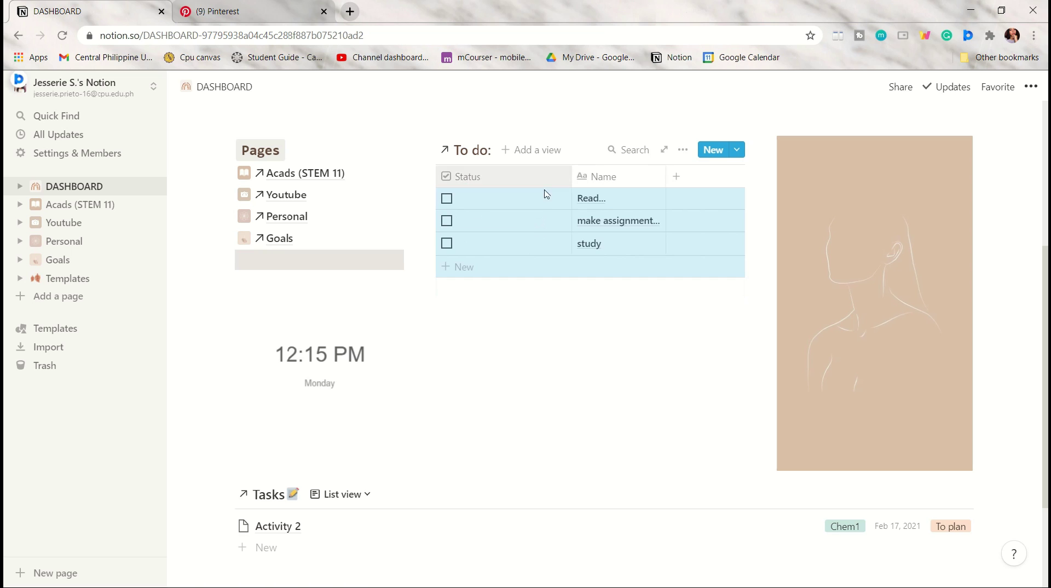
# Add a List view to the linked "To do:" database
pyautogui.click(542, 150)
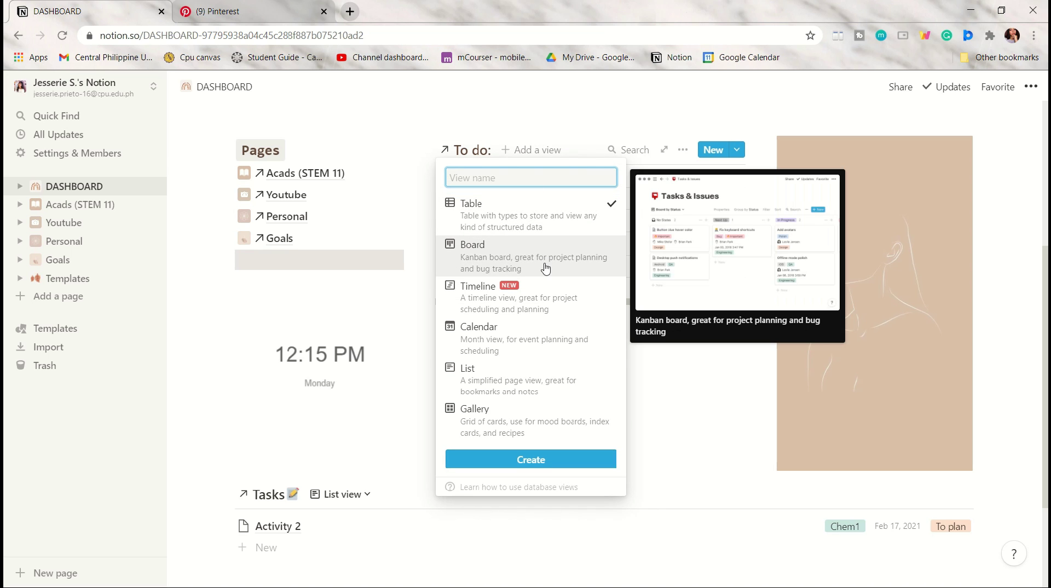
pyautogui.click(559, 372)
pyautogui.click(546, 457)
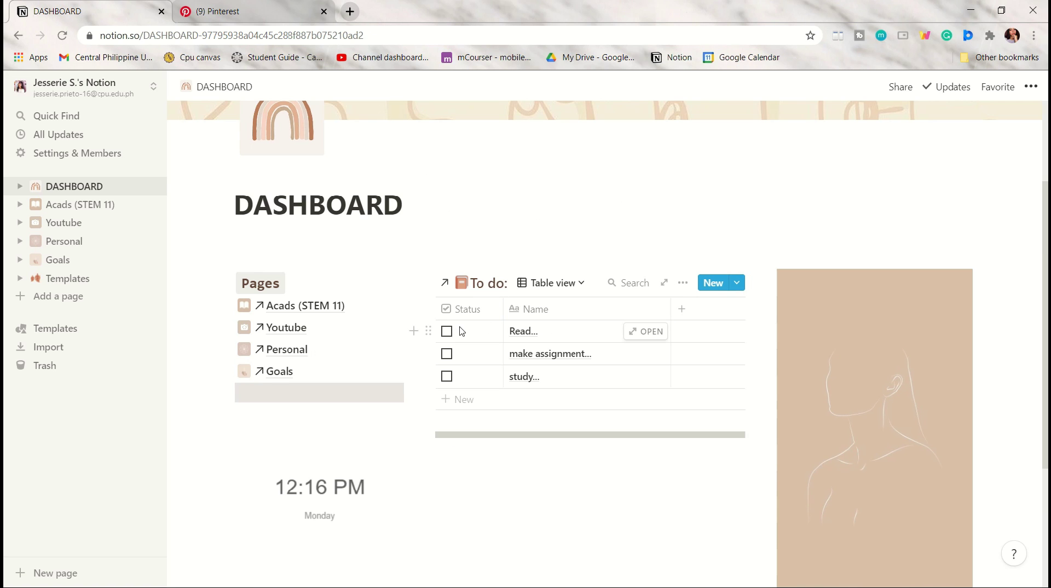
# Open the Acads (STEM 11) page and check the original "To do:" table against the linked one
pyautogui.click(55, 211)
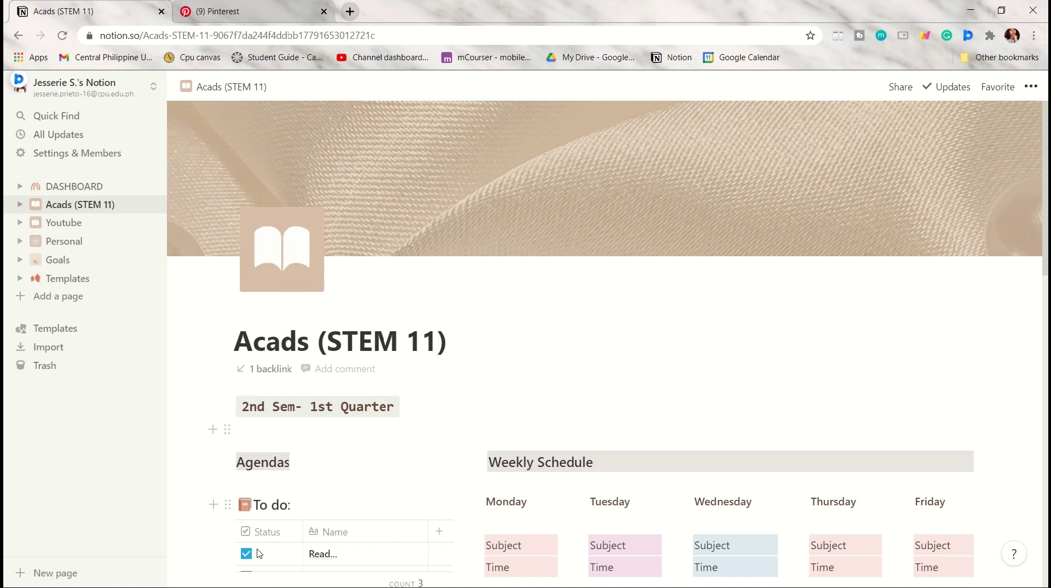
pyautogui.scroll(-4, 259, 554)
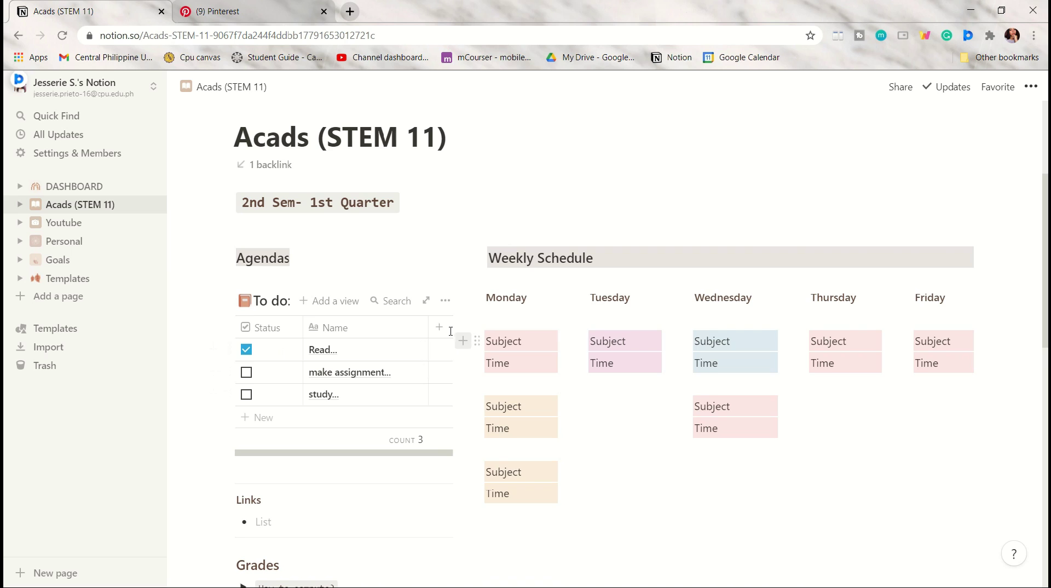
# Back on the DASHBOARD page, select the "To do" toggle label and open its text color options
pyautogui.moveTo(454, 541); pyautogui.dragTo(470, 328)
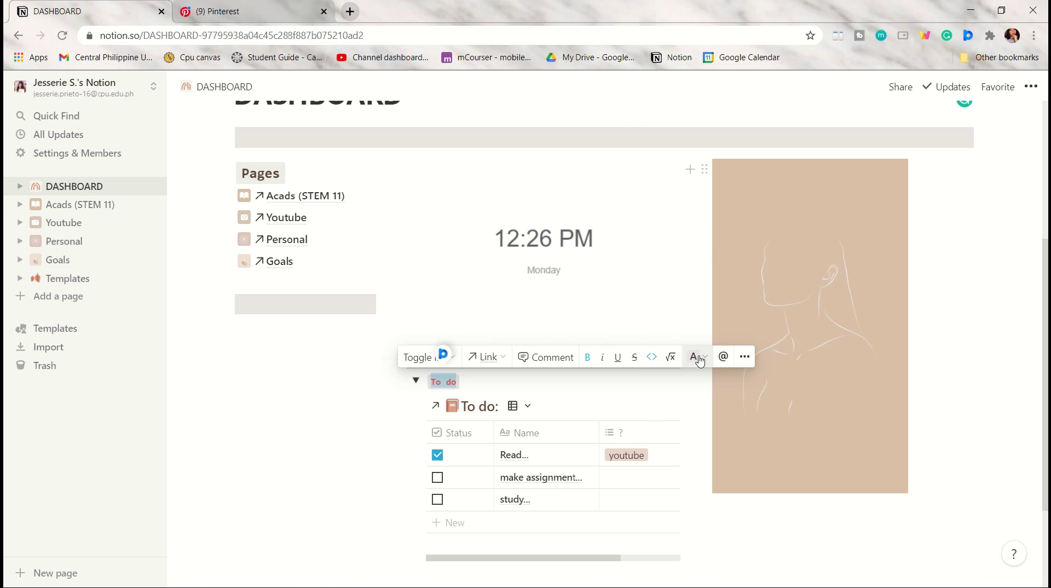
pyautogui.click(696, 356)
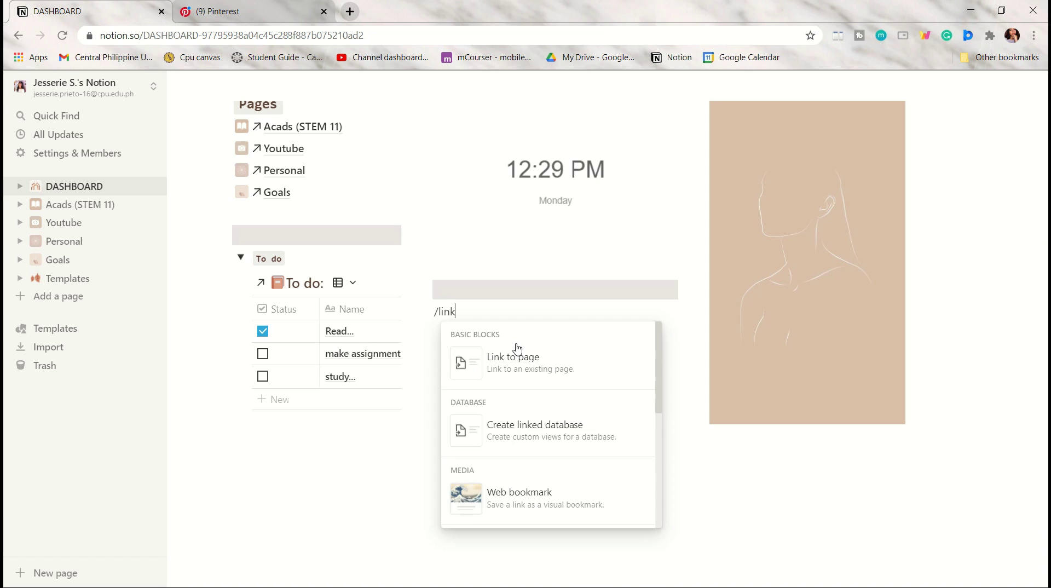
# Insert a linked Goals database under the shaded bar below the clock, add a List view and show its Status property
pyautogui.write('dat')
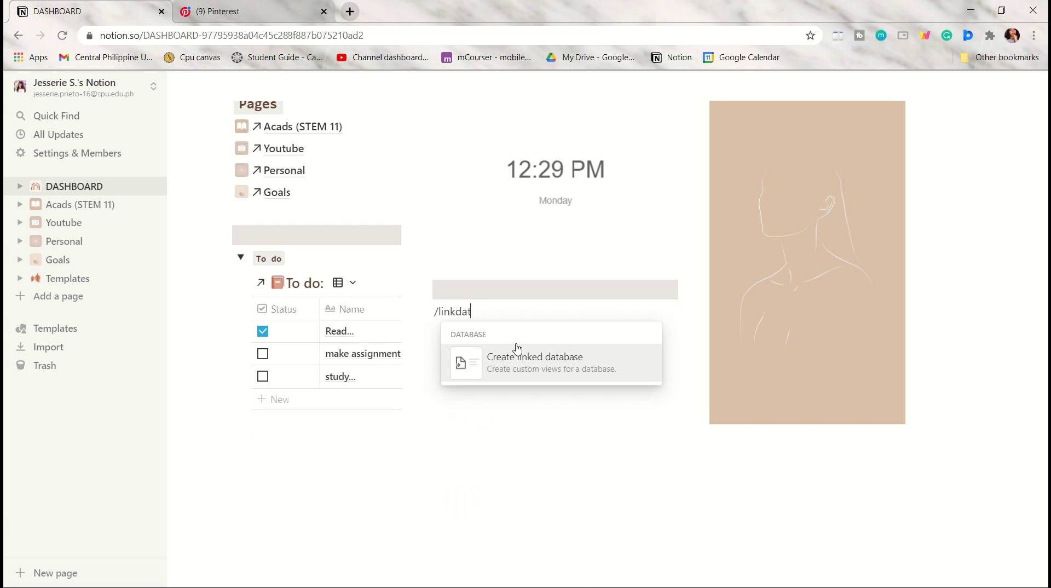
pyautogui.click(518, 351)
pyautogui.click(528, 350)
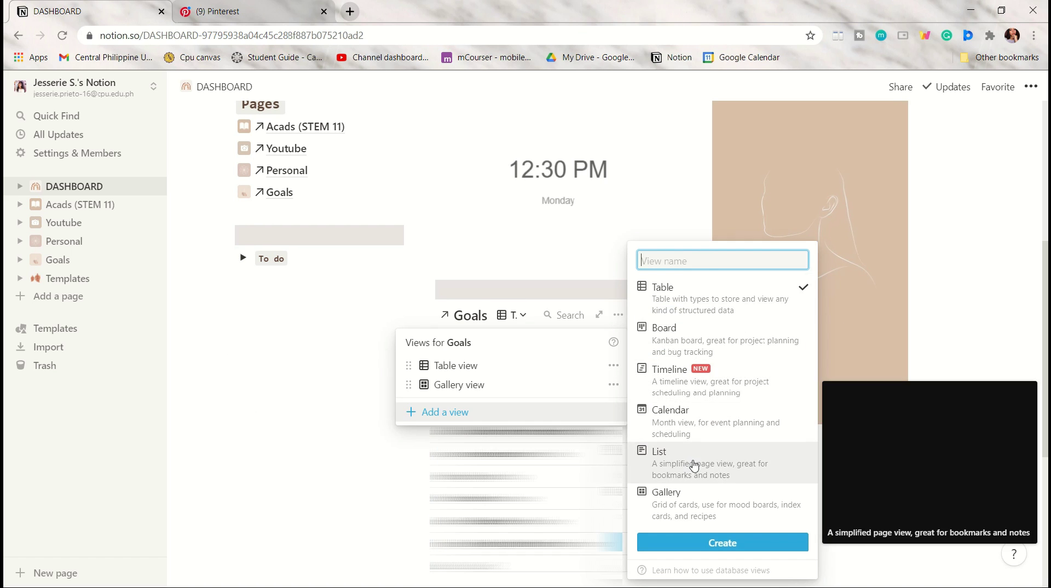
pyautogui.click(629, 462)
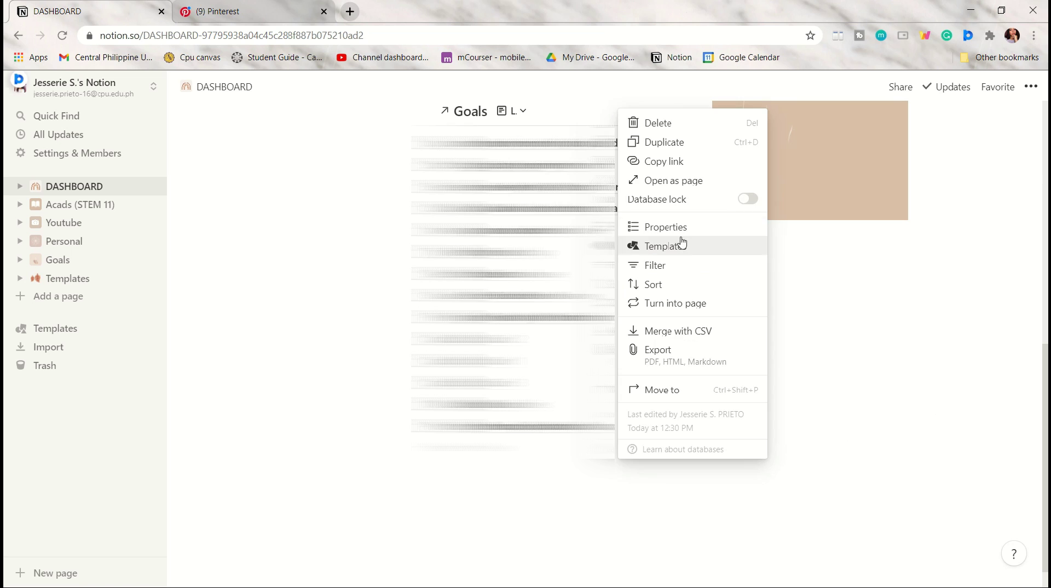
pyautogui.click(665, 226)
pyautogui.click(672, 249)
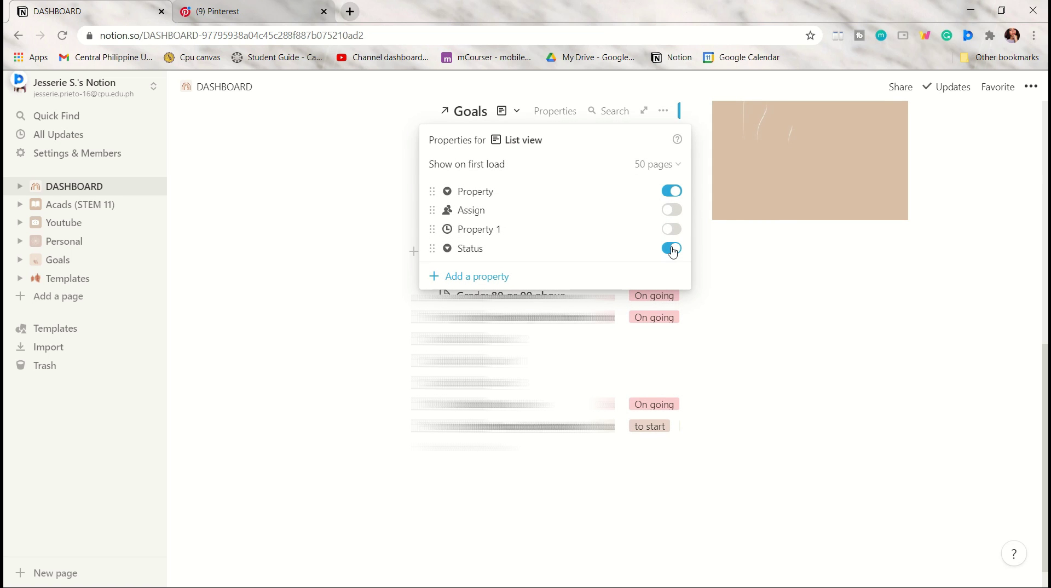
# Delete the clock embed from the column beside the Pages list
pyautogui.click(734, 143)
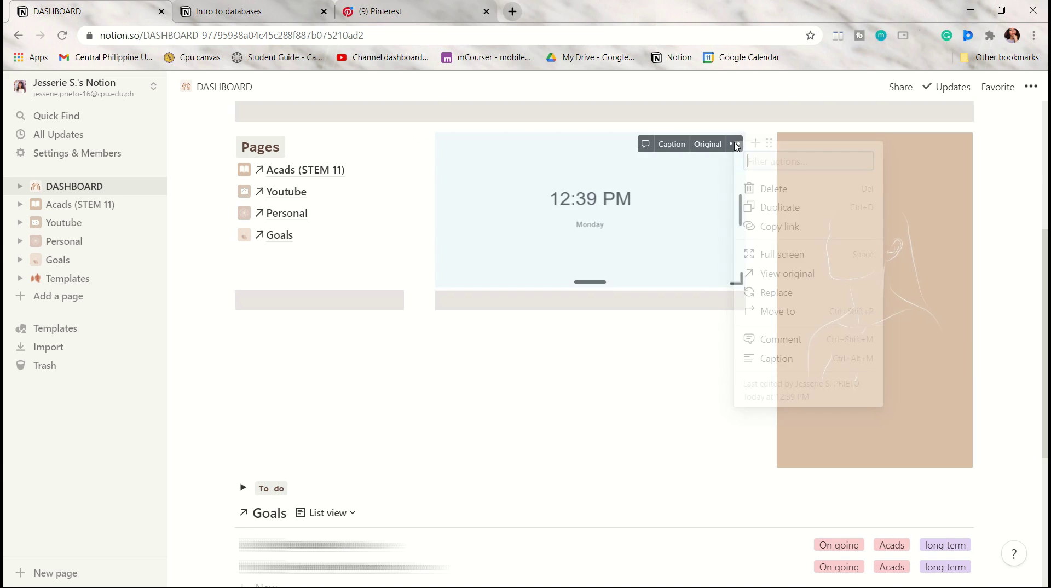
pyautogui.click(781, 190)
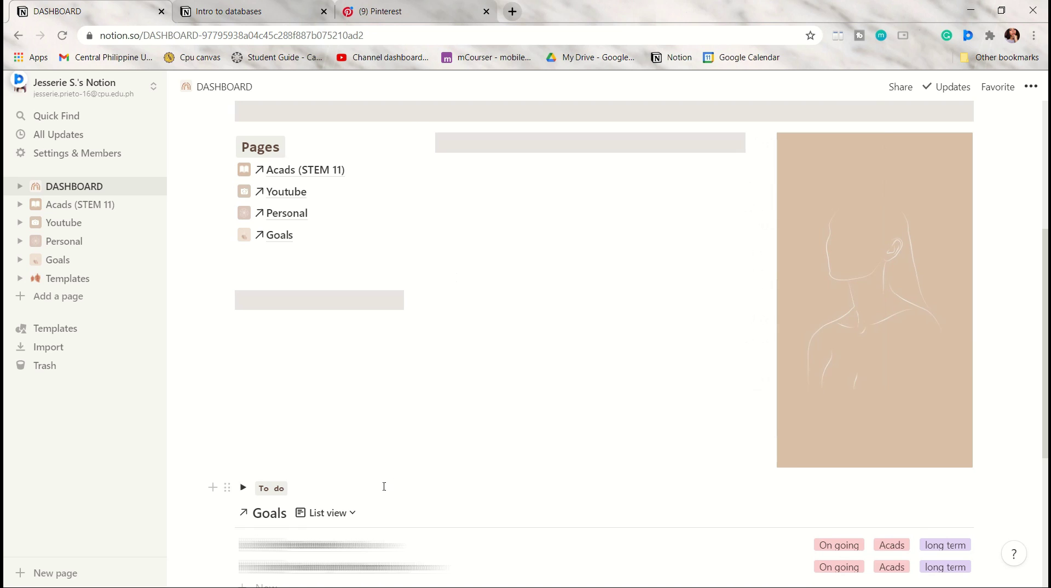
pyautogui.scroll(-1, 384, 486)
pyautogui.scroll(2, 383, 486)
pyautogui.scroll(-1, 469, 361)
pyautogui.hotkey('ctrl', 'z')
pyautogui.click(631, 316)
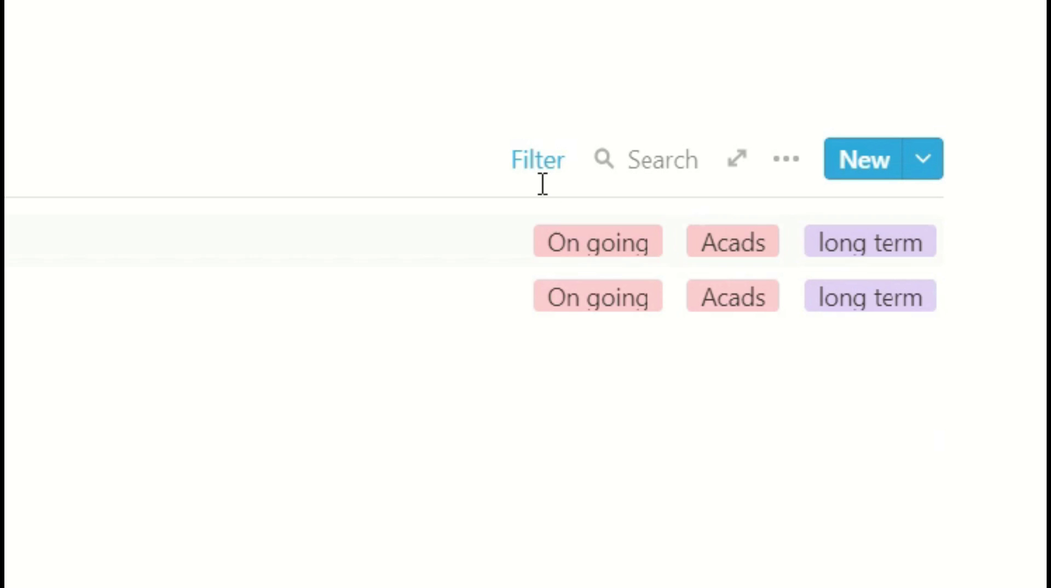
# Set the Goals list filter to show entries whose Status is Youtube
pyautogui.click(523, 160)
pyautogui.click(774, 305)
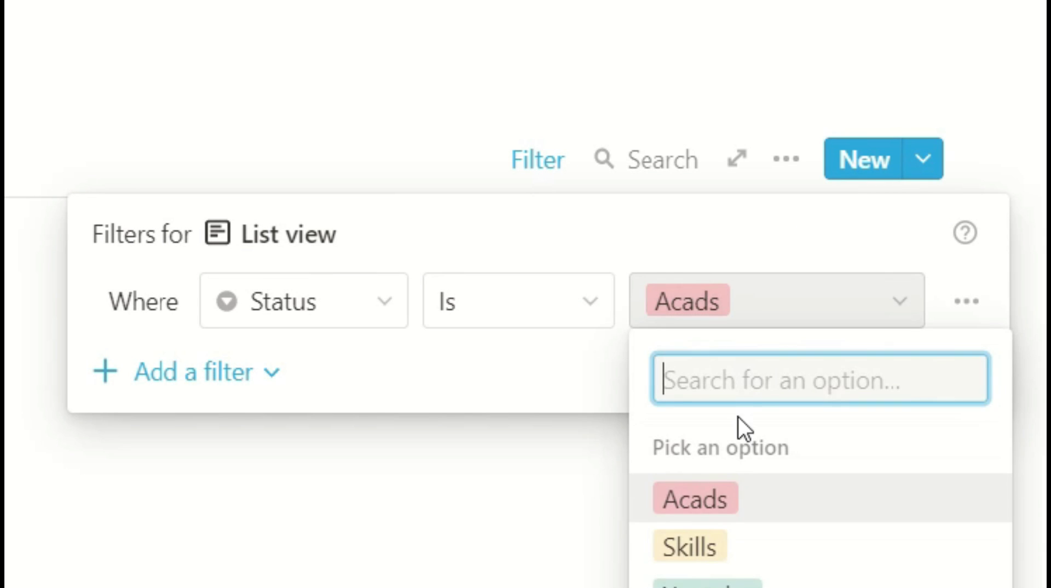
pyautogui.click(707, 583)
pyautogui.click(154, 550)
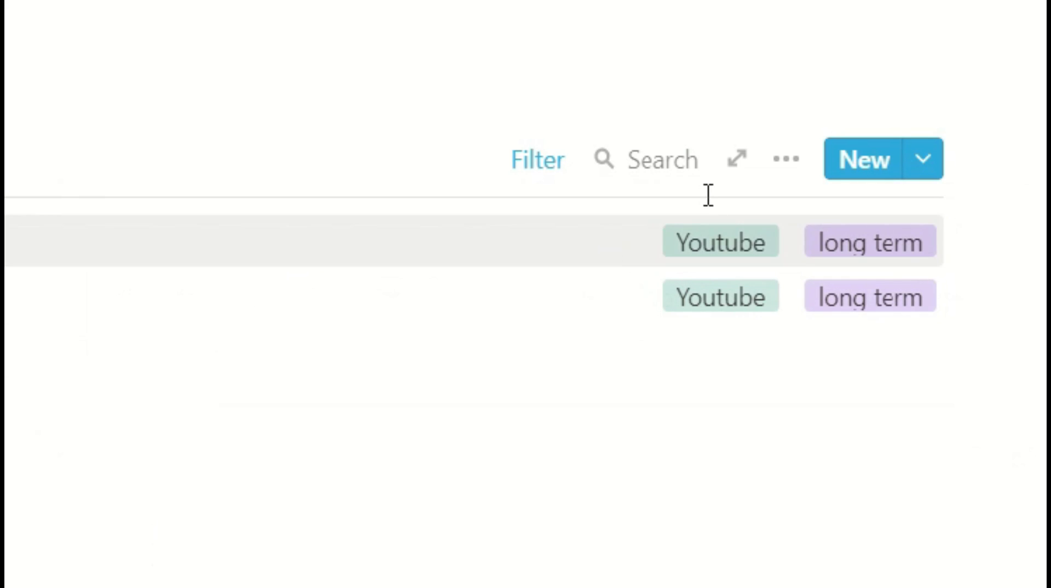
# Switch the Goals list filter to the Name property with the Contains condition and close the filter settings
pyautogui.click(330, 311)
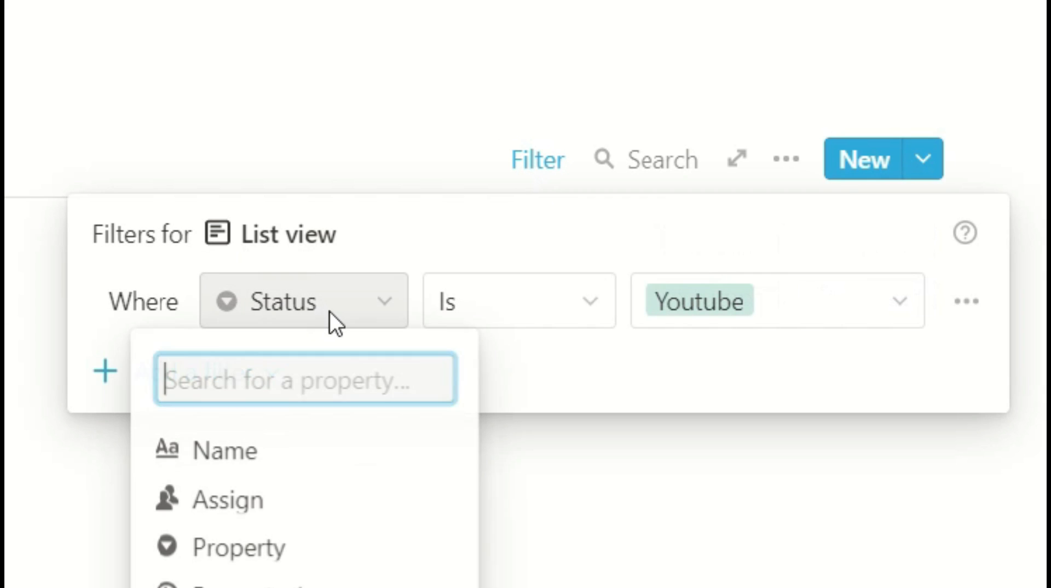
pyautogui.click(242, 464)
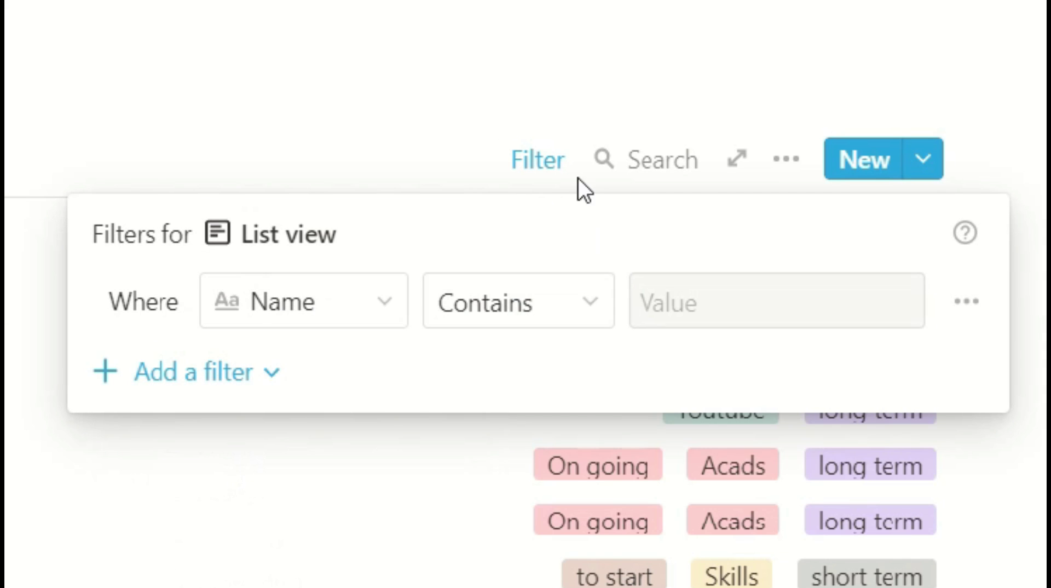
pyautogui.click(562, 168)
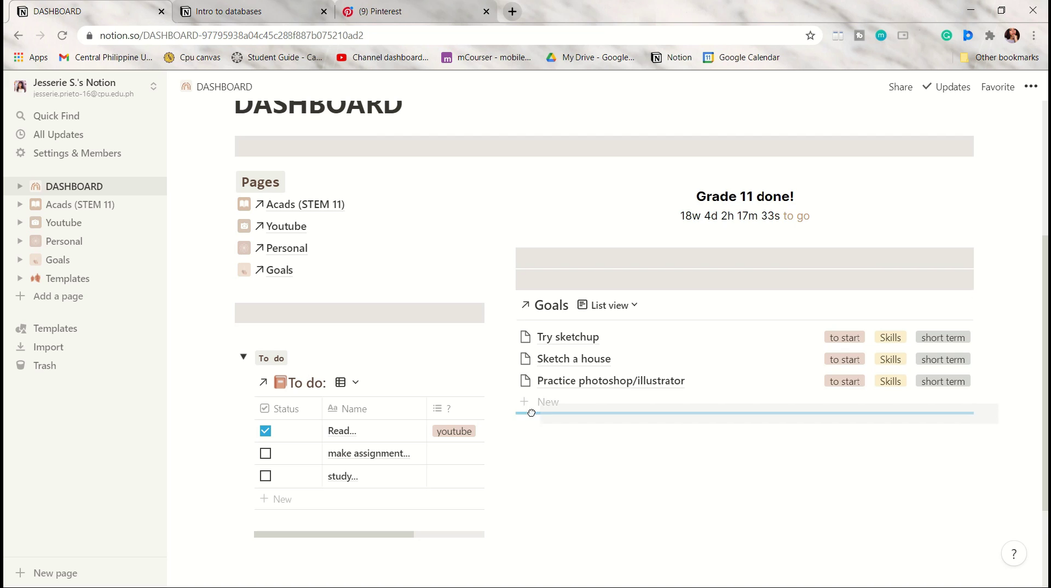
# Move one shaded bar below the Goals list and place the linked "To do:" table underneath it
pyautogui.moveTo(531, 413); pyautogui.dragTo(532, 414)
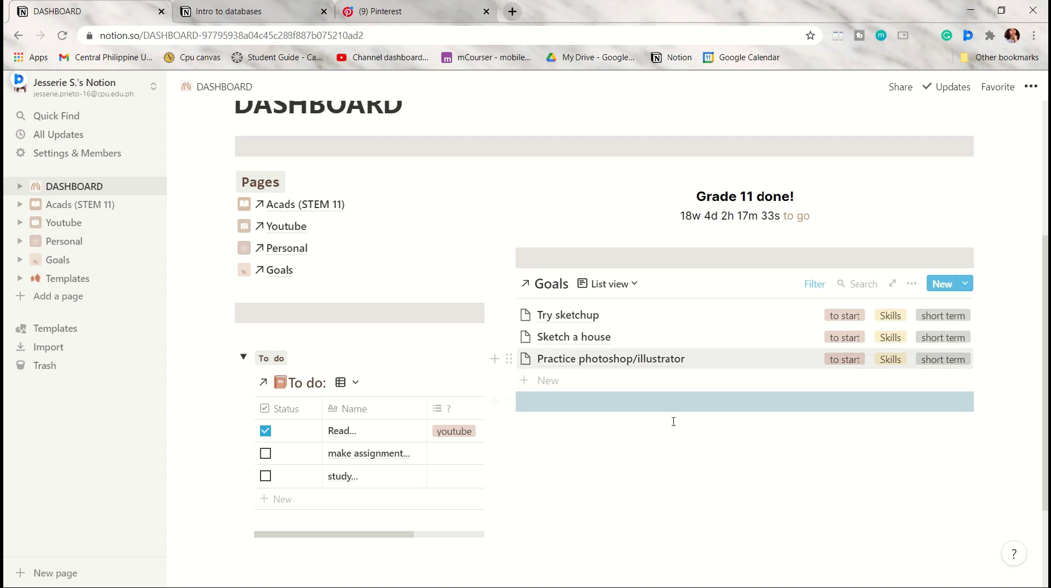
pyautogui.click(678, 469)
pyautogui.moveTo(251, 382); pyautogui.dragTo(713, 429)
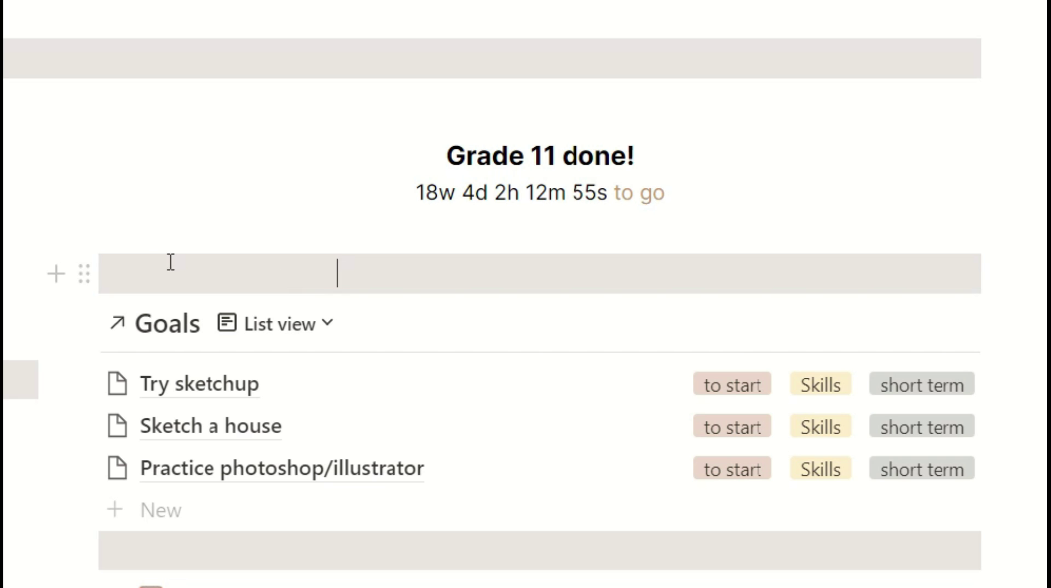
pyautogui.moveTo(553, 252); pyautogui.dragTo(962, 257)
pyautogui.click(567, 225)
pyautogui.click(597, 237)
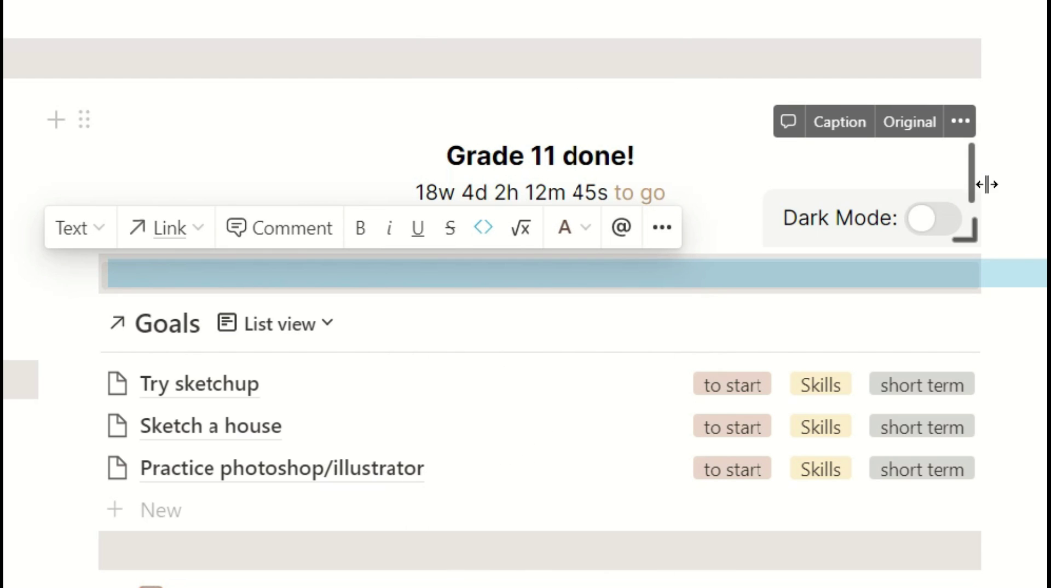
pyautogui.click(1043, 172)
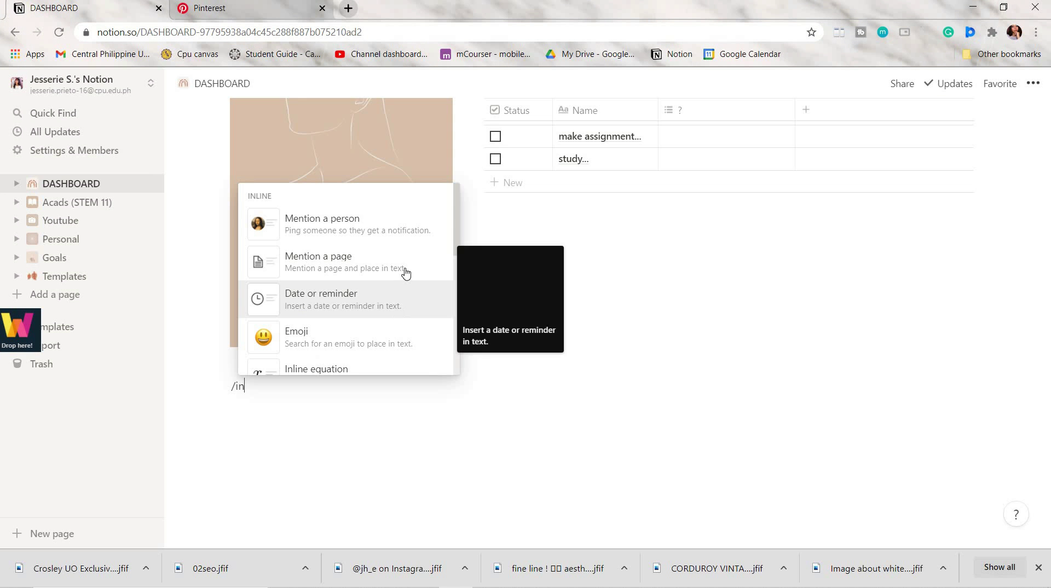
# Insert a linked Notes database in Gallery view and place it in the column beside the Pages list
pyautogui.press('BackSpace')
pyautogui.press('BackSpace')
pyautogui.write('lin dat')
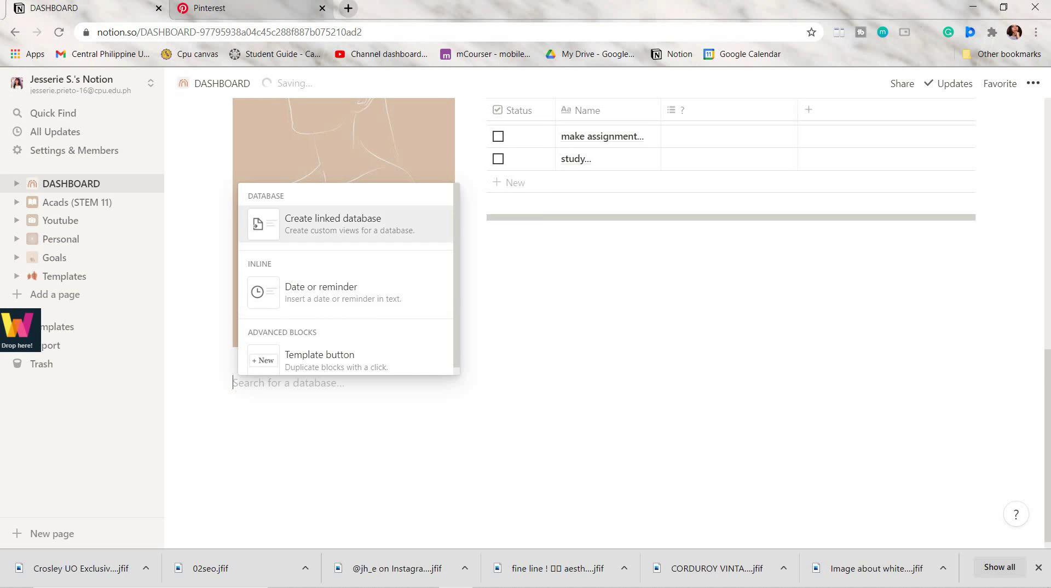
pyautogui.click(296, 223)
pyautogui.press('Return')
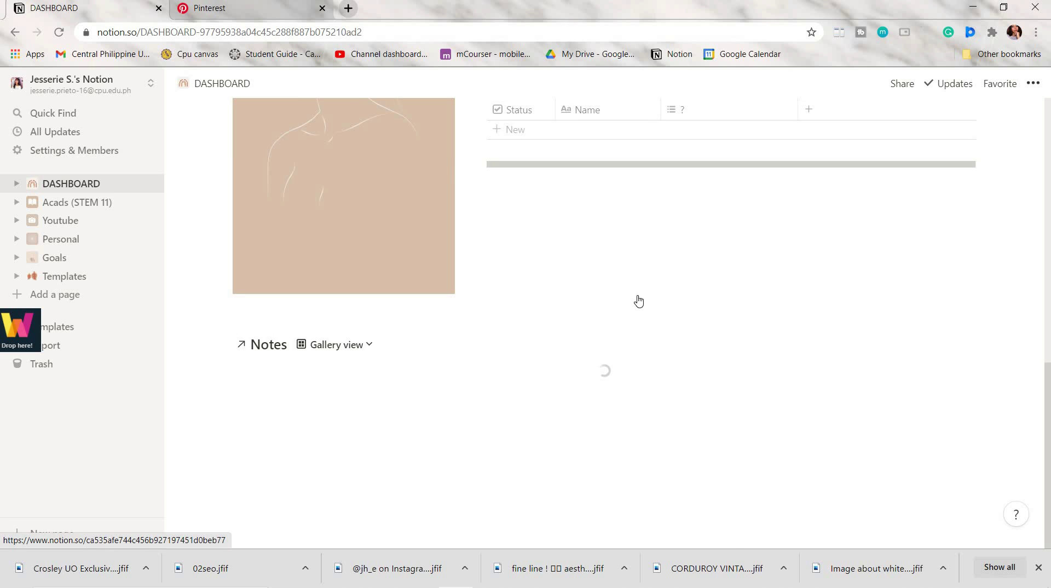
pyautogui.scroll(-4, 712, 284)
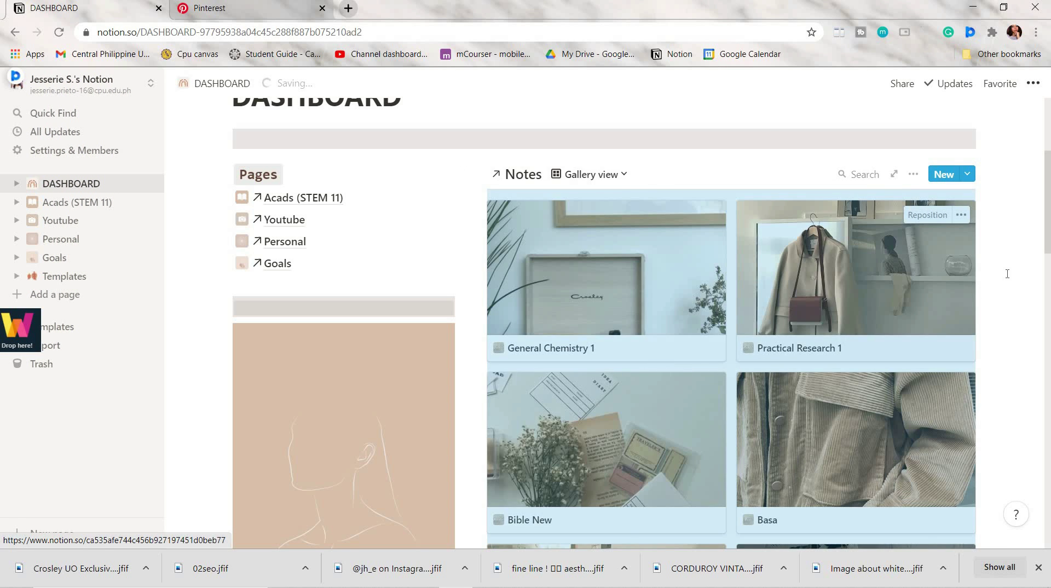
# Place the palette collage image directly below the "To do:" table in place of the line-art image and review the page layout
pyautogui.scroll(-2, 1007, 274)
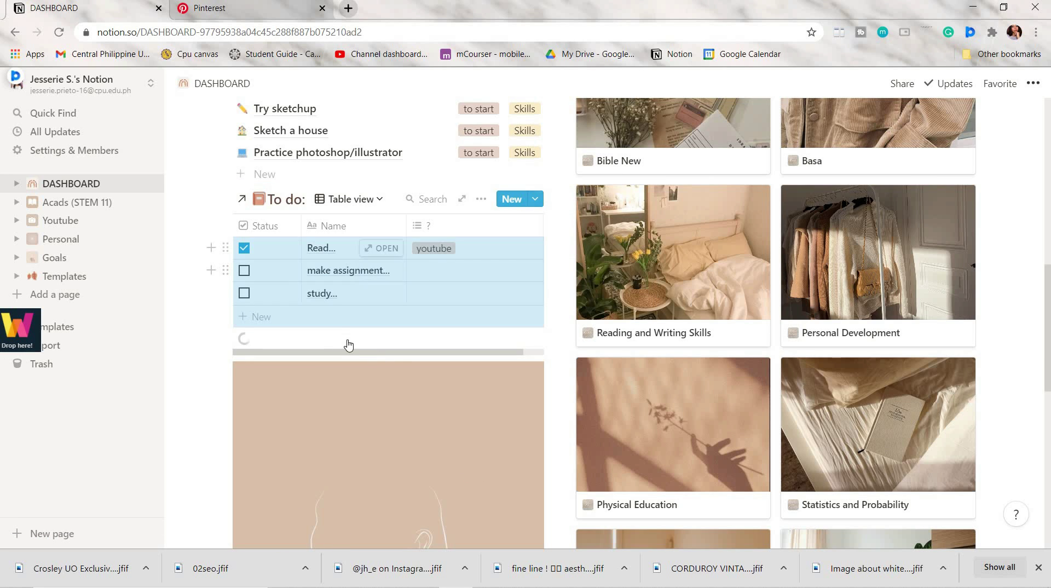
pyautogui.scroll(-6, 348, 344)
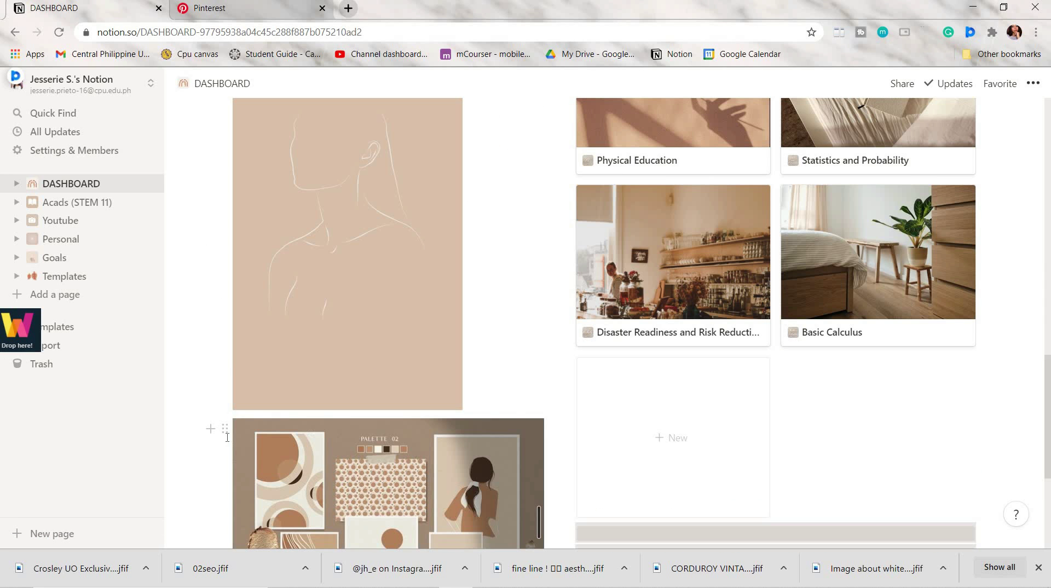
pyautogui.moveTo(255, 114); pyautogui.dragTo(362, 238)
pyautogui.moveTo(451, 403); pyautogui.dragTo(454, 403)
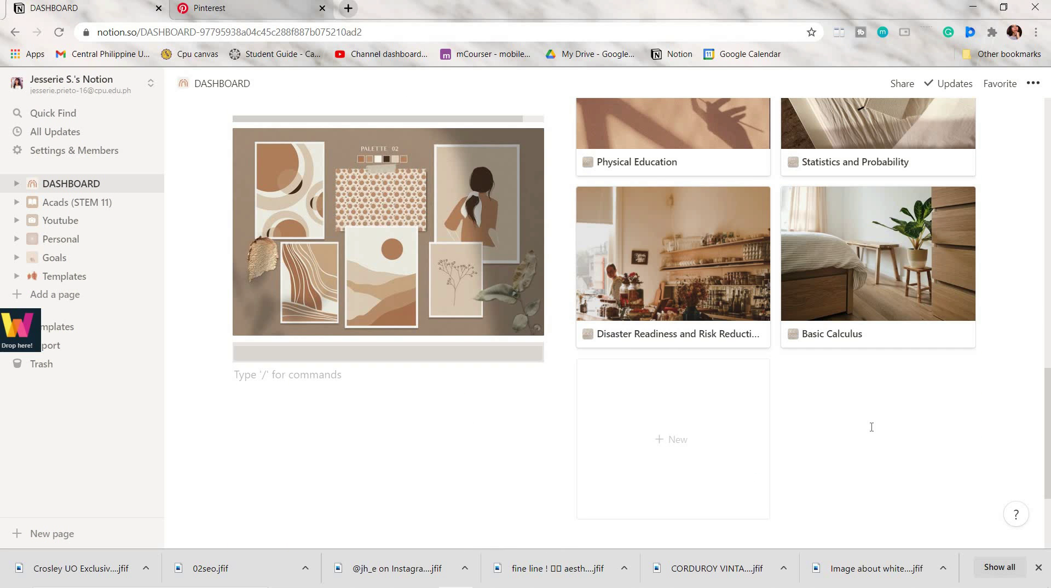
pyautogui.scroll(8, 501, 343)
pyautogui.scroll(-3, 392, 204)
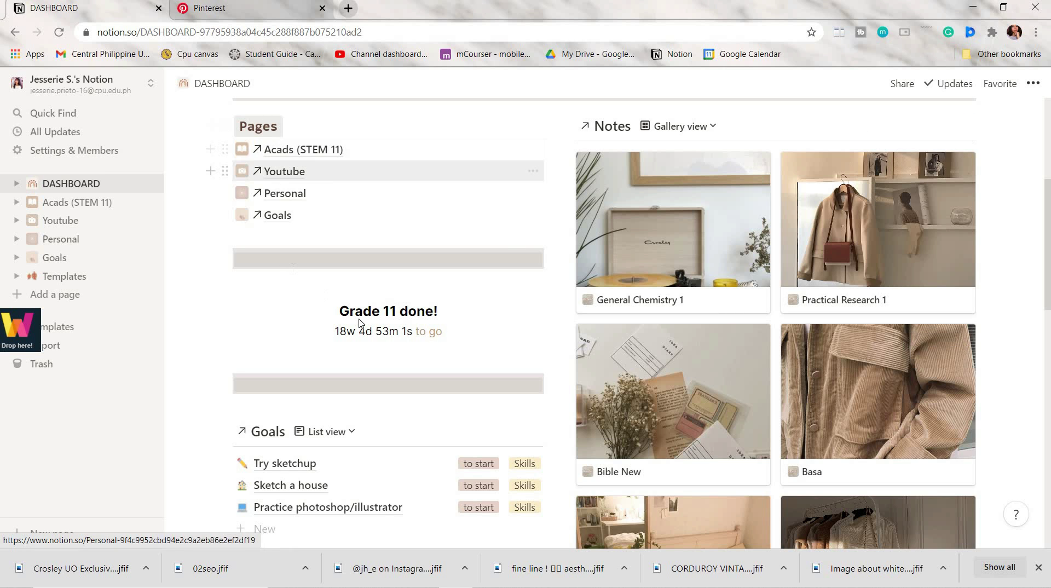
# Review the whole Dashboard page, from the Pages links and Notes gallery down to the palette collage image
pyautogui.scroll(3, 386, 328)
pyautogui.scroll(-5, 754, 336)
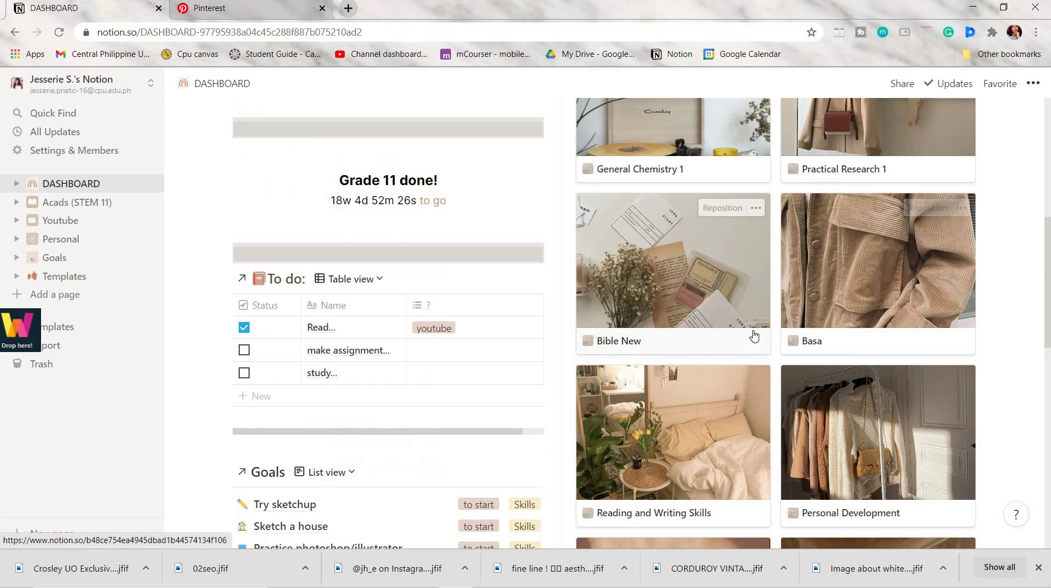
pyautogui.scroll(-9, 754, 335)
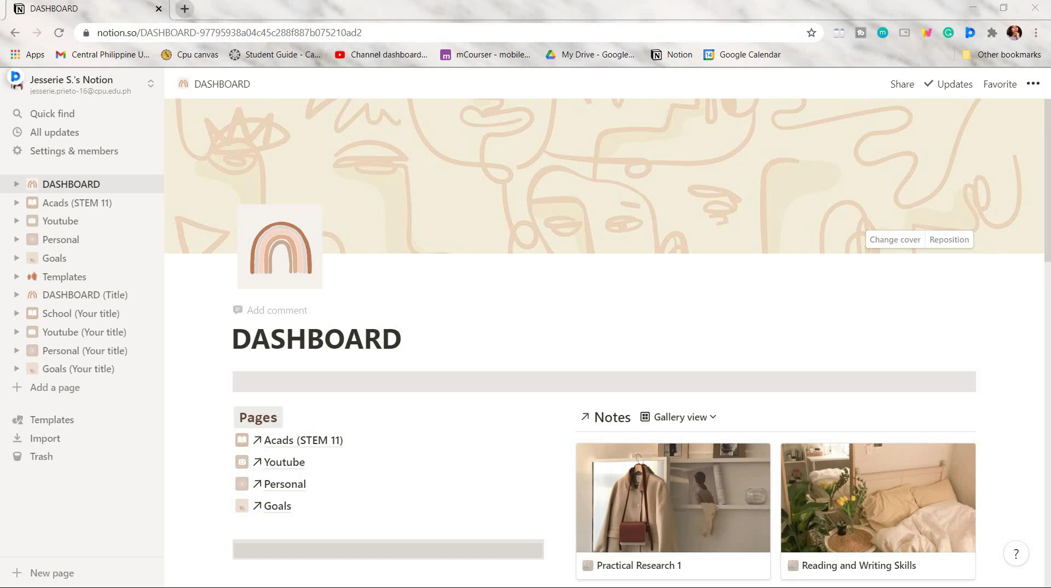
pyautogui.scroll(-2, 1010, 262)
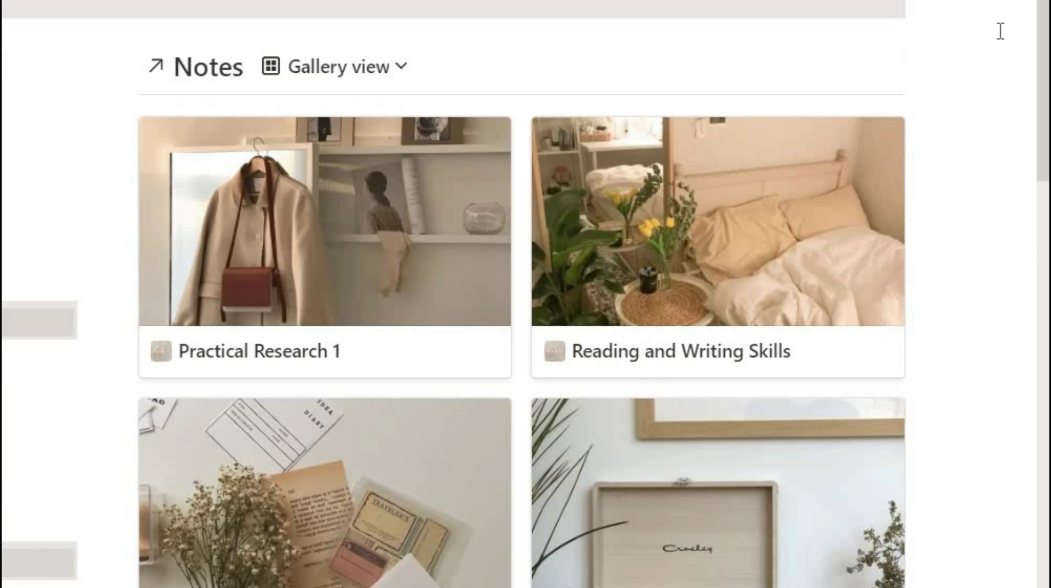
pyautogui.scroll(-3, 1000, 31)
pyautogui.scroll(-5, 1001, 31)
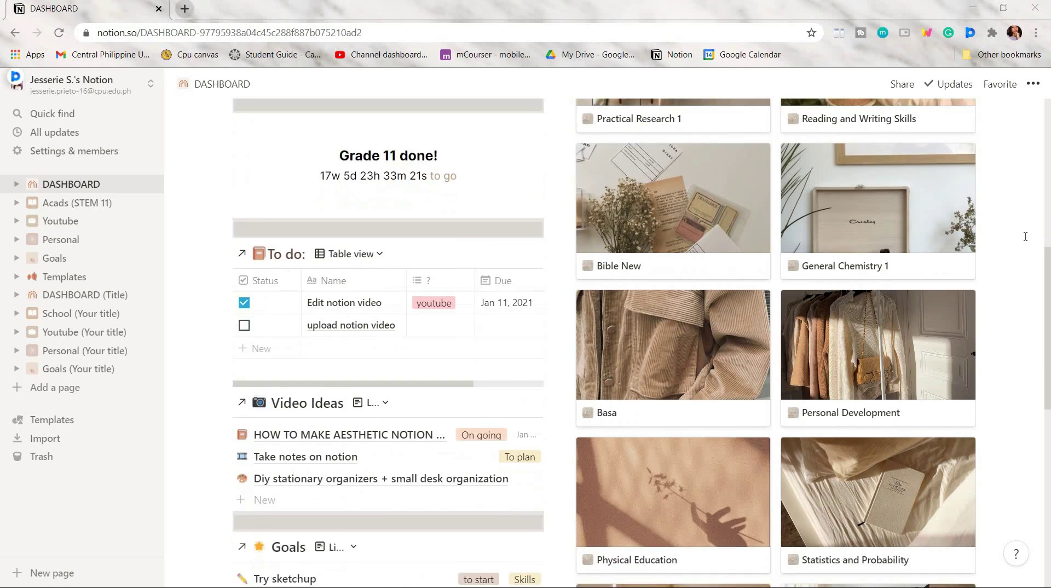
pyautogui.scroll(-2, 1025, 237)
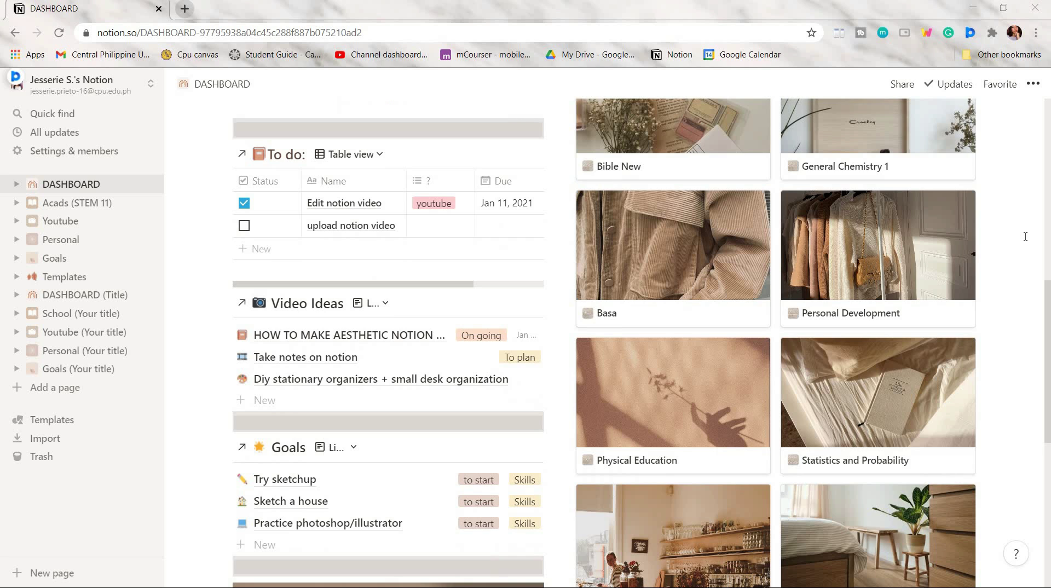
pyautogui.scroll(-3, 1026, 237)
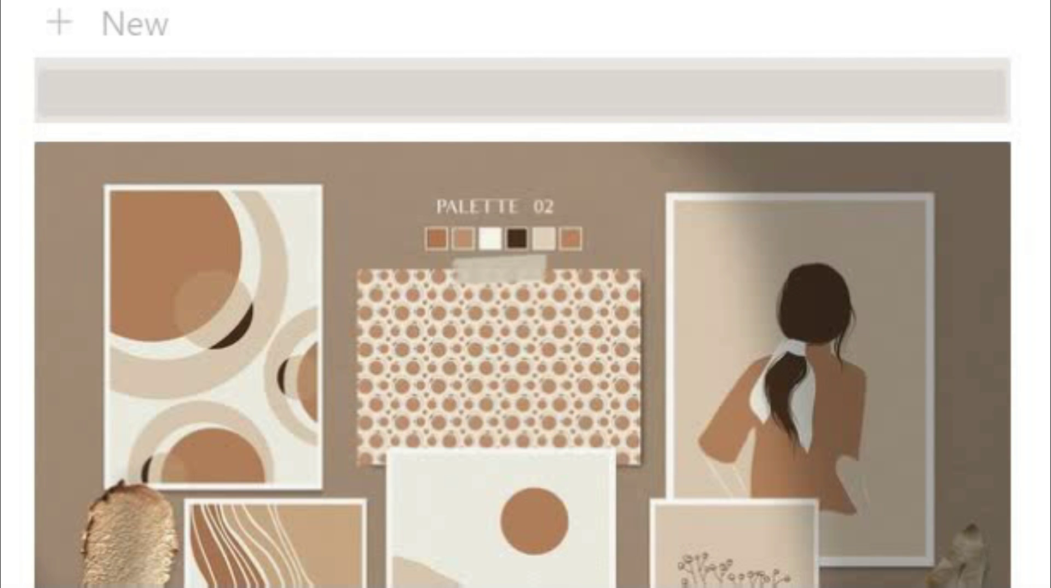
pyautogui.scroll(-3, 1025, 236)
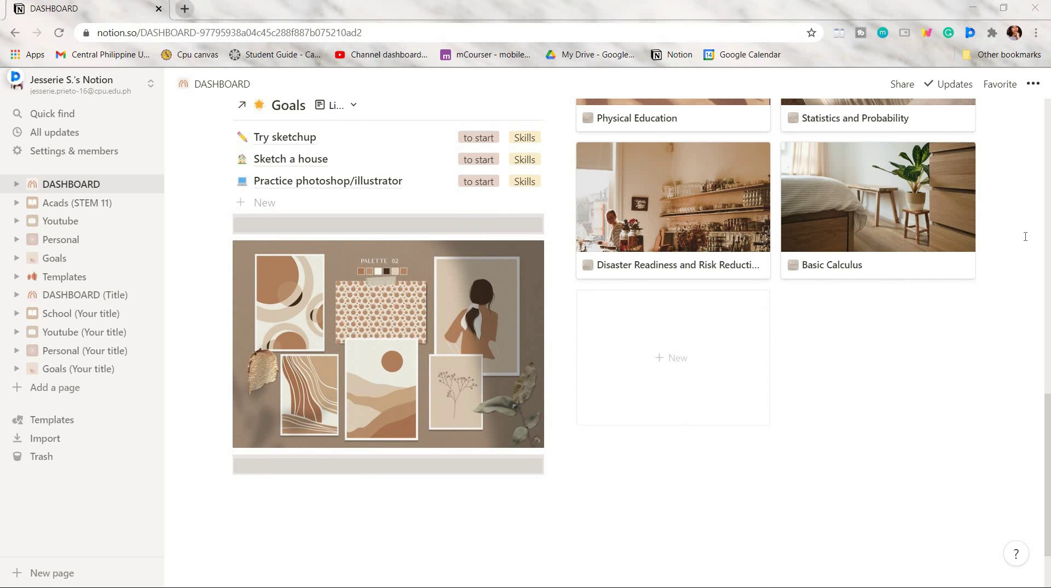
pyautogui.scroll(10, 1025, 237)
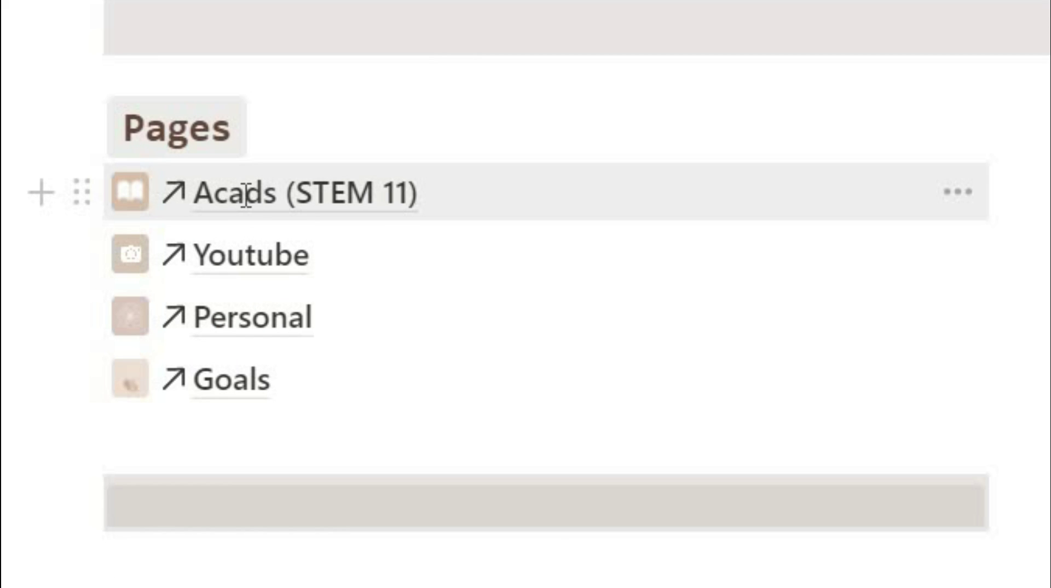
# Open the Acads (STEM 11) page, expand the Performance tasks/Output toggle, and examine the page down to the Notes gallery
pyautogui.click(246, 195)
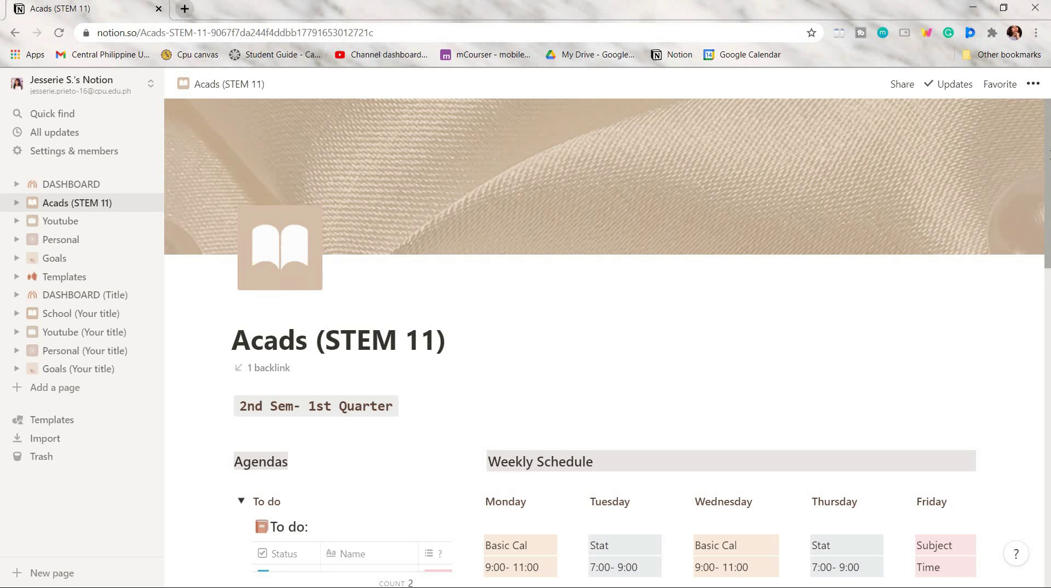
pyautogui.scroll(-5, 607, 343)
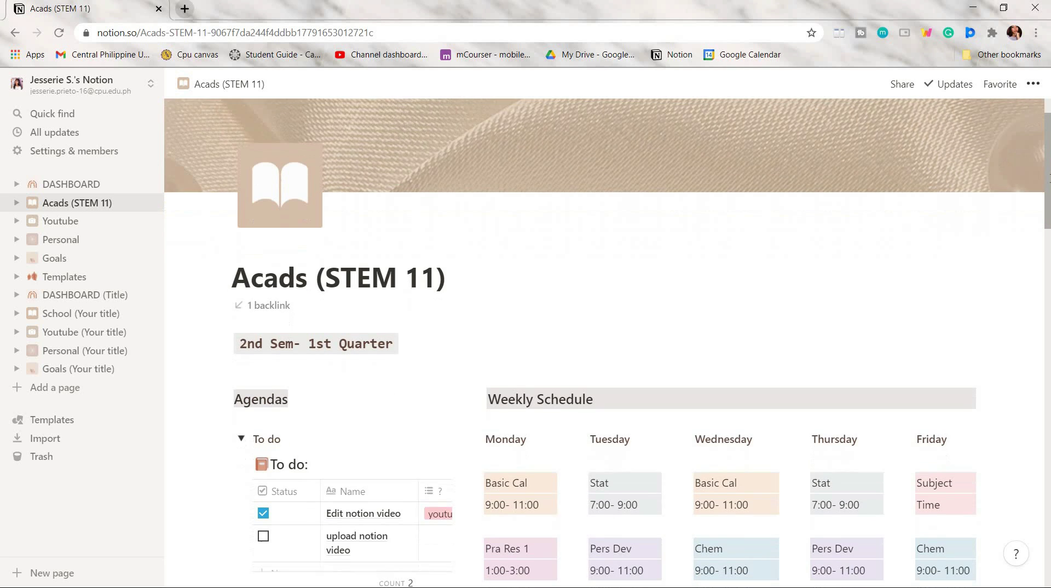
pyautogui.scroll(-4, 608, 343)
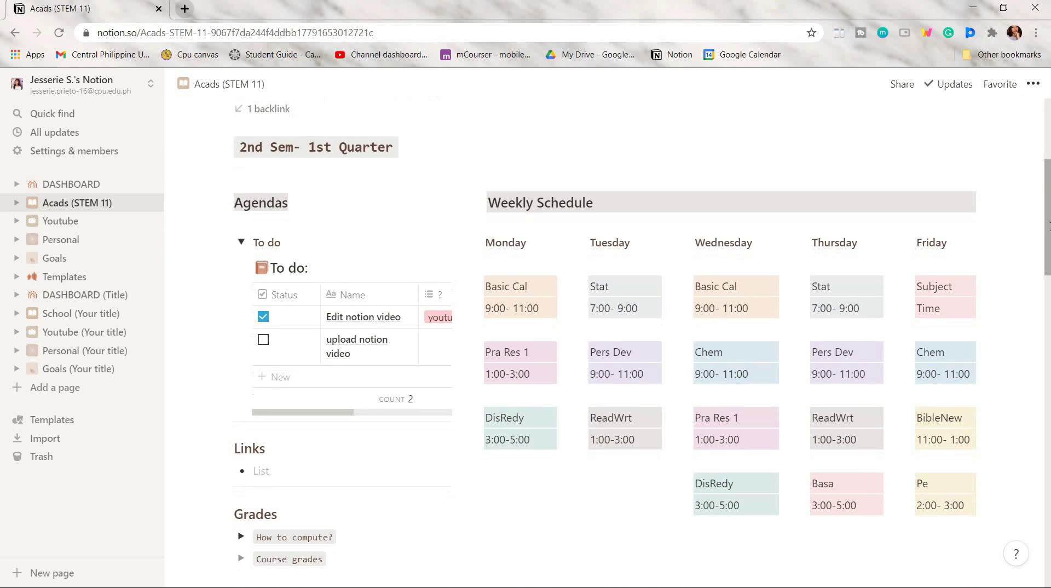
pyautogui.scroll(-3, 608, 343)
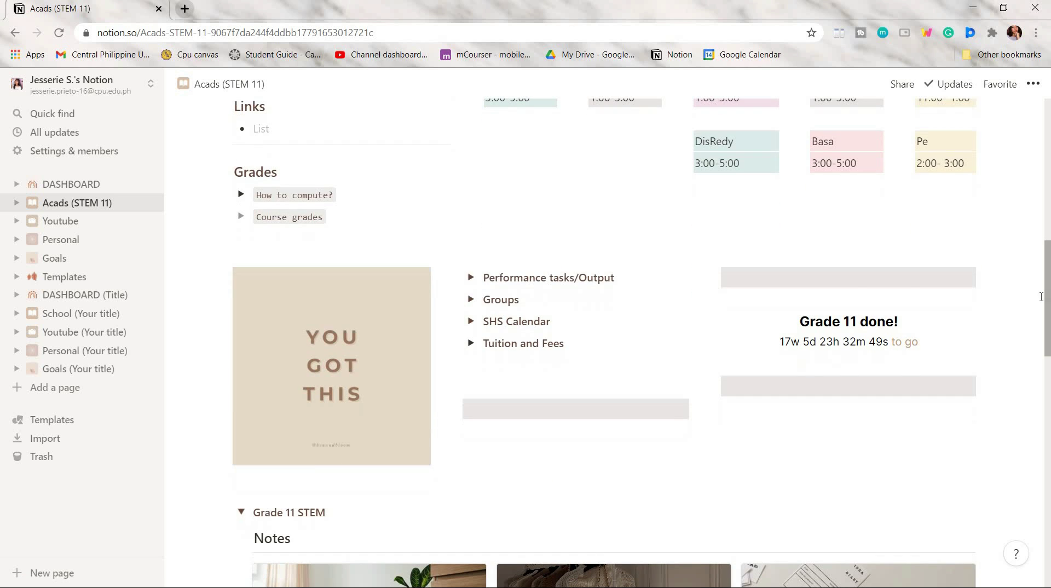
pyautogui.click(472, 281)
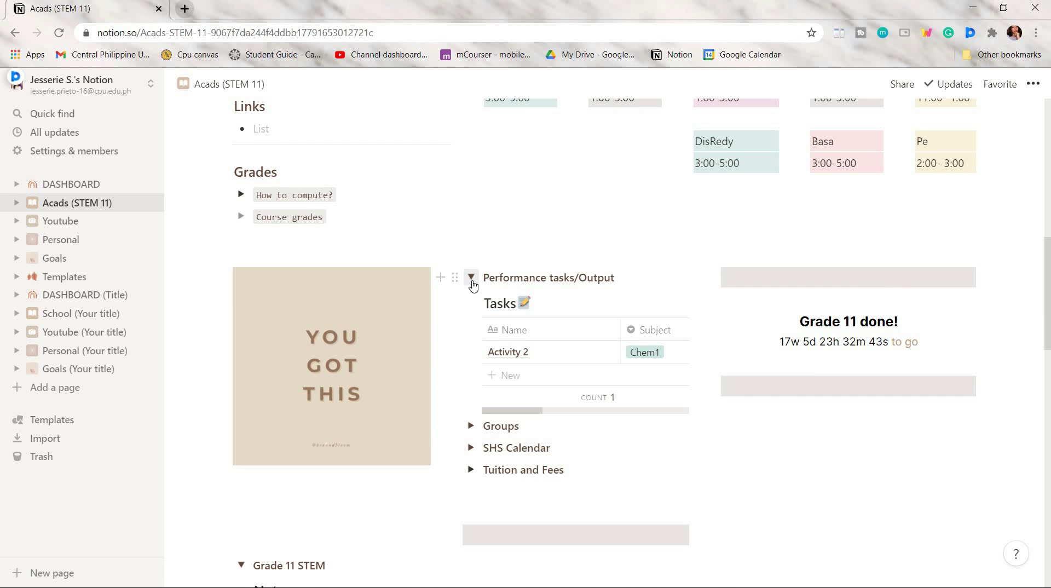
pyautogui.moveTo(1048, 312); pyautogui.dragTo(1049, 335)
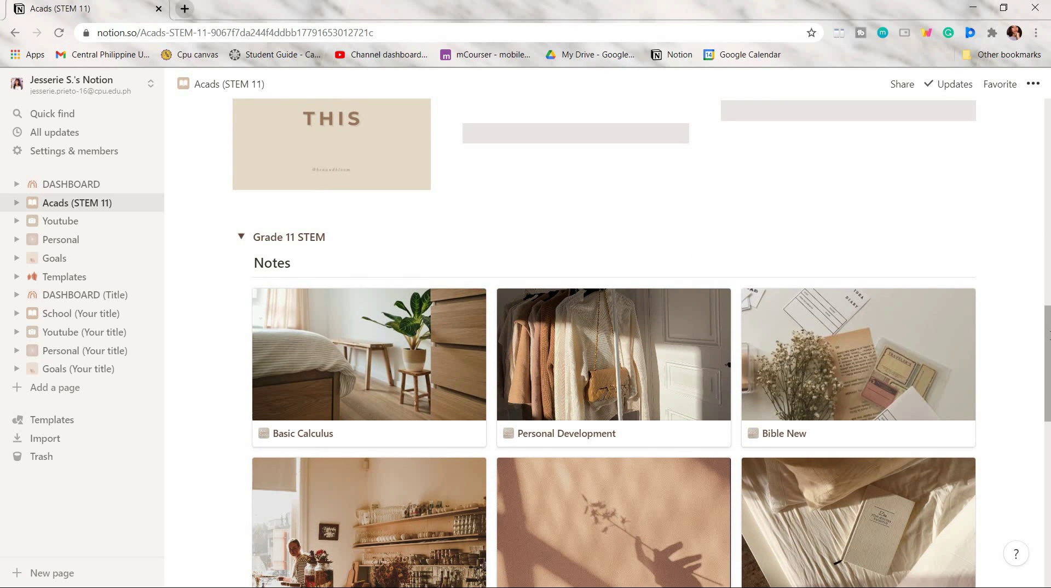
pyautogui.scroll(-7, 1032, 349)
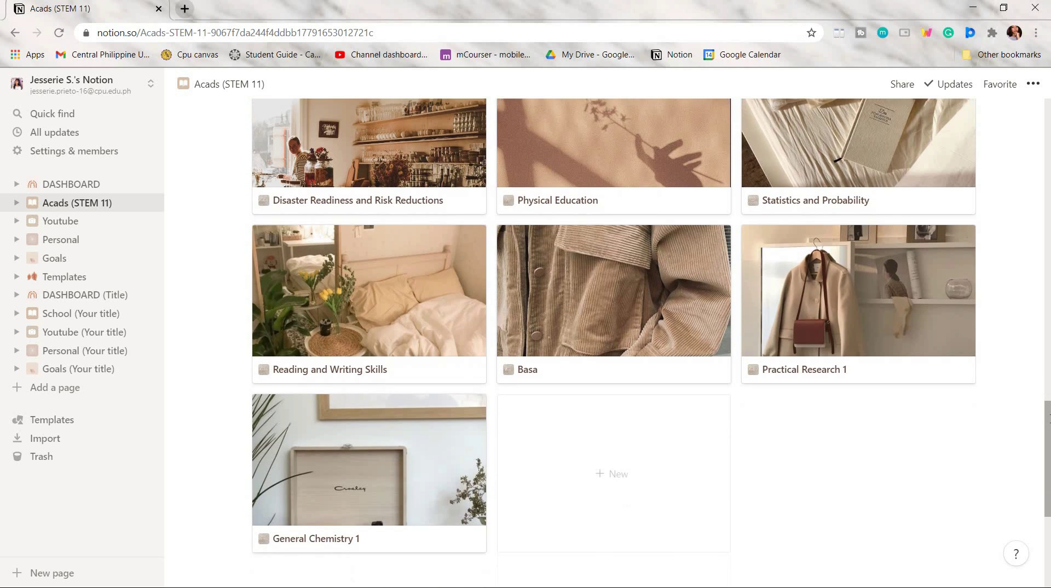
pyautogui.scroll(4, 1032, 349)
pyautogui.scroll(1, 1032, 349)
pyautogui.click(449, 241)
pyautogui.moveTo(860, 203); pyautogui.dragTo(887, 387)
pyautogui.click(921, 160)
# Examine the Youtube page's sections down to the Video Ideas list, briefly expanding and collapsing the Video Ideas toggle
pyautogui.scroll(10, 922, 159)
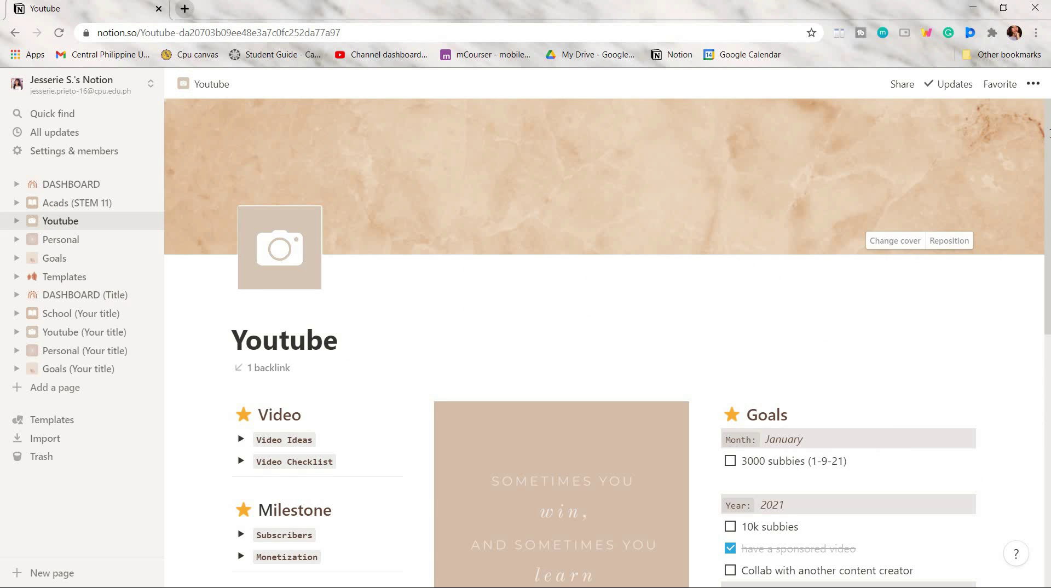
pyautogui.scroll(-4, 245, 249)
pyautogui.click(242, 243)
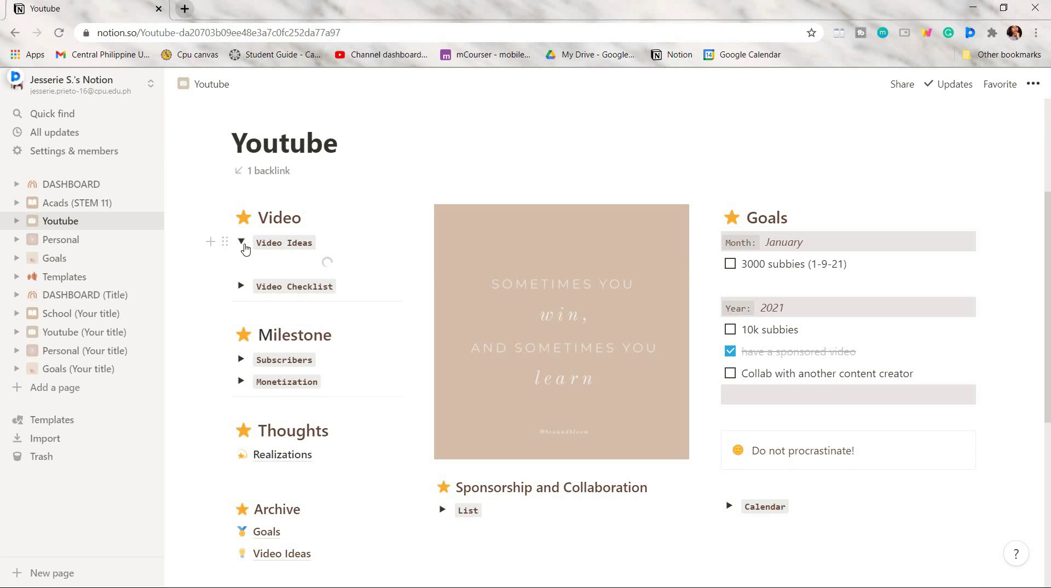
pyautogui.click(242, 244)
pyautogui.scroll(-5, 245, 249)
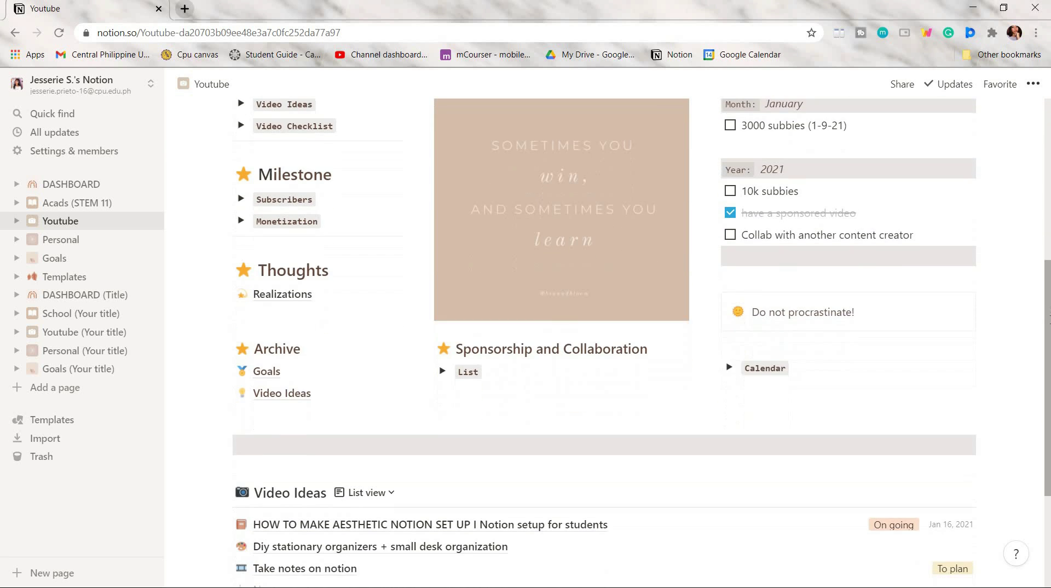
# Look through the Personal page's reminders, Pass, and Books and Movies sections
pyautogui.moveTo(1049, 339); pyautogui.dragTo(1049, 135)
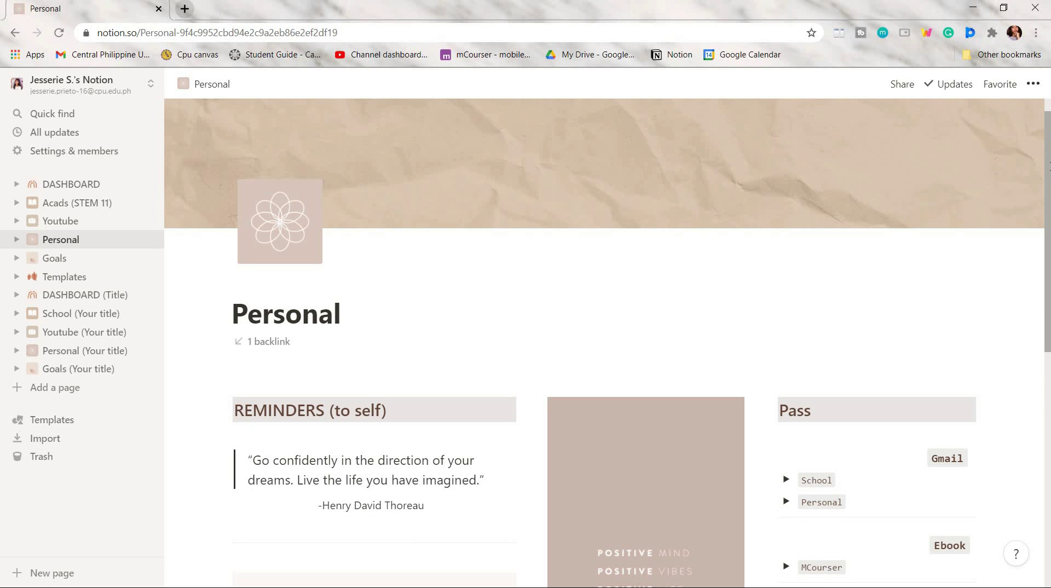
pyautogui.scroll(-5, 608, 342)
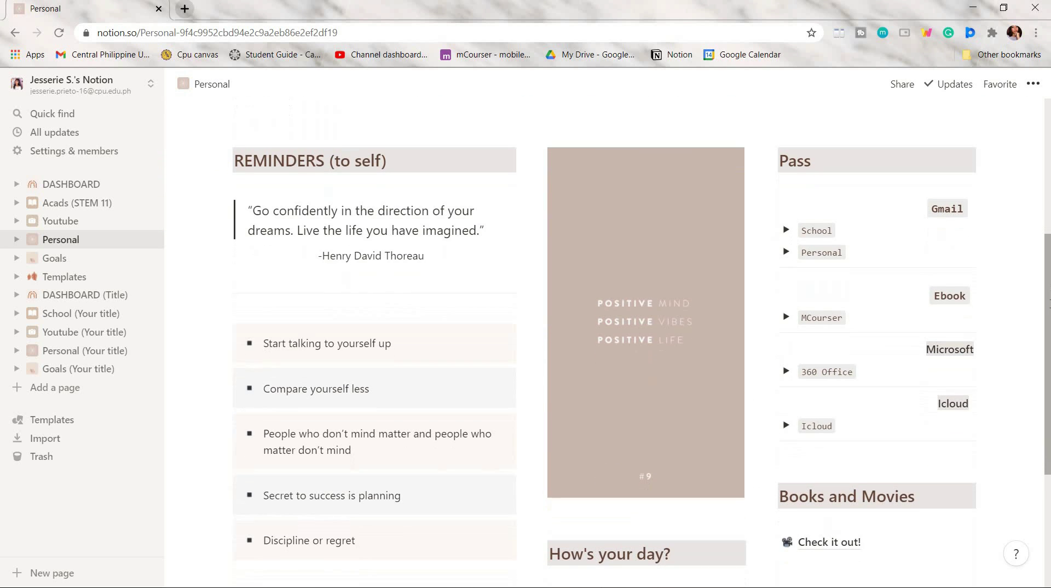
pyautogui.moveTo(1050, 315); pyautogui.dragTo(1050, 348)
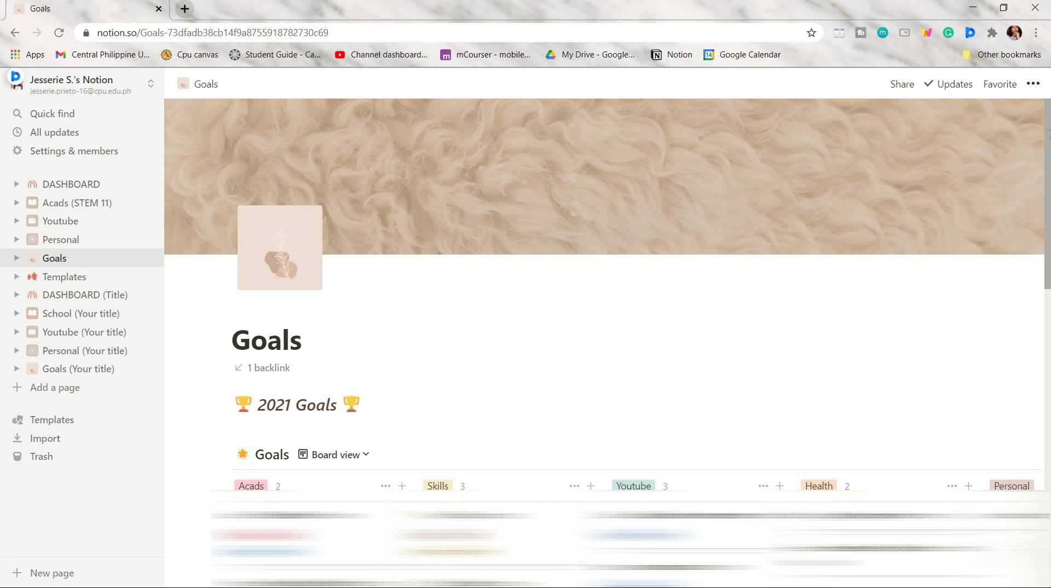
# Examine the Goals page's board columns and "Dates to remember:" table, and return to the DASHBOARD page
pyautogui.moveTo(1049, 138); pyautogui.dragTo(1050, 149)
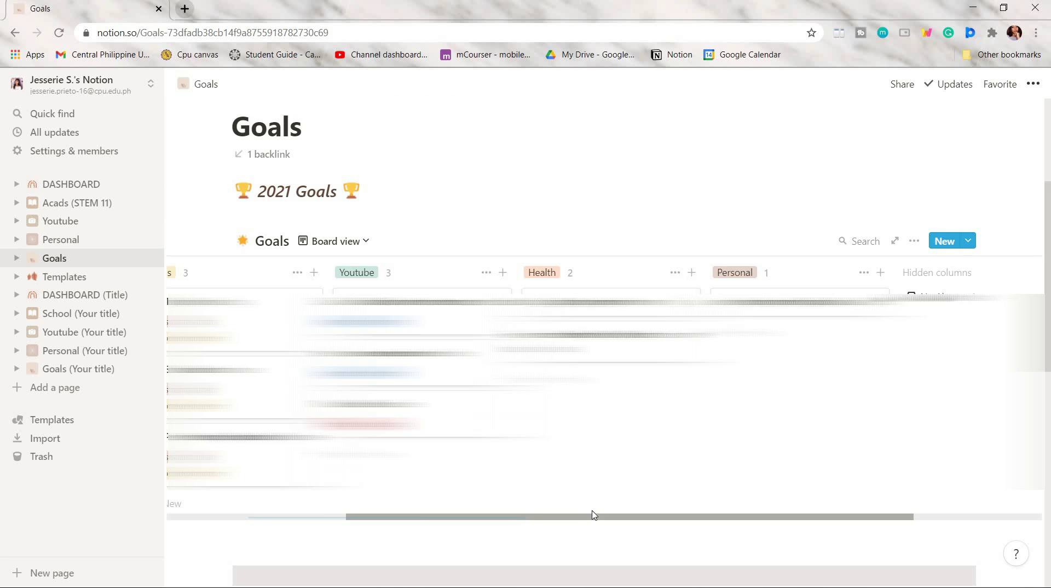
pyautogui.moveTo(593, 516); pyautogui.dragTo(567, 516)
pyautogui.hscroll(-2, 567, 516)
pyautogui.hscroll(5, 603, 509)
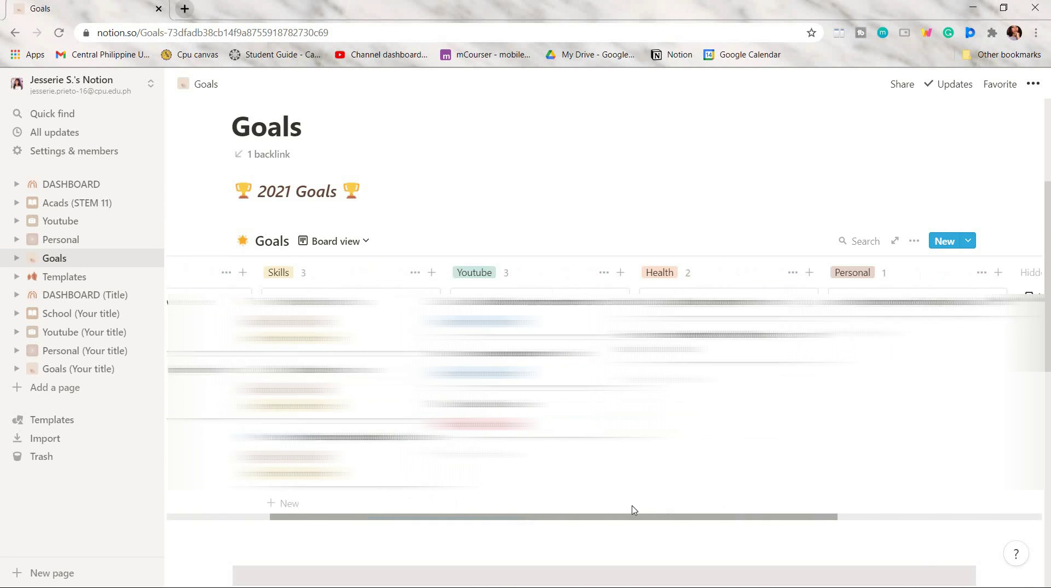
pyautogui.hscroll(-4, 529, 508)
pyautogui.scroll(-6, 529, 508)
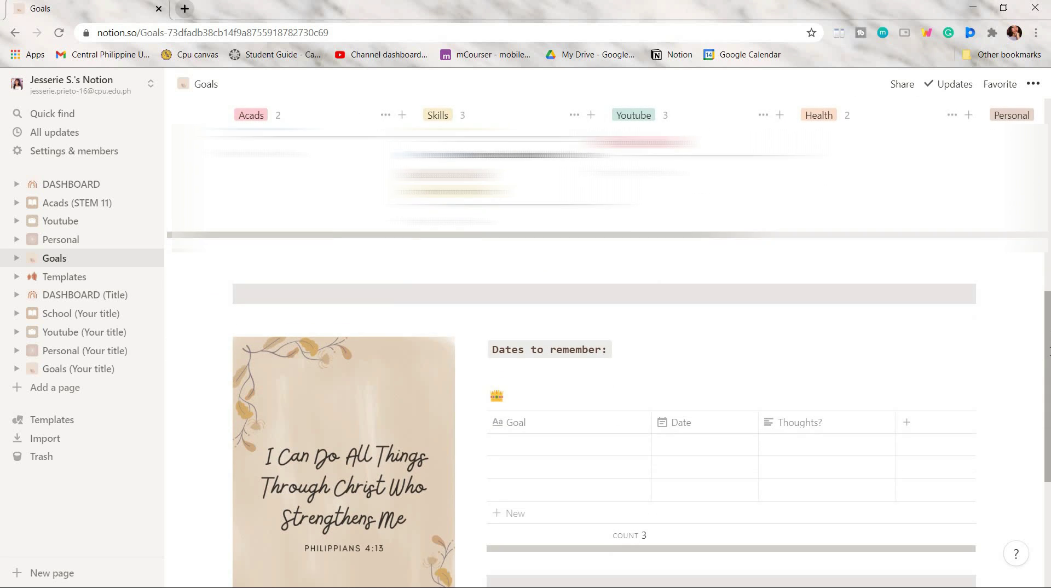
pyautogui.moveTo(1049, 372); pyautogui.dragTo(1049, 392)
pyautogui.click(57, 183)
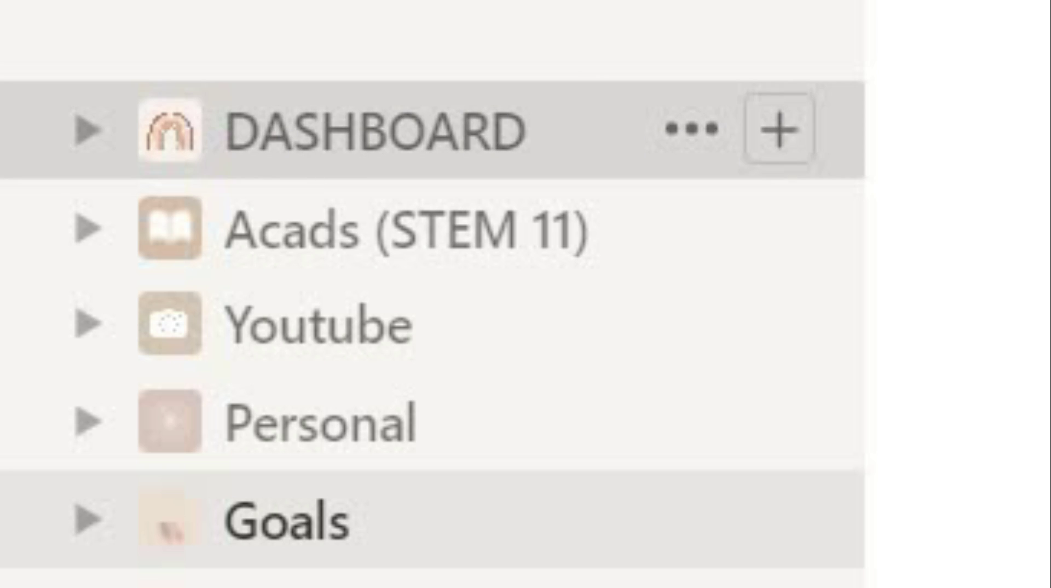